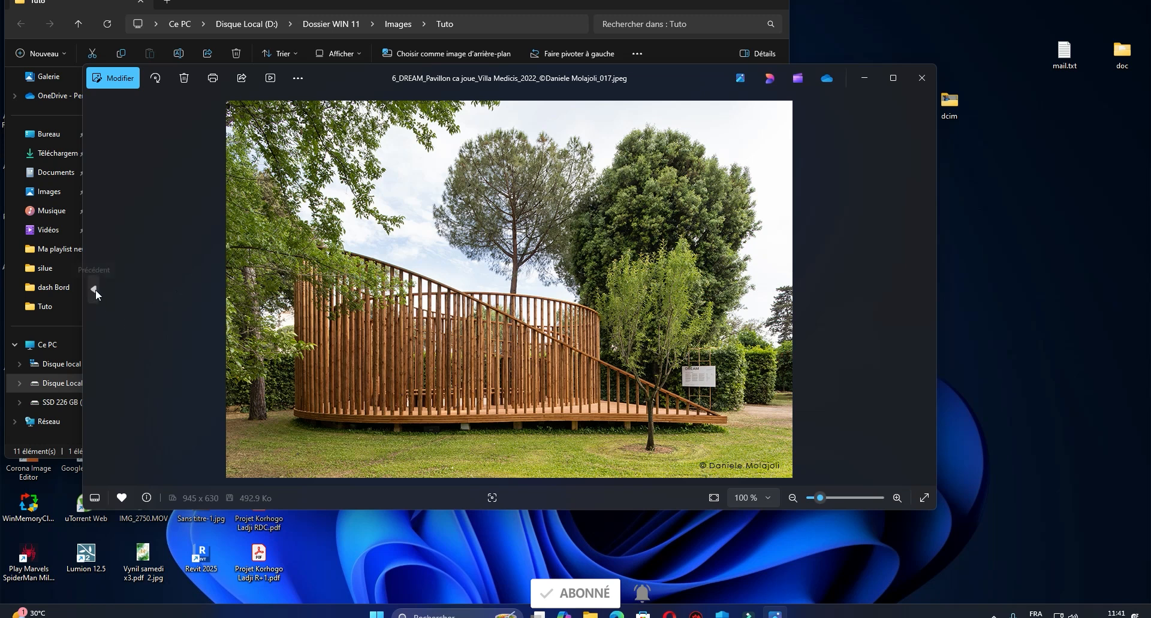
Step: Browse the reference photos of the wooden pavilion, comparing its daytime, aerial and night views
{"action": "left_click", "coordinate": [98, 289]}
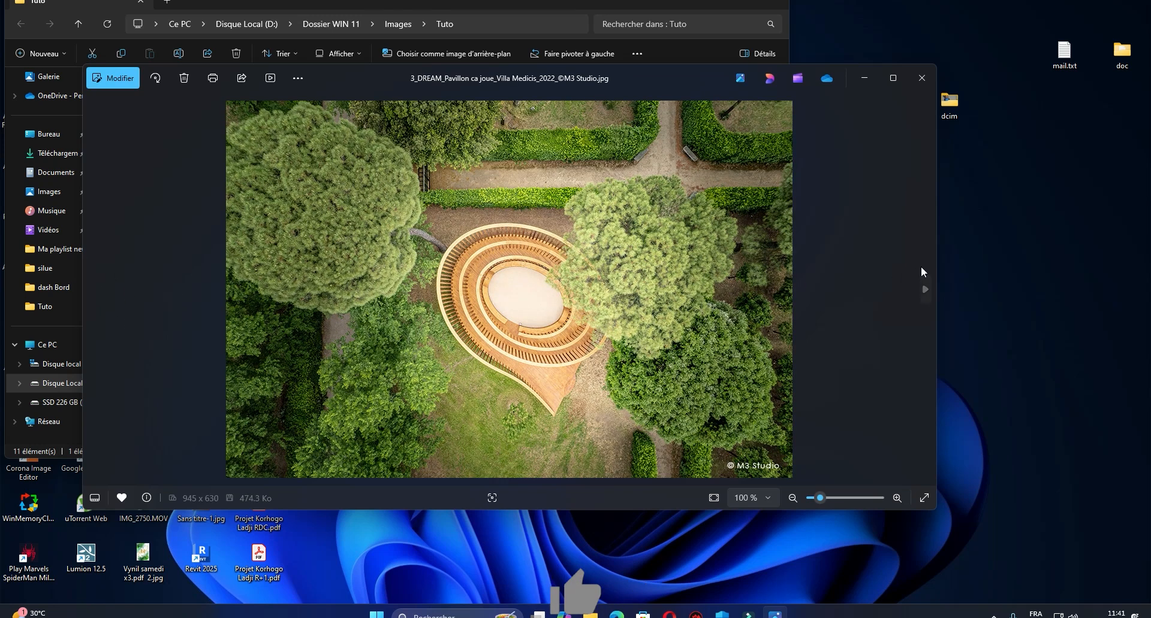
{"action": "left_click", "coordinate": [923, 282]}
{"action": "left_click", "coordinate": [923, 289]}
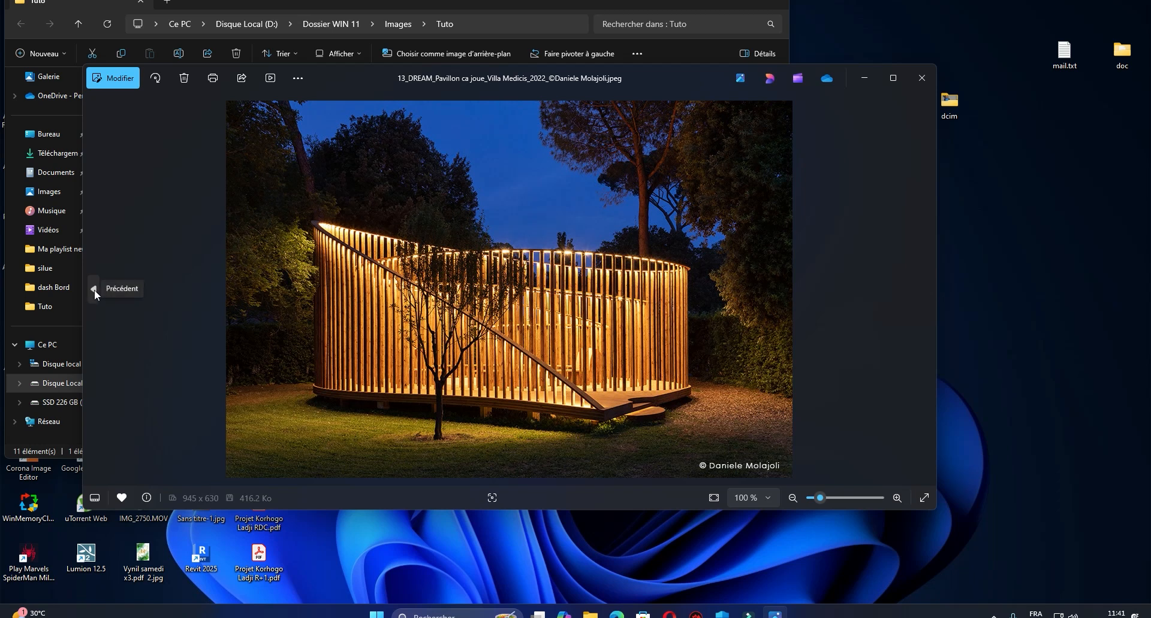
{"action": "left_click", "coordinate": [94, 289]}
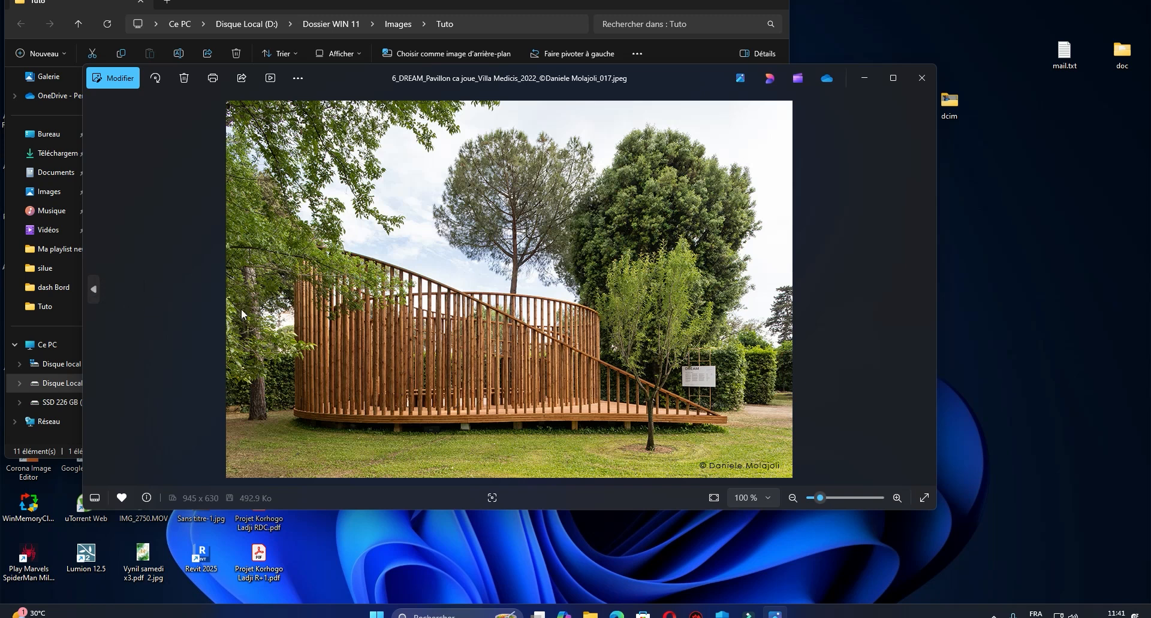
{"action": "left_click", "coordinate": [925, 289]}
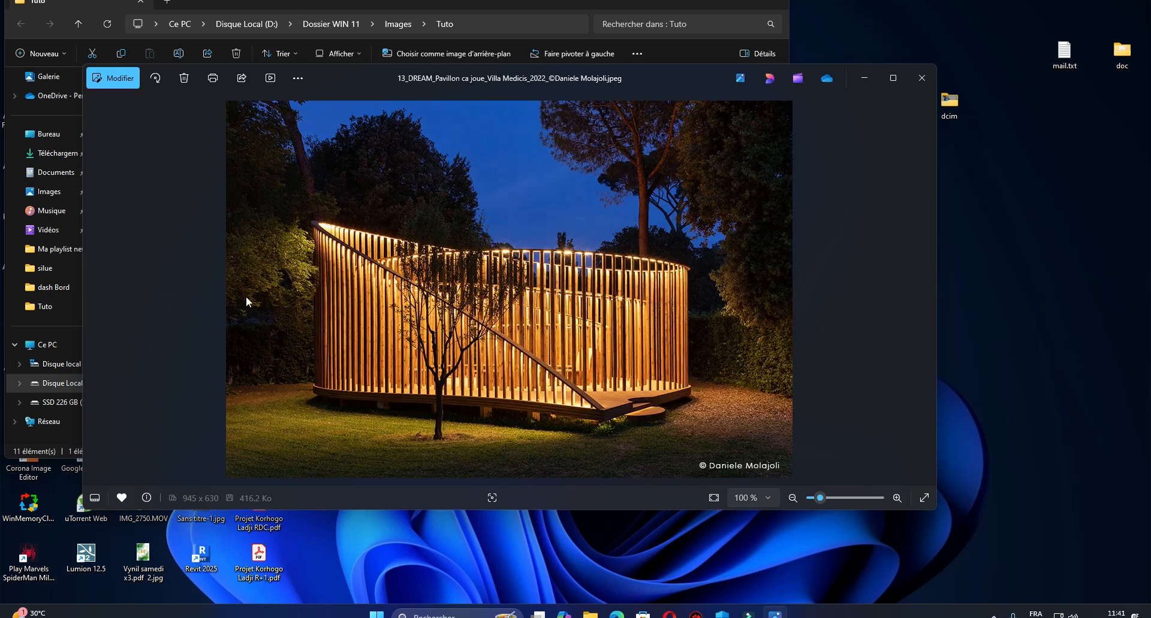
{"action": "left_click", "coordinate": [94, 289]}
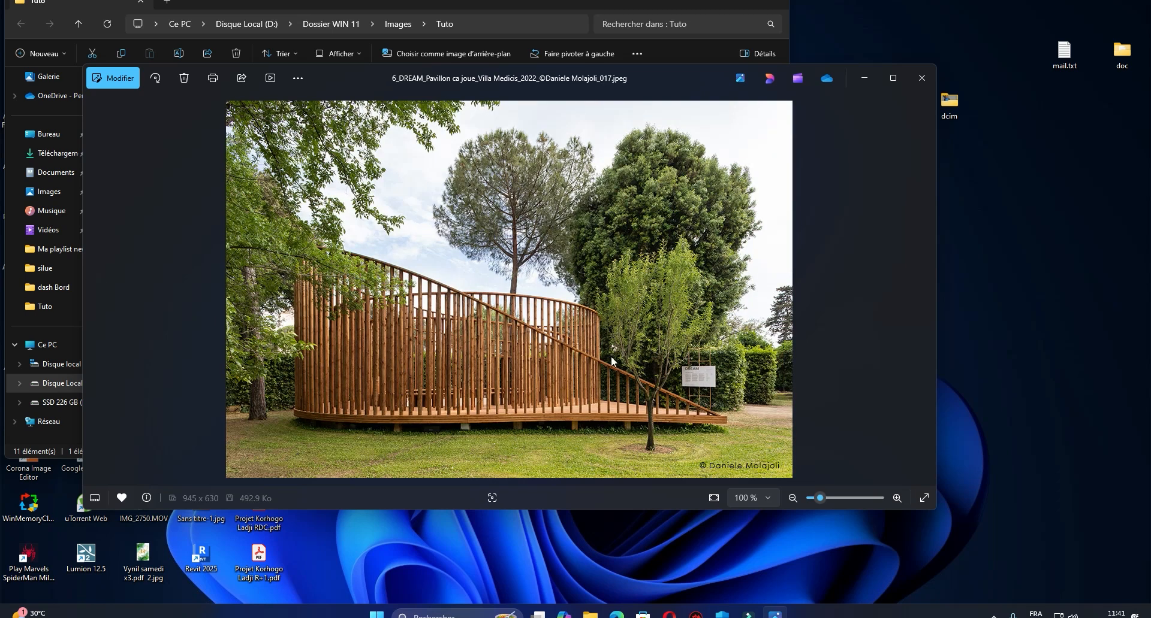
Step: Launch Revit 2025 from the desktop and create a new project from the Gabarit architectural template
{"action": "key", "text": "super+d"}
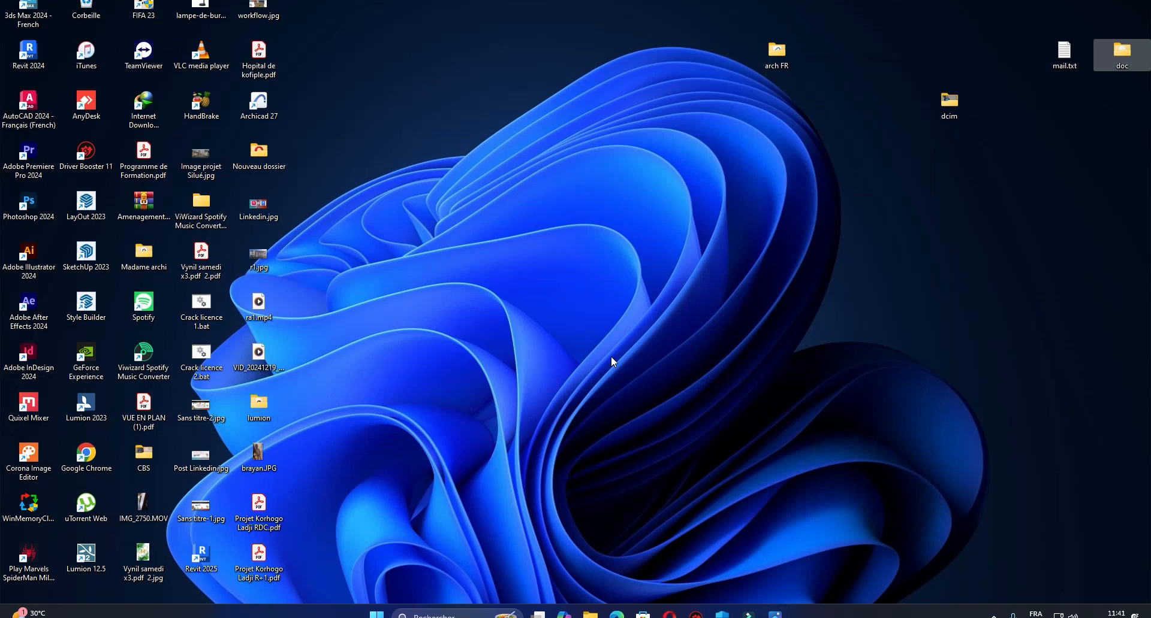
{"action": "double_click", "coordinate": [201, 556]}
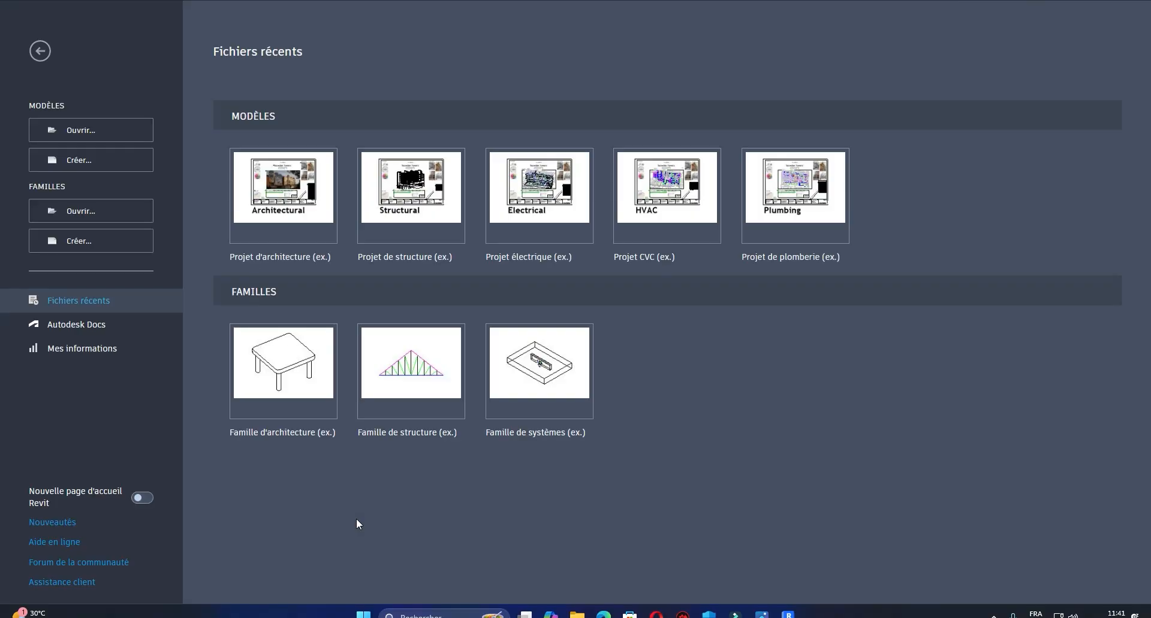
{"action": "left_click", "coordinate": [108, 159]}
{"action": "left_click", "coordinate": [585, 276]}
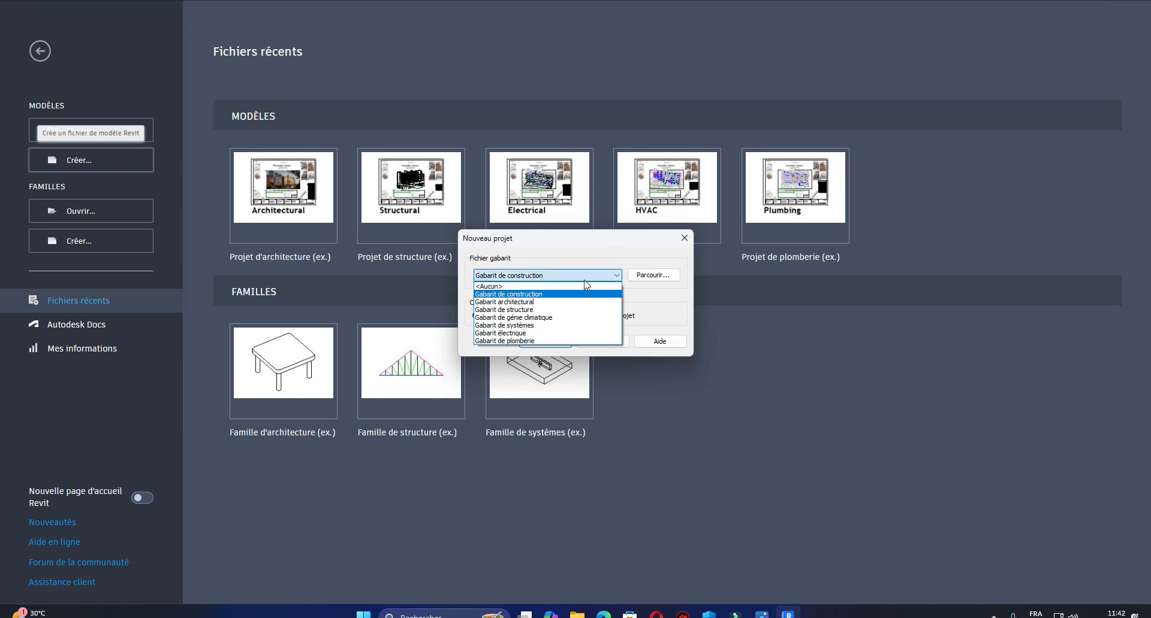
{"action": "left_click", "coordinate": [539, 302]}
{"action": "left_click", "coordinate": [544, 341]}
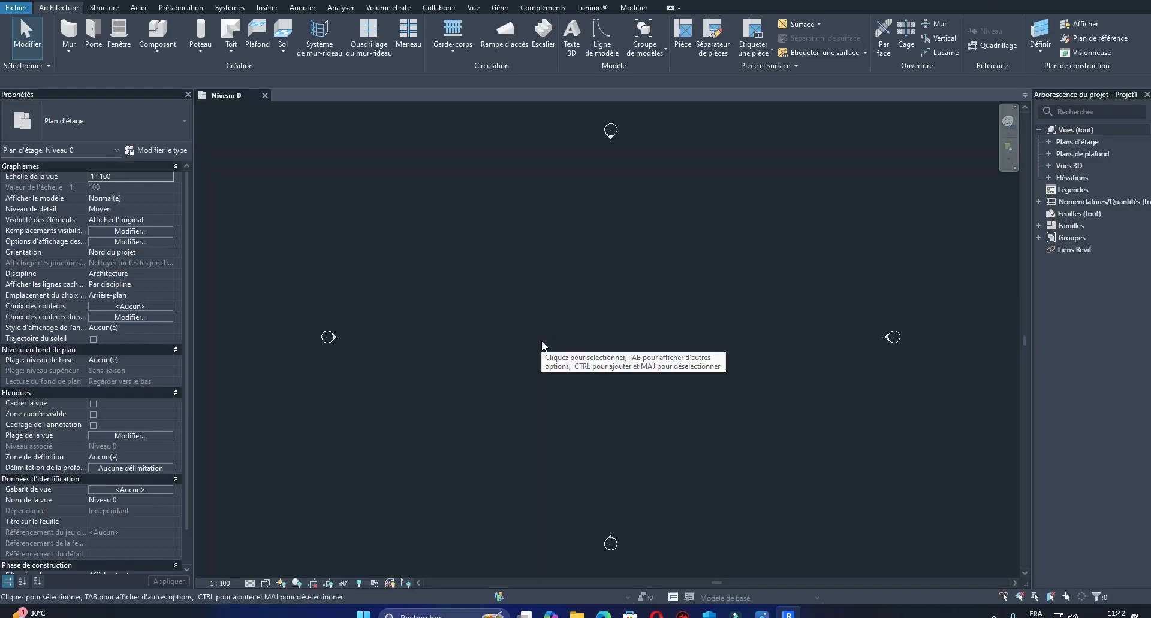
Step: Set the project's distance units (Distance) to Centimètres with rounding to 1 décimale
{"action": "middle_click_drag", "start_coordinate": [633, 342], "coordinate": [611, 343]}
{"action": "key", "text": "u"}
{"action": "key", "text": "n"}
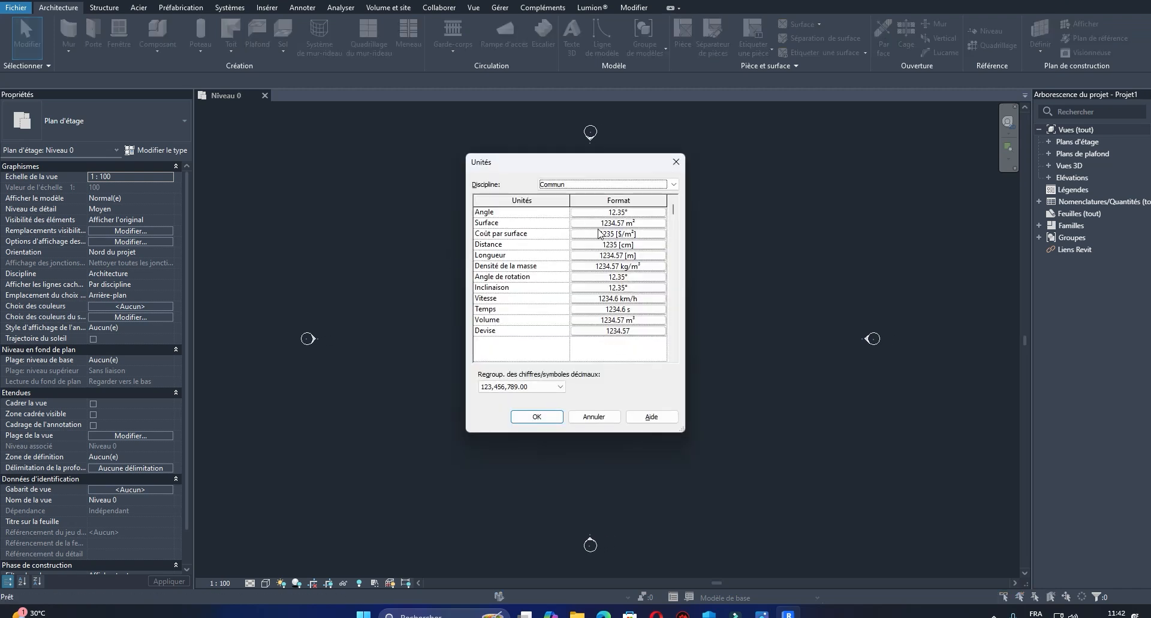
{"action": "left_click", "coordinate": [639, 244]}
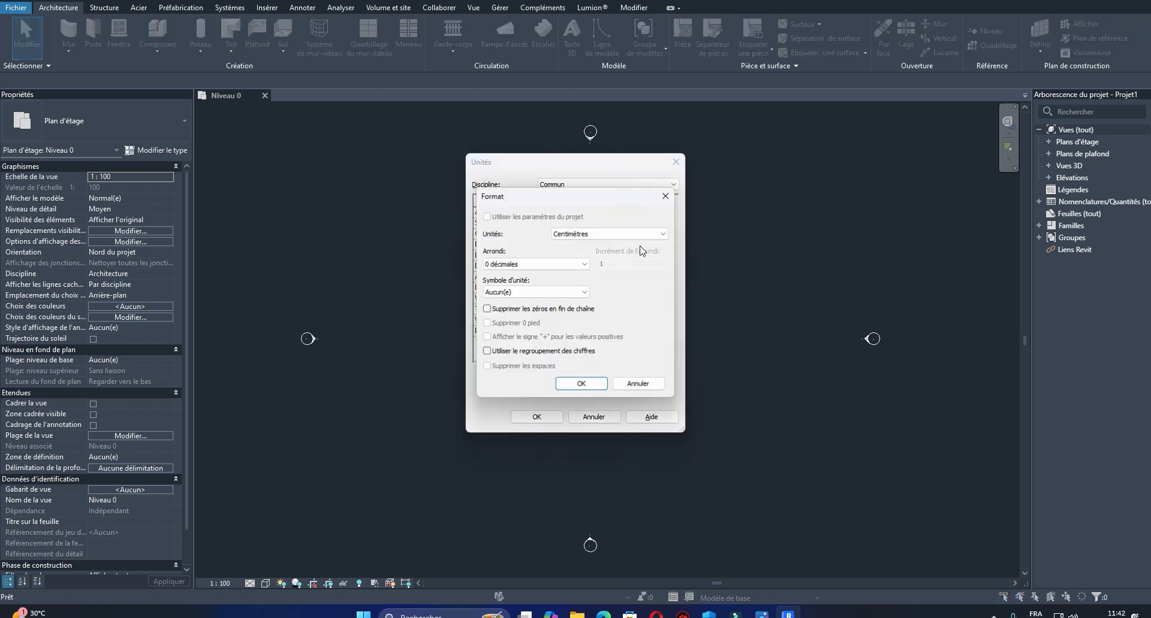
{"action": "left_click", "coordinate": [603, 234]}
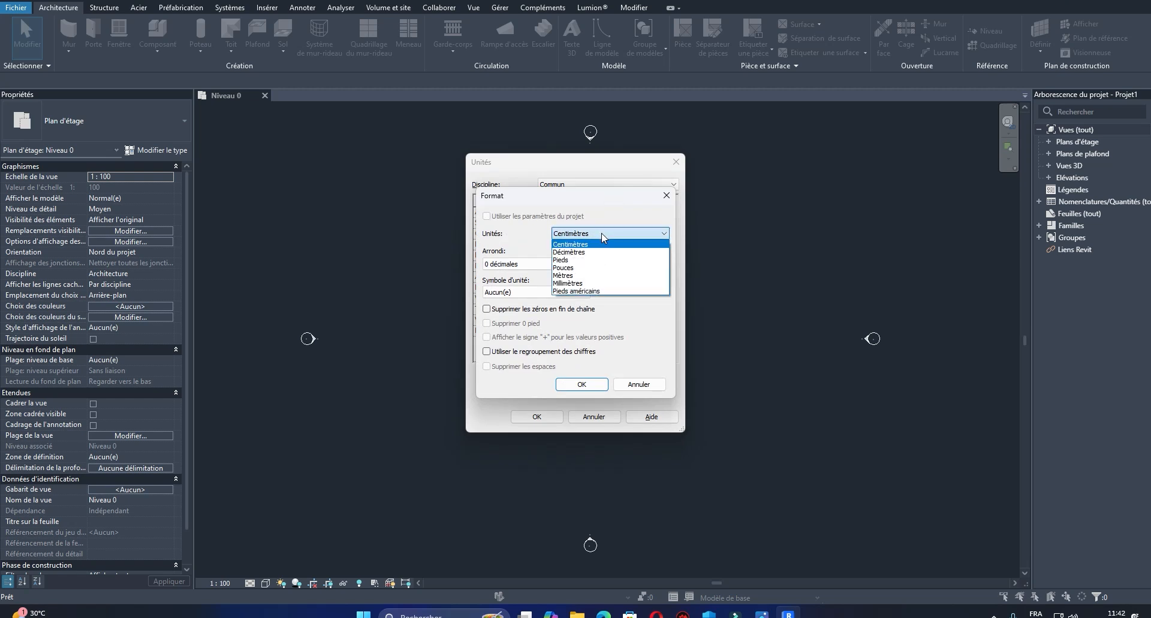
{"action": "left_click", "coordinate": [570, 243]}
{"action": "left_click", "coordinate": [536, 264]}
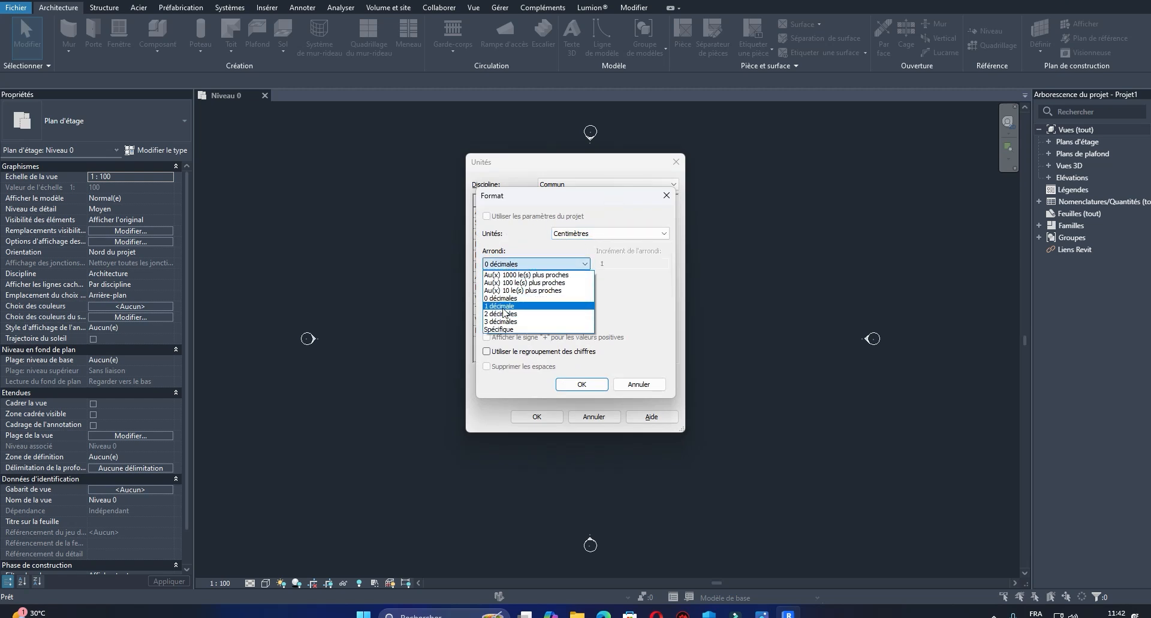
{"action": "left_click", "coordinate": [504, 307]}
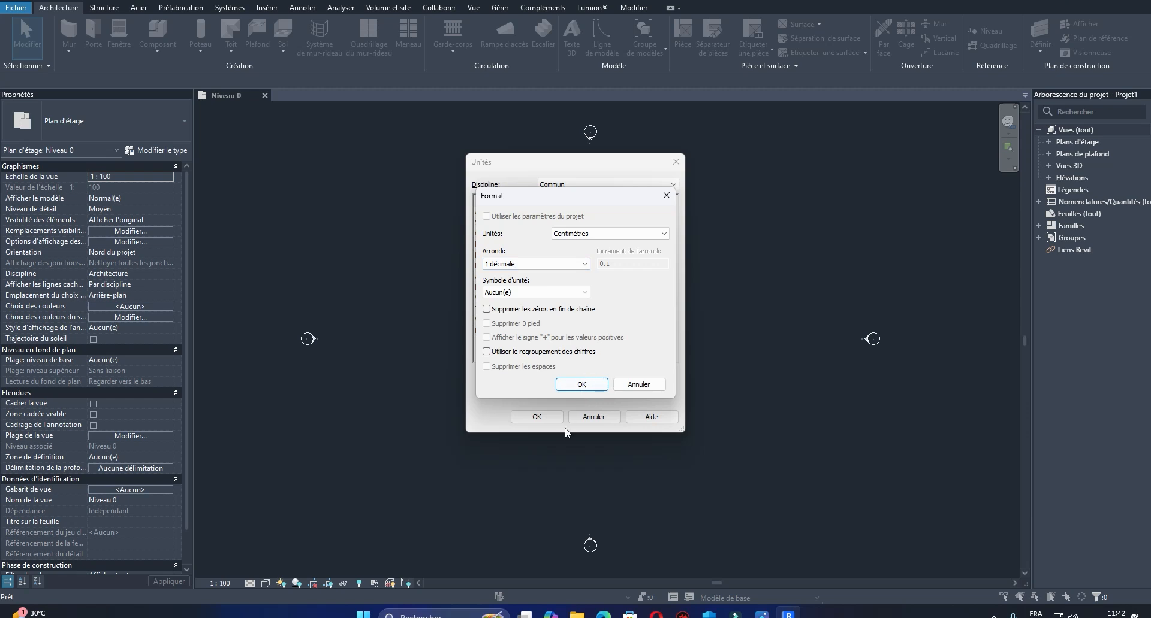
{"action": "left_click", "coordinate": [581, 384]}
{"action": "left_click", "coordinate": [537, 417]}
{"action": "middle_click_drag", "start_coordinate": [728, 342], "coordinate": [709, 352]}
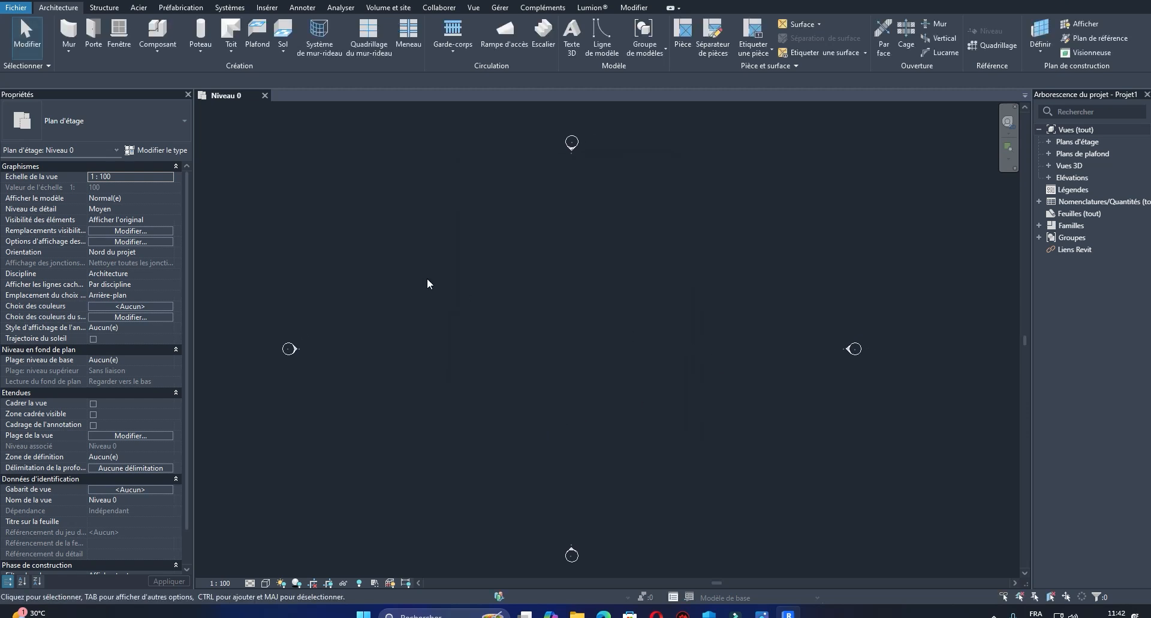
Step: Open the keyboard shortcut customization from the user interface options of Revit
{"action": "left_click", "coordinate": [9, 8]}
{"action": "left_click", "coordinate": [178, 284]}
{"action": "left_click_drag", "start_coordinate": [622, 83], "coordinate": [497, 117]}
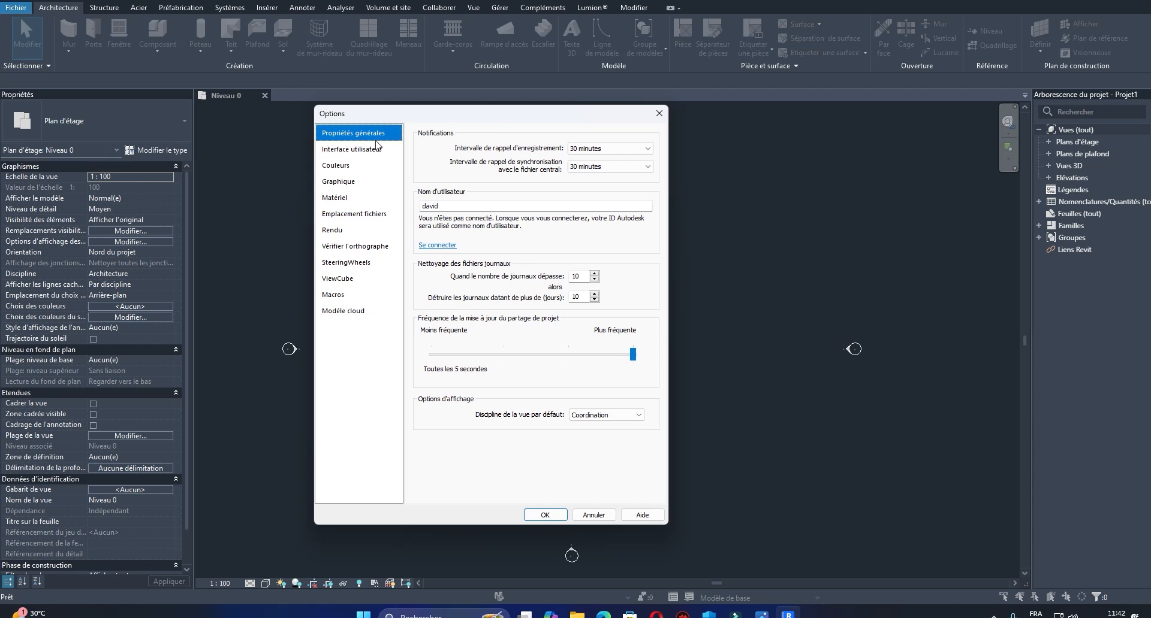
{"action": "left_click", "coordinate": [352, 150]}
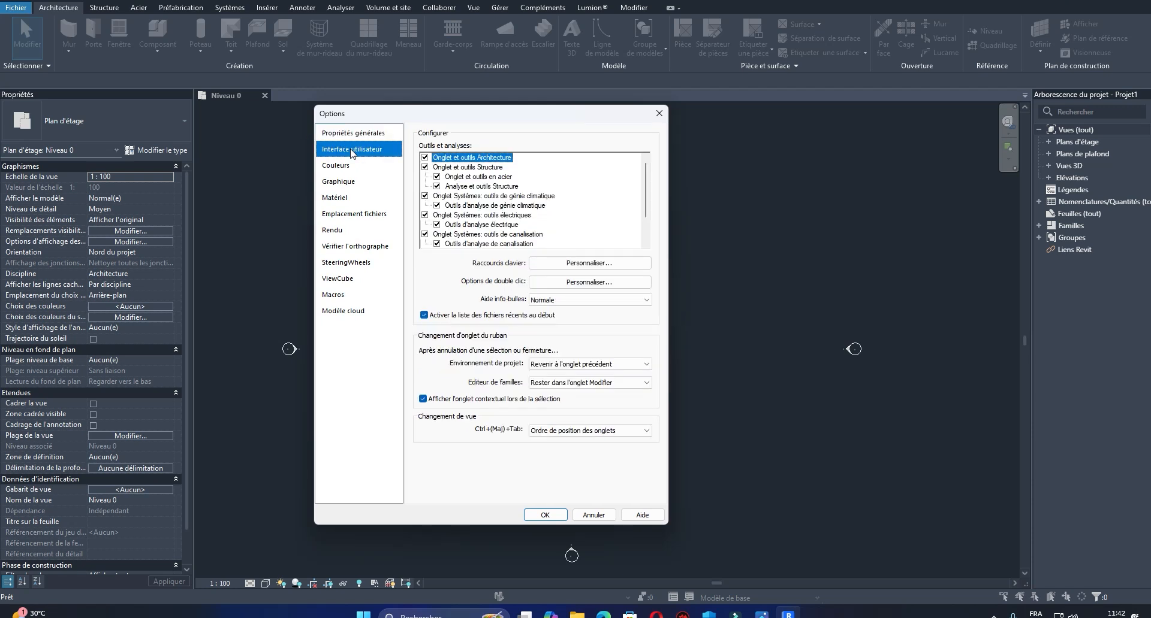
{"action": "left_click", "coordinate": [583, 266]}
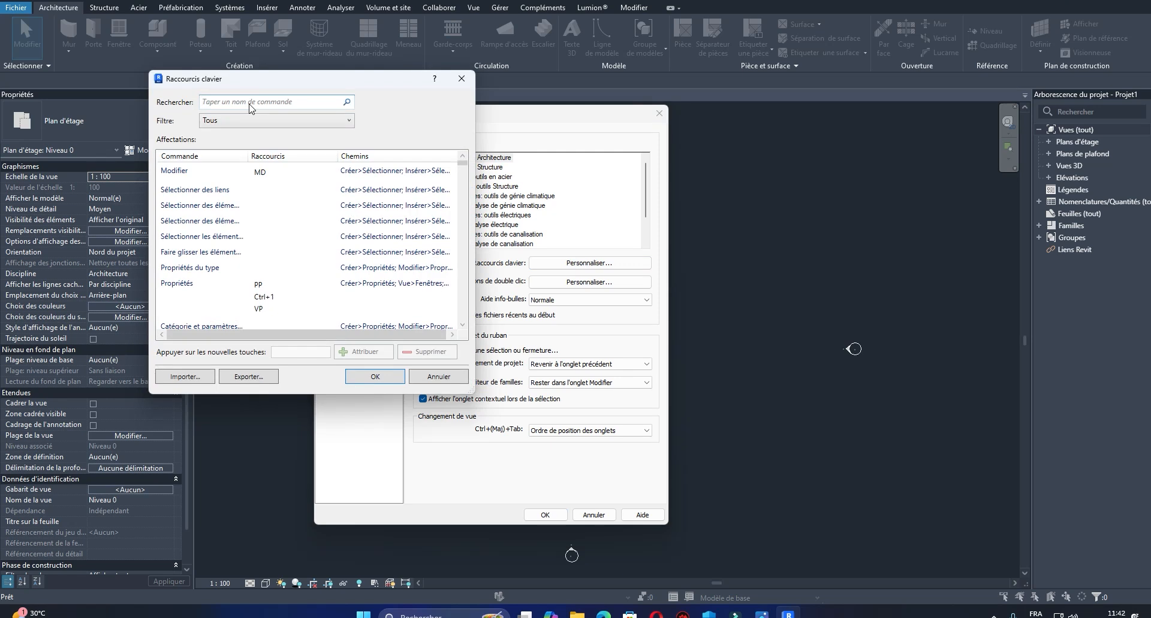
Step: Find the command "Vue 3D; Vue 3D par défaut" by searching 3d, assign it the shortcut DD, and accept the options
{"action": "type", "text": "3d"}
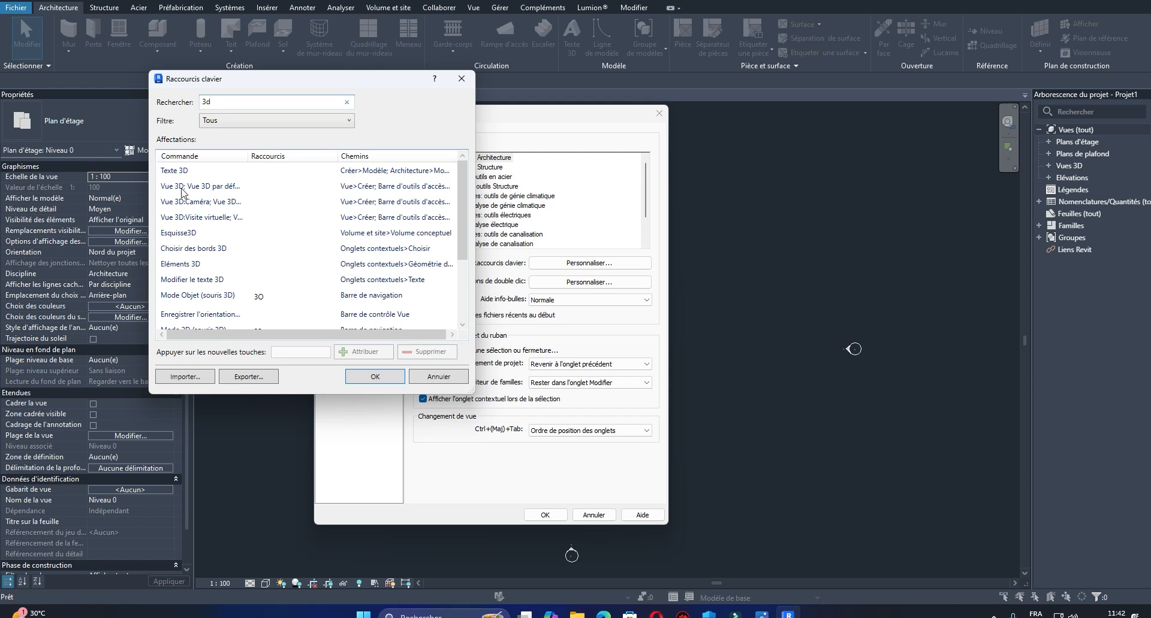
{"action": "left_click", "coordinate": [181, 189]}
{"action": "left_click_drag", "start_coordinate": [248, 157], "coordinate": [336, 161]}
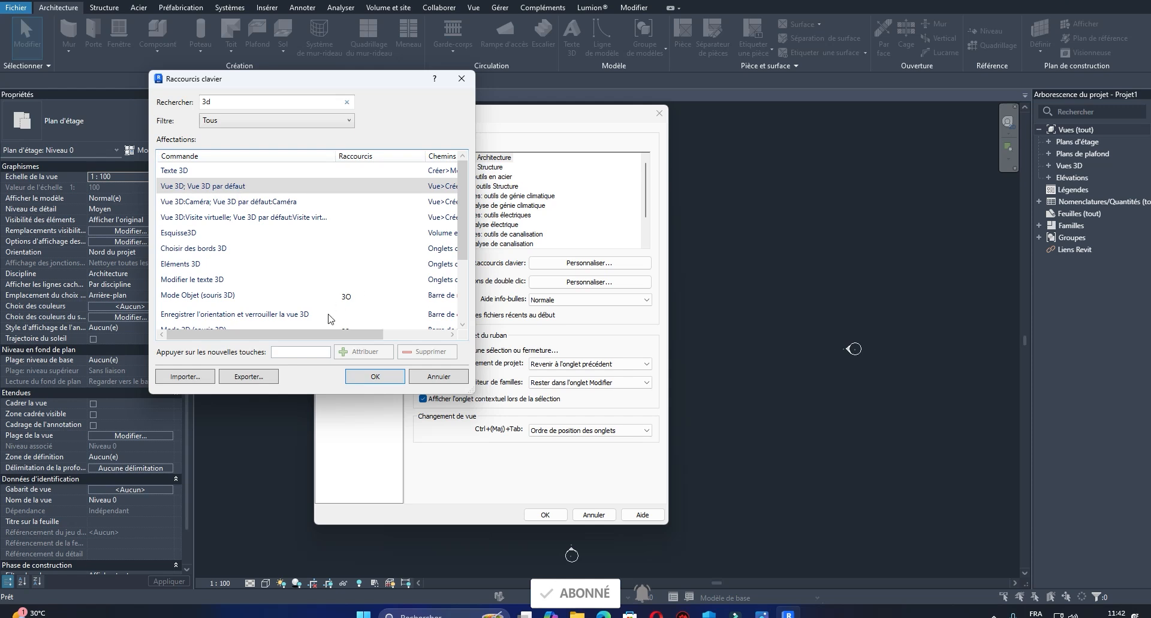
{"action": "left_click", "coordinate": [296, 352]}
{"action": "type", "text": "DD"}
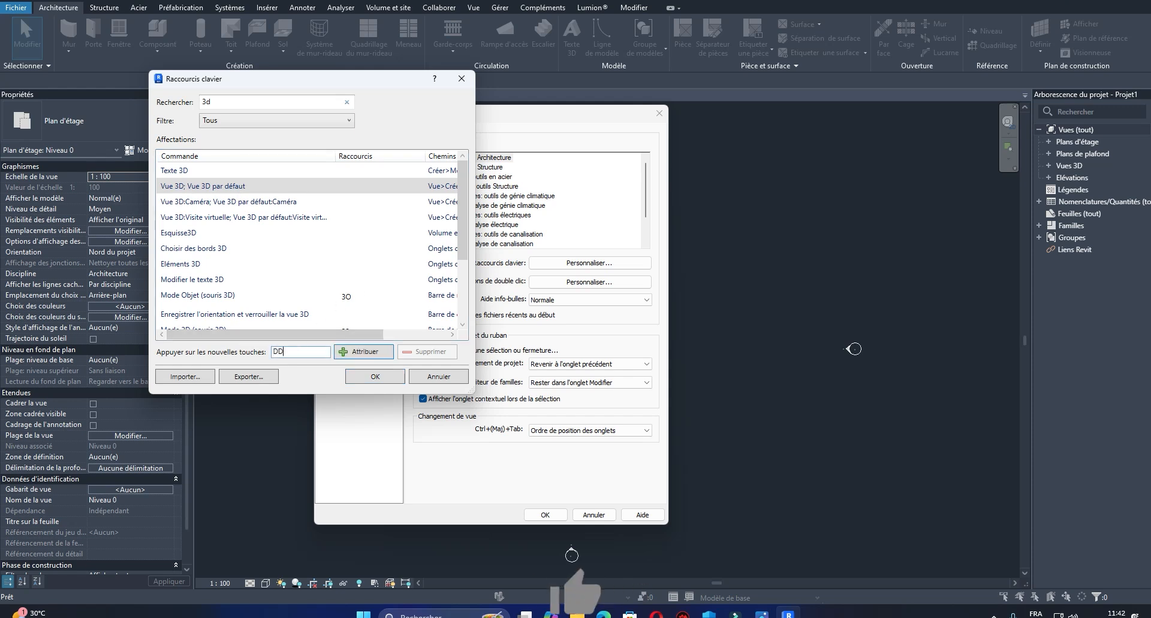
{"action": "left_click", "coordinate": [364, 352]}
{"action": "left_click", "coordinate": [375, 377]}
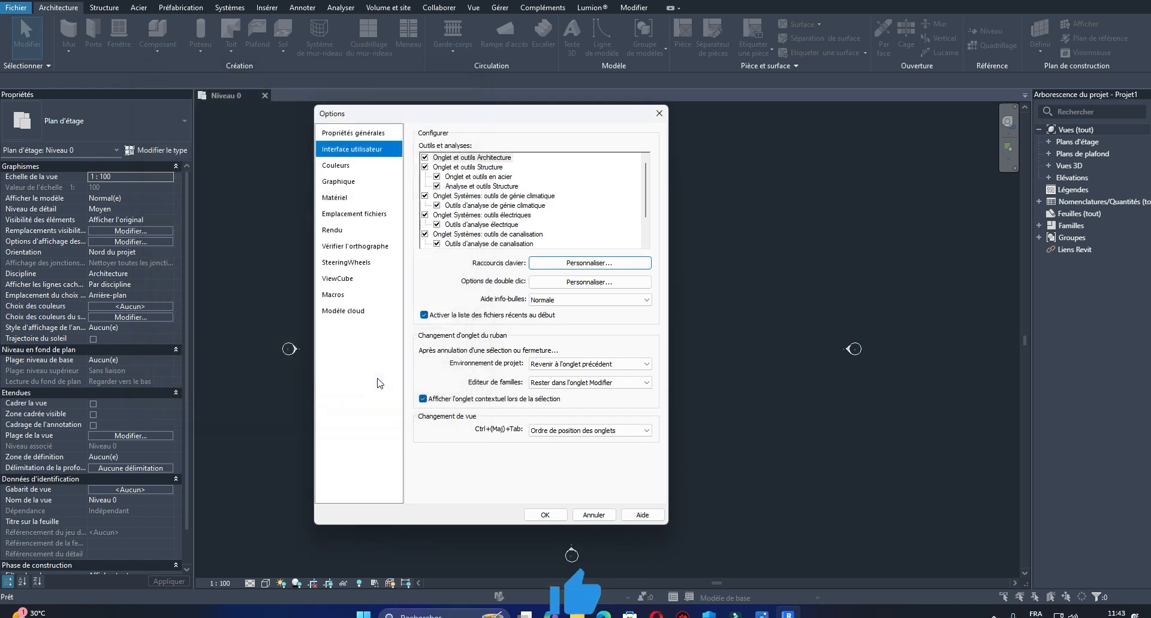
{"action": "left_click", "coordinate": [545, 515]}
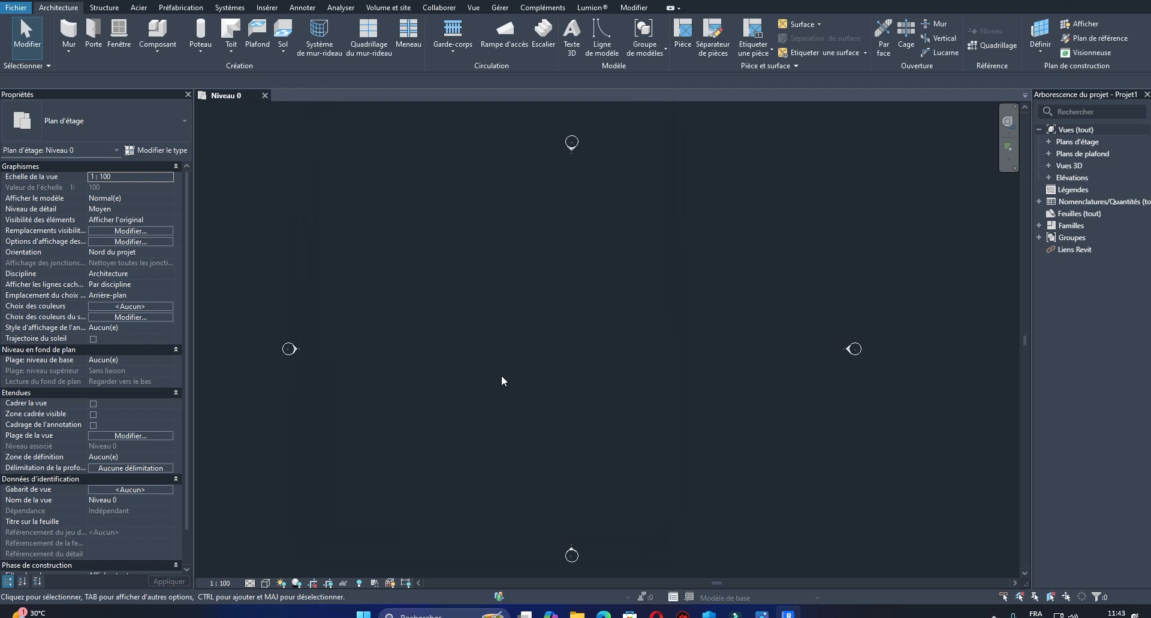
{"action": "middle_click_drag", "start_coordinate": [716, 347], "coordinate": [707, 346]}
{"action": "middle_click_drag", "start_coordinate": [570, 295], "coordinate": [545, 283]}
{"action": "scroll", "coordinate": [531, 299], "scroll_direction": "down", "scroll_amount": 1}
Step: Examine the pavilion's shape in the aerial reference photo in the photo viewer, and return to the Revit project
{"action": "left_click", "coordinate": [761, 616]}
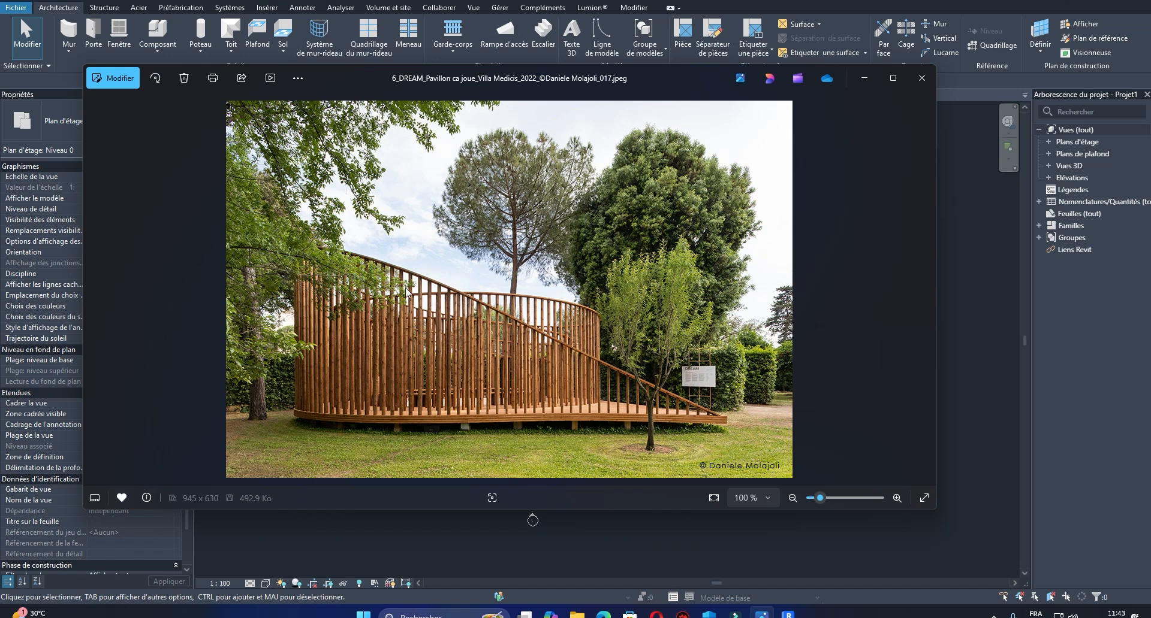
{"action": "left_click", "coordinate": [95, 290]}
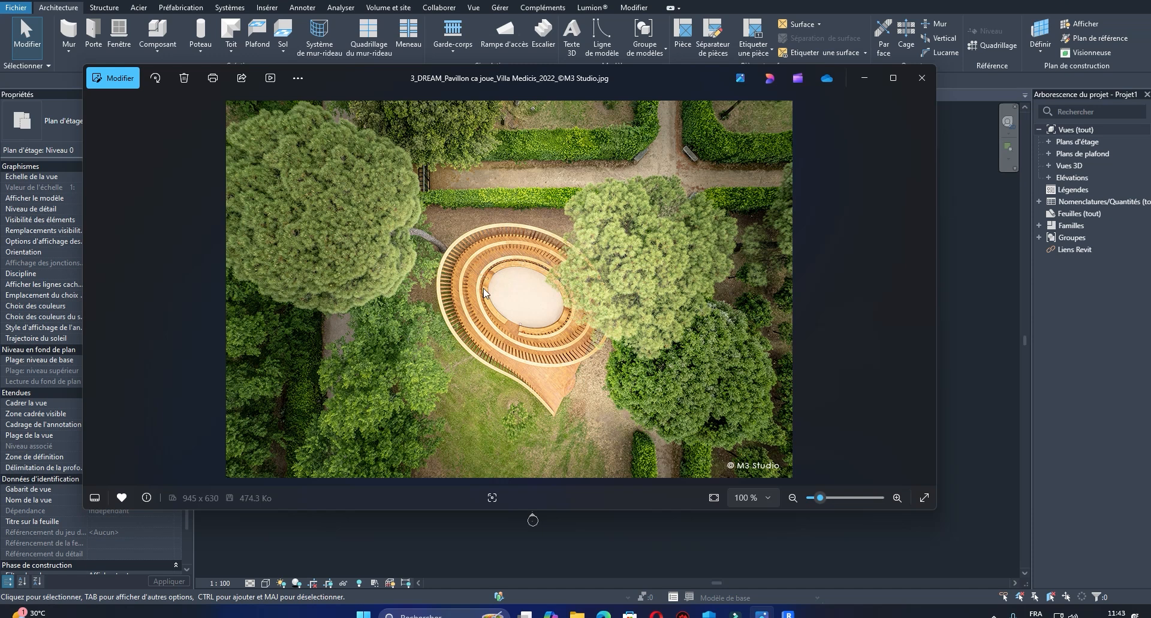
{"action": "left_click", "coordinate": [416, 537]}
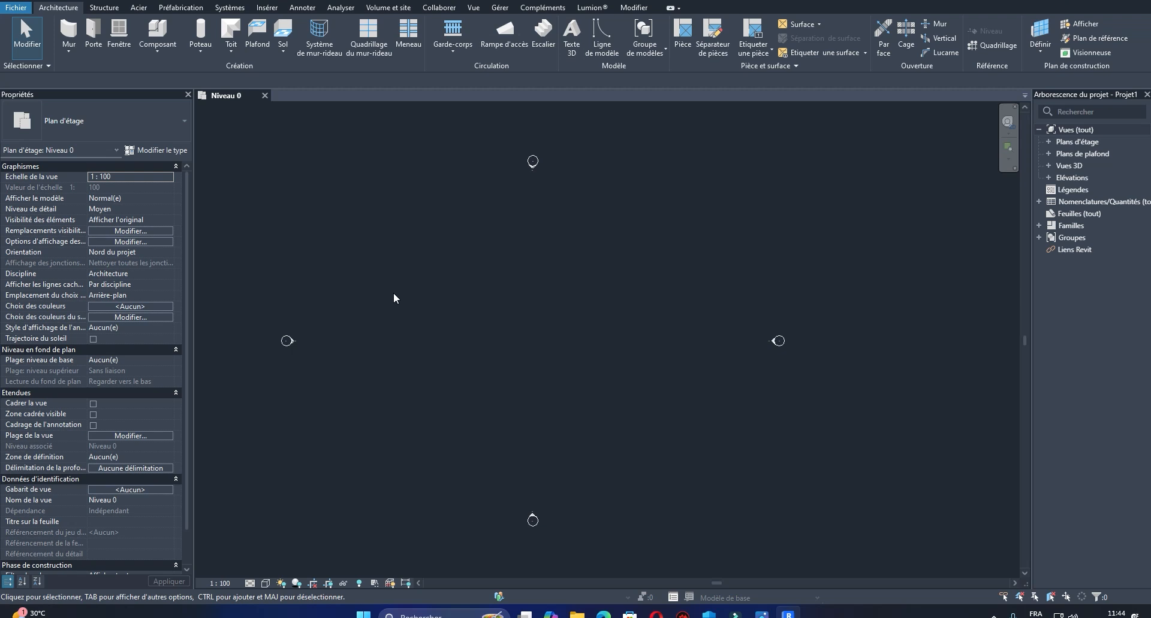
Step: Save the project as "tuto rvt 2025" in the test rendu folder inside Documents' revit folder
{"action": "key", "text": "ctrl+s"}
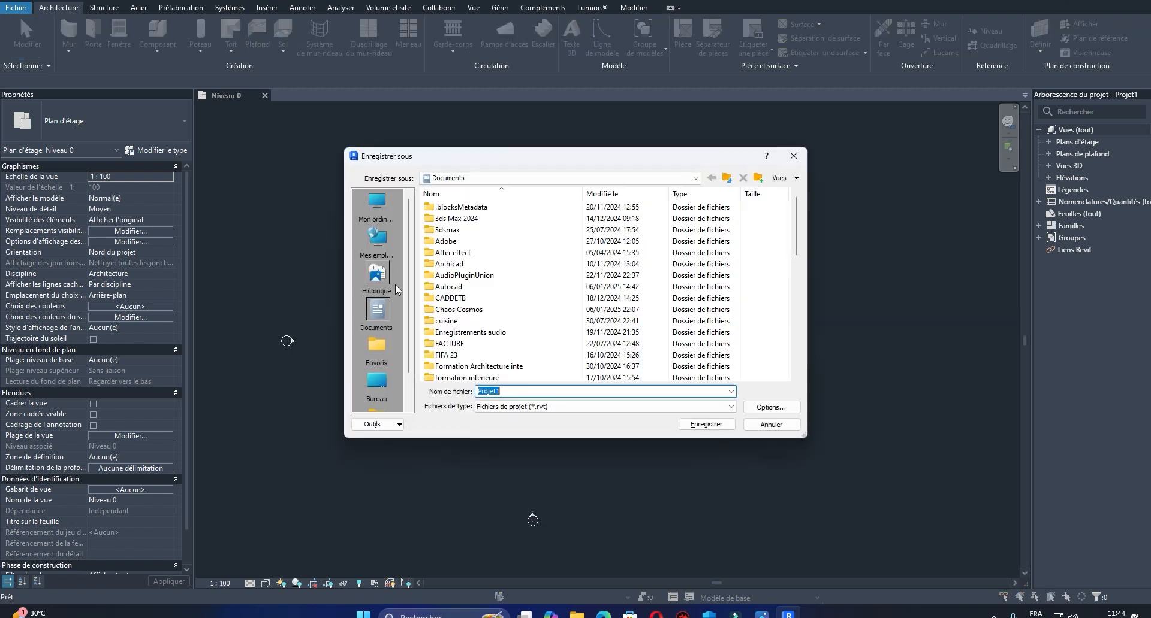
{"action": "scroll", "coordinate": [473, 319], "scroll_direction": "down", "scroll_amount": 5}
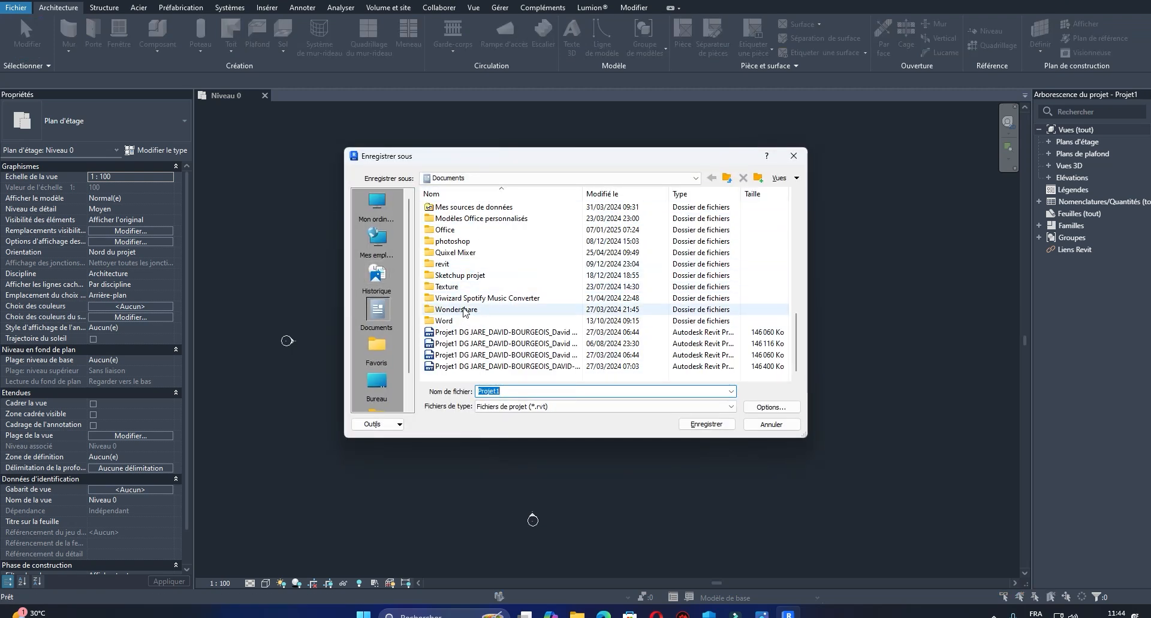
{"action": "double_click", "coordinate": [459, 265]}
{"action": "double_click", "coordinate": [518, 392]}
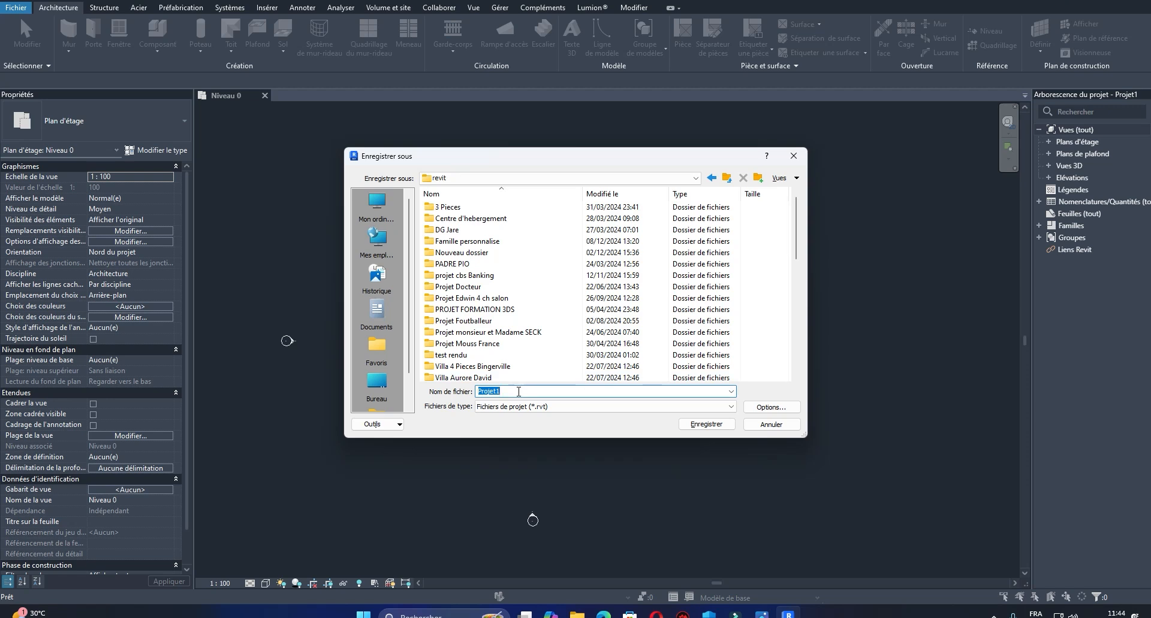
{"action": "double_click", "coordinate": [456, 355]}
{"action": "double_click", "coordinate": [512, 391]}
{"action": "type", "text": "tuto rvt 2025"}
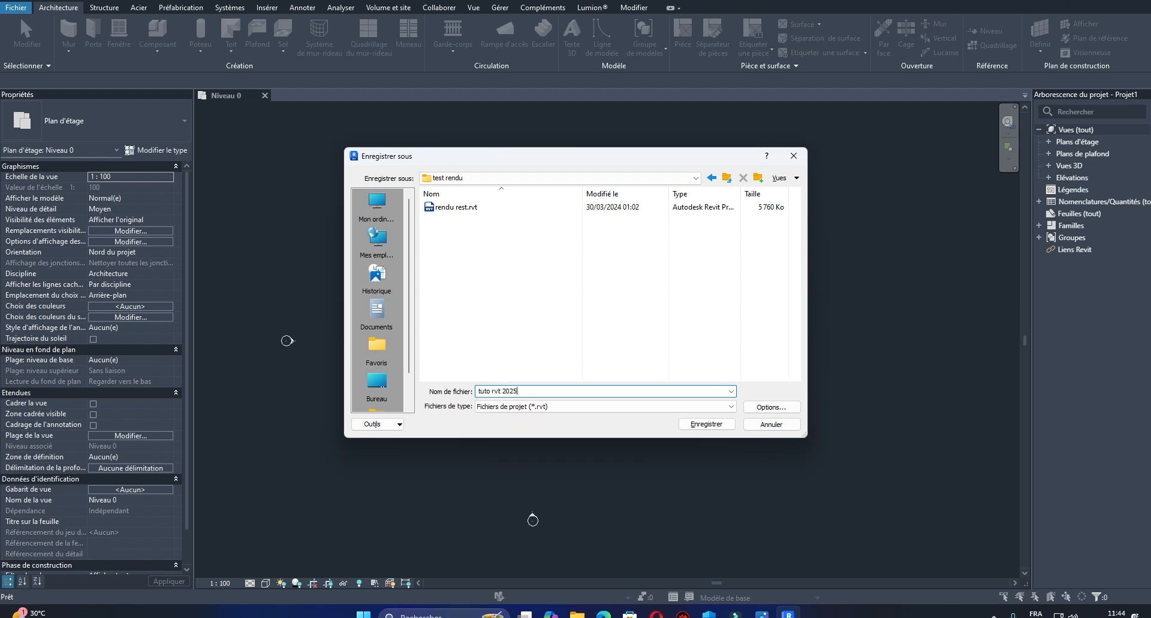
{"action": "key", "text": "Return"}
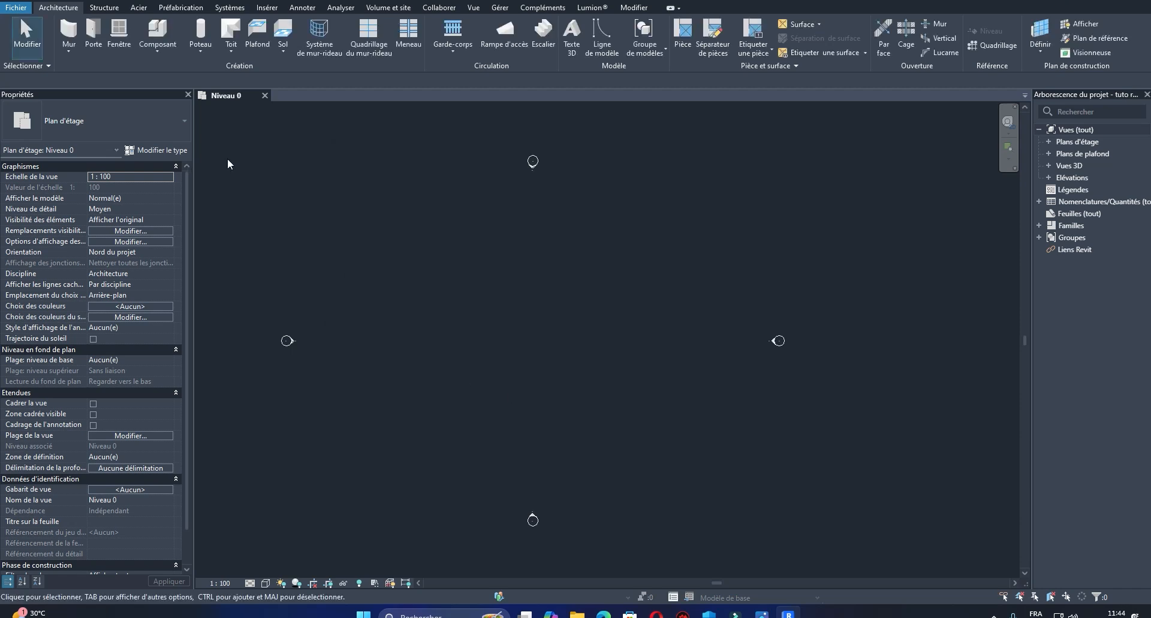
Step: Create a new conceptual mass from the template in the French Volume conceptuel folder
{"action": "left_click", "coordinate": [11, 9]}
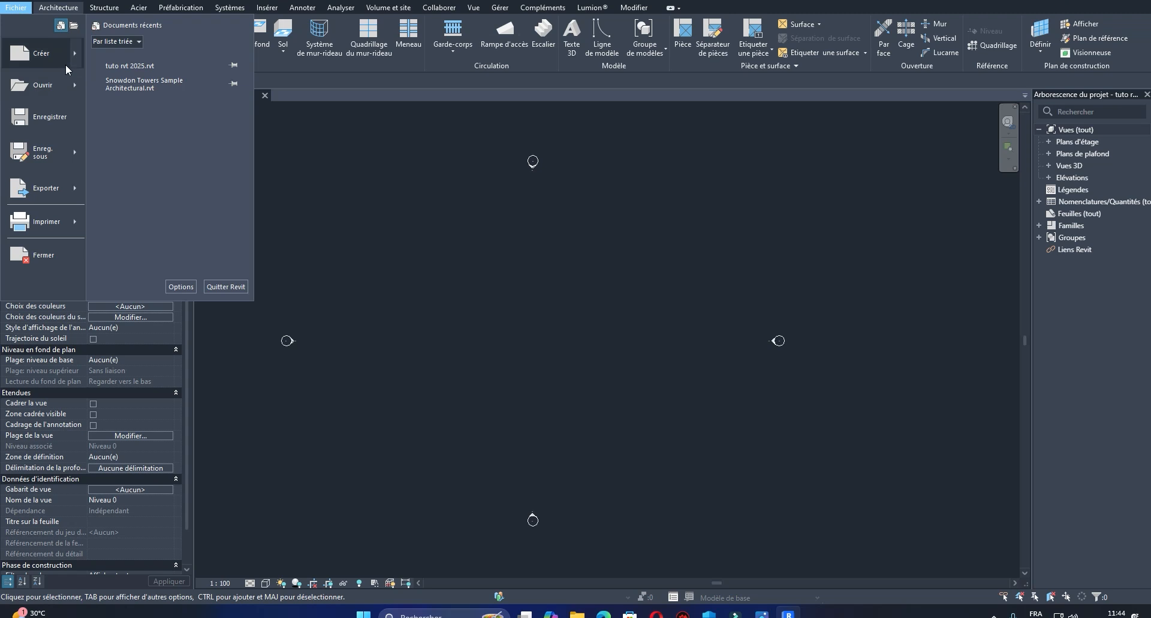
{"action": "mouse_move", "coordinate": [66, 65]}
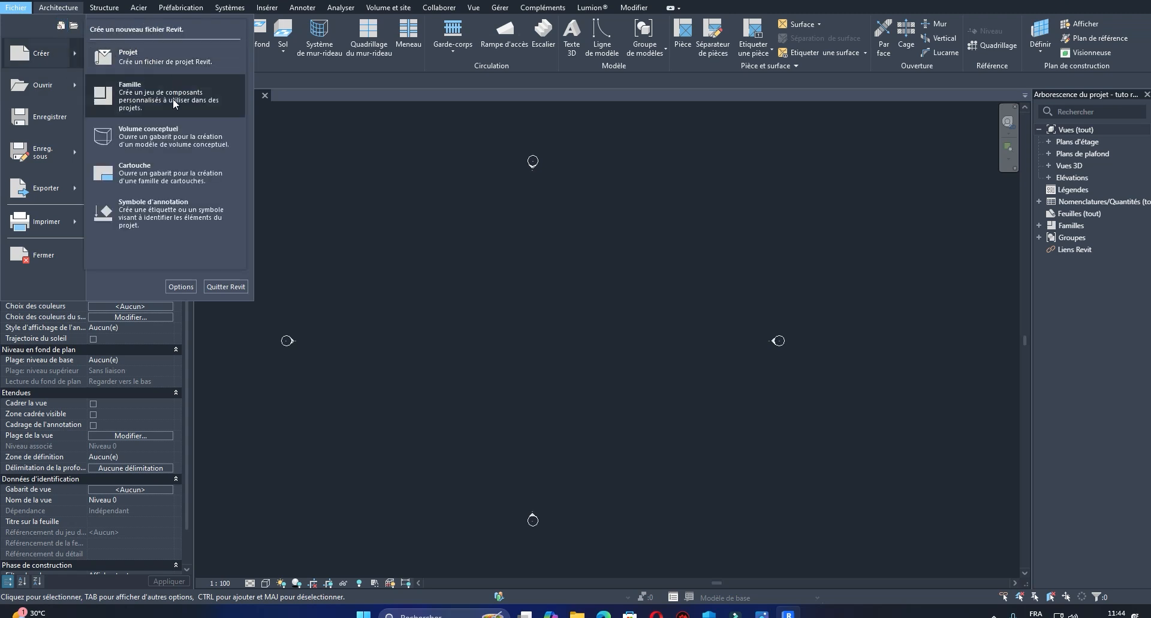
{"action": "left_click", "coordinate": [170, 135]}
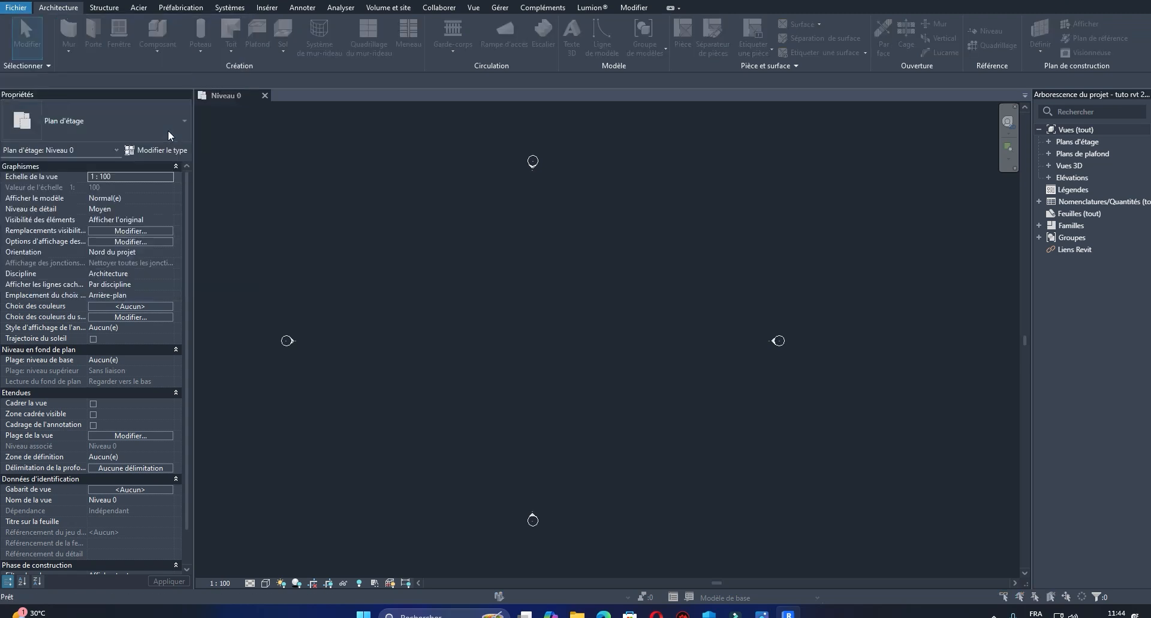
{"action": "left_click_drag", "start_coordinate": [536, 156], "coordinate": [520, 152]}
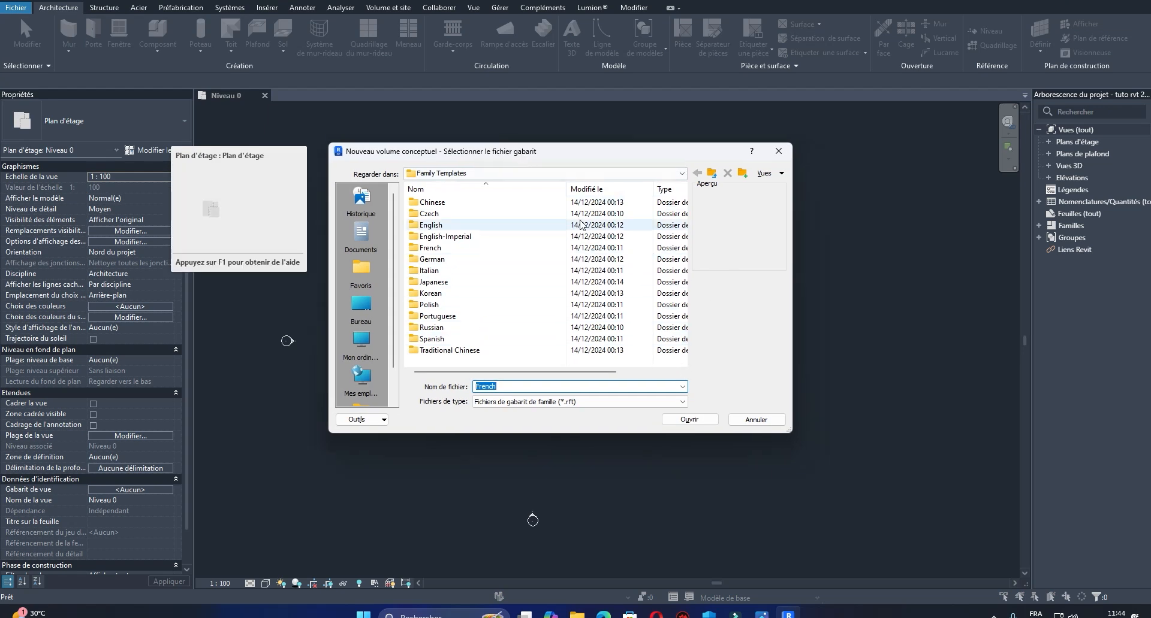
{"action": "double_click", "coordinate": [434, 247]}
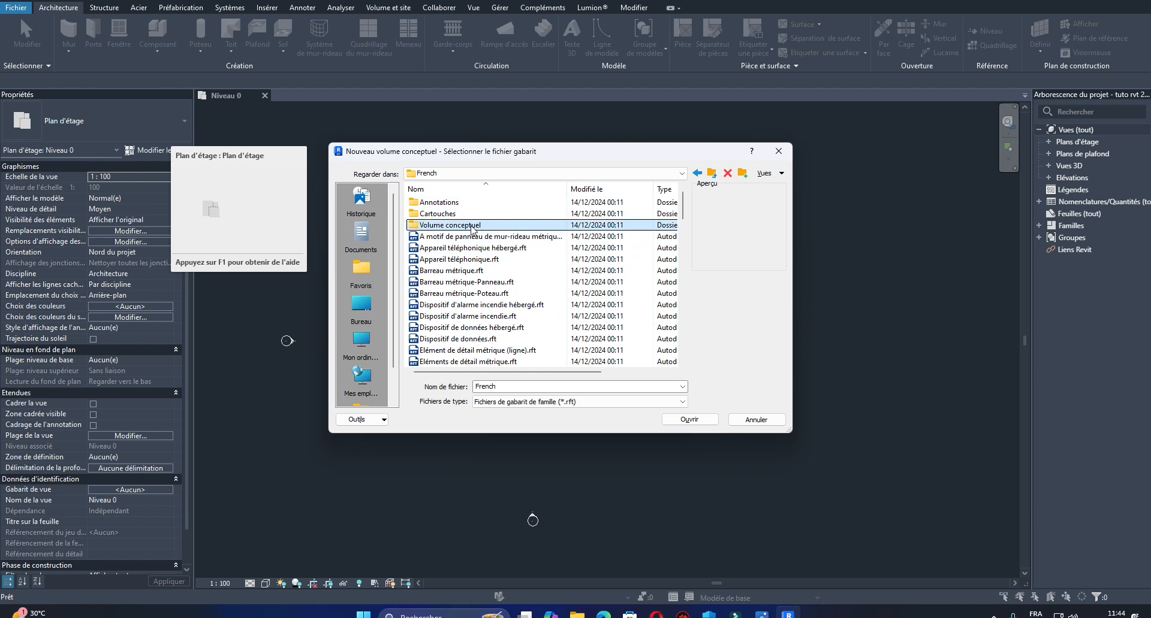
{"action": "double_click", "coordinate": [454, 225]}
{"action": "left_click", "coordinate": [462, 204]}
{"action": "left_click", "coordinate": [695, 419]}
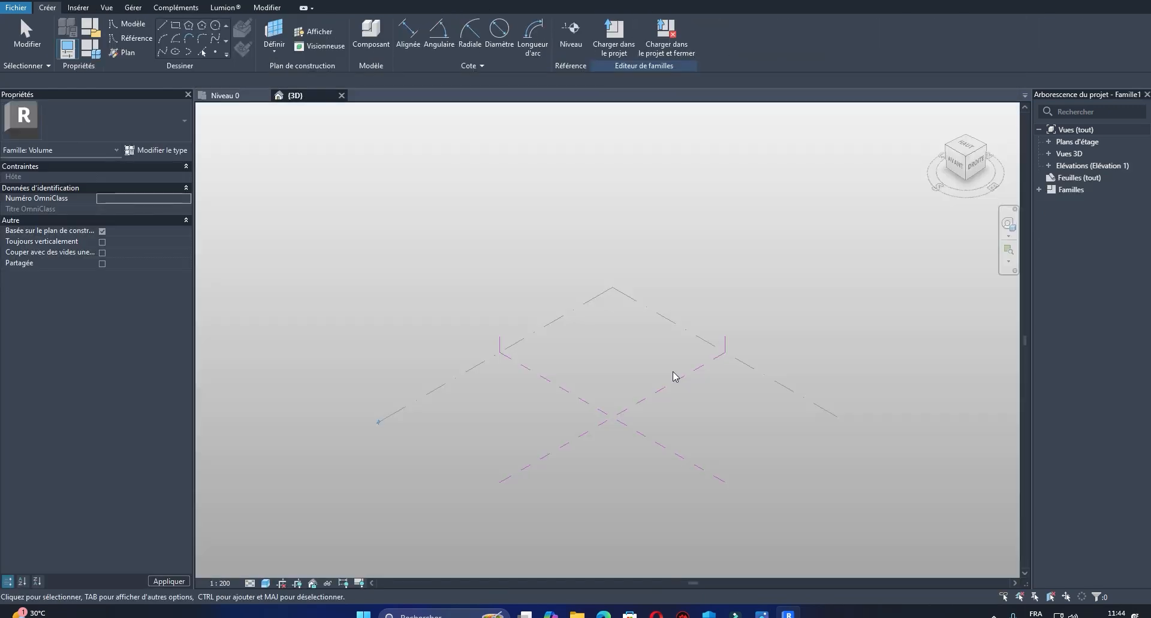
Step: Examine the aerial and side reference photos of the pavilion in the photo viewer, and return to the Revit mass
{"action": "scroll", "coordinate": [625, 418], "scroll_direction": "up", "scroll_amount": 2}
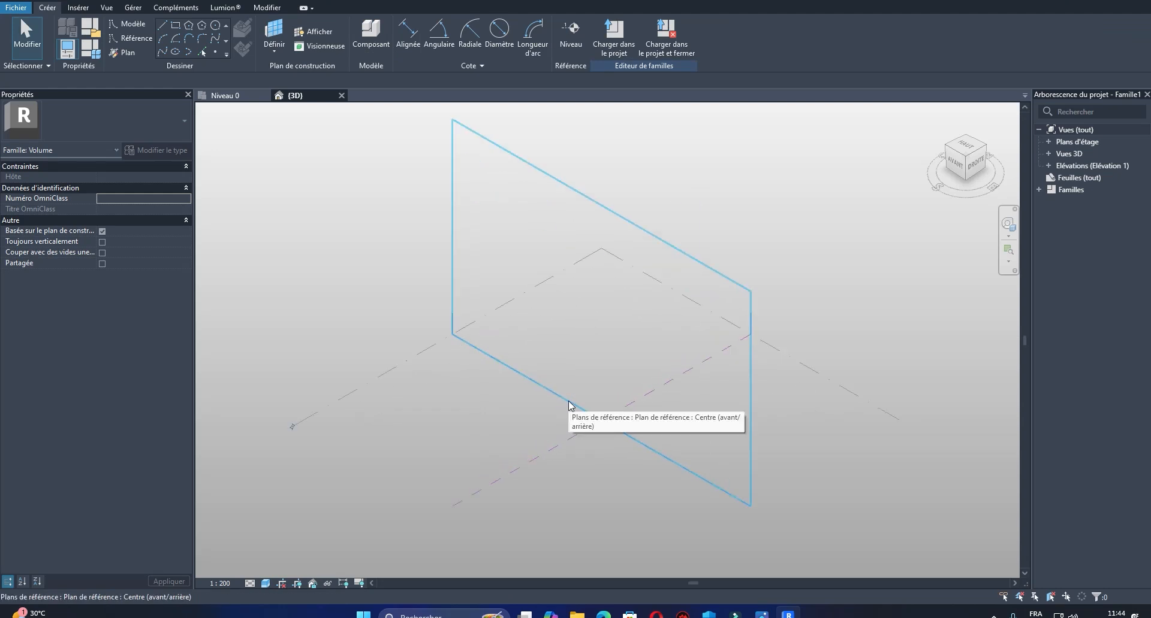
{"action": "middle_click_drag", "start_coordinate": [582, 420], "coordinate": [572, 403]}
{"action": "middle_click_drag", "start_coordinate": [640, 392], "coordinate": [508, 382]}
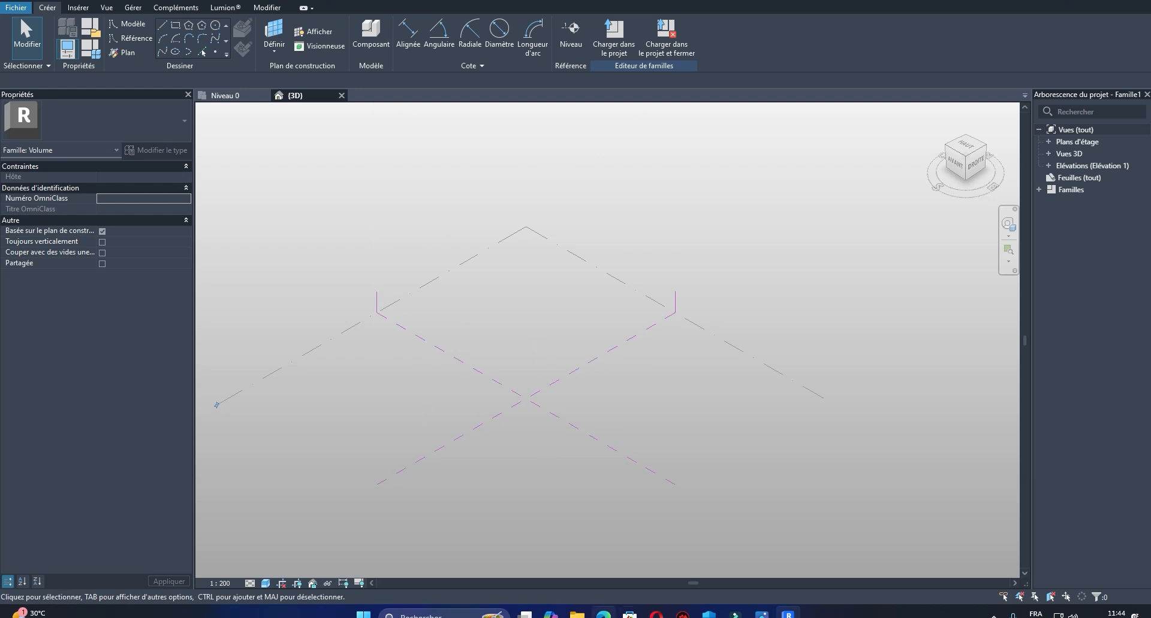
{"action": "left_click", "coordinate": [761, 614]}
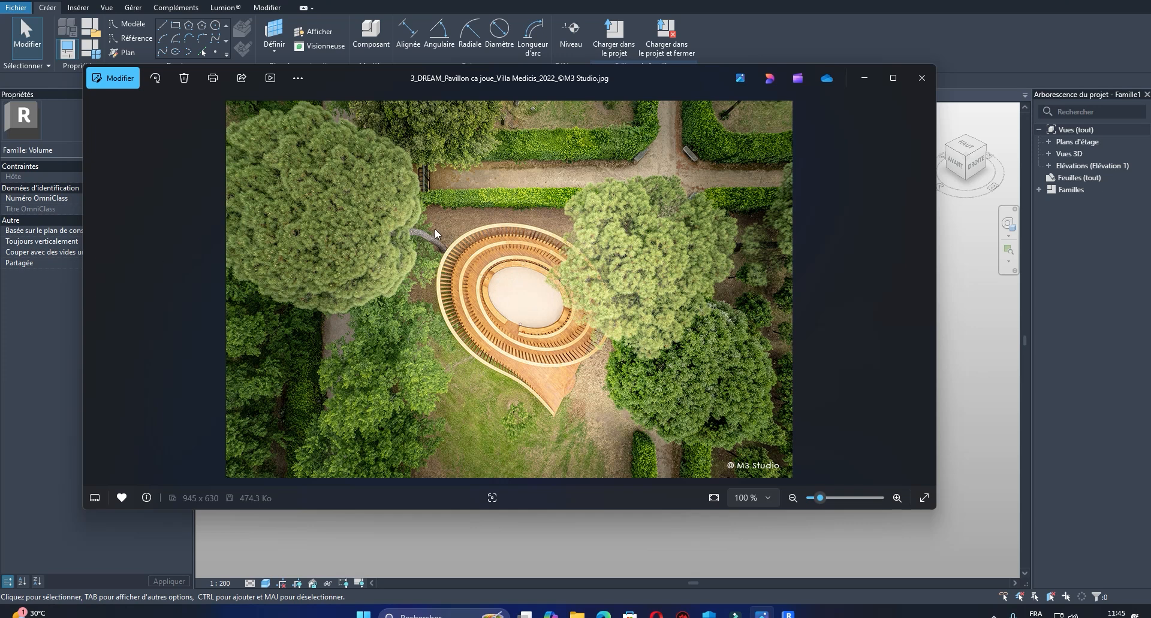
{"action": "left_click", "coordinate": [925, 290]}
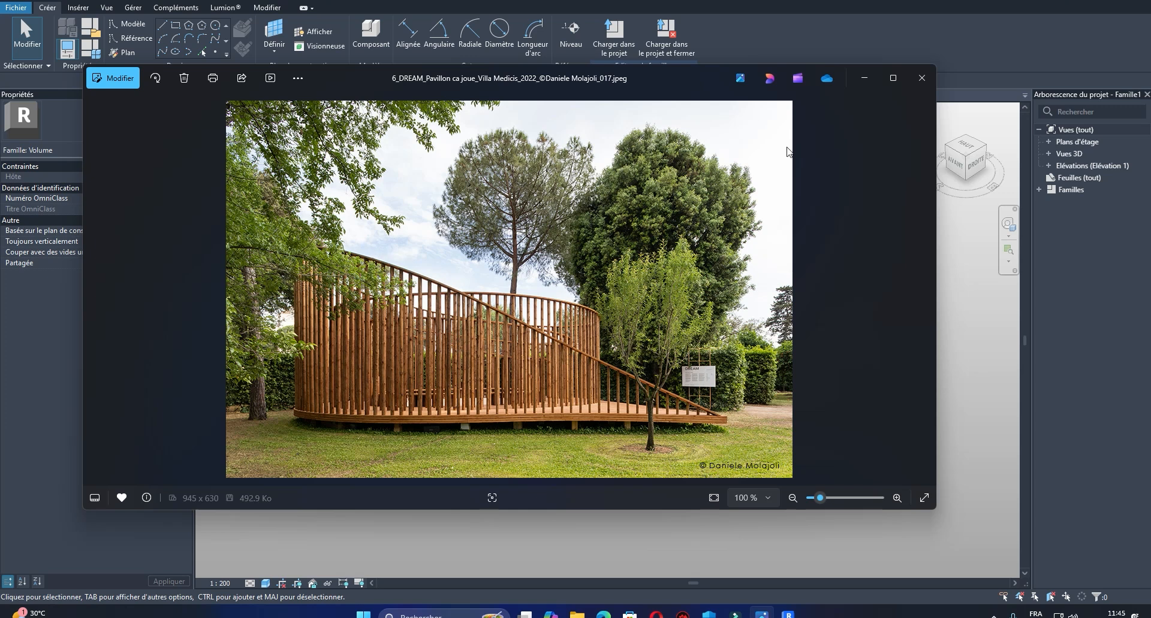
{"action": "left_click", "coordinate": [863, 78]}
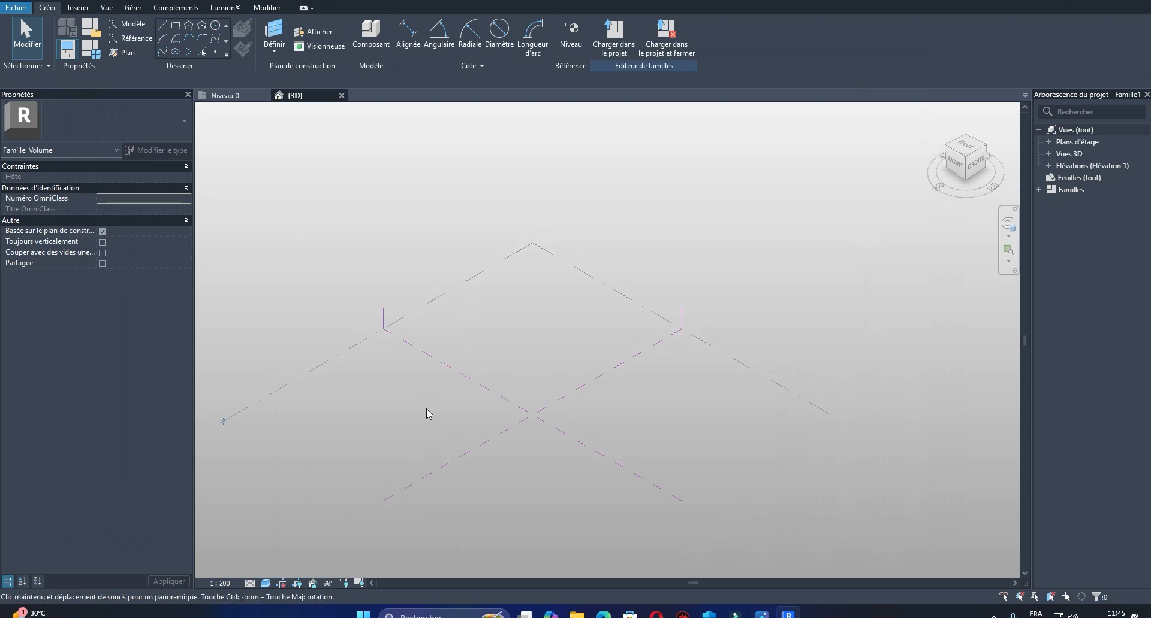
Step: Set the Distance unit format of the mass family to centimetres with 1 decimal place
{"action": "middle_click_drag", "start_coordinate": [522, 381], "coordinate": [496, 384]}
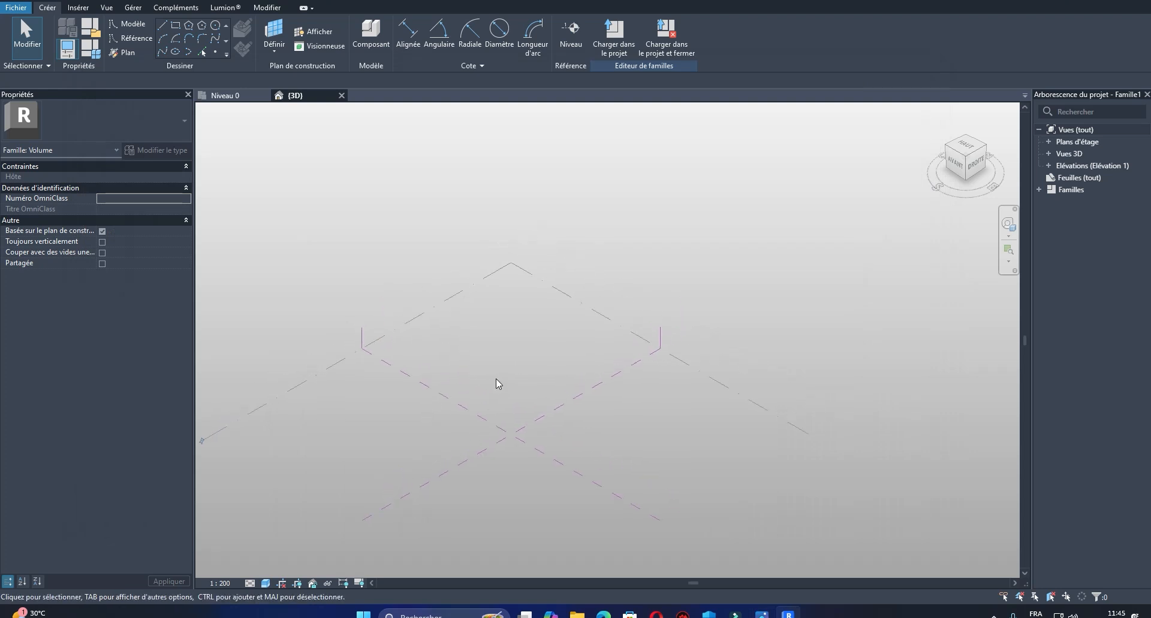
{"action": "key", "text": "u"}
{"action": "key", "text": "n"}
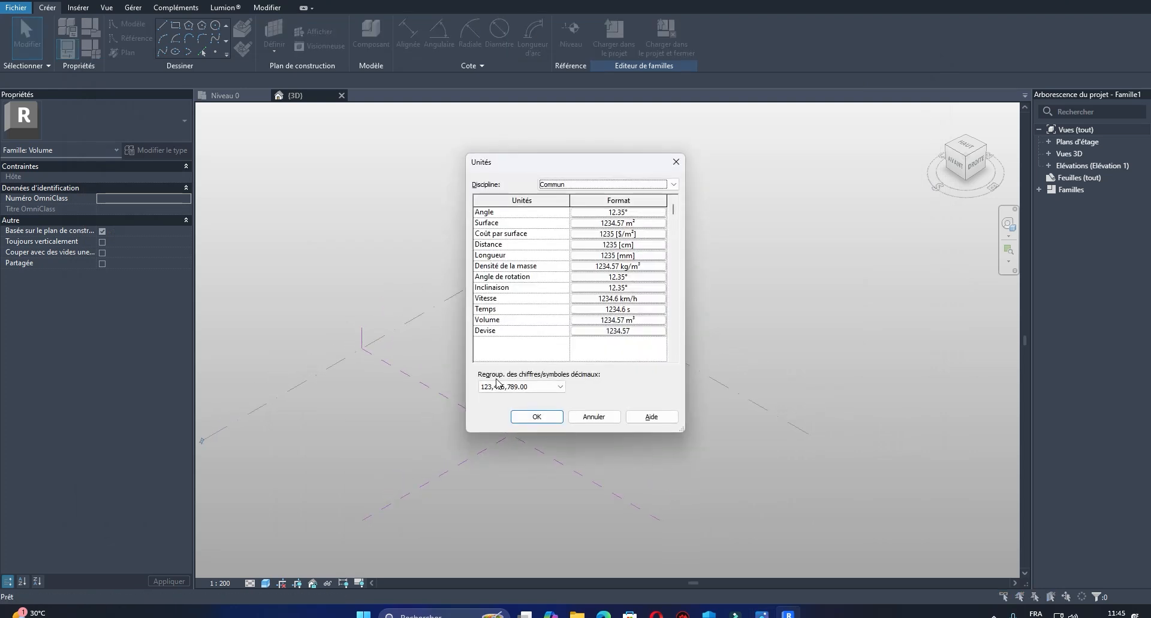
{"action": "left_click", "coordinate": [639, 247]}
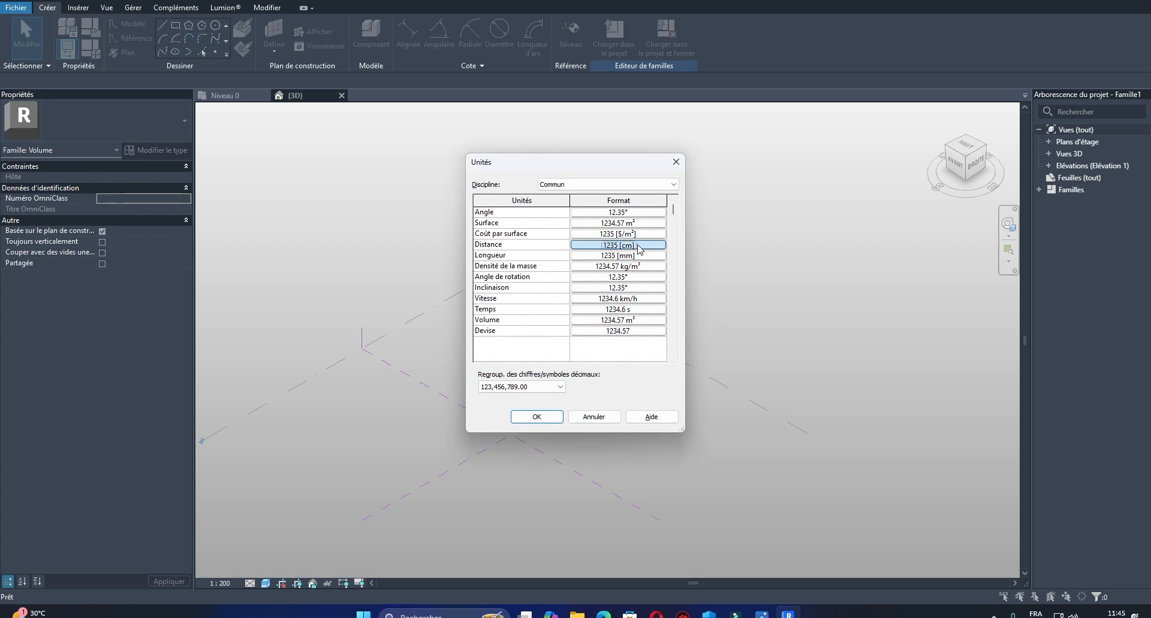
{"action": "left_click", "coordinate": [533, 264]}
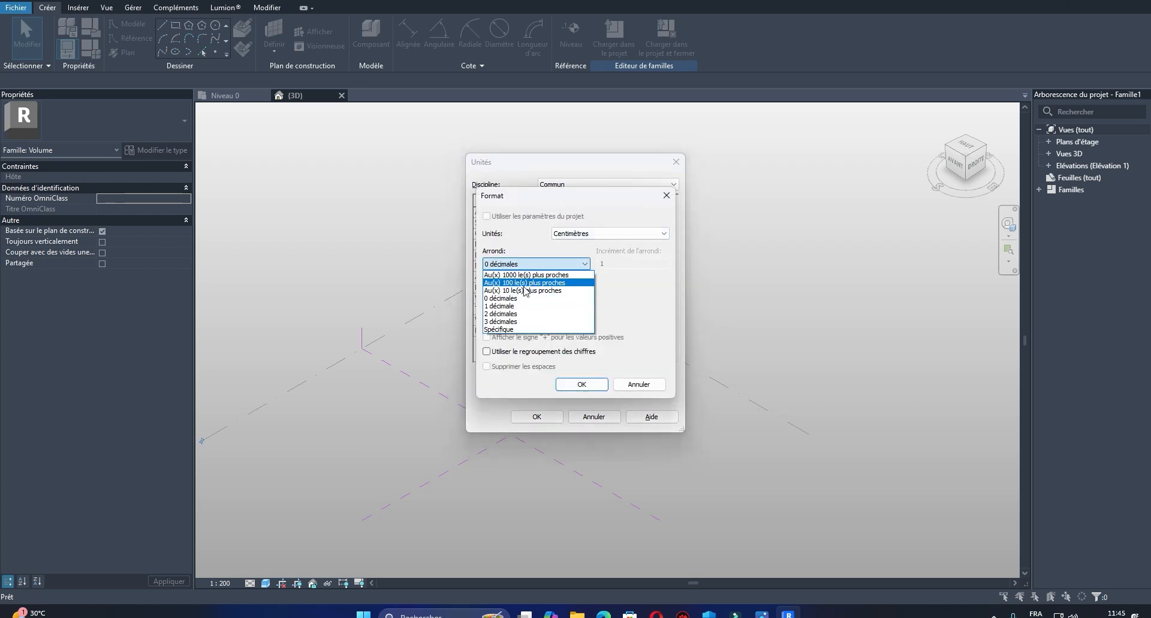
{"action": "left_click", "coordinate": [507, 306]}
{"action": "left_click", "coordinate": [579, 385]}
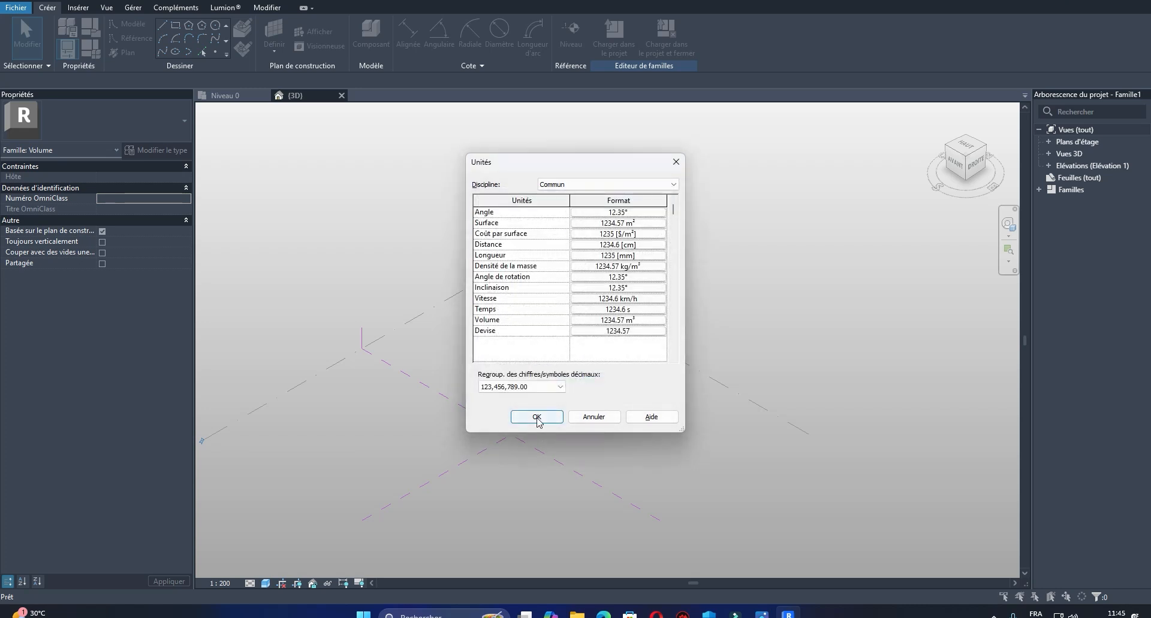
{"action": "left_click", "coordinate": [537, 418]}
Step: Open the Nord elevation view of the mass family
{"action": "middle_click_drag", "start_coordinate": [654, 384], "coordinate": [572, 335]}
{"action": "left_click", "coordinate": [1047, 165]}
{"action": "left_click", "coordinate": [1049, 166]}
{"action": "double_click", "coordinate": [1074, 190]}
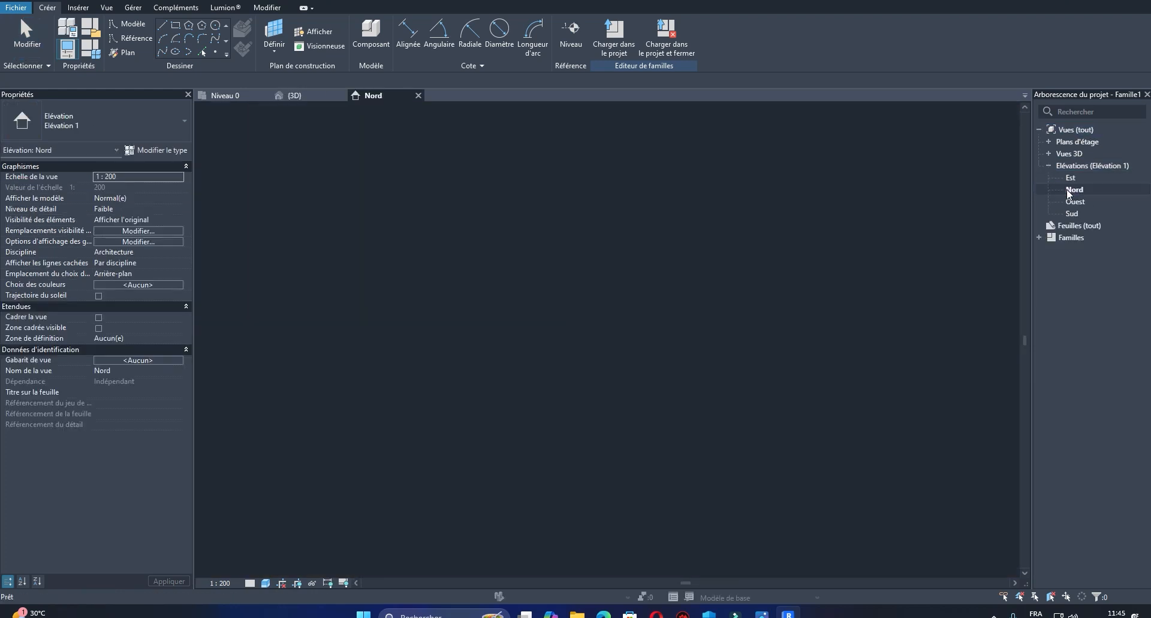
{"action": "scroll", "coordinate": [773, 346], "scroll_direction": "down", "scroll_amount": 2}
{"action": "middle_click_drag", "start_coordinate": [748, 391], "coordinate": [664, 420]}
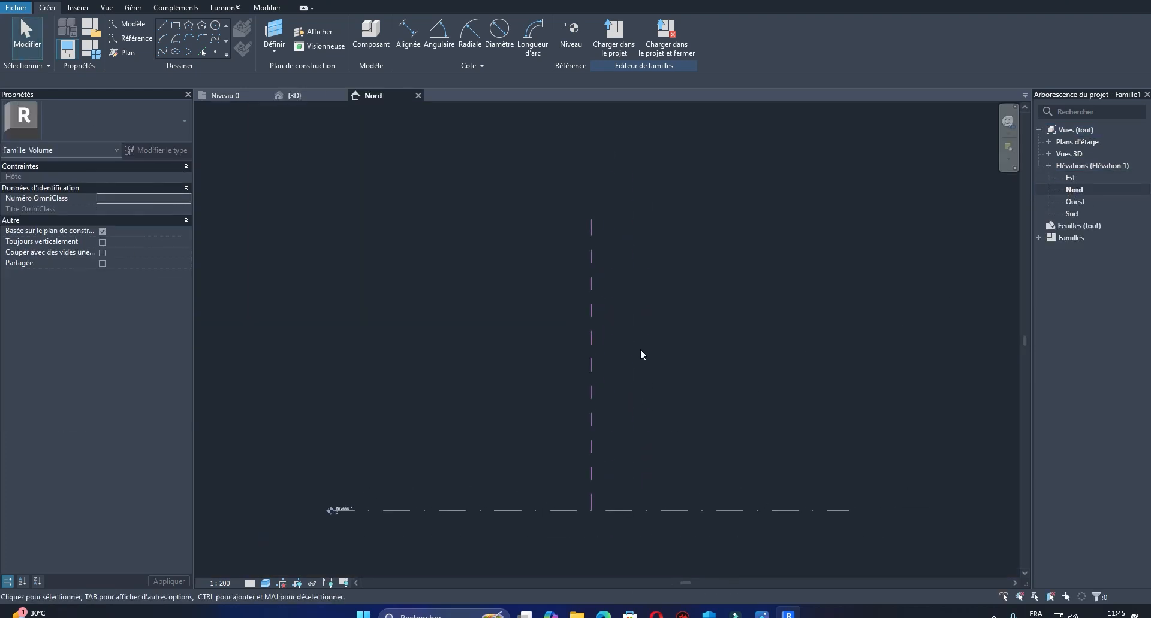
Step: Draw a new horizontal level above Niveau 1 at an elevation of about 27000 mm
{"action": "middle_click_drag", "start_coordinate": [538, 398], "coordinate": [541, 412]}
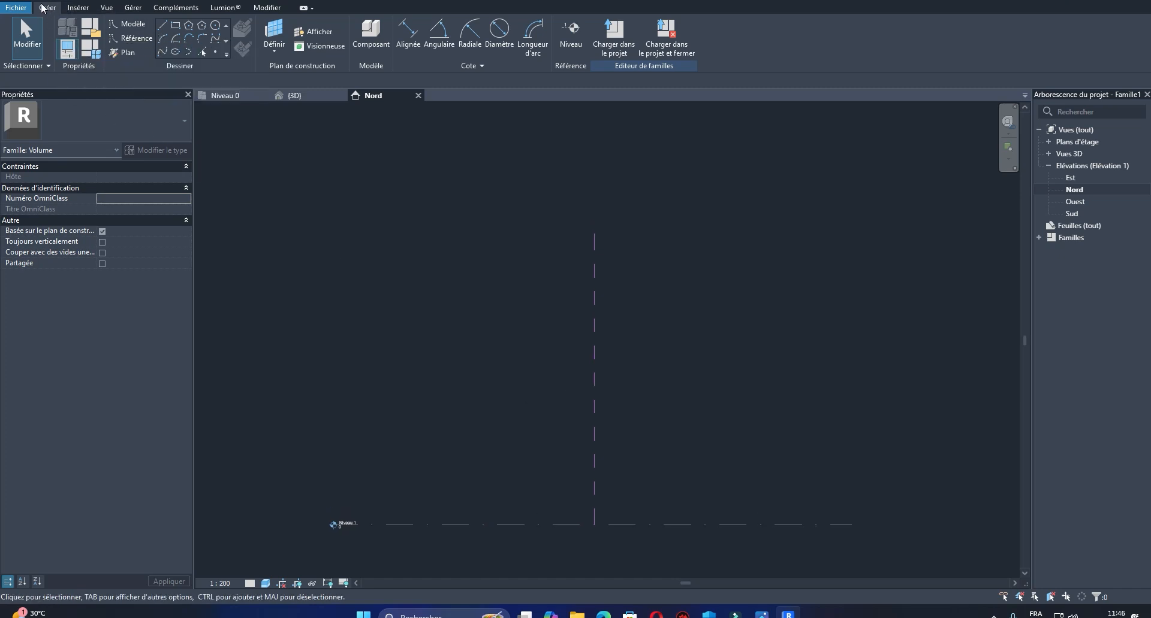
{"action": "left_click", "coordinate": [571, 33]}
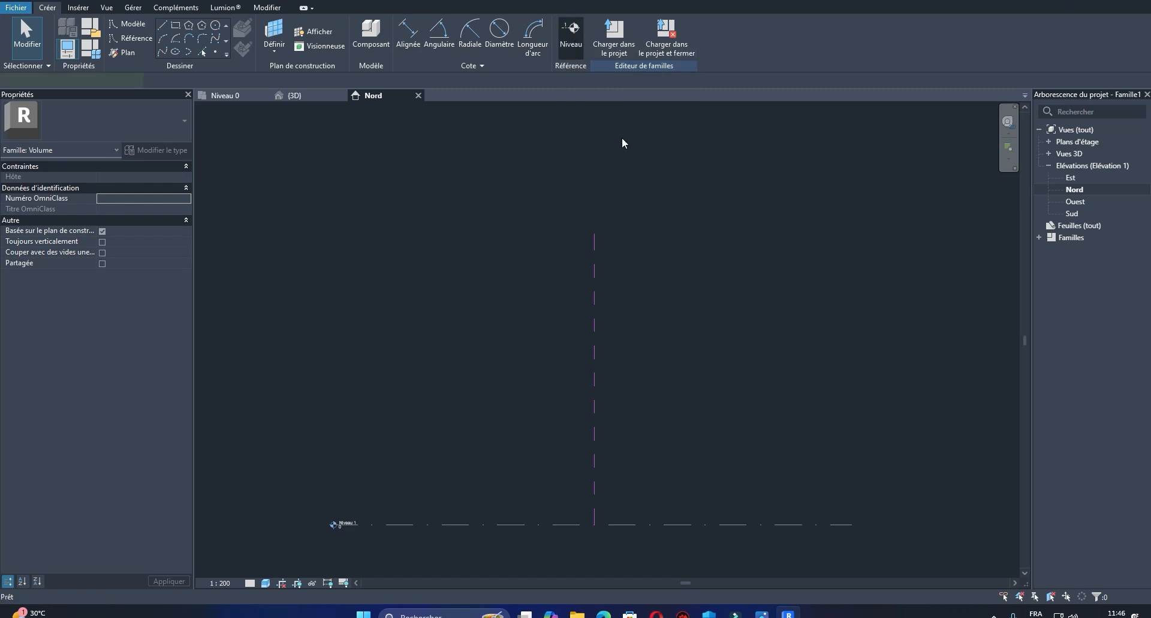
{"action": "left_click", "coordinate": [326, 394]}
{"action": "left_click", "coordinate": [570, 413]}
{"action": "middle_click_drag", "start_coordinate": [499, 452], "coordinate": [488, 429]}
{"action": "key", "text": "Escape"}
{"action": "key", "text": "Escape"}
Step: Select the new upper level and examine its marker, name and elevation label up close
{"action": "left_click", "coordinate": [457, 373]}
{"action": "scroll", "coordinate": [360, 515], "scroll_direction": "up", "scroll_amount": 3}
{"action": "scroll", "coordinate": [303, 509], "scroll_direction": "up", "scroll_amount": 2}
{"action": "scroll", "coordinate": [303, 508], "scroll_direction": "down", "scroll_amount": 4}
{"action": "scroll", "coordinate": [707, 383], "scroll_direction": "up", "scroll_amount": 5}
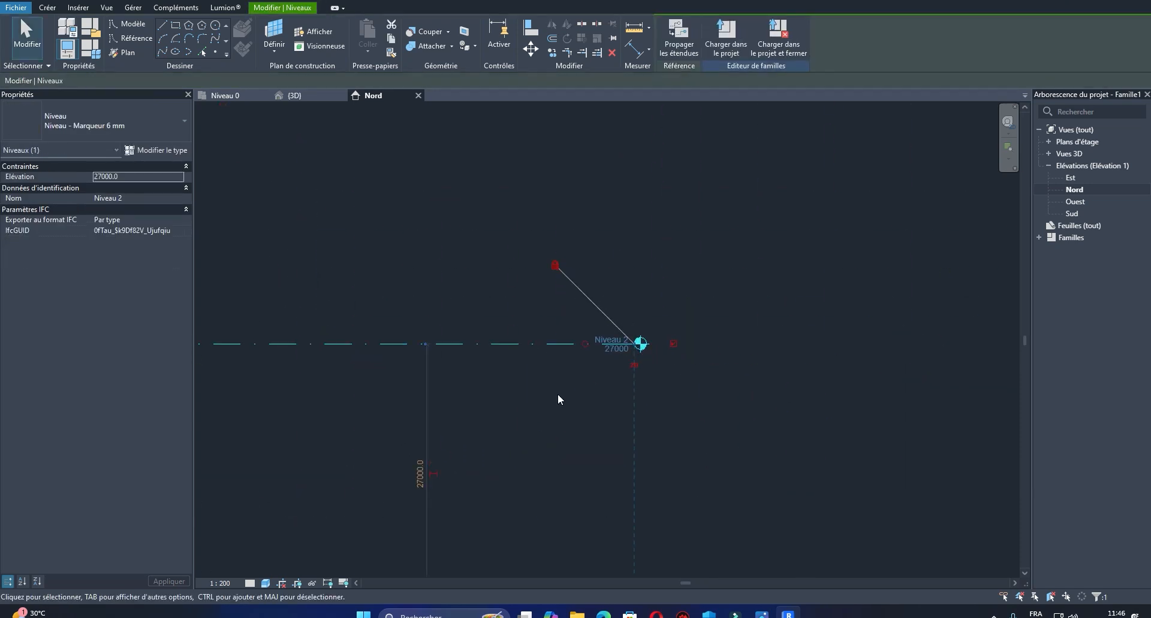
{"action": "scroll", "coordinate": [455, 476], "scroll_direction": "up", "scroll_amount": 4}
{"action": "scroll", "coordinate": [456, 469], "scroll_direction": "down", "scroll_amount": 6}
{"action": "middle_click_drag", "start_coordinate": [619, 446], "coordinate": [520, 480]}
{"action": "scroll", "coordinate": [618, 332], "scroll_direction": "up", "scroll_amount": 3}
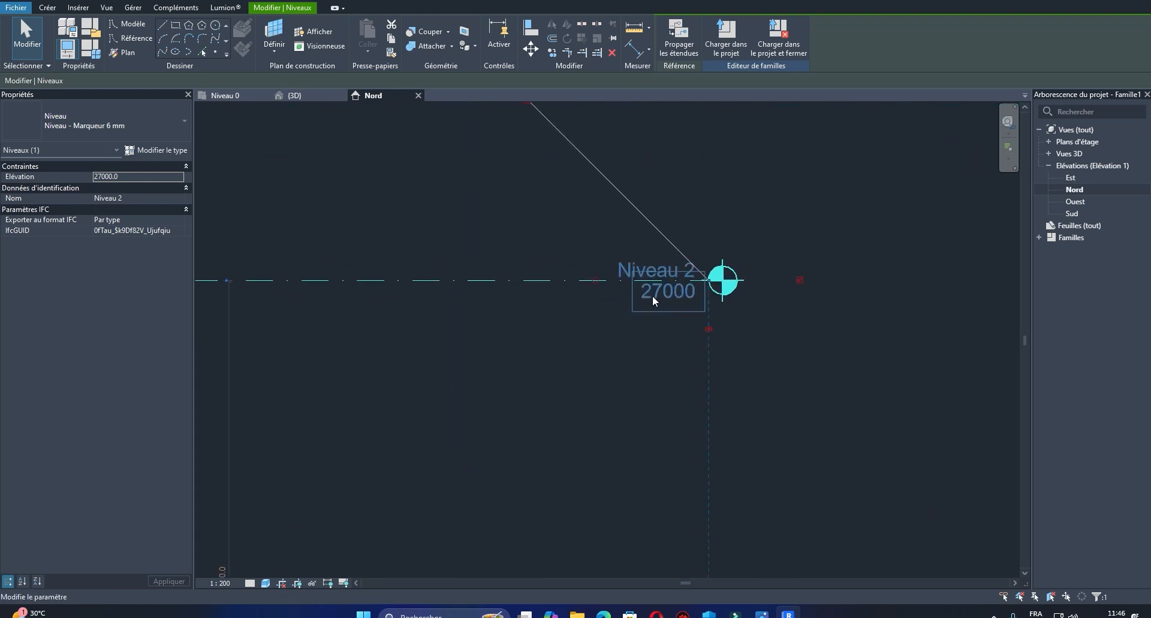
{"action": "middle_click_drag", "start_coordinate": [589, 415], "coordinate": [689, 465]}
{"action": "scroll", "coordinate": [610, 444], "scroll_direction": "down", "scroll_amount": 2}
{"action": "middle_click_drag", "start_coordinate": [591, 443], "coordinate": [538, 395]}
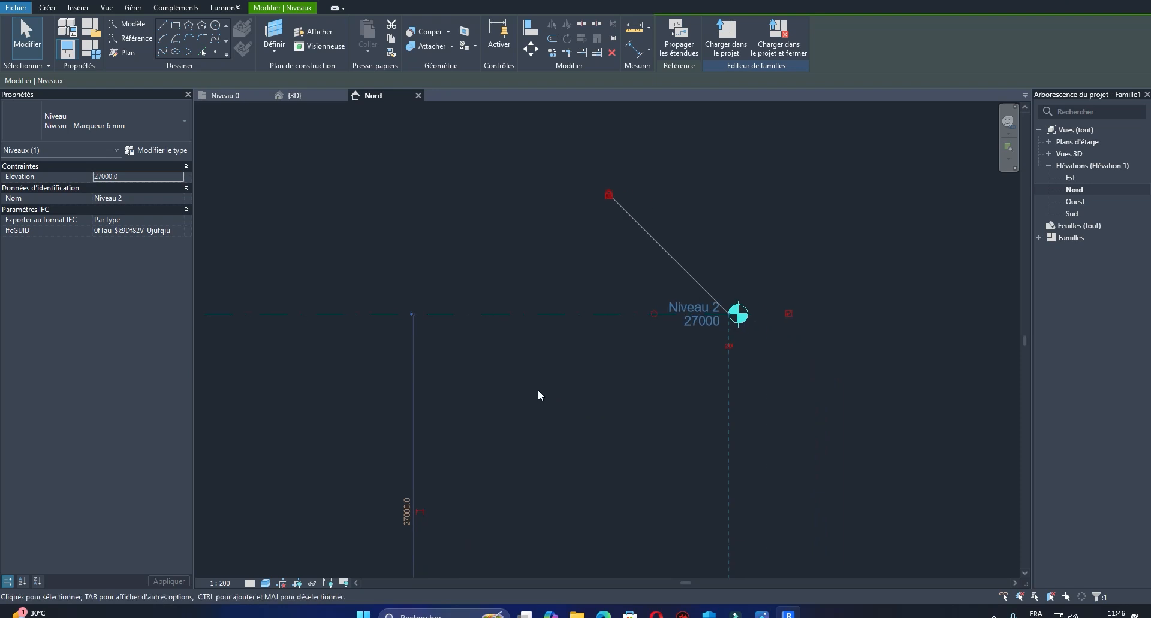
Step: Review the type properties of the Niveau - Marqueur 6 mm level type, and deselect the level
{"action": "left_click", "coordinate": [149, 152]}
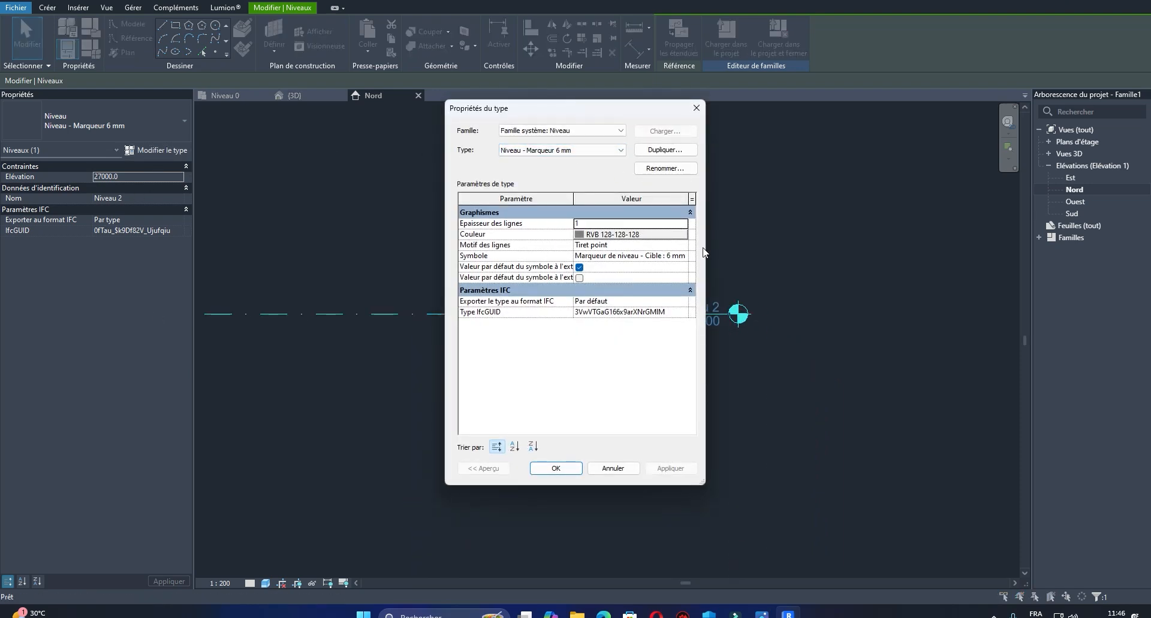
{"action": "left_click_drag", "start_coordinate": [705, 252], "coordinate": [833, 265]}
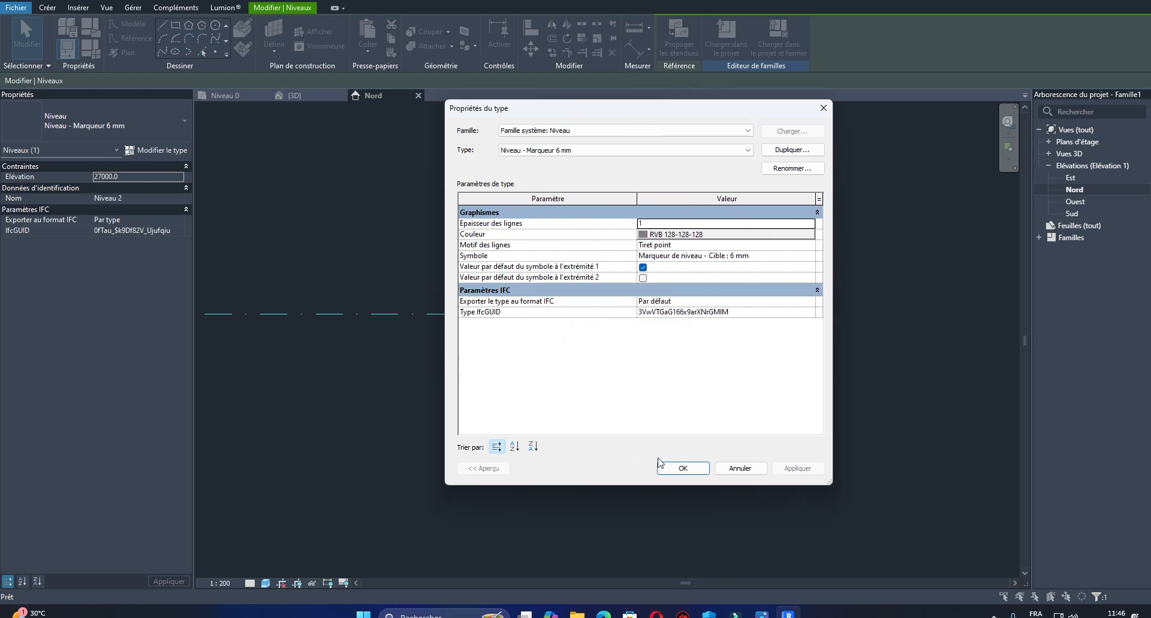
{"action": "left_click", "coordinate": [682, 471]}
{"action": "middle_click_drag", "start_coordinate": [506, 314], "coordinate": [506, 384]}
{"action": "scroll", "coordinate": [325, 194], "scroll_direction": "down", "scroll_amount": 2}
{"action": "middle_click_drag", "start_coordinate": [383, 233], "coordinate": [479, 365]}
{"action": "middle_click_drag", "start_coordinate": [592, 321], "coordinate": [696, 300]}
{"action": "scroll", "coordinate": [691, 320], "scroll_direction": "down", "scroll_amount": 1}
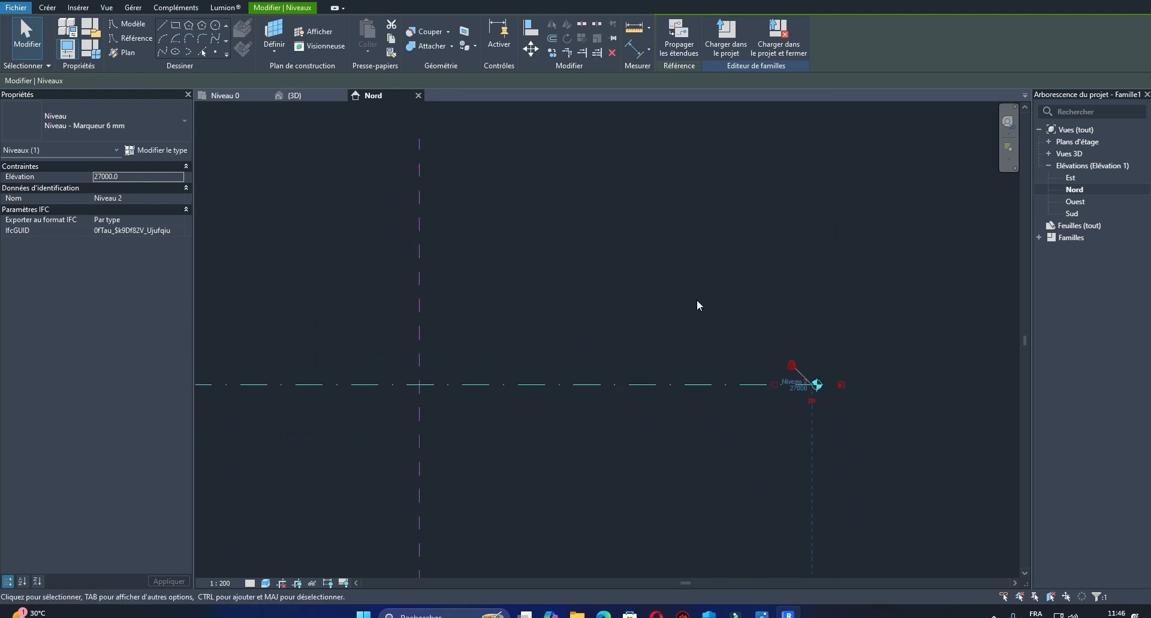
{"action": "key", "text": "Escape"}
Step: Set the Longueur unit format of the mass family to centimetres with 1 decimal place
{"action": "key", "text": "u"}
{"action": "key", "text": "n"}
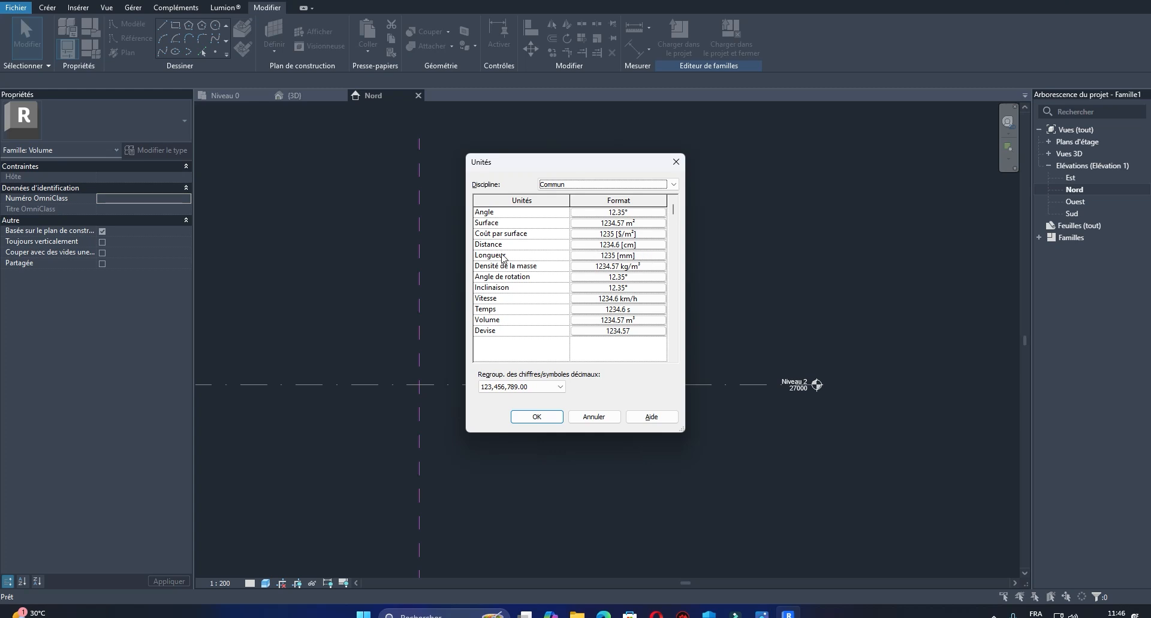
{"action": "left_click", "coordinate": [655, 261]}
{"action": "left_click", "coordinate": [590, 233]}
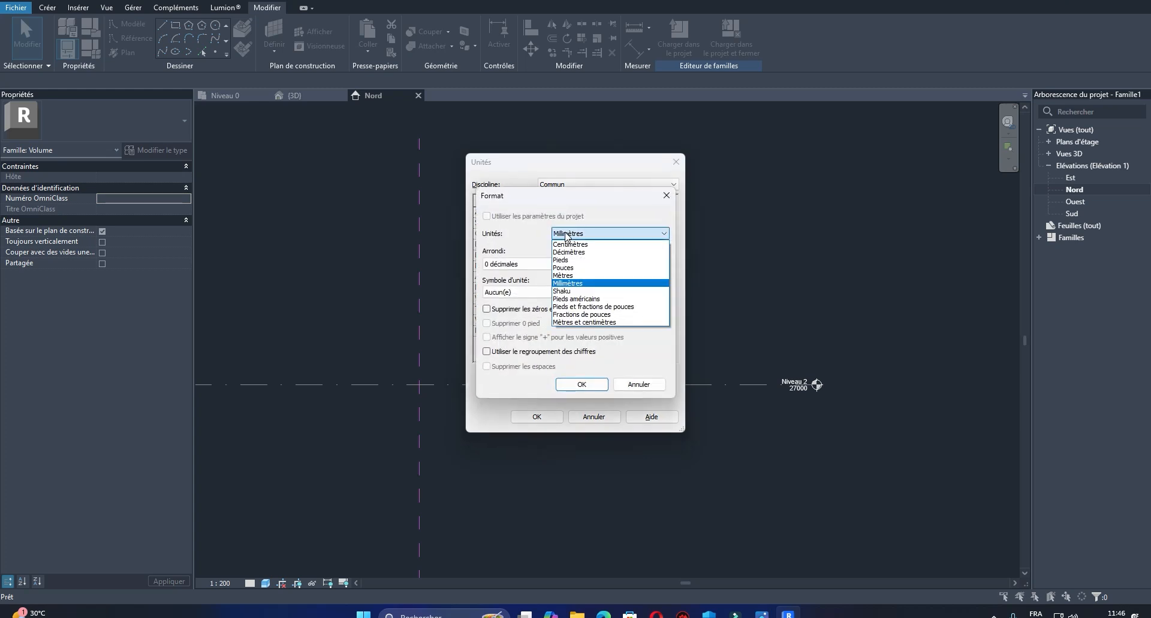
{"action": "left_click", "coordinate": [588, 246]}
{"action": "left_click", "coordinate": [535, 264]}
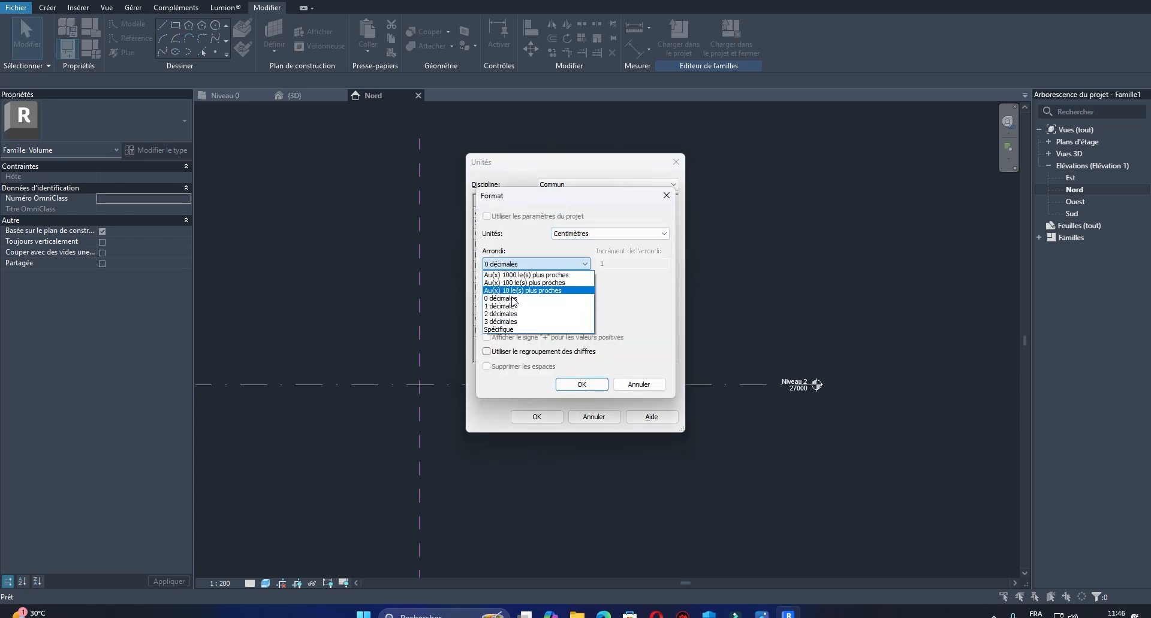
{"action": "left_click", "coordinate": [511, 307]}
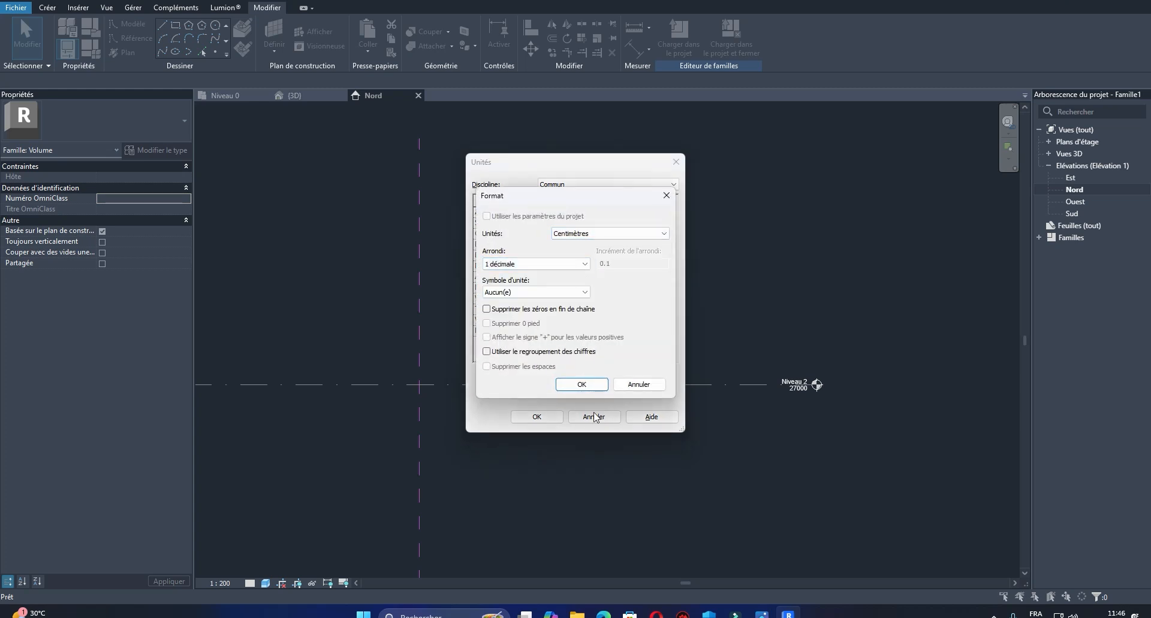
{"action": "left_click", "coordinate": [574, 385]}
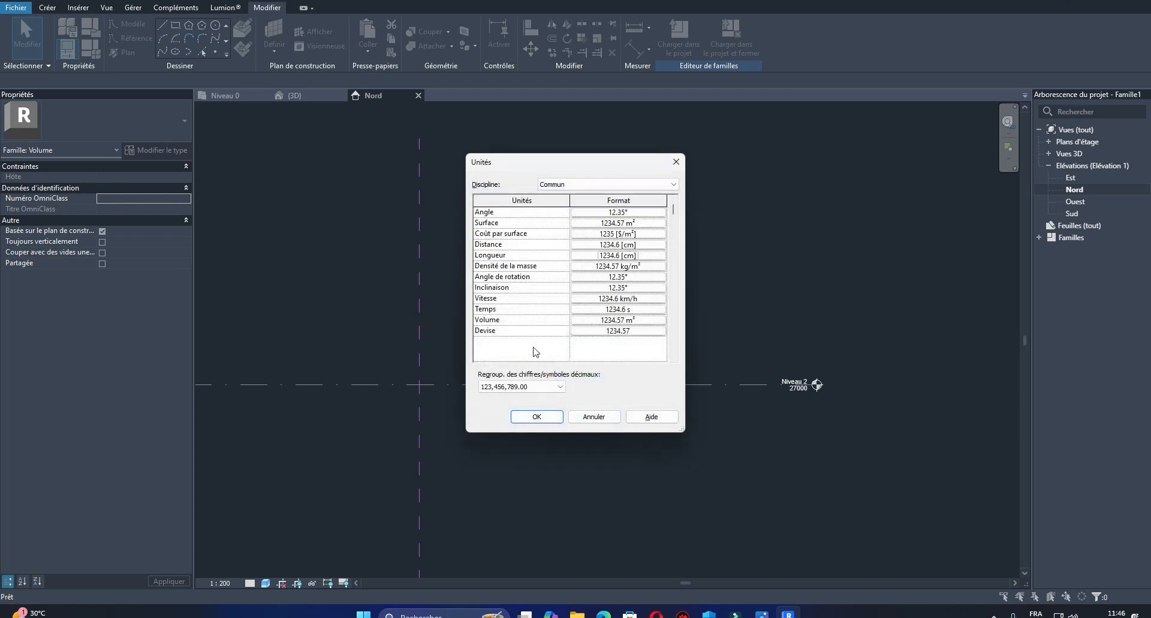
{"action": "left_click", "coordinate": [526, 416]}
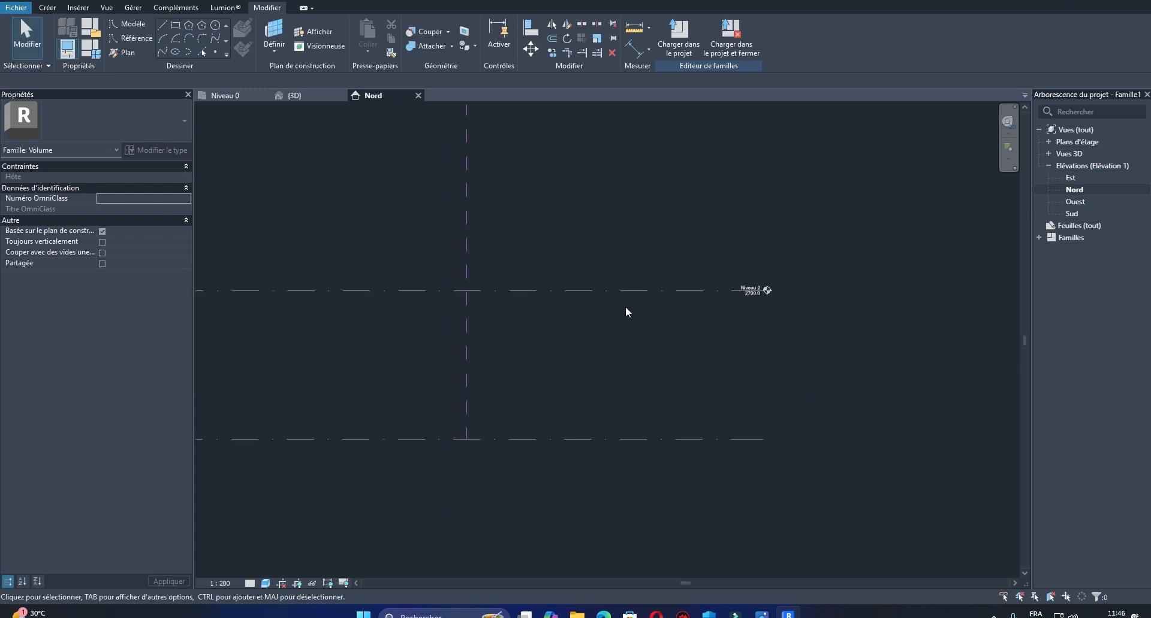
Step: Set the elevation of Niveau 2 to 400 cm
{"action": "scroll", "coordinate": [703, 331], "scroll_direction": "up", "scroll_amount": 2}
{"action": "scroll", "coordinate": [649, 340], "scroll_direction": "up", "scroll_amount": 2}
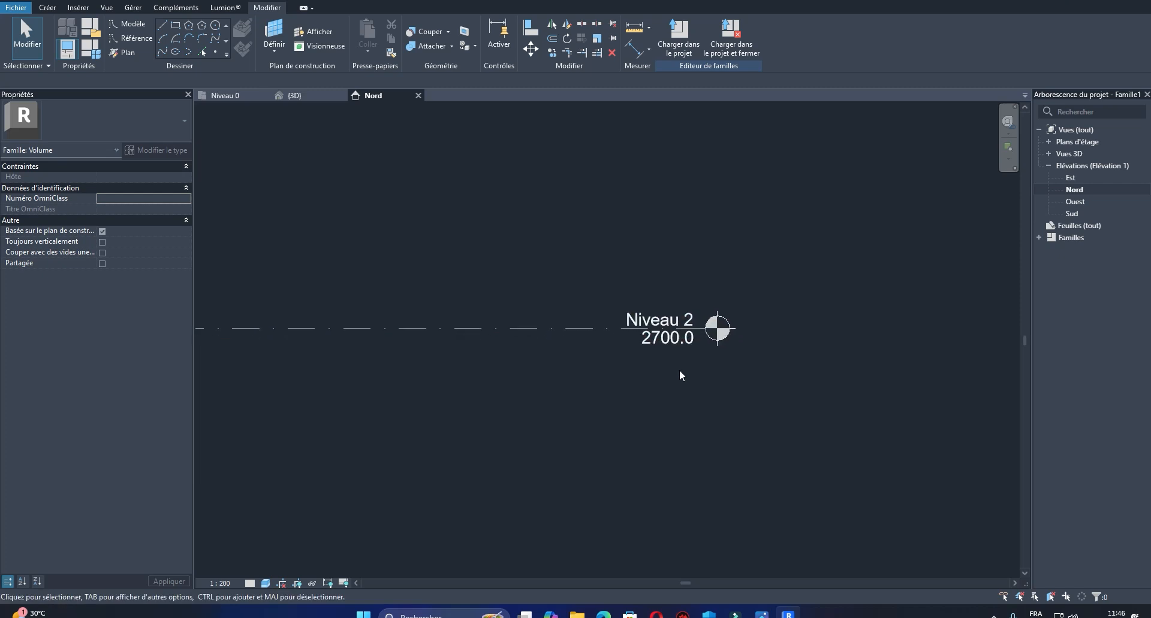
{"action": "left_click", "coordinate": [664, 340]}
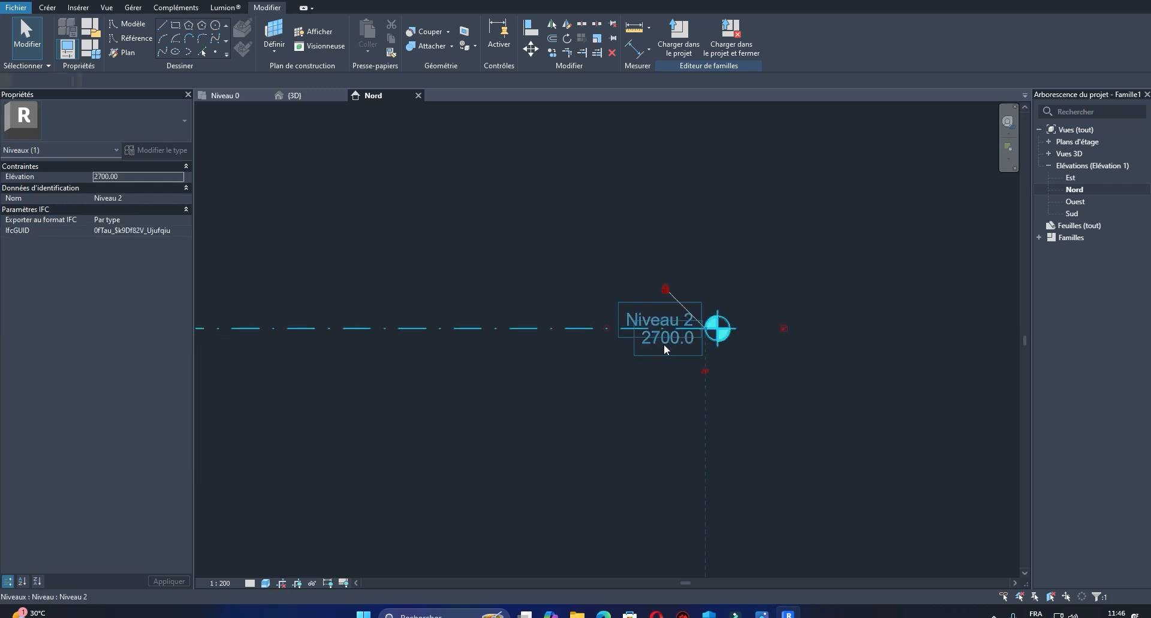
{"action": "left_click", "coordinate": [671, 337]}
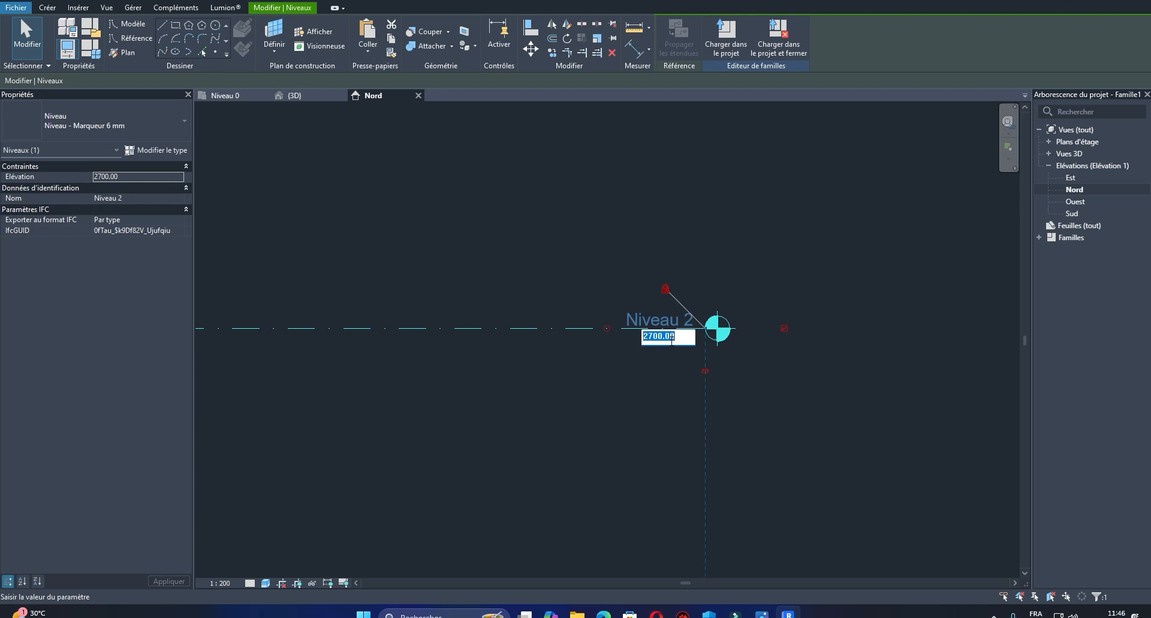
{"action": "key", "text": "Return"}
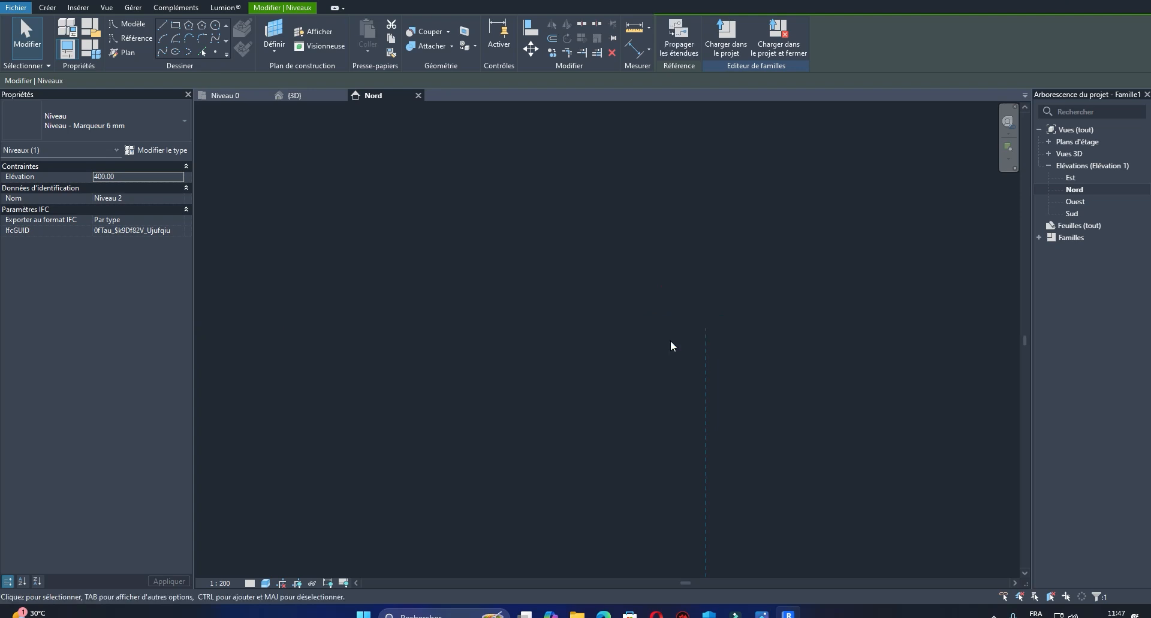
Step: Examine the spacing between the two levels and the Niveau 2 marker in the Nord elevation
{"action": "scroll", "coordinate": [633, 450], "scroll_direction": "down", "scroll_amount": 4}
{"action": "middle_click_drag", "start_coordinate": [632, 446], "coordinate": [698, 359]}
{"action": "scroll", "coordinate": [468, 422], "scroll_direction": "up", "scroll_amount": 6}
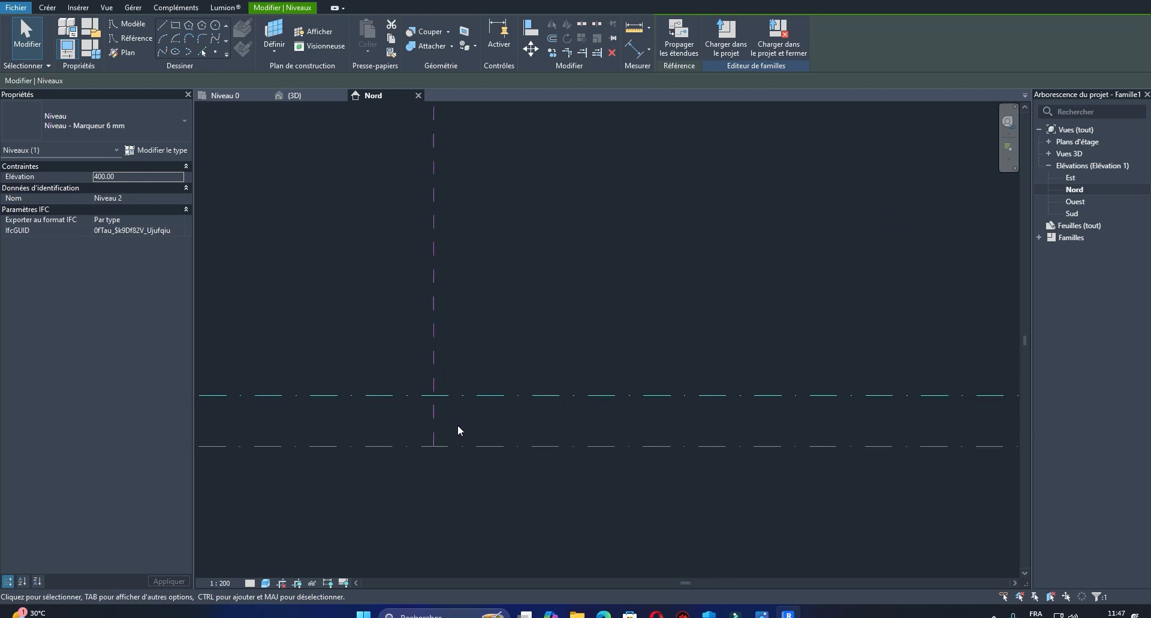
{"action": "middle_click_drag", "start_coordinate": [538, 420], "coordinate": [472, 343]}
{"action": "scroll", "coordinate": [462, 336], "scroll_direction": "down", "scroll_amount": 1}
{"action": "middle_click_drag", "start_coordinate": [743, 348], "coordinate": [355, 328]}
{"action": "scroll", "coordinate": [378, 323], "scroll_direction": "down", "scroll_amount": 1}
{"action": "middle_click_drag", "start_coordinate": [556, 330], "coordinate": [623, 338]}
{"action": "scroll", "coordinate": [479, 337], "scroll_direction": "down", "scroll_amount": 1}
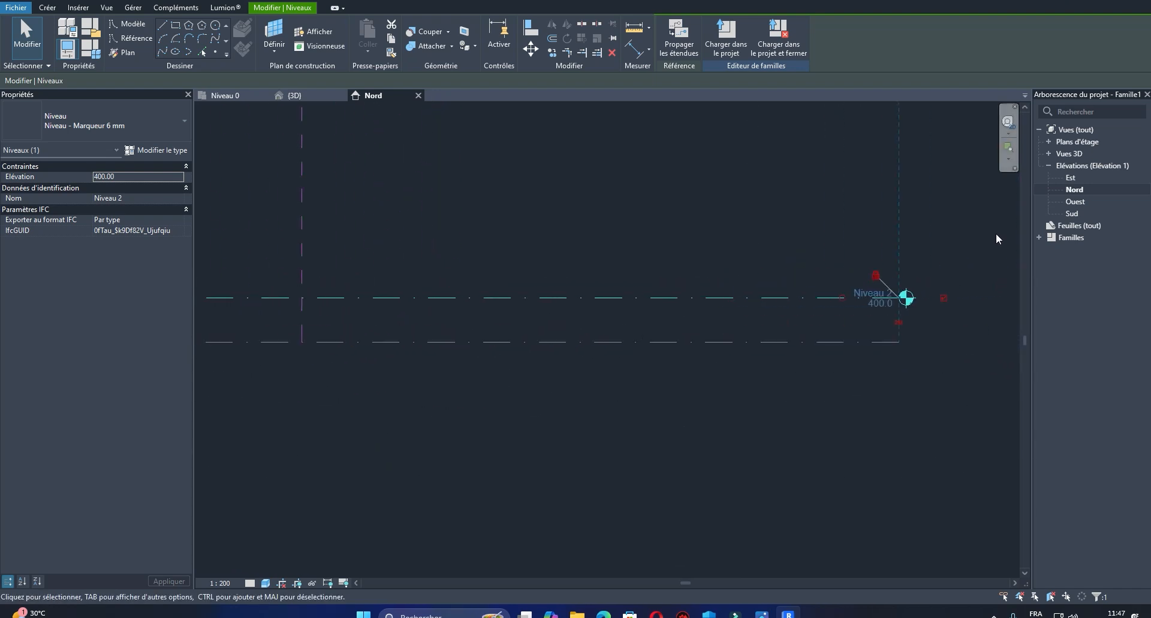
Step: Open the Niveau 1 floor plan and centre the crossing reference planes in view
{"action": "left_click", "coordinate": [1048, 142]}
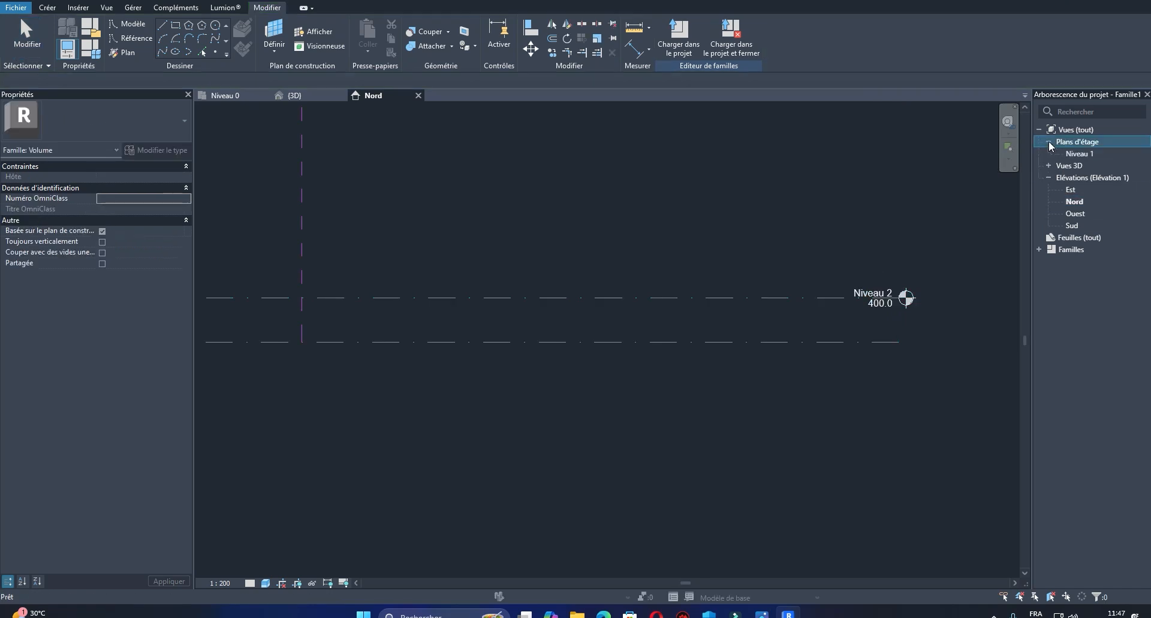
{"action": "double_click", "coordinate": [1081, 154]}
{"action": "middle_click_drag", "start_coordinate": [730, 306], "coordinate": [673, 329]}
{"action": "middle_click_drag", "start_coordinate": [616, 401], "coordinate": [603, 386]}
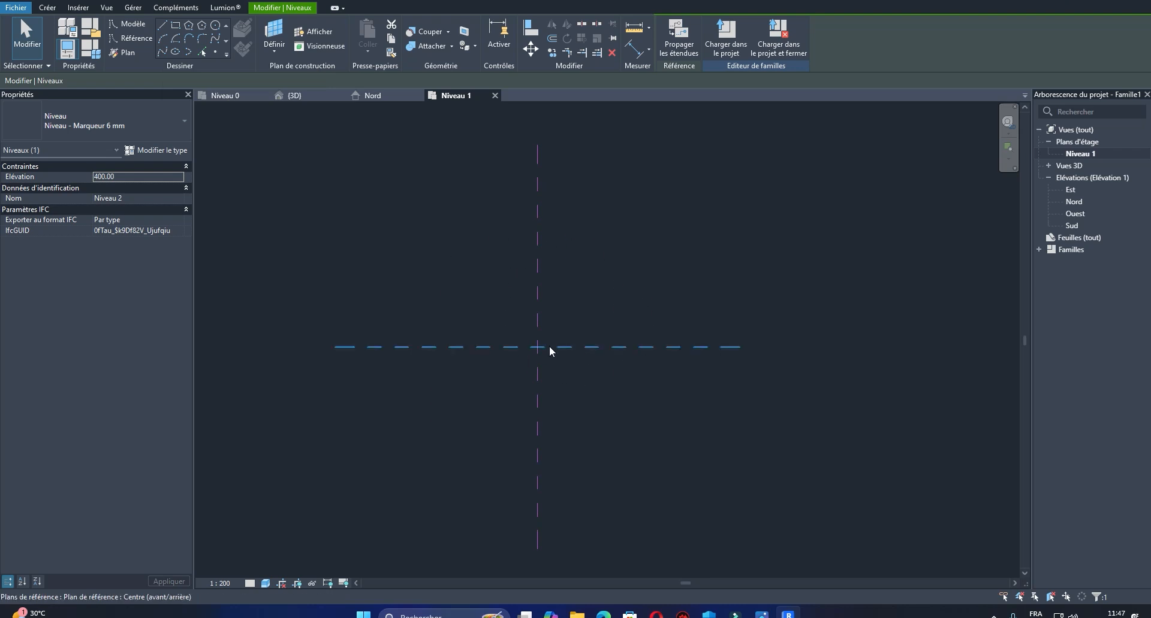
Step: Start a model spline on the Niveau 1 work plane, with a curved tail below the centre leading into a clockwise outer turn
{"action": "left_click", "coordinate": [161, 53]}
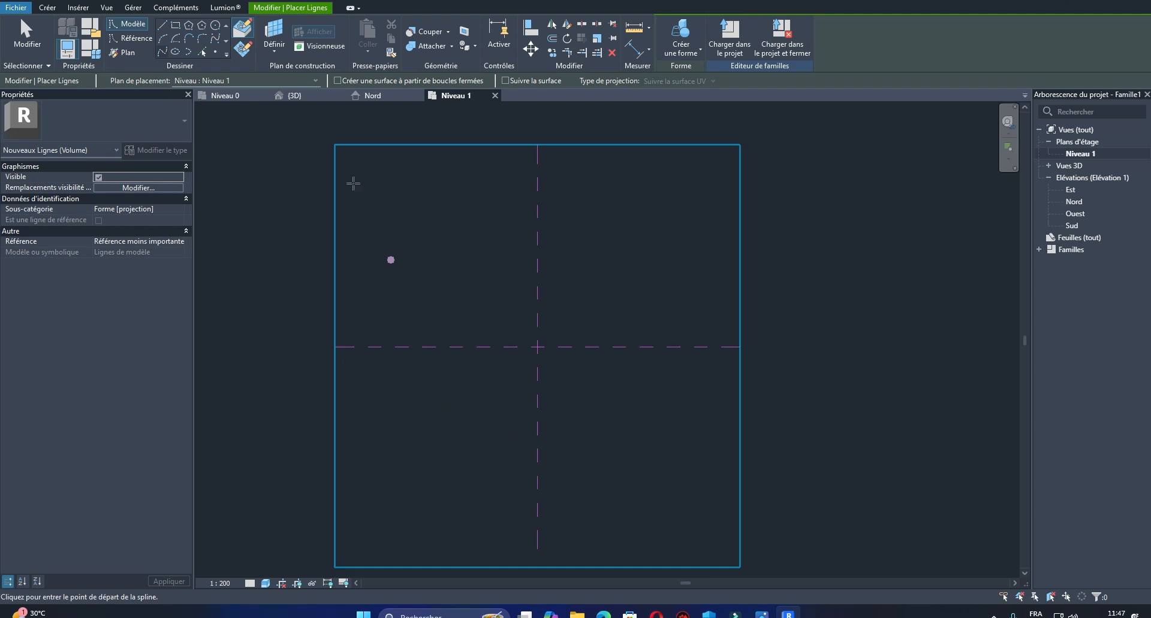
{"action": "left_click", "coordinate": [241, 53]}
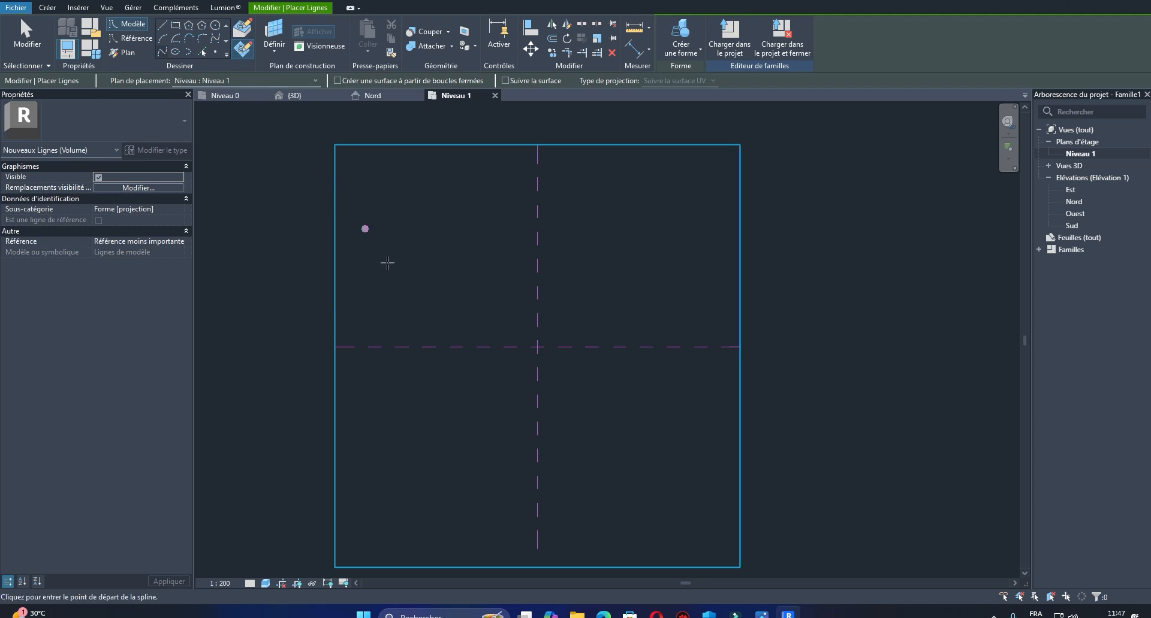
{"action": "scroll", "coordinate": [521, 408], "scroll_direction": "up", "scroll_amount": 1}
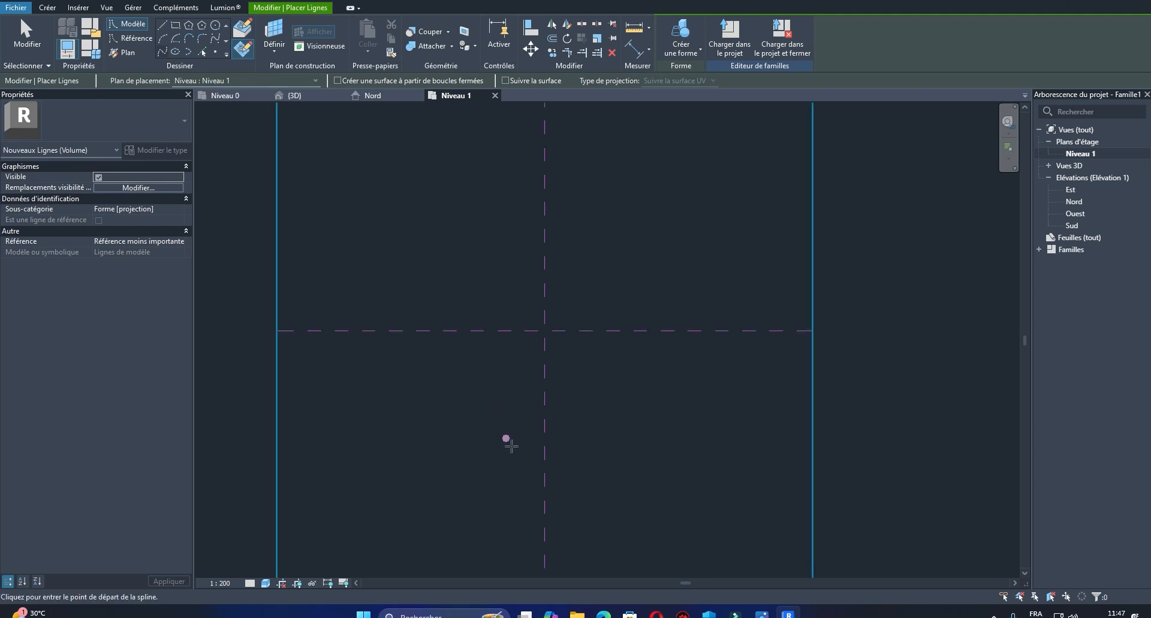
{"action": "left_click", "coordinate": [502, 465]}
{"action": "left_click", "coordinate": [530, 416]}
{"action": "left_click", "coordinate": [504, 355]}
{"action": "left_click", "coordinate": [417, 316]}
{"action": "left_click", "coordinate": [376, 237]}
{"action": "scroll", "coordinate": [376, 237], "scroll_direction": "down", "scroll_amount": 2}
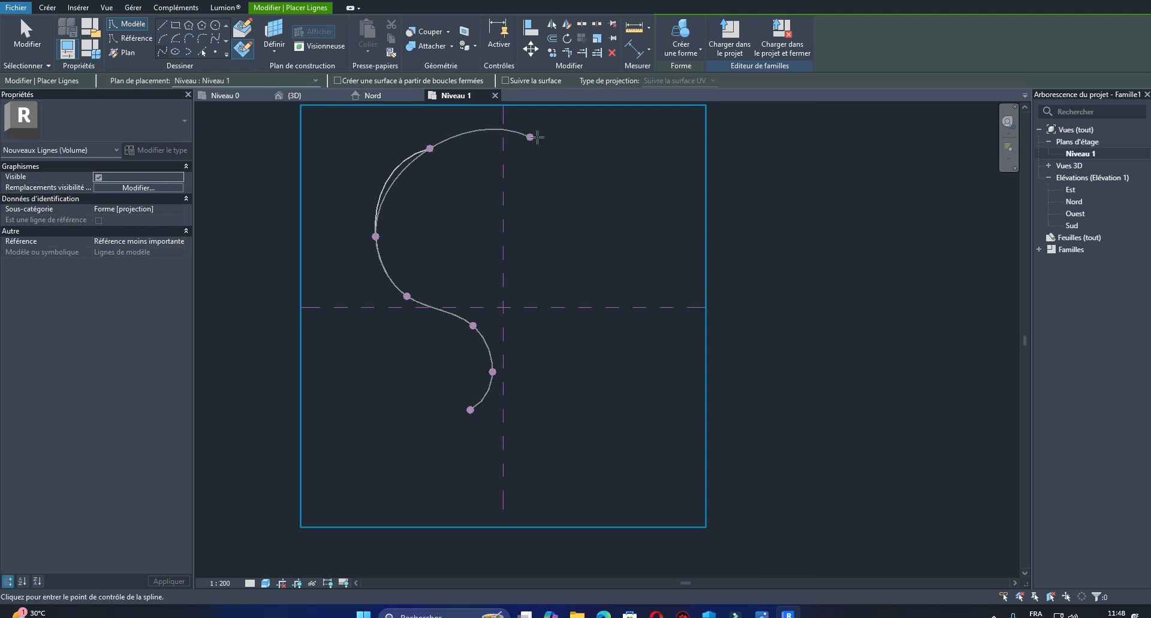
{"action": "left_click", "coordinate": [560, 138]}
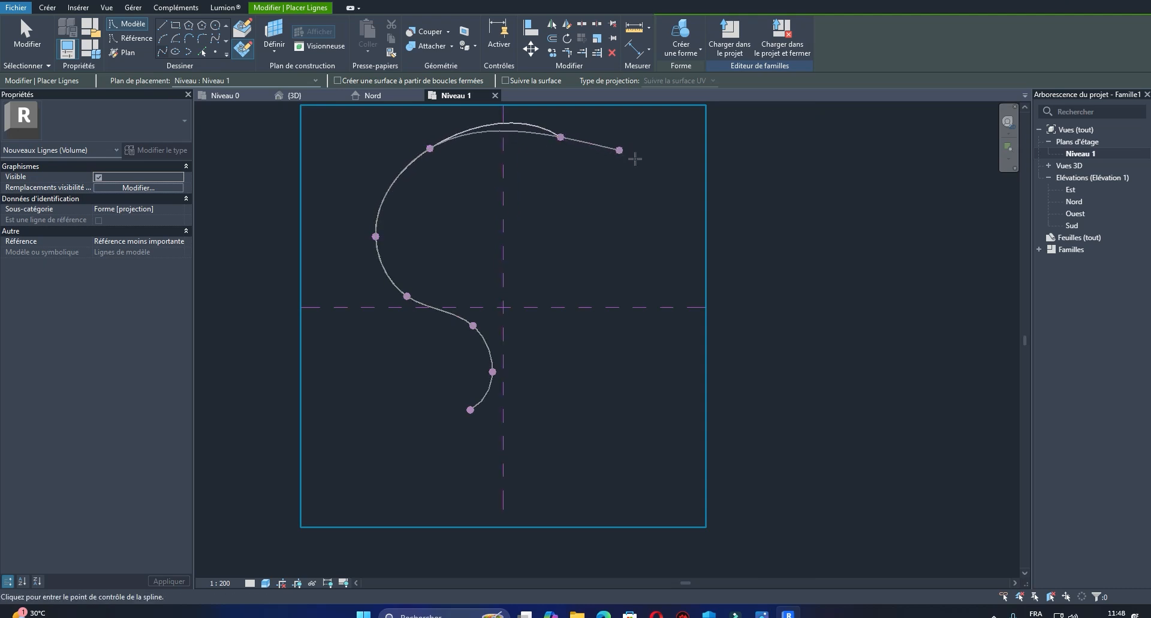
{"action": "left_click", "coordinate": [662, 209]}
{"action": "left_click", "coordinate": [625, 338]}
{"action": "left_click", "coordinate": [537, 340]}
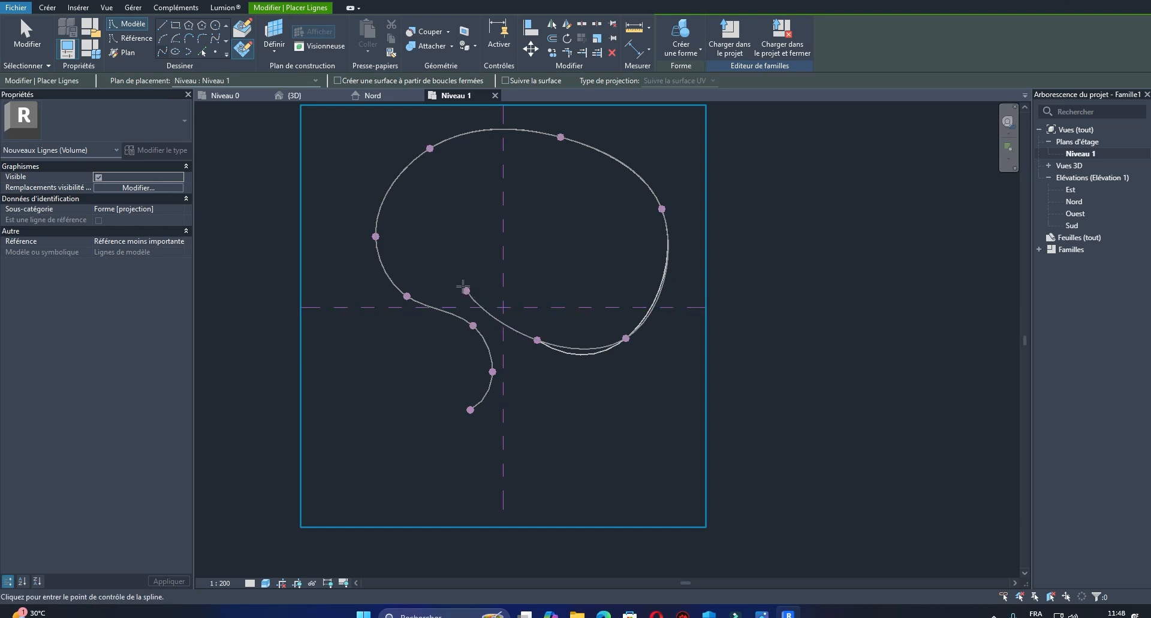
Step: Continue the spline clockwise with a second, smaller turn inside the outer one
{"action": "left_click", "coordinate": [427, 257]}
{"action": "left_click", "coordinate": [459, 175]}
{"action": "left_click", "coordinate": [559, 178]}
{"action": "left_click", "coordinate": [593, 181]}
{"action": "left_click", "coordinate": [627, 231]}
{"action": "left_click", "coordinate": [625, 269]}
{"action": "left_click", "coordinate": [592, 321]}
Step: Add the innermost turn of the spiral and end the spline just beside the vertical reference plane
{"action": "scroll", "coordinate": [537, 315], "scroll_direction": "up", "scroll_amount": 2}
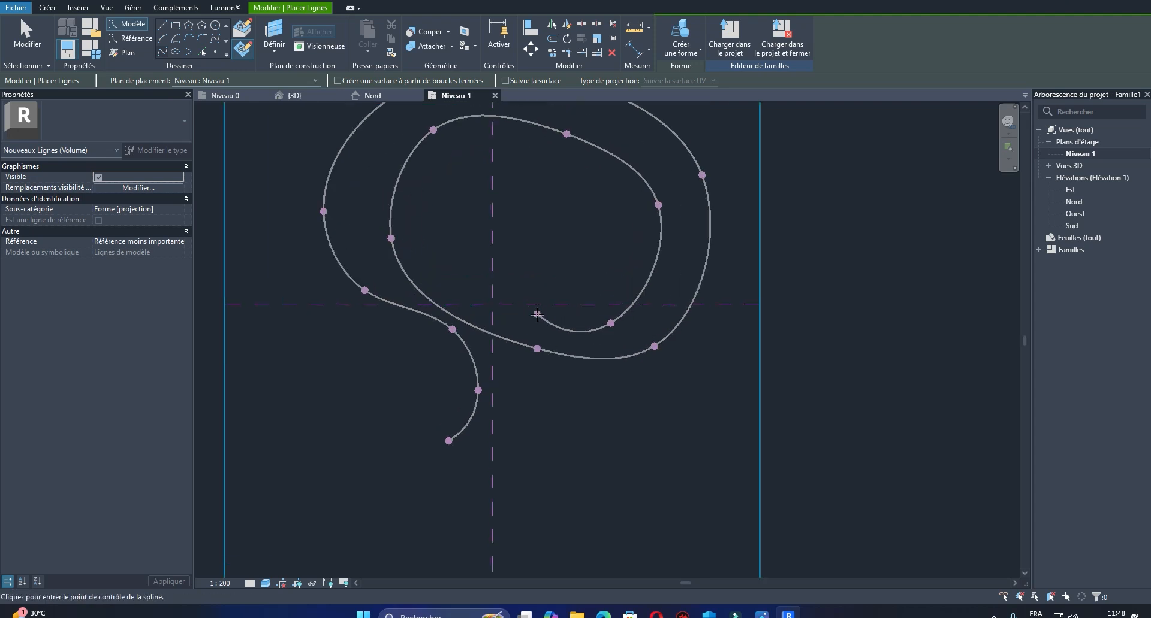
{"action": "left_click", "coordinate": [474, 283]}
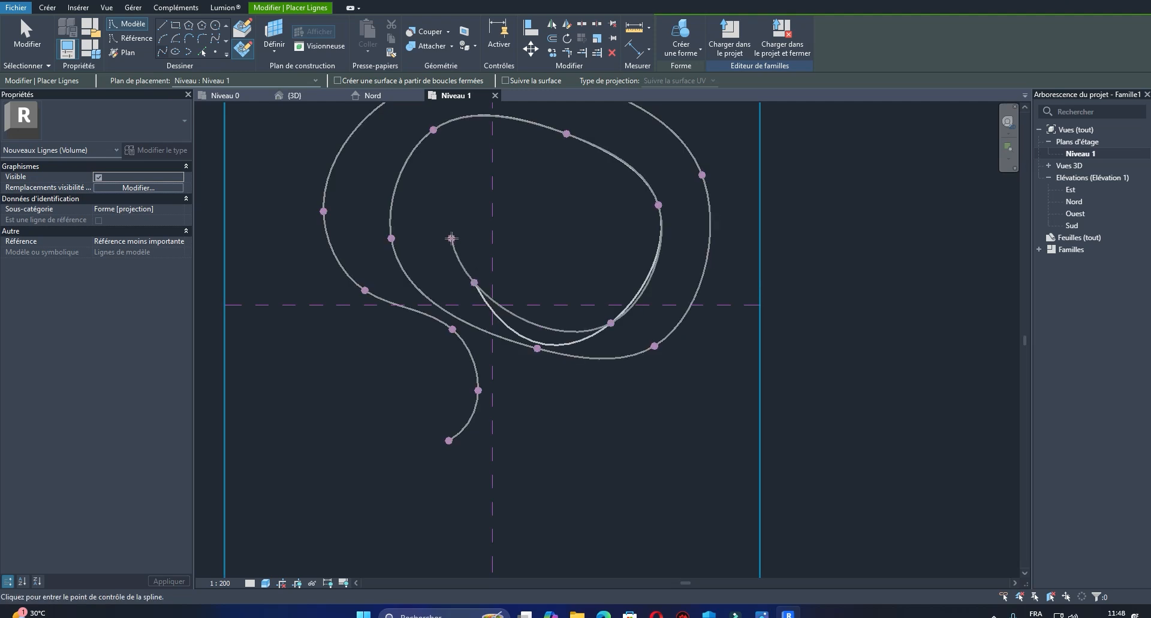
{"action": "middle_click_drag", "start_coordinate": [450, 235], "coordinate": [464, 291]}
{"action": "left_click", "coordinate": [461, 256]}
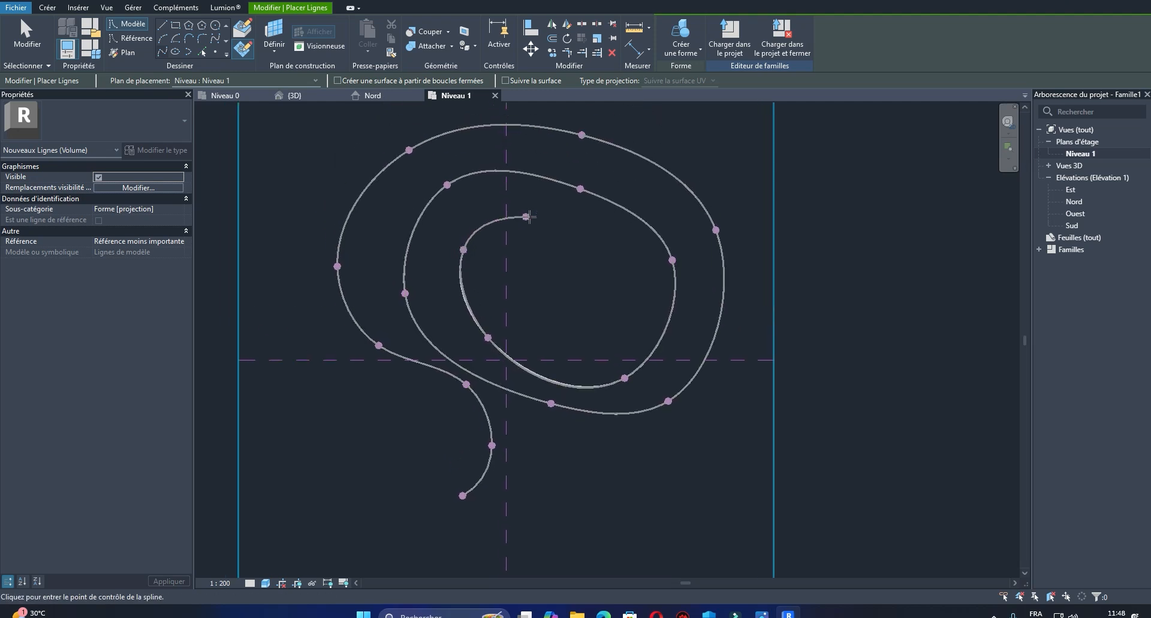
{"action": "scroll", "coordinate": [534, 214], "scroll_direction": "up", "scroll_amount": 1}
{"action": "left_click", "coordinate": [592, 240]}
{"action": "scroll", "coordinate": [616, 265], "scroll_direction": "down", "scroll_amount": 1}
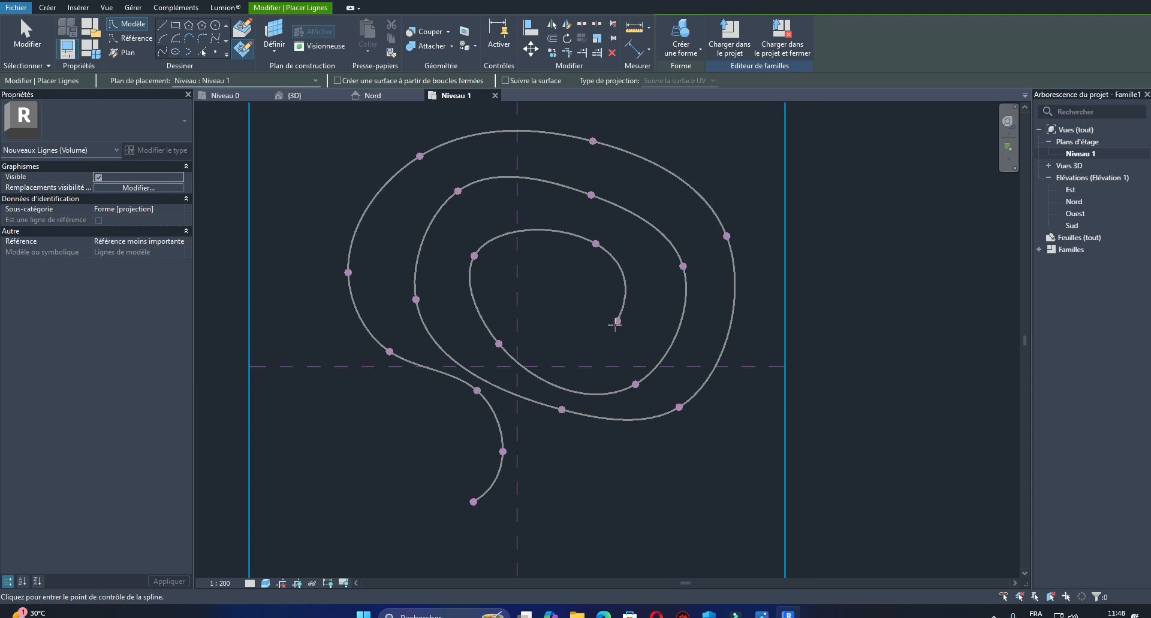
{"action": "left_click", "coordinate": [608, 330]}
{"action": "scroll", "coordinate": [549, 329], "scroll_direction": "up", "scroll_amount": 2}
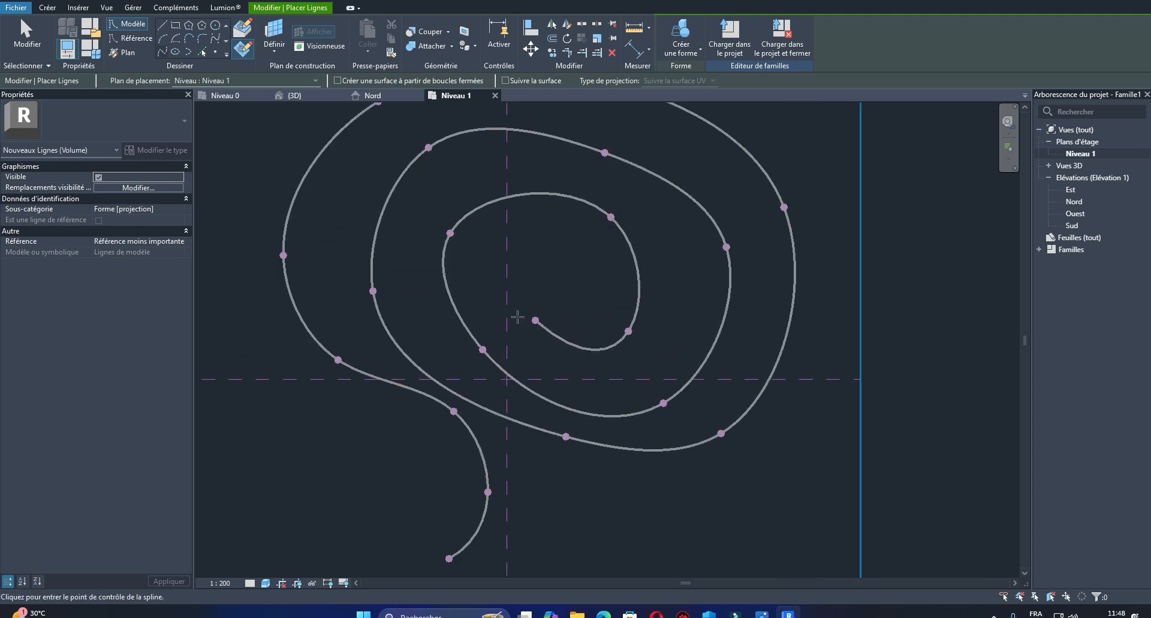
{"action": "left_click", "coordinate": [491, 292]}
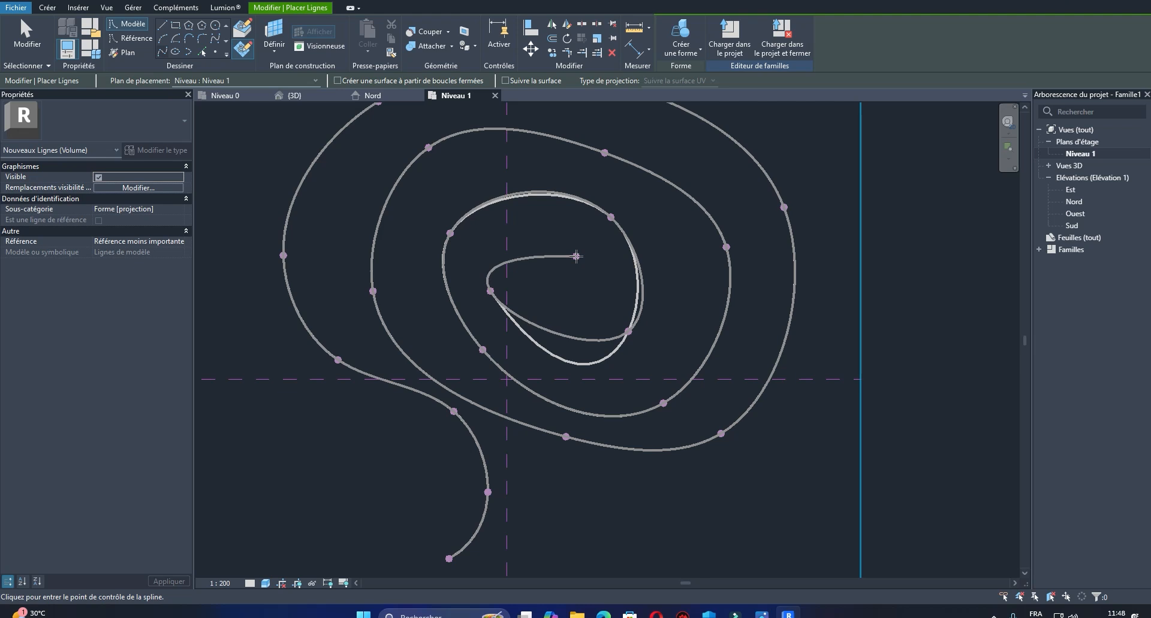
{"action": "key", "text": "Escape"}
{"action": "scroll", "coordinate": [524, 246], "scroll_direction": "down", "scroll_amount": 2}
{"action": "middle_click_drag", "start_coordinate": [541, 257], "coordinate": [568, 233]}
{"action": "middle_click_drag", "start_coordinate": [547, 356], "coordinate": [560, 391]}
{"action": "key", "text": "Escape"}
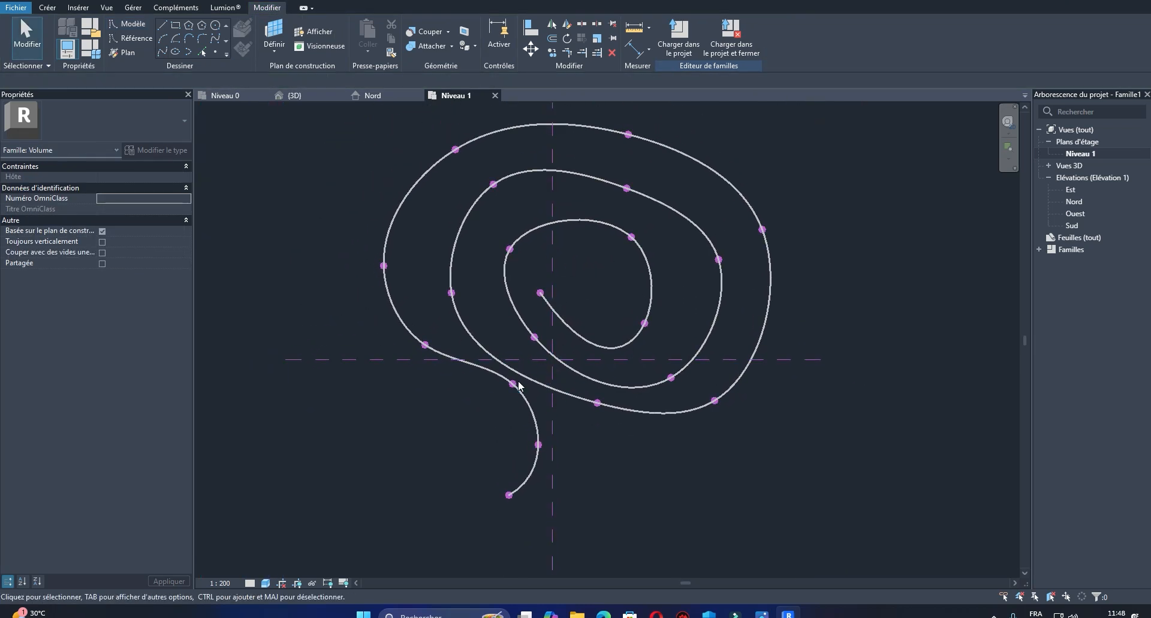
Step: Move the spline point where the tail joins the outer turn slightly down, away from the second turn
{"action": "scroll", "coordinate": [506, 390], "scroll_direction": "up", "scroll_amount": 3}
{"action": "scroll", "coordinate": [497, 383], "scroll_direction": "up", "scroll_amount": 2}
{"action": "left_click_drag", "start_coordinate": [474, 346], "coordinate": [527, 427]}
{"action": "scroll", "coordinate": [527, 385], "scroll_direction": "up", "scroll_amount": 1}
{"action": "left_click_drag", "start_coordinate": [521, 377], "coordinate": [521, 417]}
Step: Reshape the innermost turn by moving the spiral's inner end point up and right and its upper-left point slightly up
{"action": "scroll", "coordinate": [532, 480], "scroll_direction": "down", "scroll_amount": 4}
{"action": "scroll", "coordinate": [576, 470], "scroll_direction": "down", "scroll_amount": 1}
{"action": "mouse_move", "coordinate": [591, 487]}
{"action": "middle_mouse_down"}
{"action": "mouse_move", "coordinate": [575, 470]}
{"action": "mouse_move", "coordinate": [575, 502]}
{"action": "middle_mouse_up"}
{"action": "scroll", "coordinate": [566, 334], "scroll_direction": "up", "scroll_amount": 3}
{"action": "left_click_drag", "start_coordinate": [535, 359], "coordinate": [557, 409]}
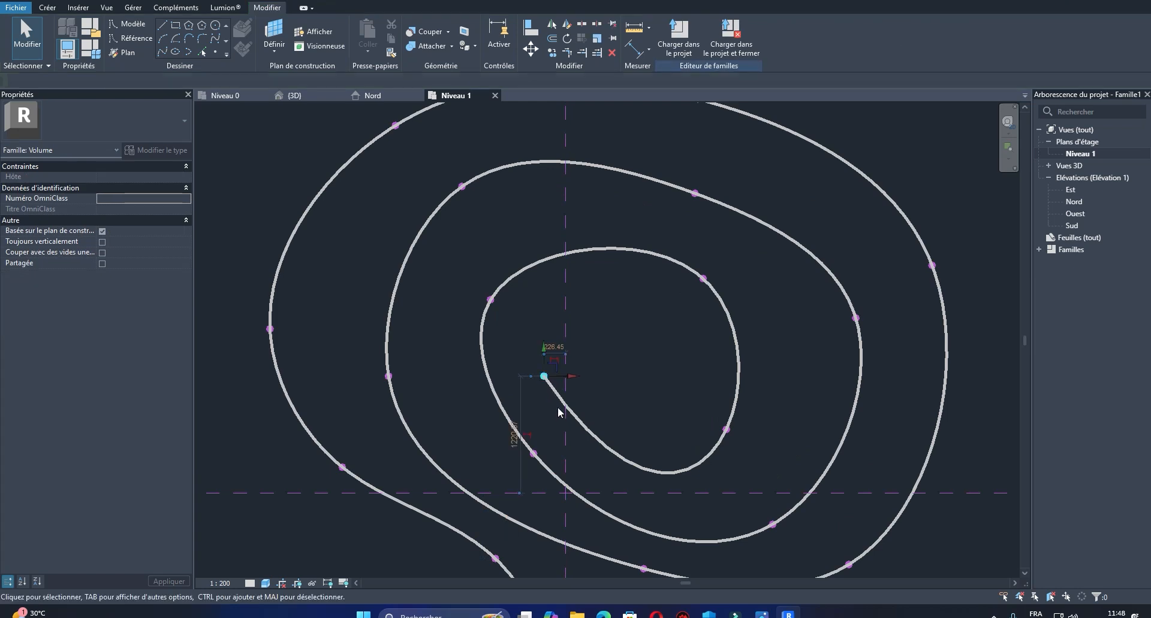
{"action": "left_click_drag", "start_coordinate": [553, 363], "coordinate": [567, 353]}
{"action": "middle_click_drag", "start_coordinate": [682, 364], "coordinate": [663, 385]}
{"action": "left_click_drag", "start_coordinate": [451, 293], "coordinate": [518, 363]}
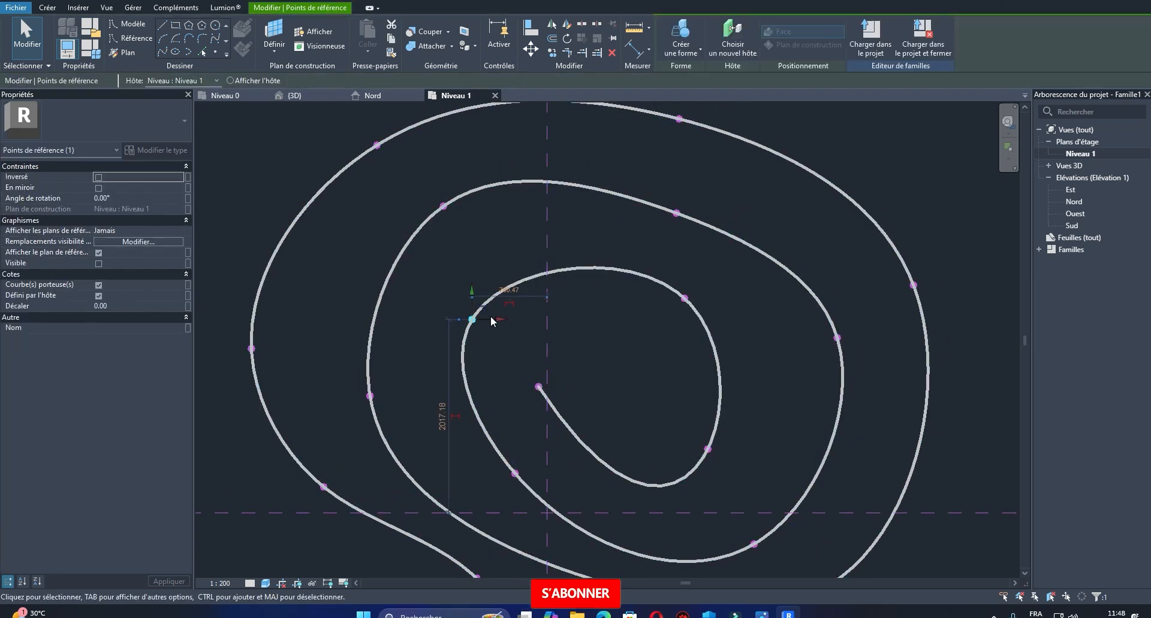
{"action": "left_click_drag", "start_coordinate": [485, 312], "coordinate": [486, 299]}
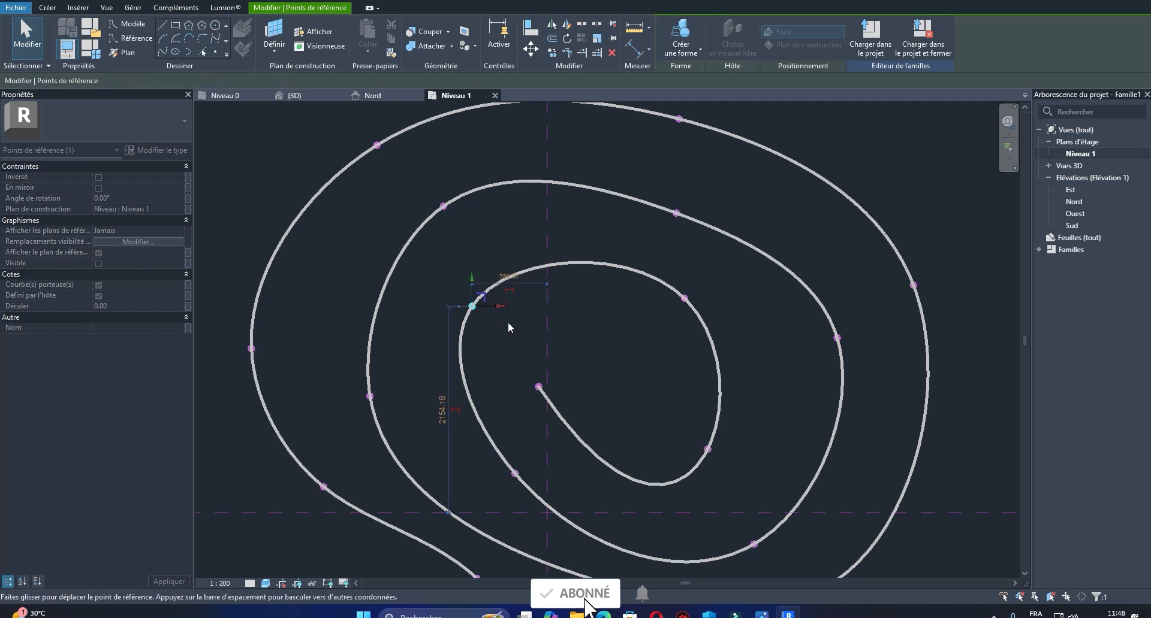
Step: Move the lower-right point of the spiral's second turn slightly inward, and deselect it
{"action": "scroll", "coordinate": [563, 326], "scroll_direction": "down", "scroll_amount": 2}
{"action": "middle_click_drag", "start_coordinate": [583, 342], "coordinate": [610, 286]}
{"action": "scroll", "coordinate": [610, 287], "scroll_direction": "down", "scroll_amount": 1}
{"action": "mouse_move", "coordinate": [660, 395]}
{"action": "middle_mouse_down"}
{"action": "mouse_move", "coordinate": [641, 365]}
{"action": "mouse_move", "coordinate": [677, 383]}
{"action": "middle_mouse_up"}
{"action": "scroll", "coordinate": [682, 364], "scroll_direction": "up", "scroll_amount": 1}
{"action": "left_click", "coordinate": [651, 349]}
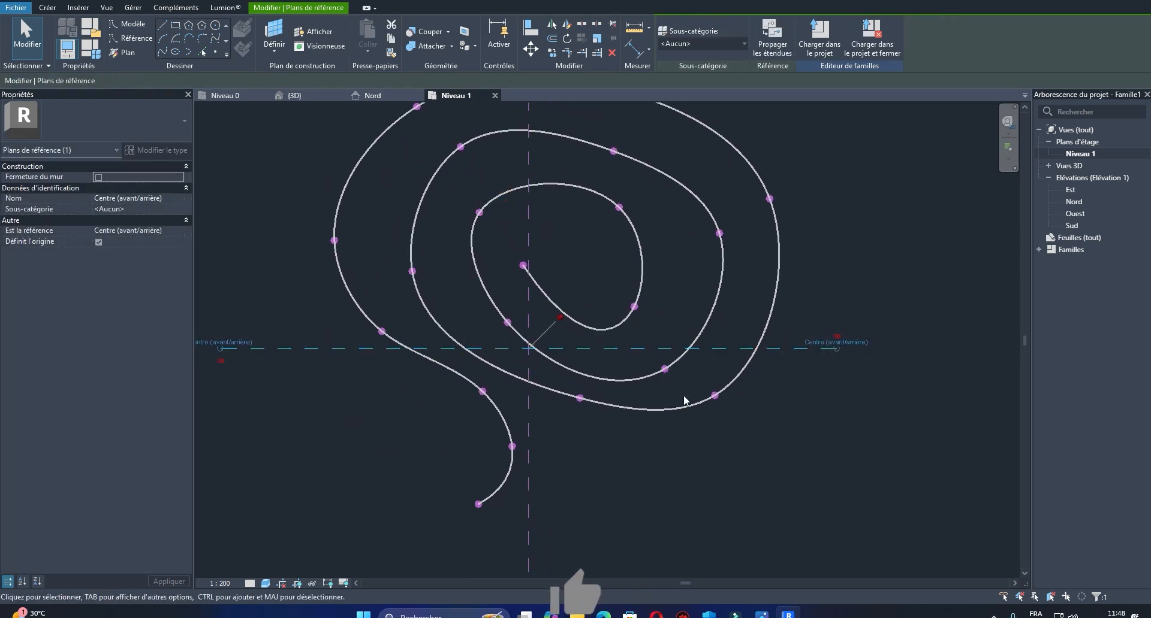
{"action": "left_click", "coordinate": [724, 465]}
{"action": "scroll", "coordinate": [632, 352], "scroll_direction": "up", "scroll_amount": 4}
{"action": "left_click", "coordinate": [659, 350]}
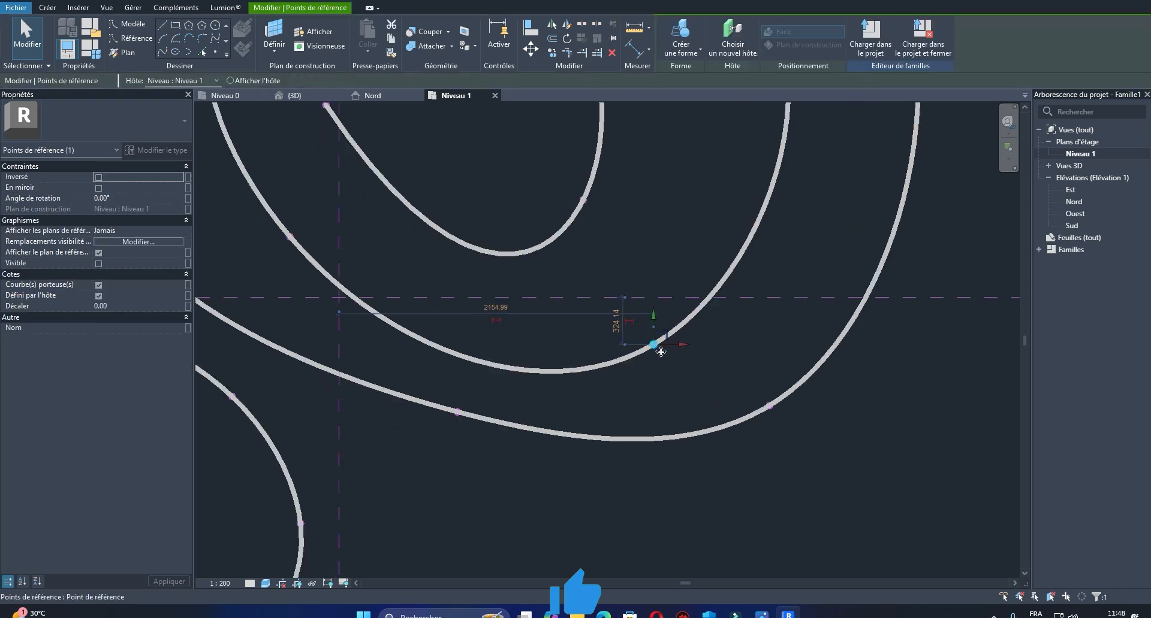
{"action": "left_click_drag", "start_coordinate": [664, 339], "coordinate": [641, 329]}
{"action": "scroll", "coordinate": [656, 357], "scroll_direction": "down", "scroll_amount": 1}
{"action": "scroll", "coordinate": [657, 351], "scroll_direction": "down", "scroll_amount": 4}
{"action": "left_click", "coordinate": [696, 423]}
{"action": "scroll", "coordinate": [691, 430], "scroll_direction": "down", "scroll_amount": 3}
{"action": "middle_click_drag", "start_coordinate": [670, 426], "coordinate": [692, 449]}
{"action": "scroll", "coordinate": [663, 438], "scroll_direction": "down", "scroll_amount": 2}
{"action": "scroll", "coordinate": [675, 396], "scroll_direction": "up", "scroll_amount": 2}
{"action": "middle_click_drag", "start_coordinate": [712, 408], "coordinate": [712, 417]}
Step: Open the {3D} view, orbit to a low angle over the spiral and compare it with the pavilion reference photo
{"action": "double_click", "coordinate": [1070, 166]}
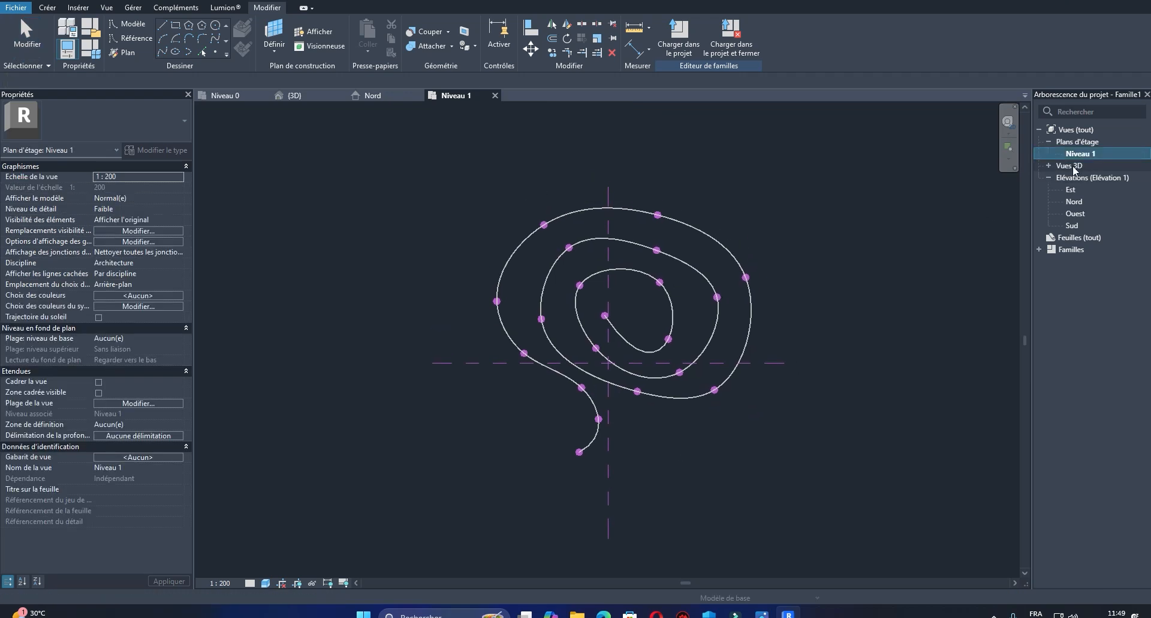
{"action": "double_click", "coordinate": [1073, 189]}
{"action": "middle_click_drag", "start_coordinate": [662, 312], "coordinate": [718, 299]}
{"action": "scroll", "coordinate": [718, 297], "scroll_direction": "down", "scroll_amount": 3}
{"action": "scroll", "coordinate": [625, 351], "scroll_direction": "up", "scroll_amount": 3}
{"action": "middle_click_drag", "start_coordinate": [581, 369], "coordinate": [573, 345], "text": "shift"}
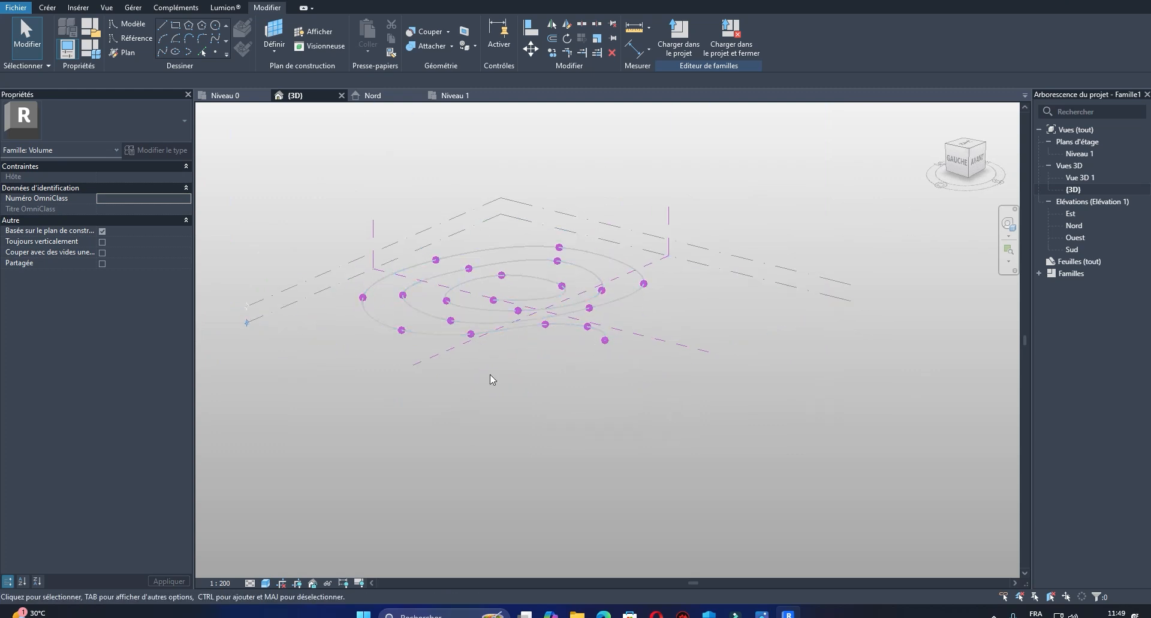
{"action": "middle_click_drag", "start_coordinate": [501, 345], "coordinate": [512, 370]}
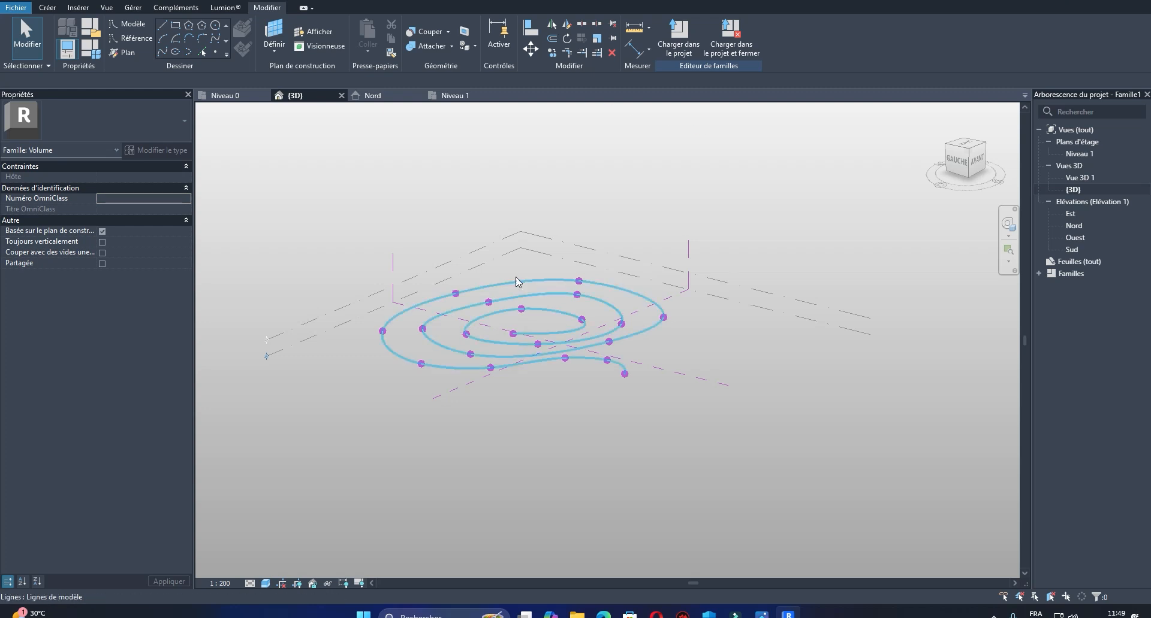
{"action": "left_click", "coordinate": [761, 614]}
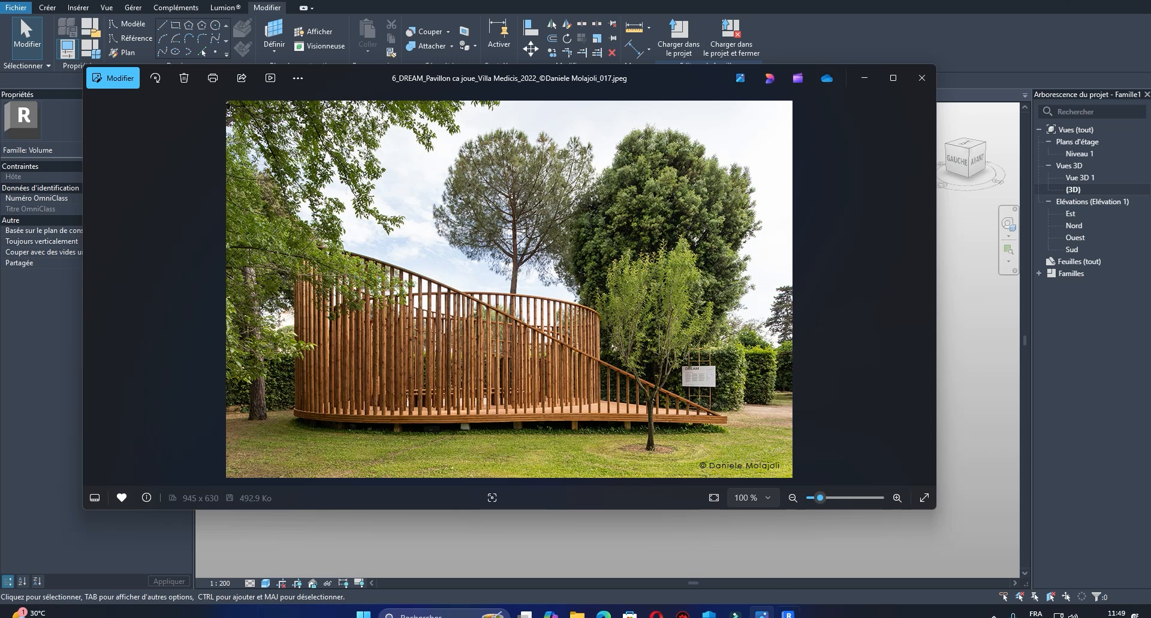
{"action": "left_click", "coordinate": [788, 615]}
Step: Copy the spiral spline from Niveau 1 and paste it aligned to Niveau 2
{"action": "scroll", "coordinate": [460, 391], "scroll_direction": "up", "scroll_amount": 3}
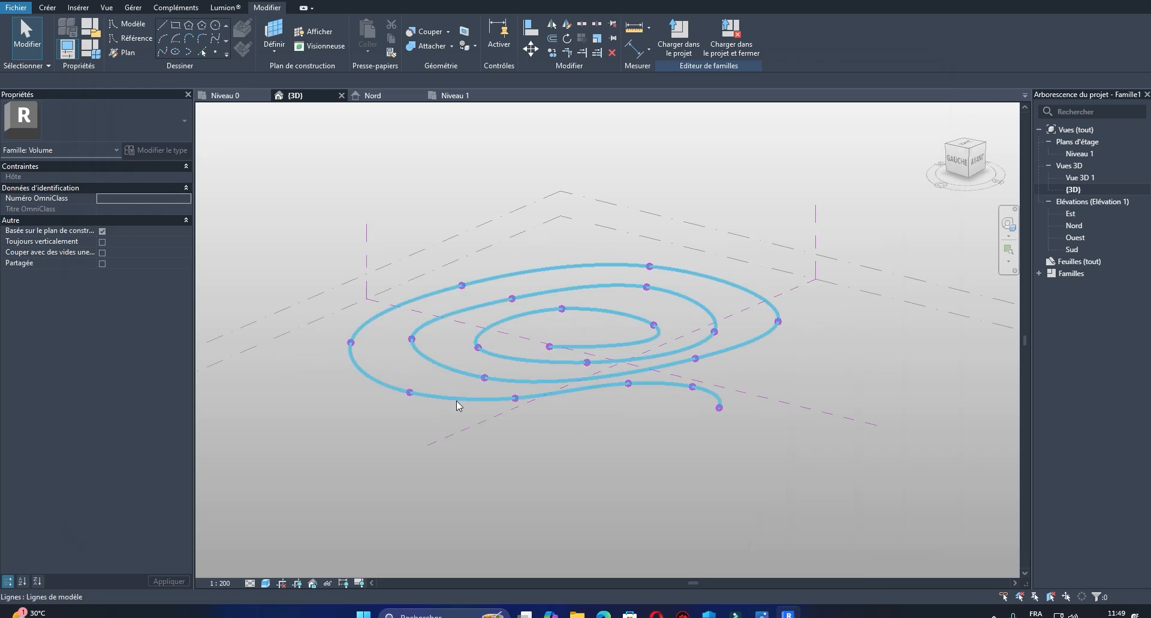
{"action": "left_click", "coordinate": [455, 399]}
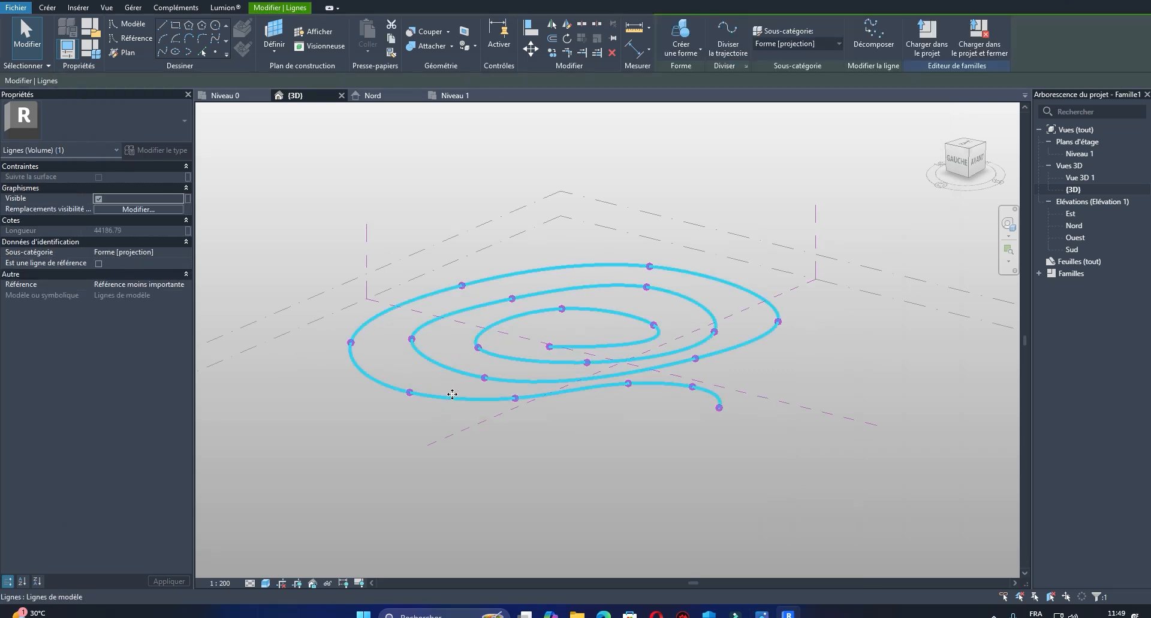
{"action": "left_click", "coordinate": [391, 39]}
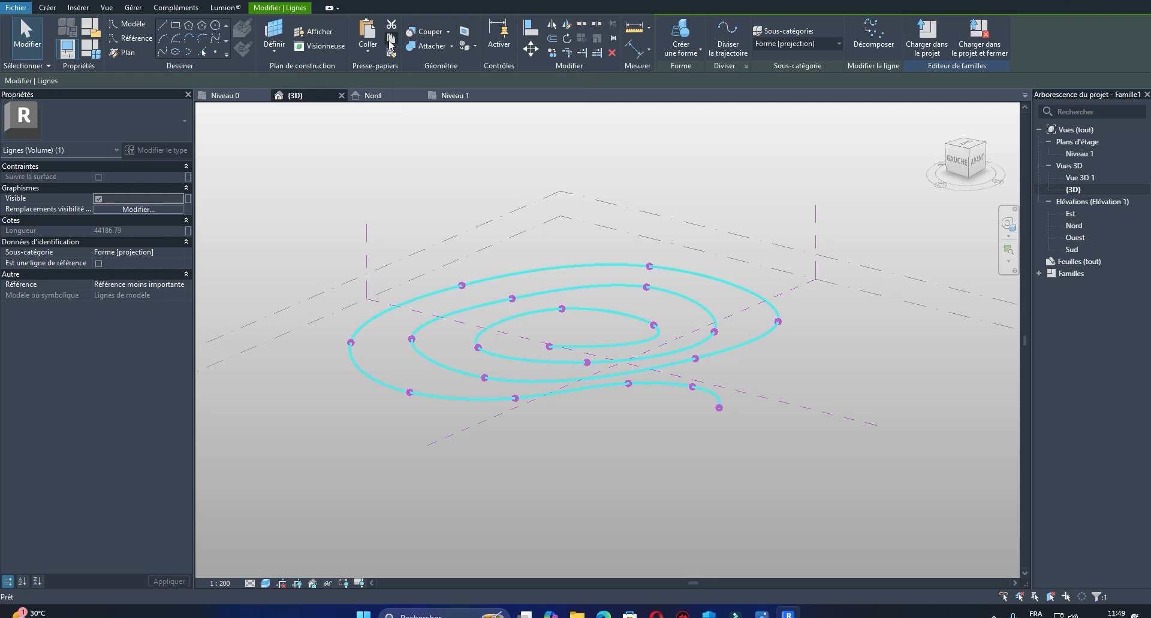
{"action": "left_click", "coordinate": [368, 51]}
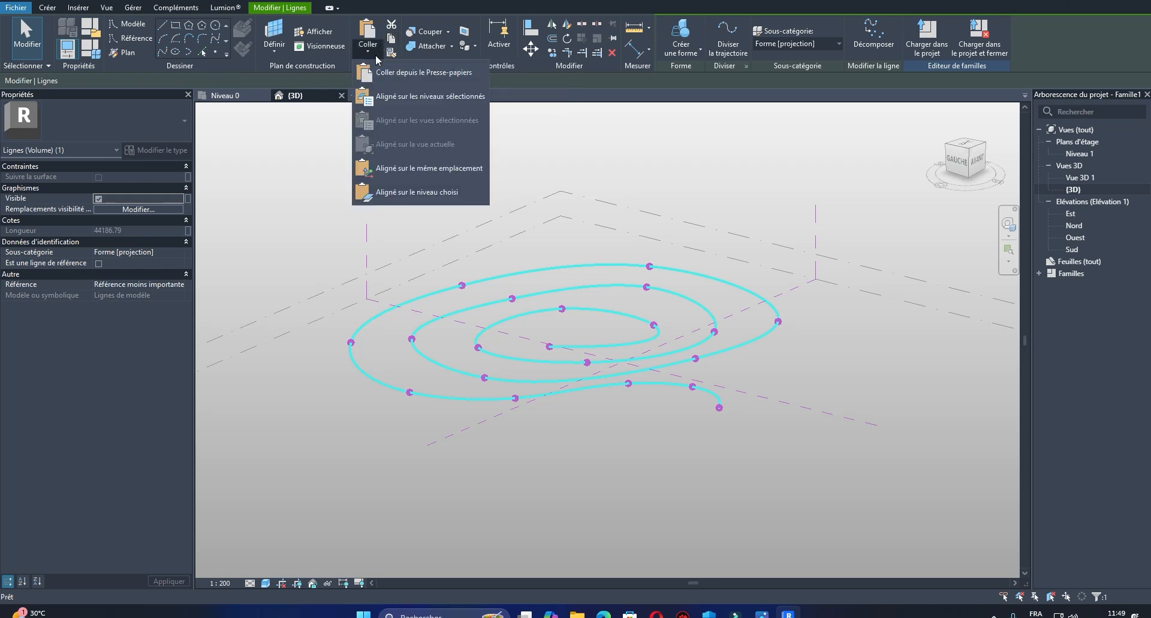
{"action": "left_click", "coordinate": [390, 101]}
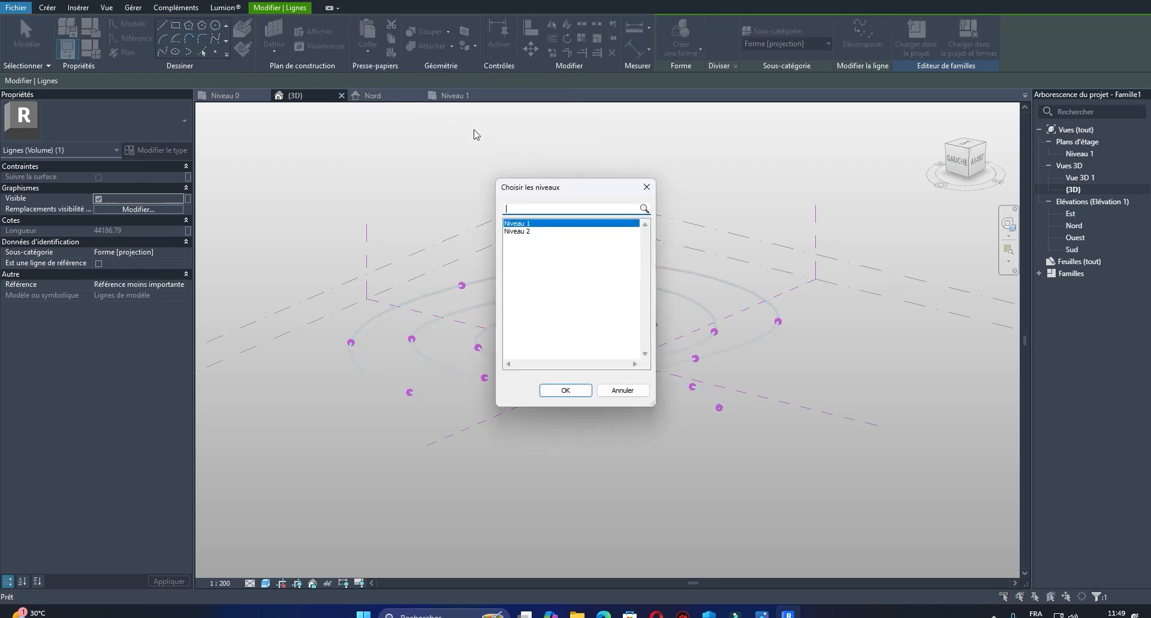
{"action": "left_click", "coordinate": [514, 232]}
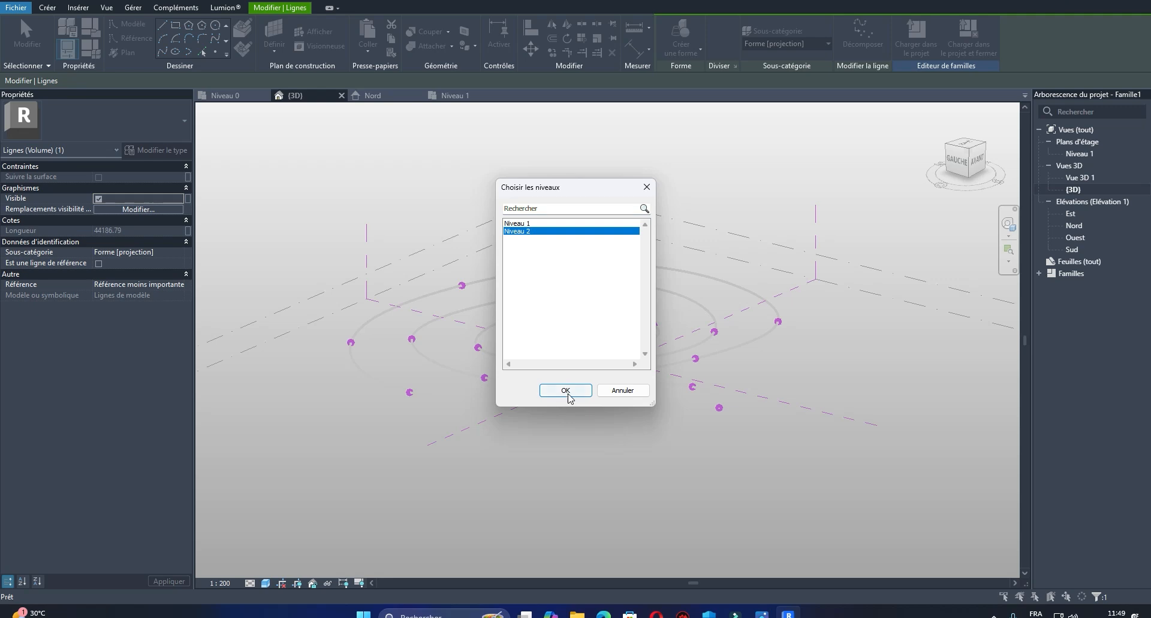
{"action": "left_click", "coordinate": [565, 391]}
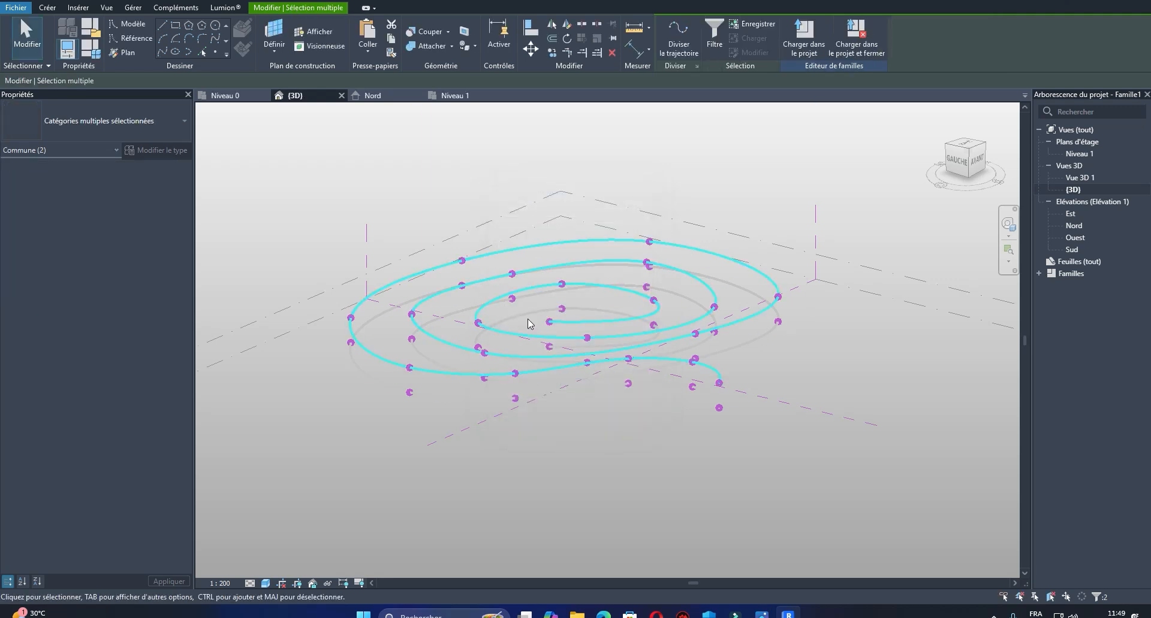
{"action": "middle_click_drag", "start_coordinate": [534, 334], "coordinate": [415, 389], "text": "shift"}
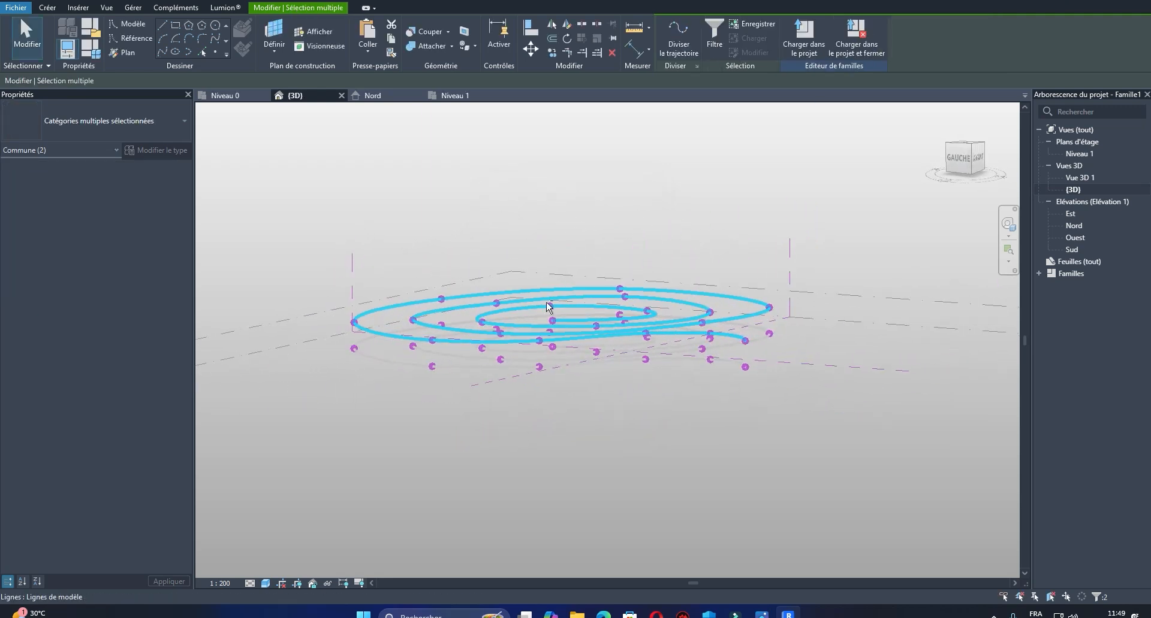
Step: Set the scale of the {3D} view to 1:100 and deselect the splines
{"action": "left_click", "coordinate": [213, 581]}
{"action": "left_click", "coordinate": [228, 504]}
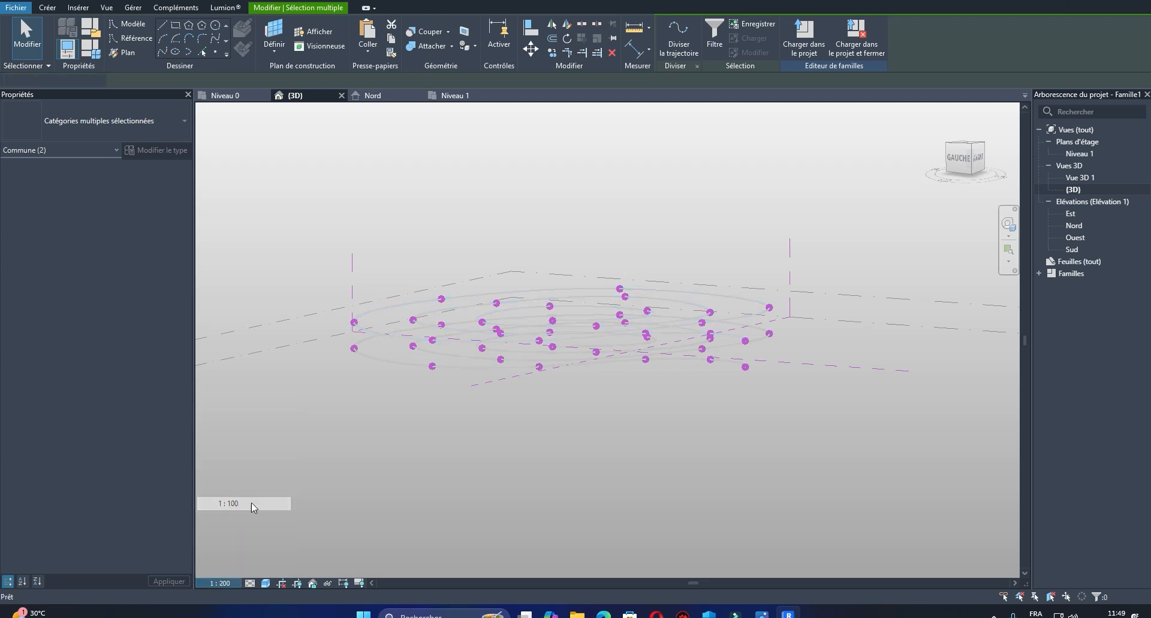
{"action": "left_click", "coordinate": [539, 447]}
{"action": "middle_click_drag", "start_coordinate": [540, 447], "coordinate": [664, 520], "text": "shift"}
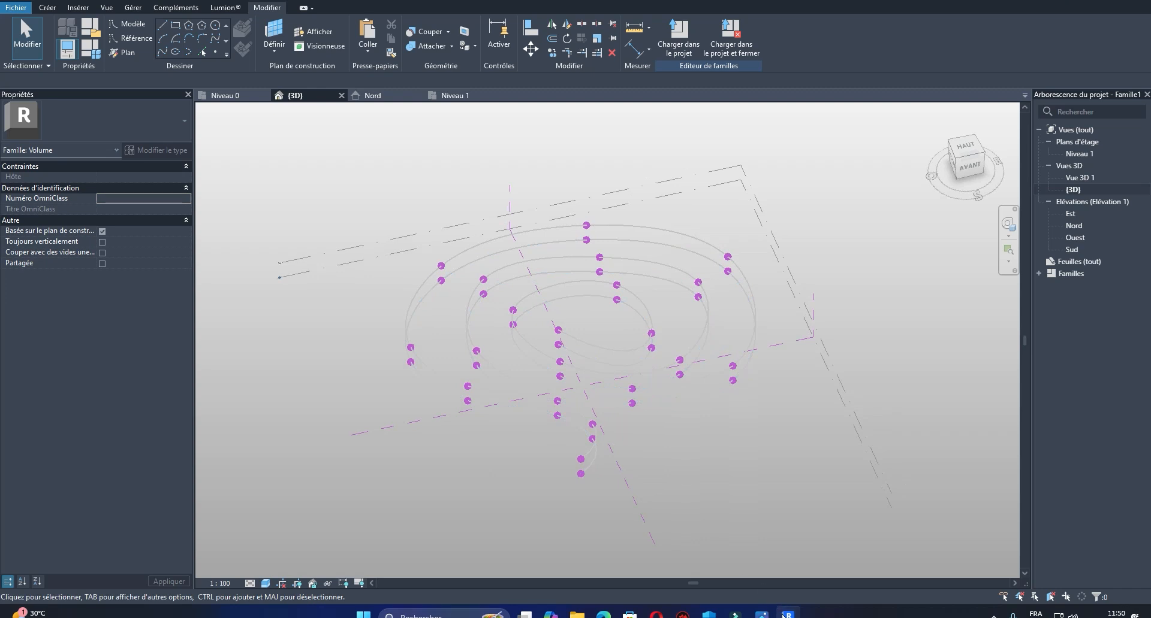
Step: Compare the two stacked spirals with the ground-level reference photo of the pavilion
{"action": "left_click", "coordinate": [761, 614]}
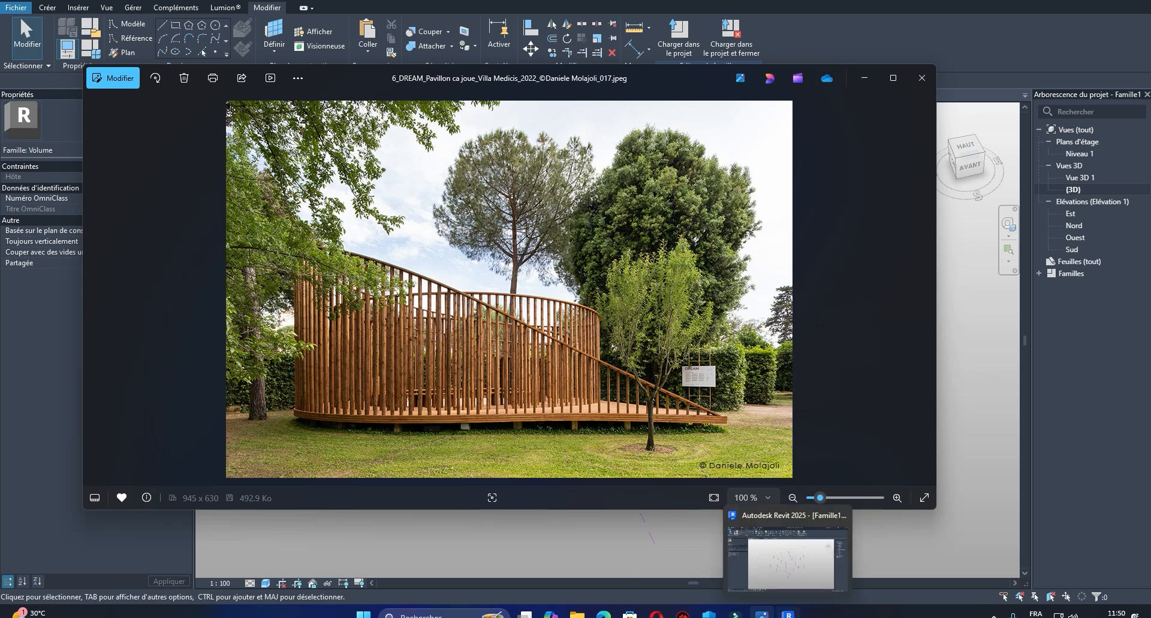
{"action": "left_click", "coordinate": [761, 615]}
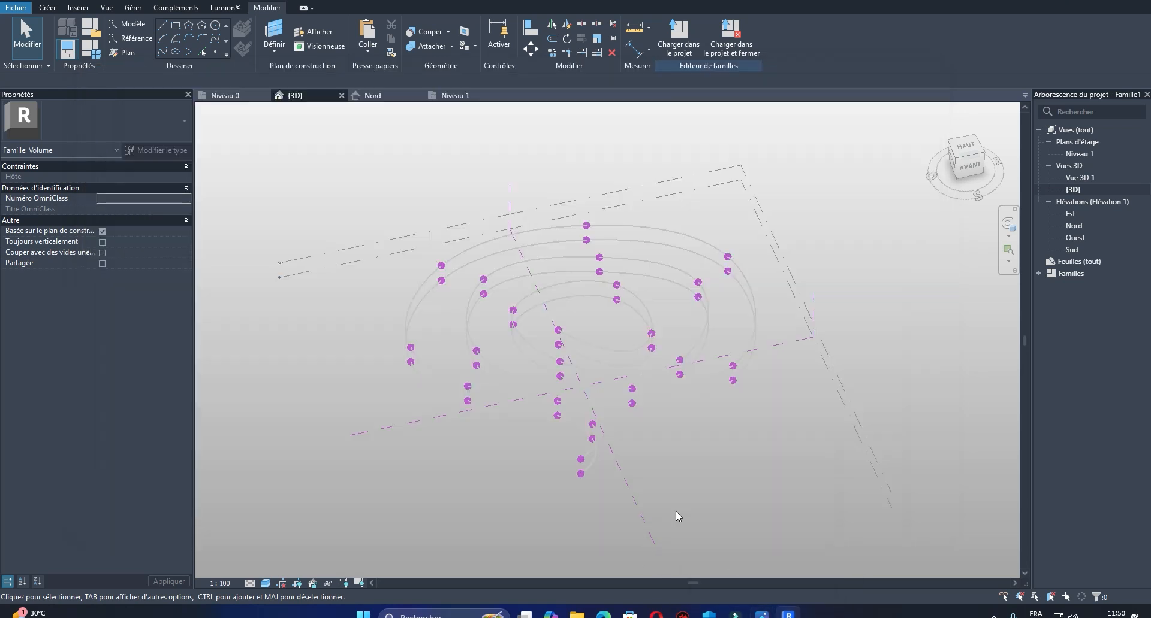
{"action": "scroll", "coordinate": [419, 287], "scroll_direction": "up", "scroll_amount": 4}
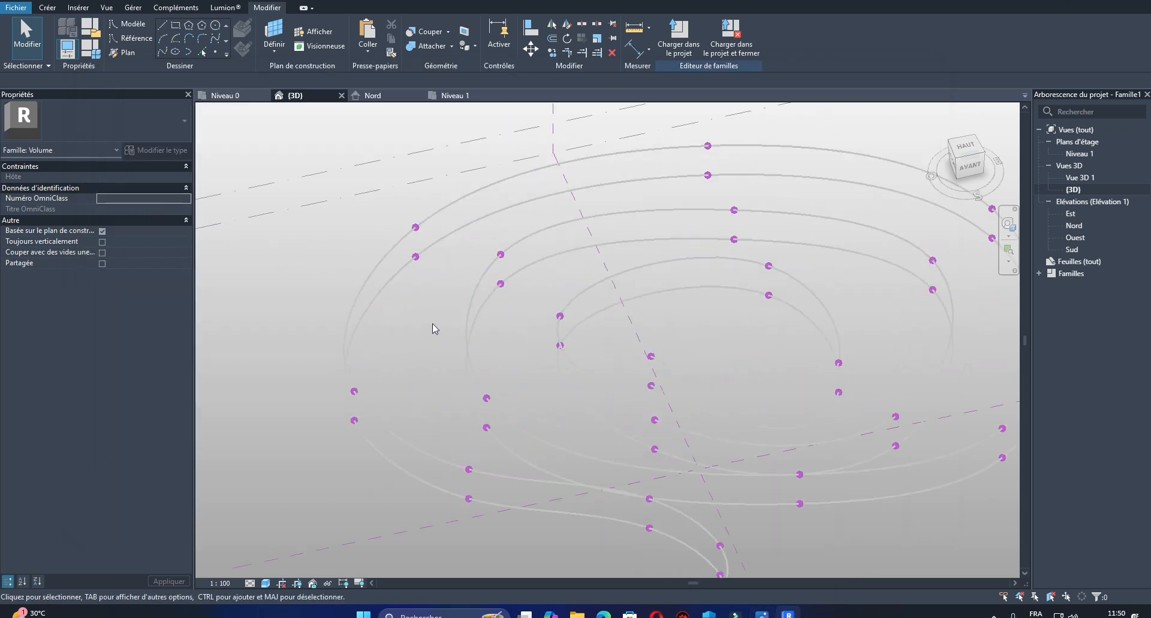
Step: In the Niveau 1 plan, measure the horizontal gap between the spiral's outer and second turns
{"action": "left_click", "coordinate": [467, 97]}
{"action": "scroll", "coordinate": [519, 279], "scroll_direction": "up", "scroll_amount": 5}
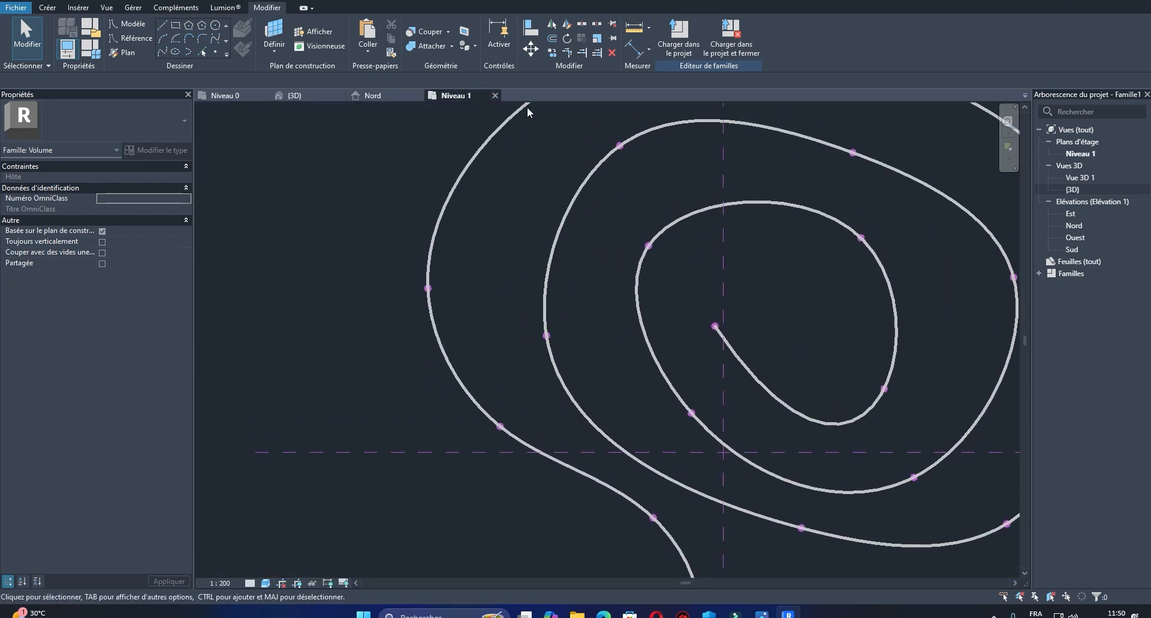
{"action": "left_click", "coordinate": [633, 28]}
{"action": "scroll", "coordinate": [426, 275], "scroll_direction": "up", "scroll_amount": 2}
{"action": "left_click", "coordinate": [430, 258]}
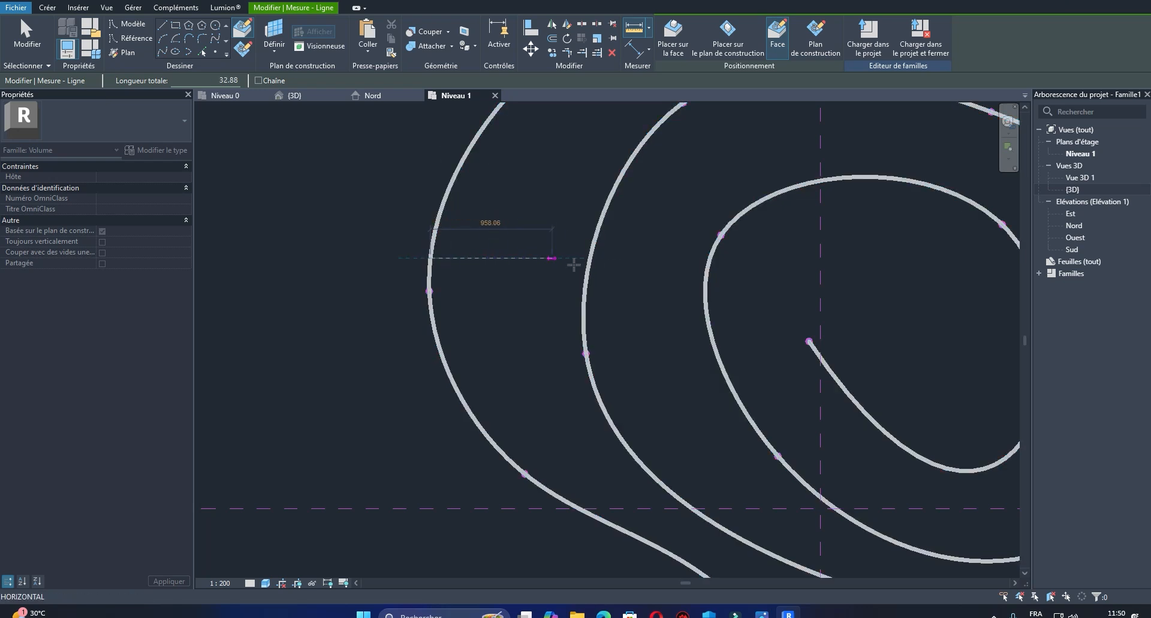
{"action": "middle_click_drag", "start_coordinate": [591, 262], "coordinate": [508, 302]}
{"action": "key", "text": "Escape"}
{"action": "key", "text": "Escape"}
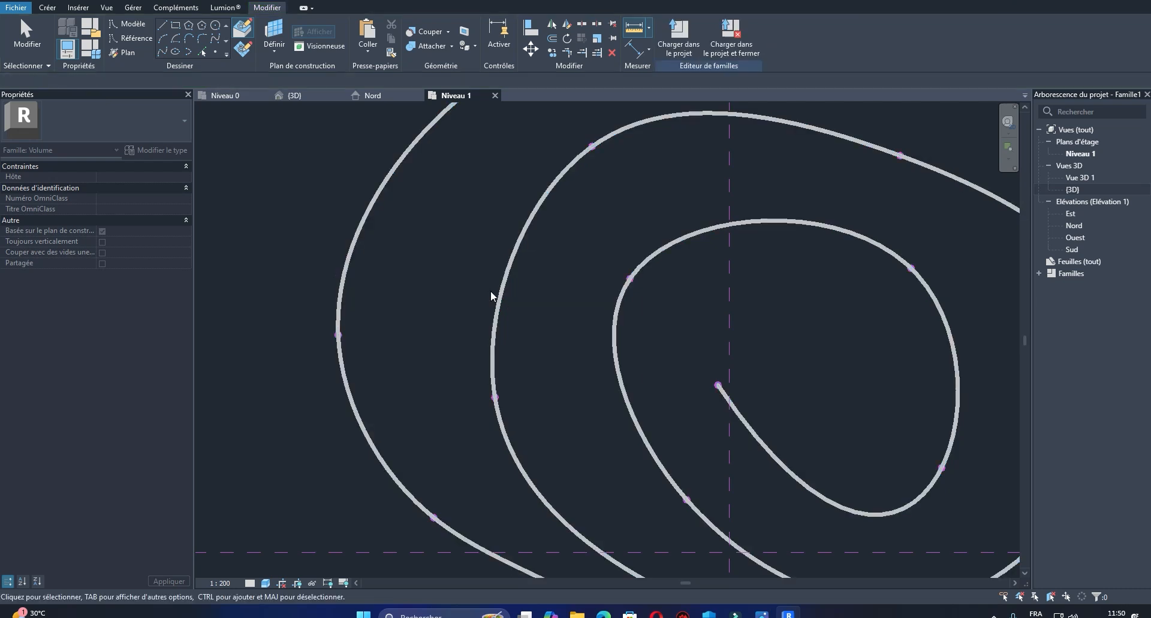
{"action": "scroll", "coordinate": [488, 300], "scroll_direction": "down", "scroll_amount": 5}
{"action": "middle_click_drag", "start_coordinate": [463, 303], "coordinate": [473, 351]}
Step: In the {3D} view, delete the copied spiral spline on Niveau 2
{"action": "double_click", "coordinate": [1077, 189]}
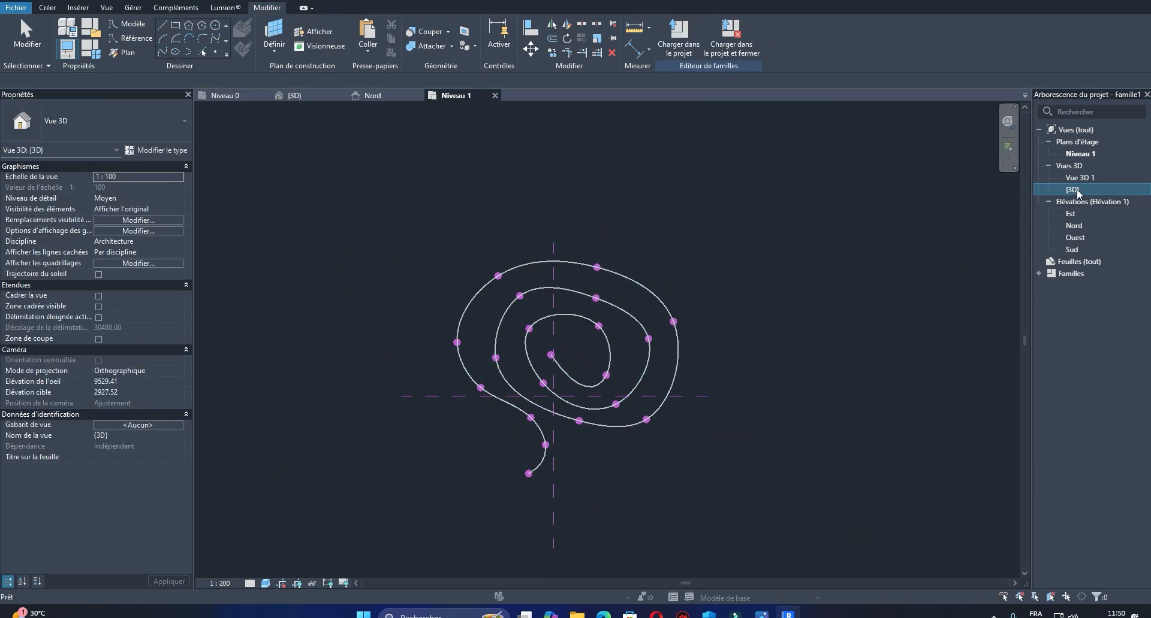
{"action": "middle_click_drag", "start_coordinate": [631, 274], "coordinate": [494, 417], "text": "shift"}
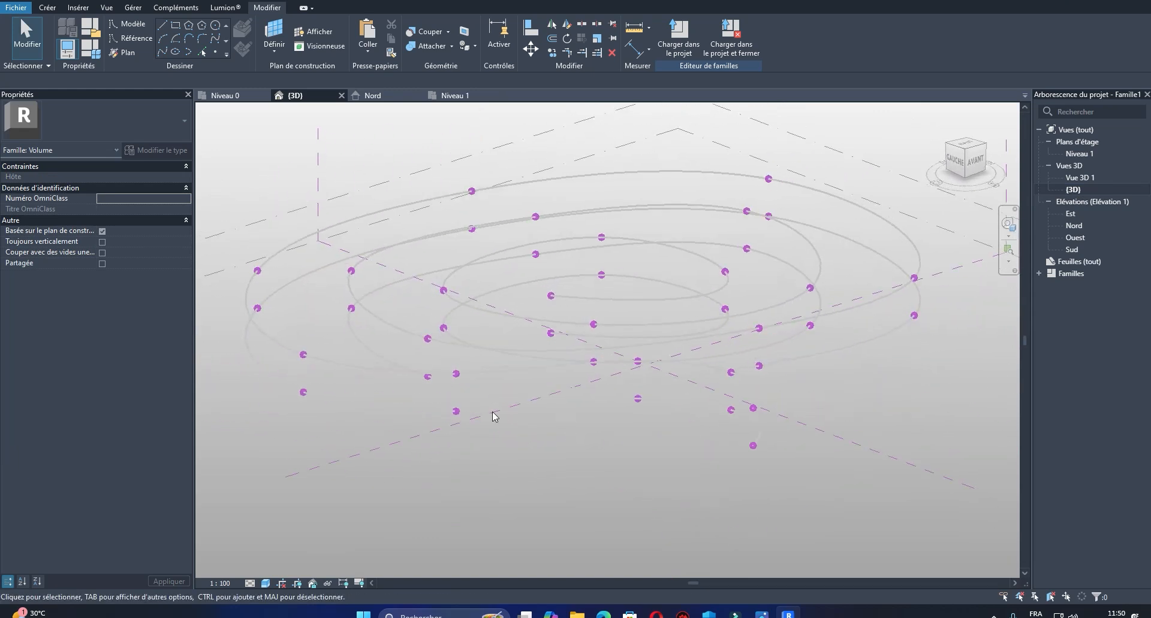
{"action": "left_click", "coordinate": [369, 366]}
{"action": "key", "text": "Delete"}
{"action": "middle_click_drag", "start_coordinate": [391, 364], "coordinate": [495, 420], "text": "shift"}
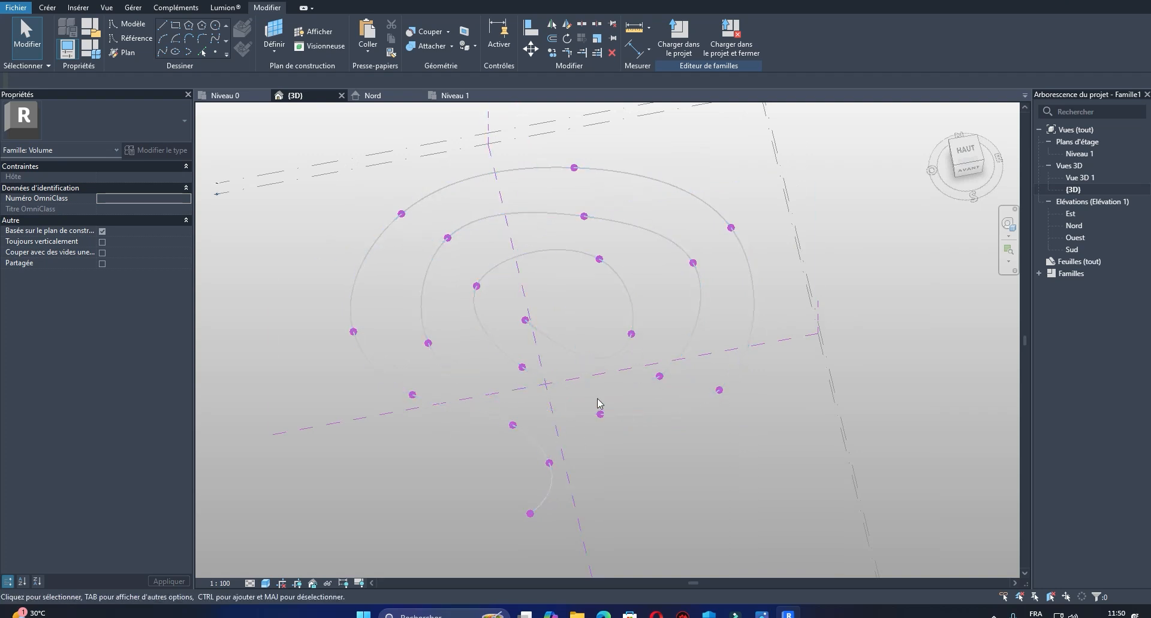
Step: Examine the pavilion's ground-level and aerial reference photos and compare them with the remaining spiral
{"action": "left_click", "coordinate": [762, 614]}
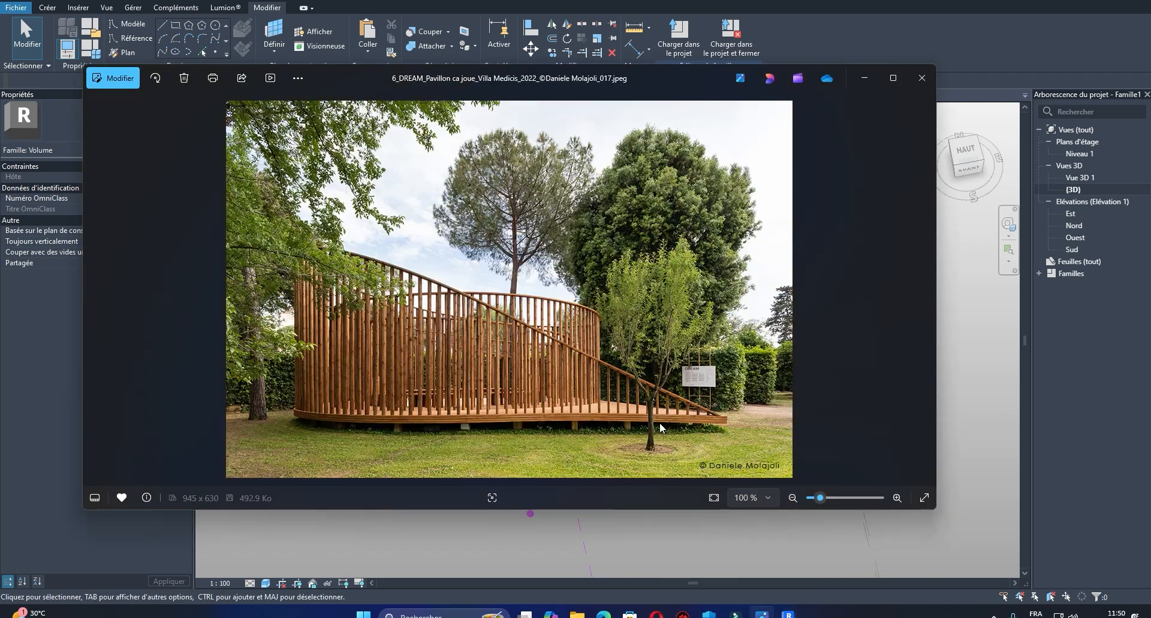
{"action": "left_click", "coordinate": [96, 290]}
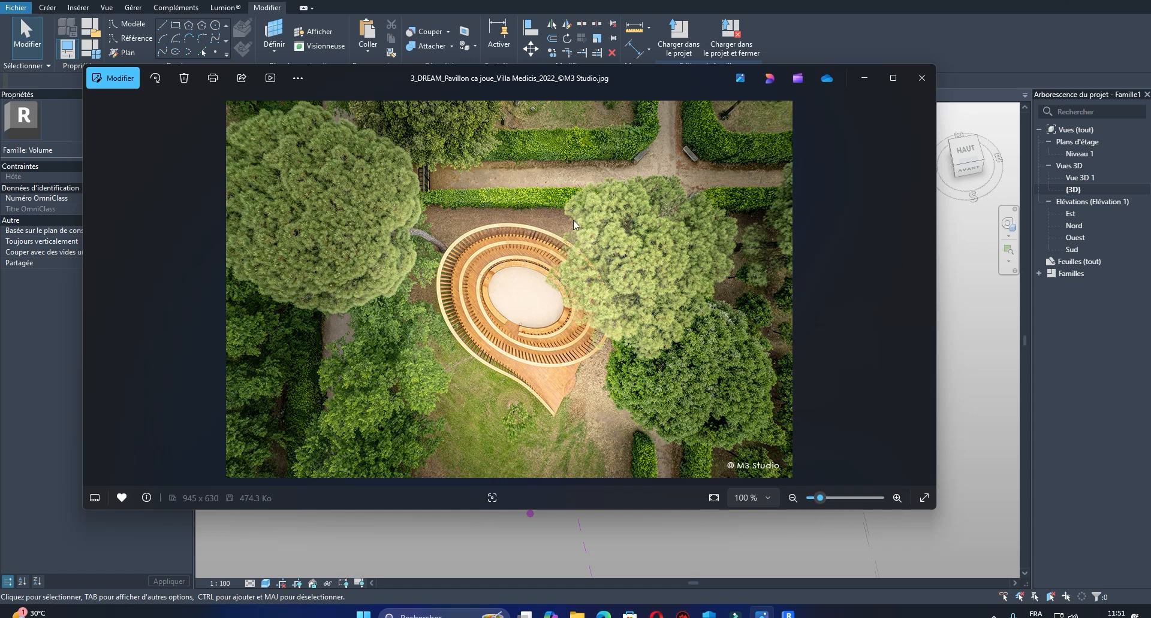
{"action": "left_click", "coordinate": [788, 614]}
{"action": "middle_click_drag", "start_coordinate": [577, 411], "coordinate": [659, 348], "text": "shift"}
Step: Open the Niveau 1 plan and delete the spiral spline
{"action": "double_click", "coordinate": [1077, 154]}
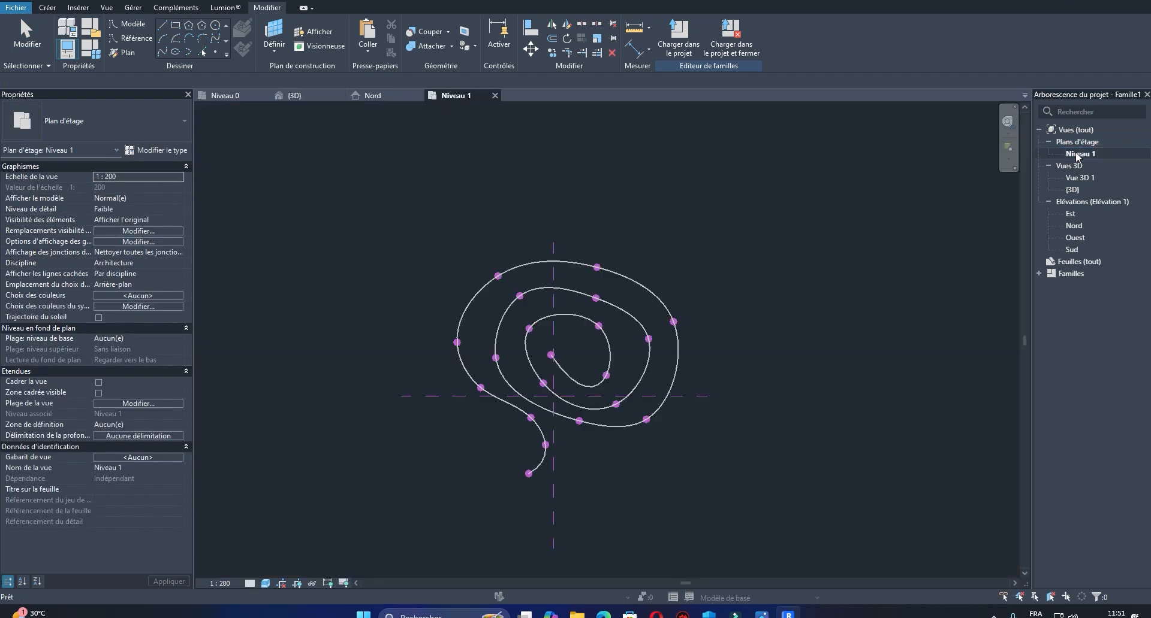
{"action": "scroll", "coordinate": [533, 428], "scroll_direction": "up", "scroll_amount": 3}
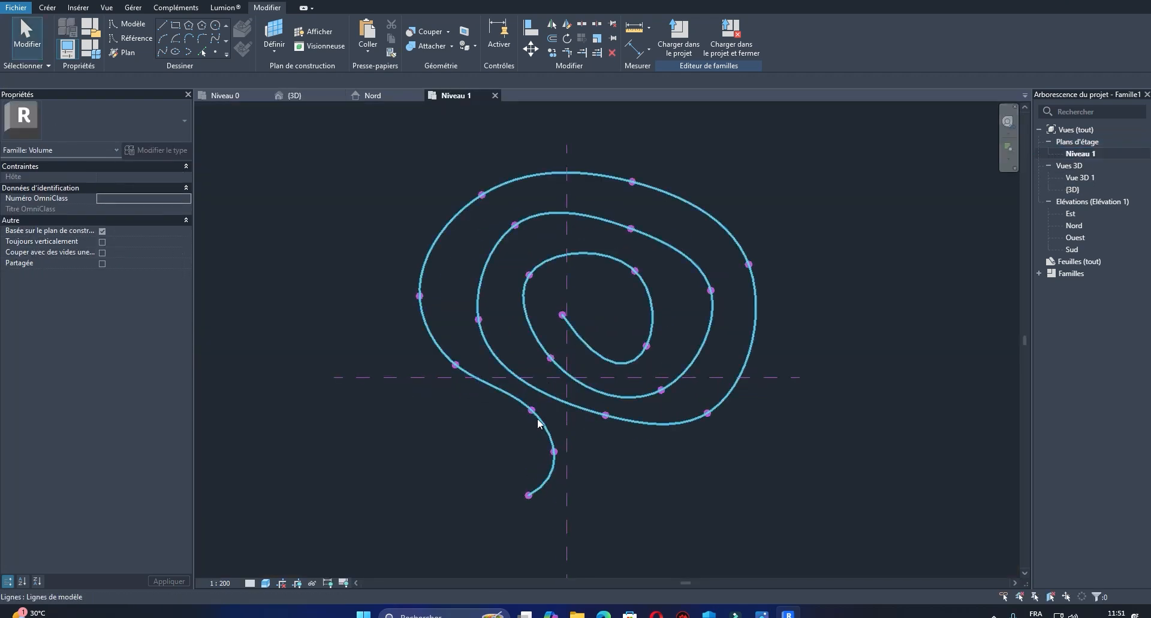
{"action": "left_click", "coordinate": [539, 423]}
{"action": "key", "text": "Delete"}
{"action": "scroll", "coordinate": [619, 418], "scroll_direction": "down", "scroll_amount": 1}
{"action": "middle_click_drag", "start_coordinate": [619, 418], "coordinate": [596, 372]}
{"action": "middle_click_drag", "start_coordinate": [535, 270], "coordinate": [512, 243]}
{"action": "middle_click_drag", "start_coordinate": [394, 208], "coordinate": [480, 316]}
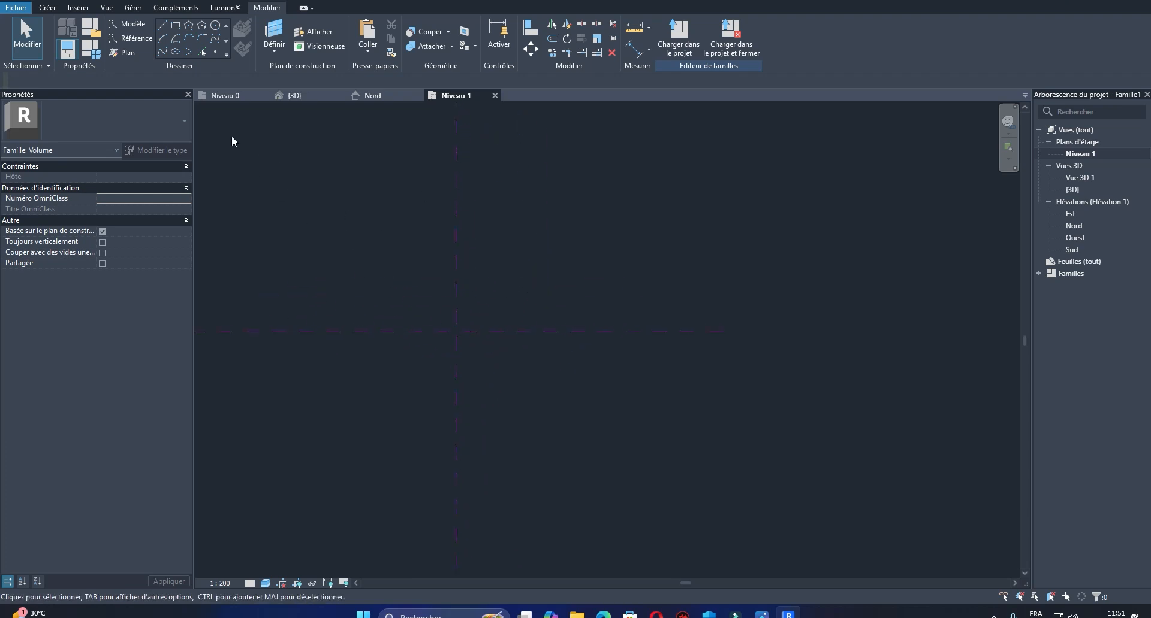
Step: Draw a model-line circle with a 500 radius centred on the intersection of the reference planes
{"action": "left_click", "coordinate": [215, 25]}
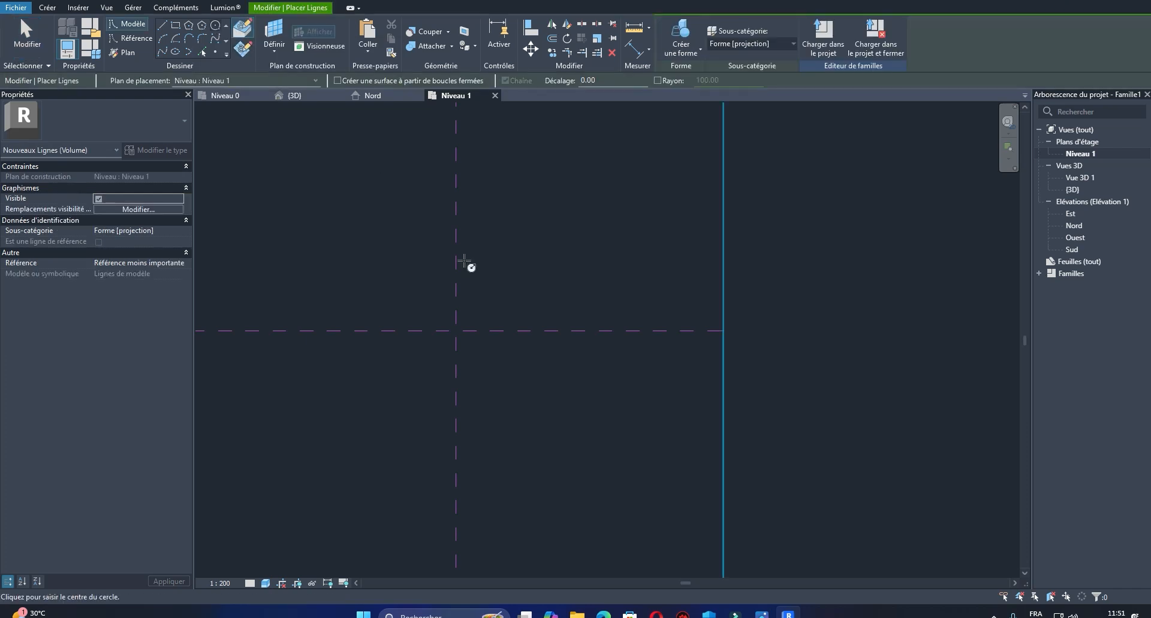
{"action": "left_click", "coordinate": [455, 330]}
{"action": "scroll", "coordinate": [546, 340], "scroll_direction": "down", "scroll_amount": 1}
{"action": "scroll", "coordinate": [543, 335], "scroll_direction": "up", "scroll_amount": 2}
{"action": "scroll", "coordinate": [542, 332], "scroll_direction": "up", "scroll_amount": 4}
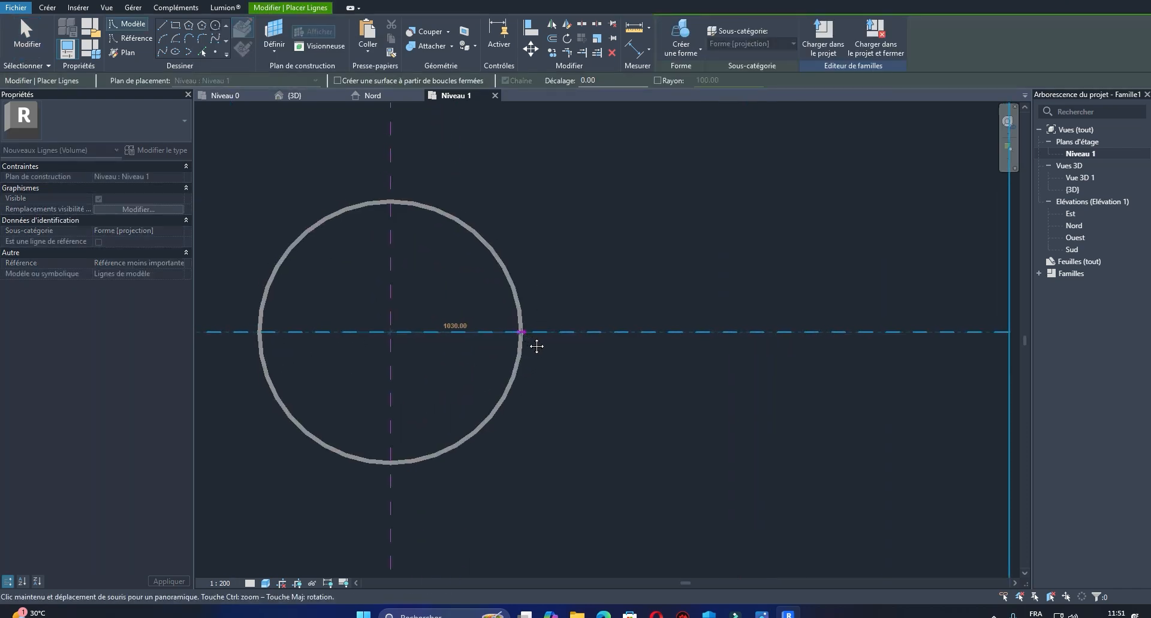
{"action": "scroll", "coordinate": [542, 347], "scroll_direction": "up", "scroll_amount": 1}
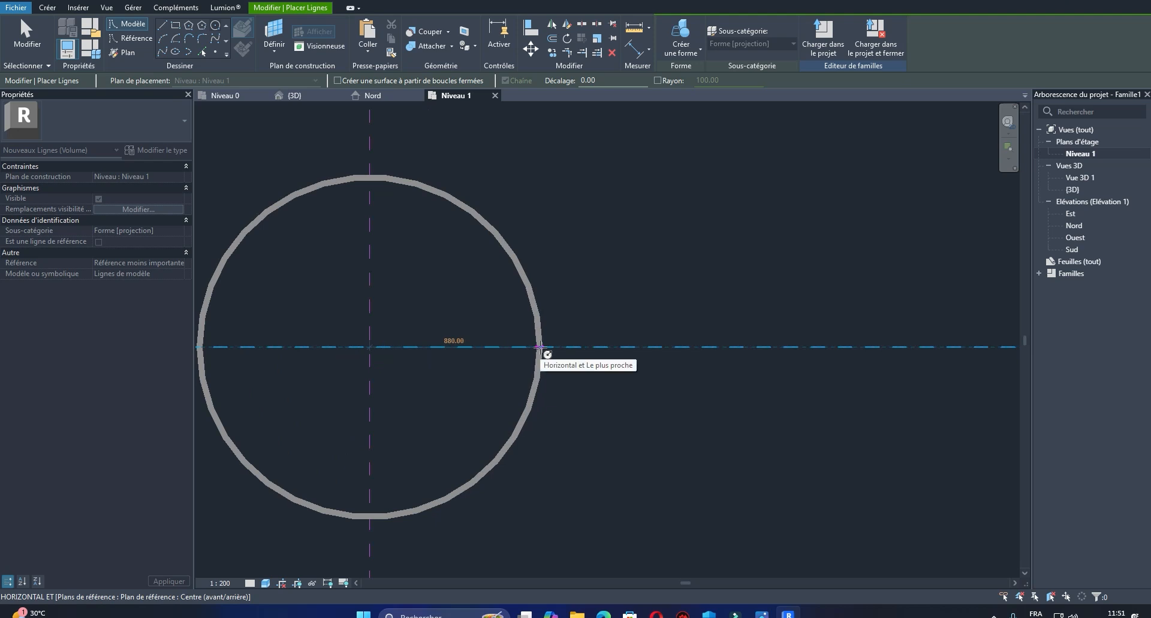
{"action": "type", "text": "500"}
{"action": "key", "text": "Return"}
{"action": "middle_click_drag", "start_coordinate": [560, 299], "coordinate": [655, 297]}
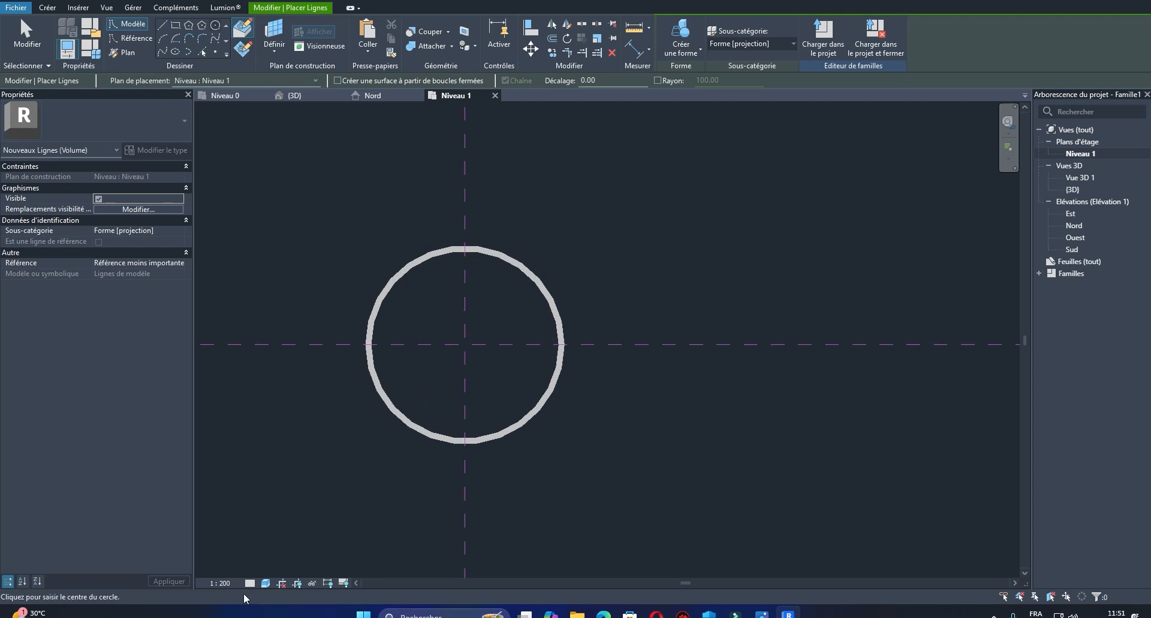
Step: Set the scale of the Niveau 1 plan to 1:20 and end the circle command
{"action": "left_click", "coordinate": [216, 584]}
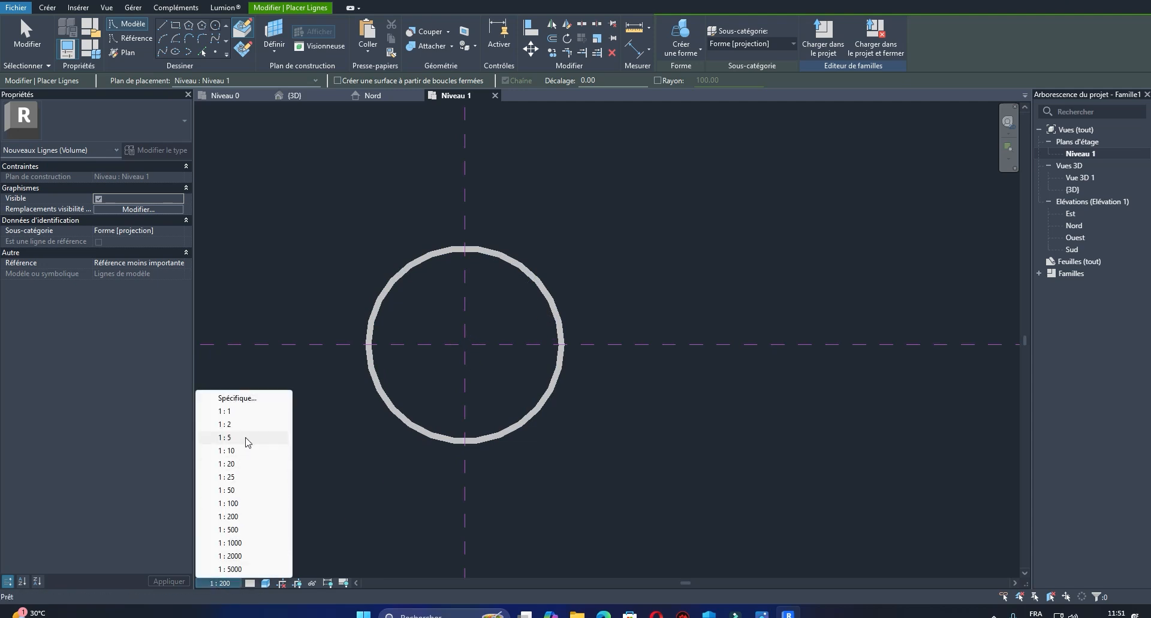
{"action": "left_click", "coordinate": [229, 504]}
{"action": "left_click", "coordinate": [223, 584]}
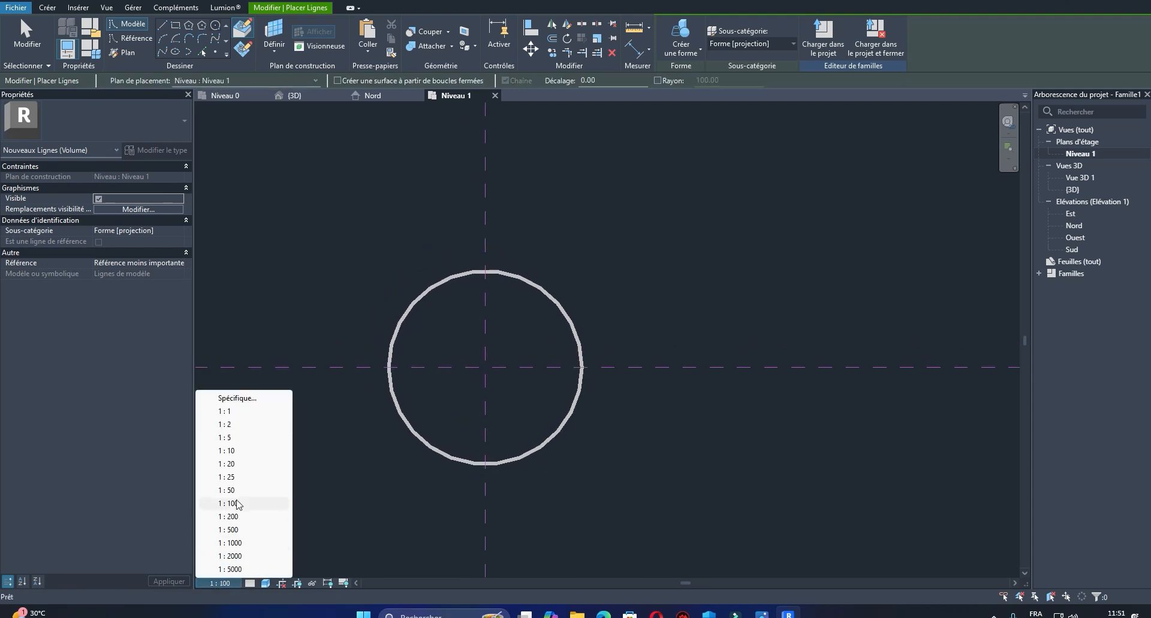
{"action": "left_click", "coordinate": [229, 466]}
{"action": "key", "text": "Escape"}
{"action": "key", "text": "Escape"}
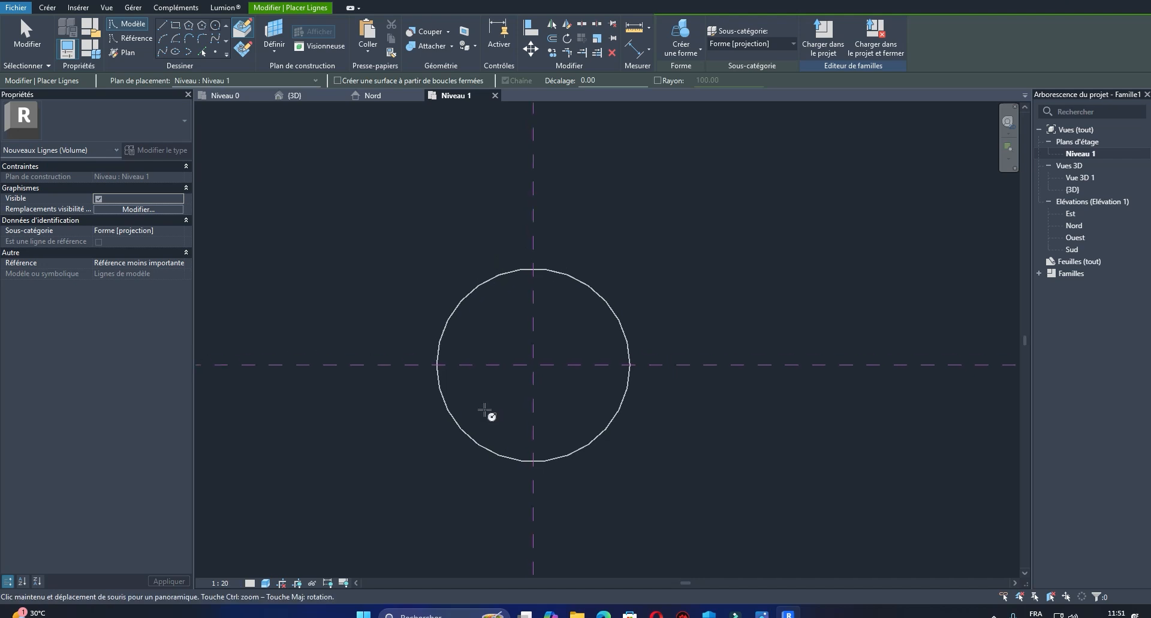
Step: Offset copies of the 500-radius circle inward in successive steps of 100
{"action": "scroll", "coordinate": [479, 398], "scroll_direction": "up", "scroll_amount": 1}
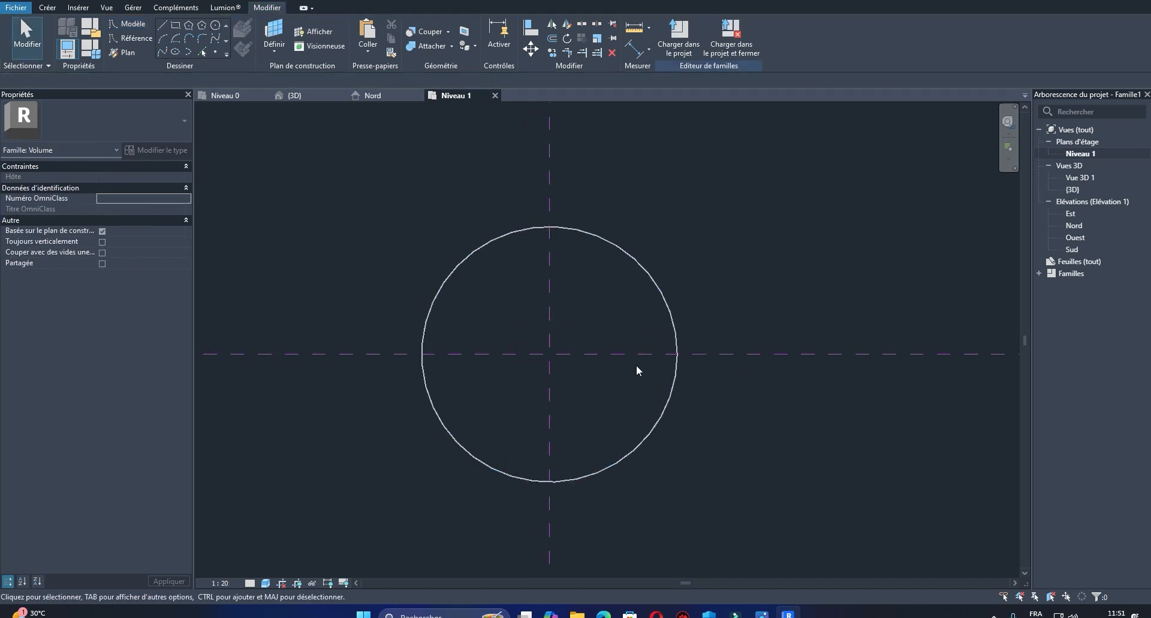
{"action": "middle_click_drag", "start_coordinate": [535, 320], "coordinate": [397, 263]}
{"action": "left_click", "coordinate": [396, 262]}
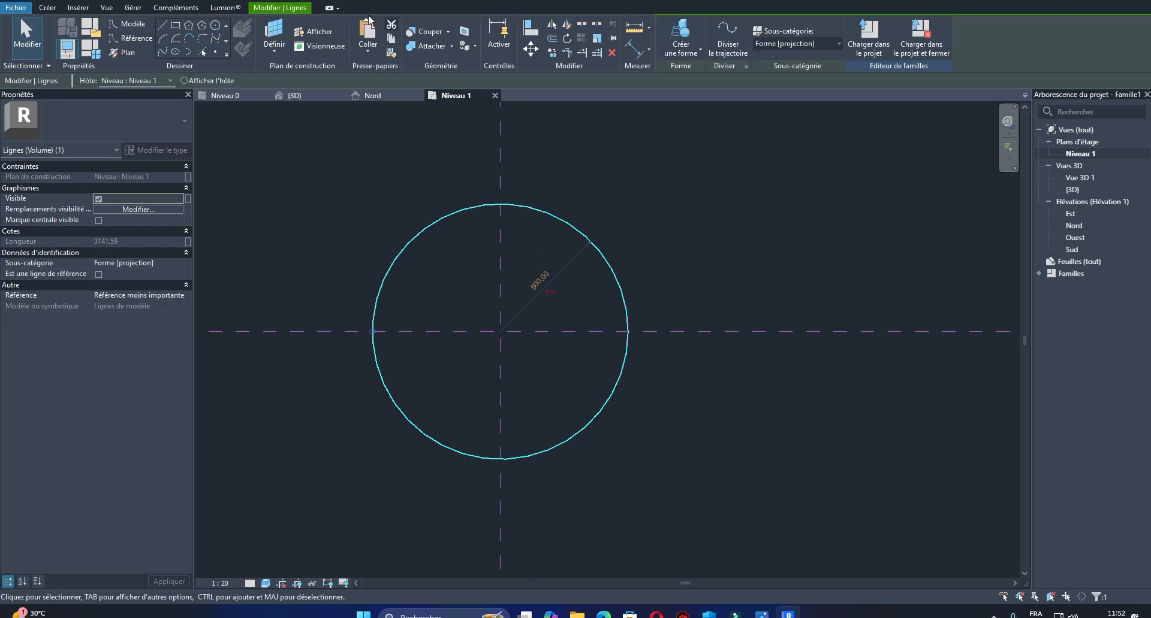
{"action": "left_click", "coordinate": [551, 38]}
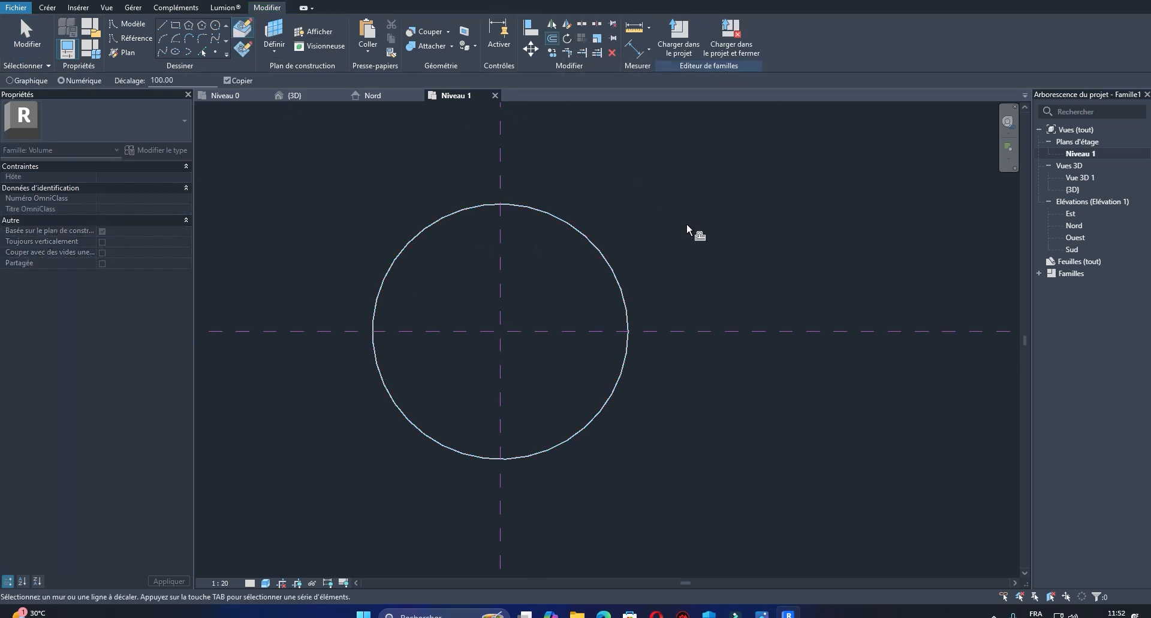
{"action": "left_click", "coordinate": [605, 264]}
{"action": "left_click", "coordinate": [587, 282]}
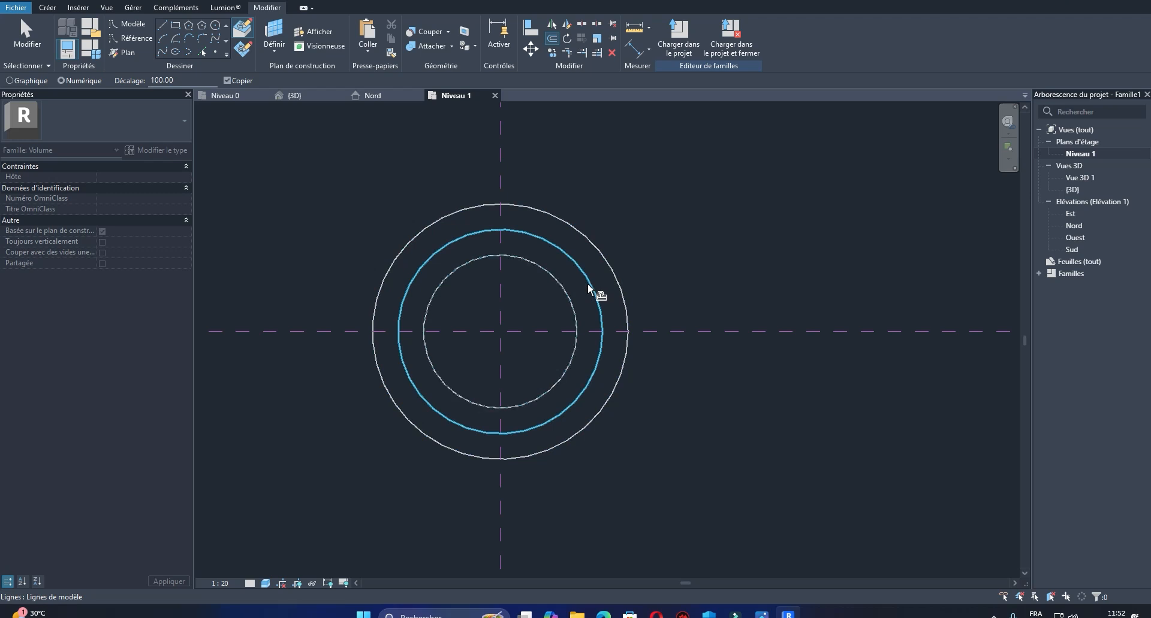
Step: Offset a copy of the 300-radius circle inward by 100 as the innermost circle and end the offset
{"action": "left_click", "coordinate": [567, 300]}
{"action": "middle_click_drag", "start_coordinate": [636, 247], "coordinate": [645, 265]}
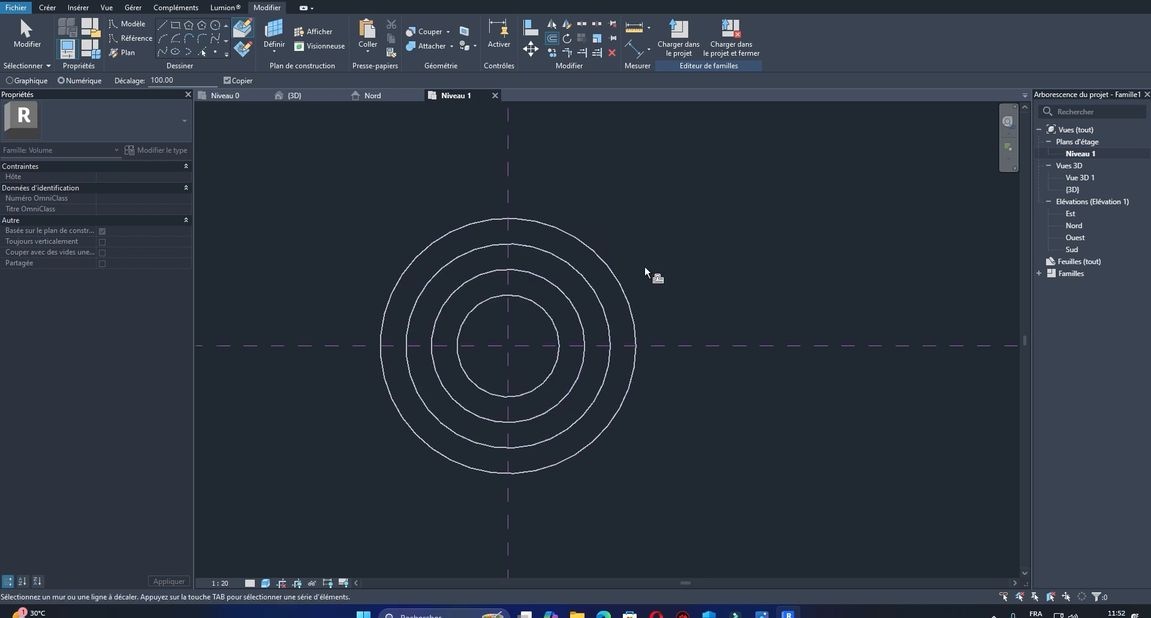
{"action": "key", "text": "Escape"}
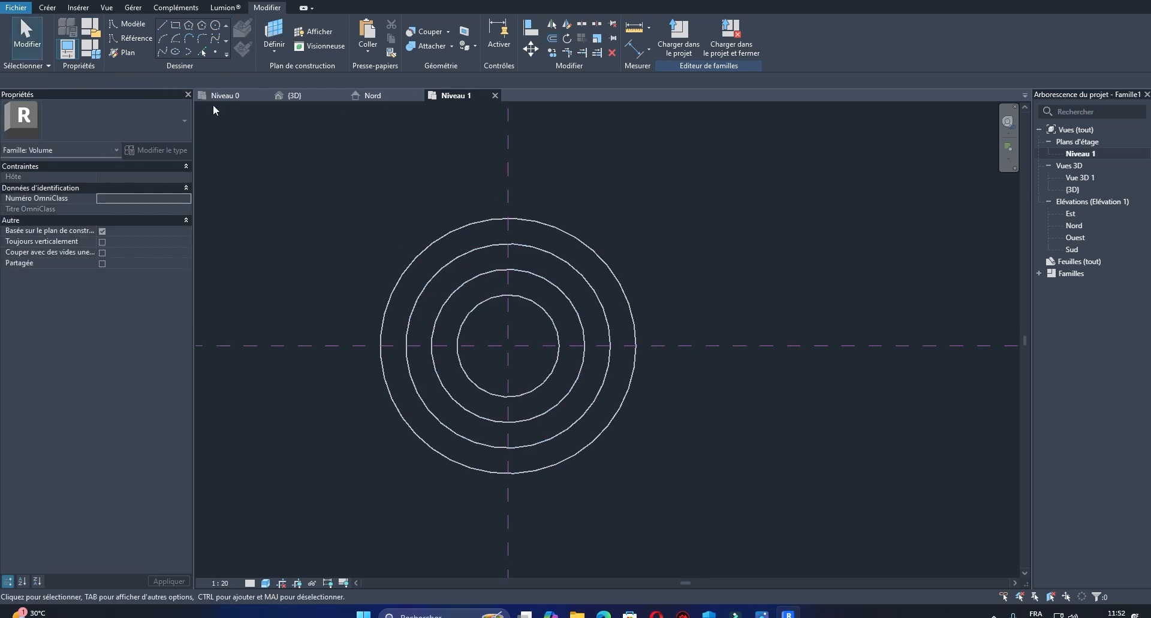
Step: Start a model-line spline just below the outermost circle and trace that circle clockwise up its left side to near the top
{"action": "left_click", "coordinate": [162, 53]}
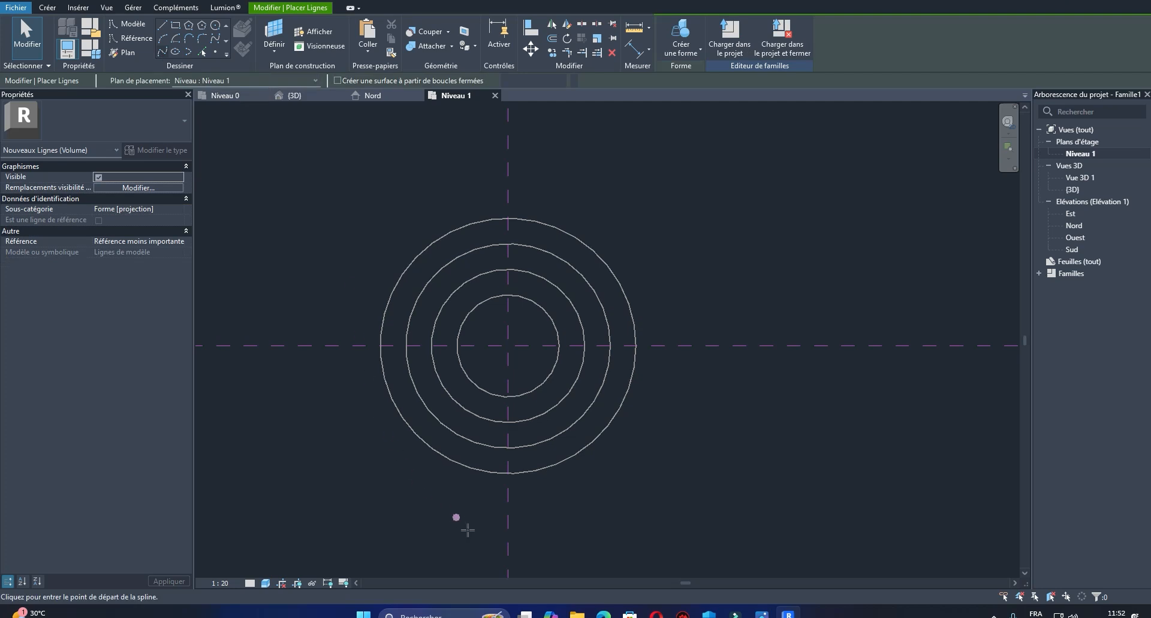
{"action": "scroll", "coordinate": [484, 513], "scroll_direction": "up", "scroll_amount": 1}
{"action": "left_click", "coordinate": [495, 516]}
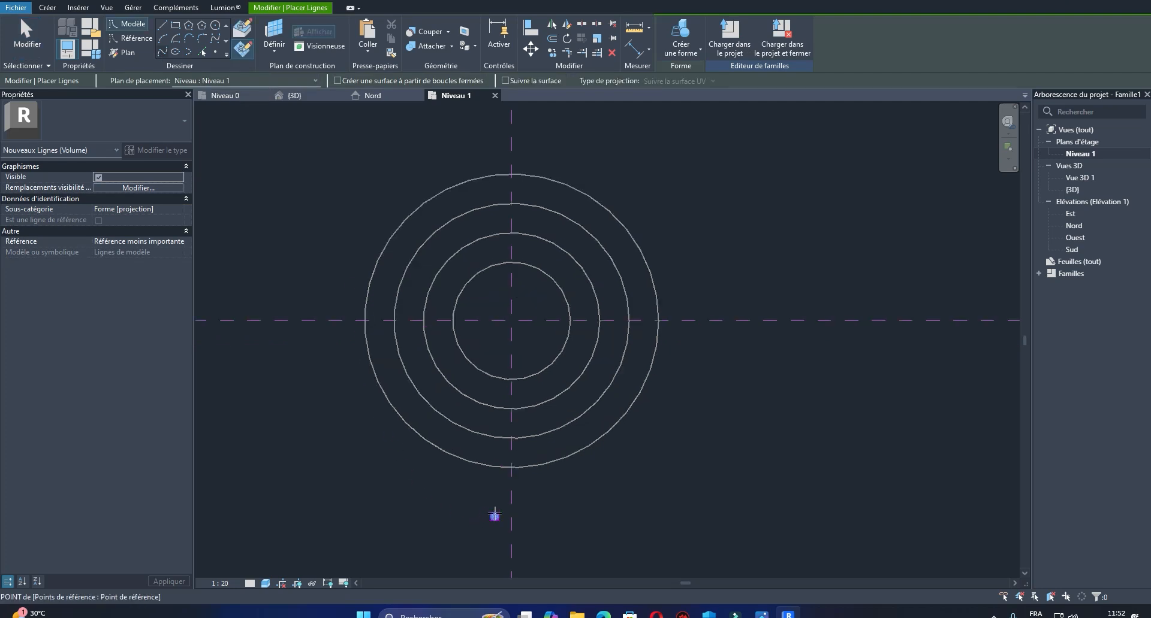
{"action": "left_click", "coordinate": [474, 464]}
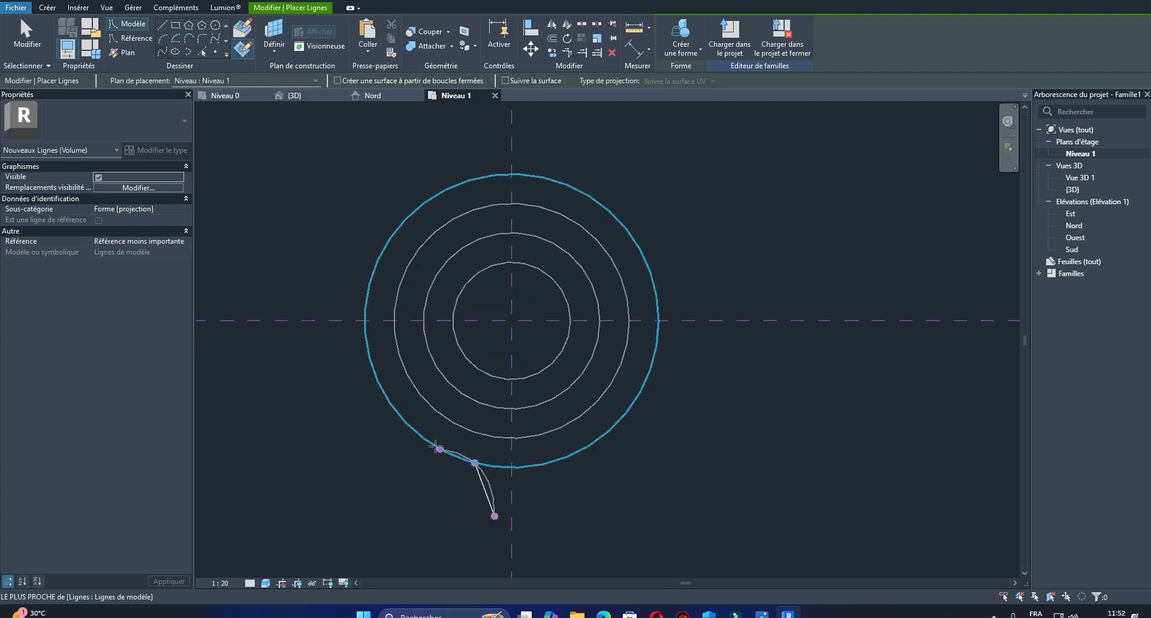
{"action": "left_click", "coordinate": [416, 433]}
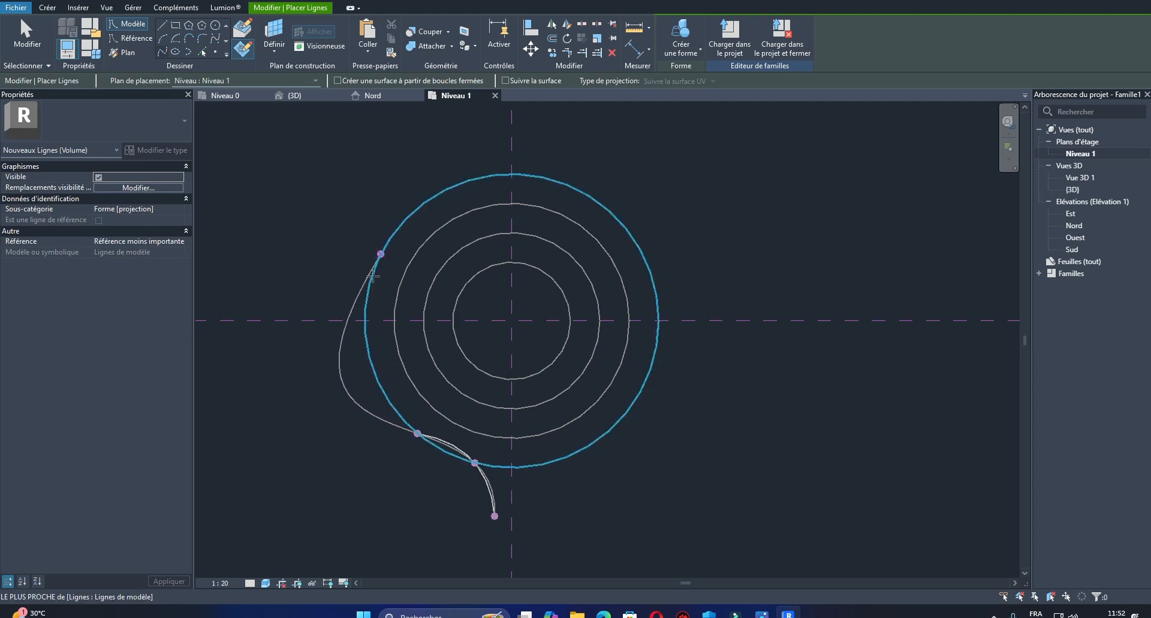
{"action": "left_click", "coordinate": [386, 397]}
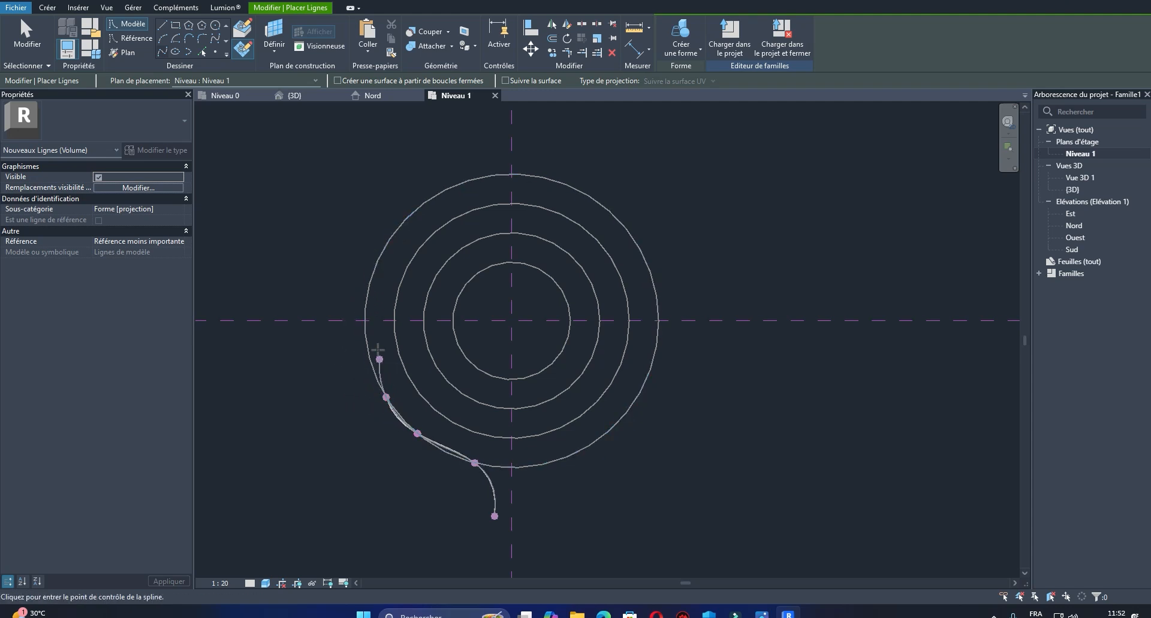
{"action": "left_click", "coordinate": [365, 311]}
{"action": "left_click", "coordinate": [382, 250]}
{"action": "left_click", "coordinate": [475, 178]}
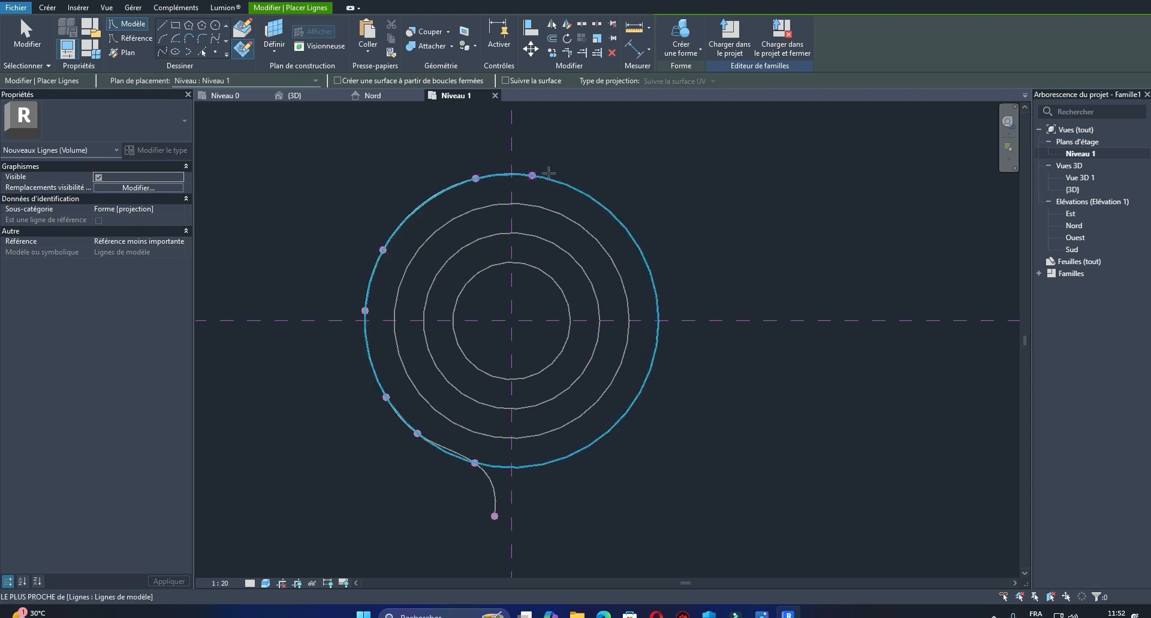
Step: Continue the spline clockwise along the right half of the outermost circle down to its lower-right part
{"action": "left_click", "coordinate": [564, 183]}
{"action": "left_click", "coordinate": [619, 221]}
{"action": "left_click", "coordinate": [650, 273]}
{"action": "left_click", "coordinate": [656, 347]}
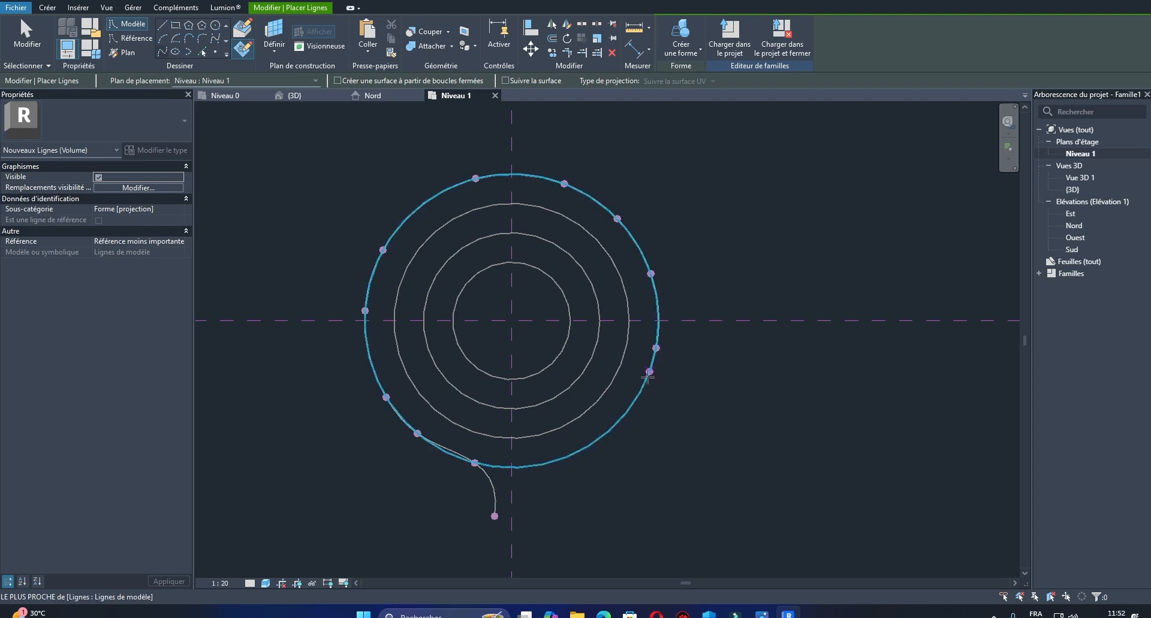
{"action": "left_click", "coordinate": [623, 415]}
Step: Bring the spline inward onto the second circle and place points along its bottom, past the vertical reference plane
{"action": "left_click", "coordinate": [548, 434]}
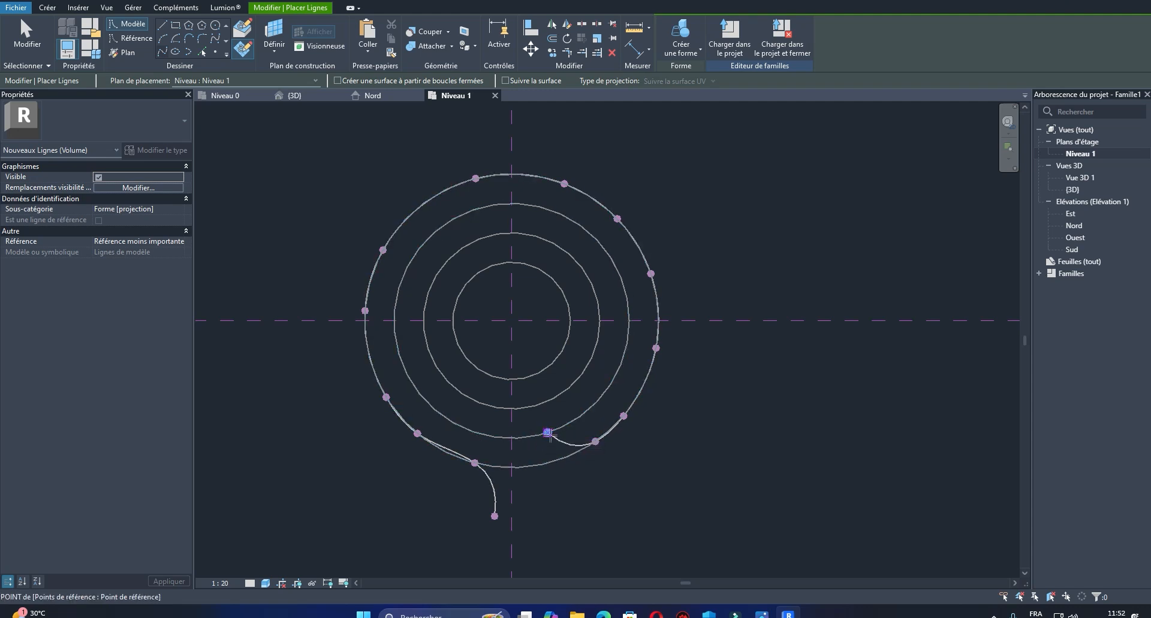
{"action": "scroll", "coordinate": [548, 434], "scroll_direction": "up", "scroll_amount": 3}
{"action": "middle_click_drag", "start_coordinate": [506, 431], "coordinate": [599, 438]}
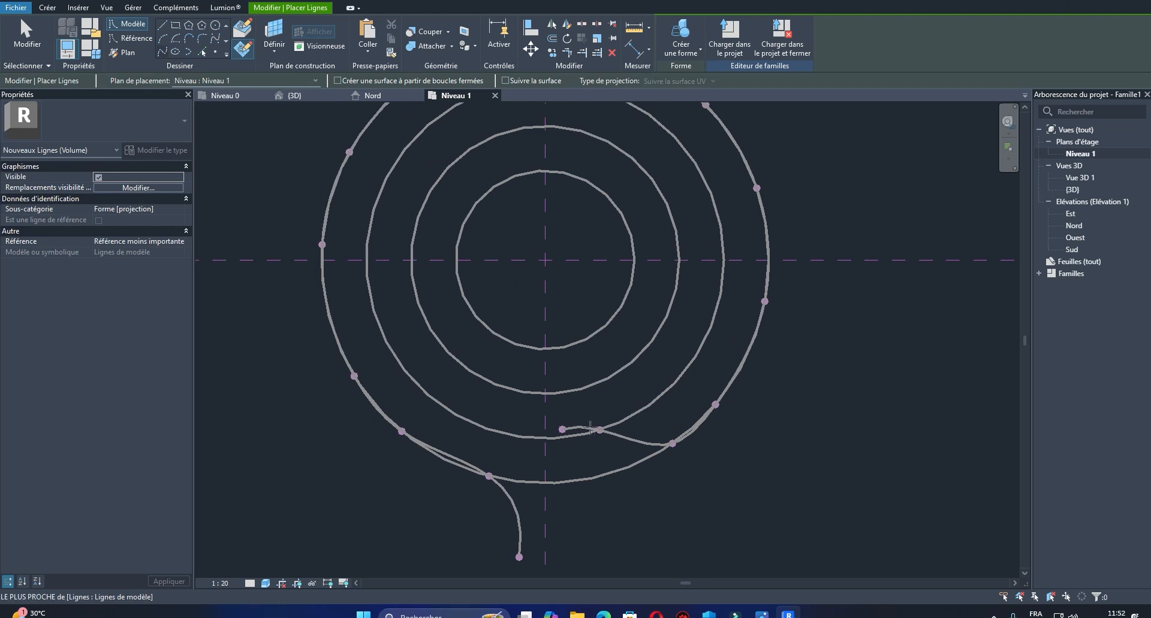
{"action": "scroll", "coordinate": [589, 426], "scroll_direction": "down", "scroll_amount": 2}
{"action": "scroll", "coordinate": [568, 430], "scroll_direction": "up", "scroll_amount": 3}
{"action": "scroll", "coordinate": [585, 430], "scroll_direction": "up", "scroll_amount": 3}
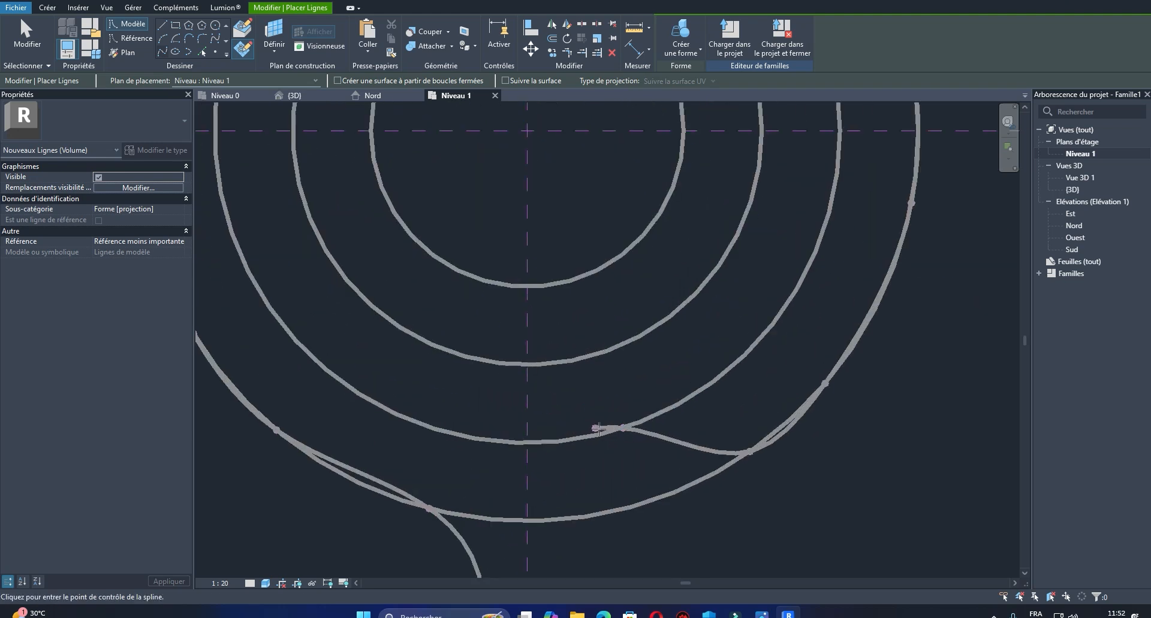
{"action": "scroll", "coordinate": [511, 438], "scroll_direction": "down", "scroll_amount": 2}
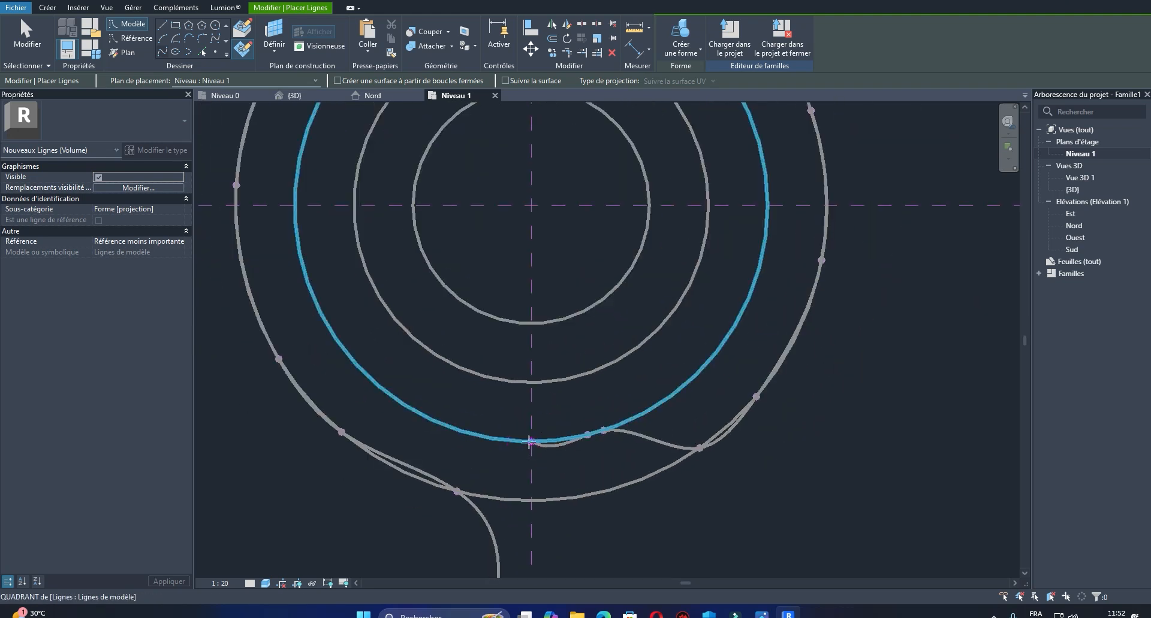
{"action": "left_click", "coordinate": [561, 439]}
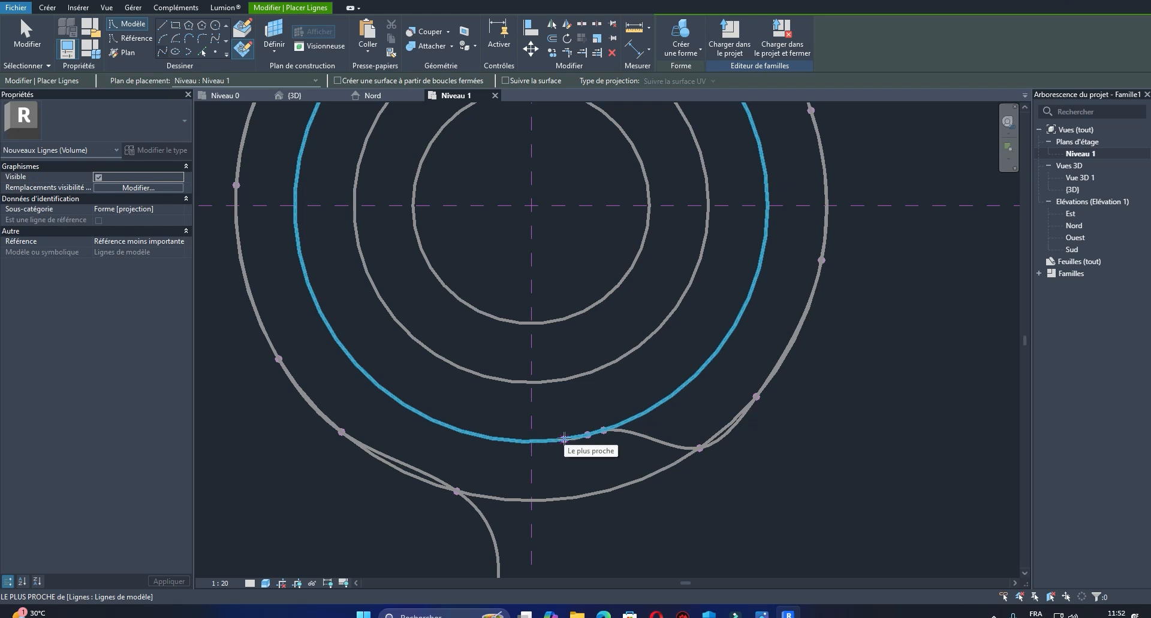
{"action": "left_click", "coordinate": [492, 438]}
Step: Trace the second circle clockwise with spline points, over the top and down to its lower-right part
{"action": "scroll", "coordinate": [492, 437], "scroll_direction": "down", "scroll_amount": 2}
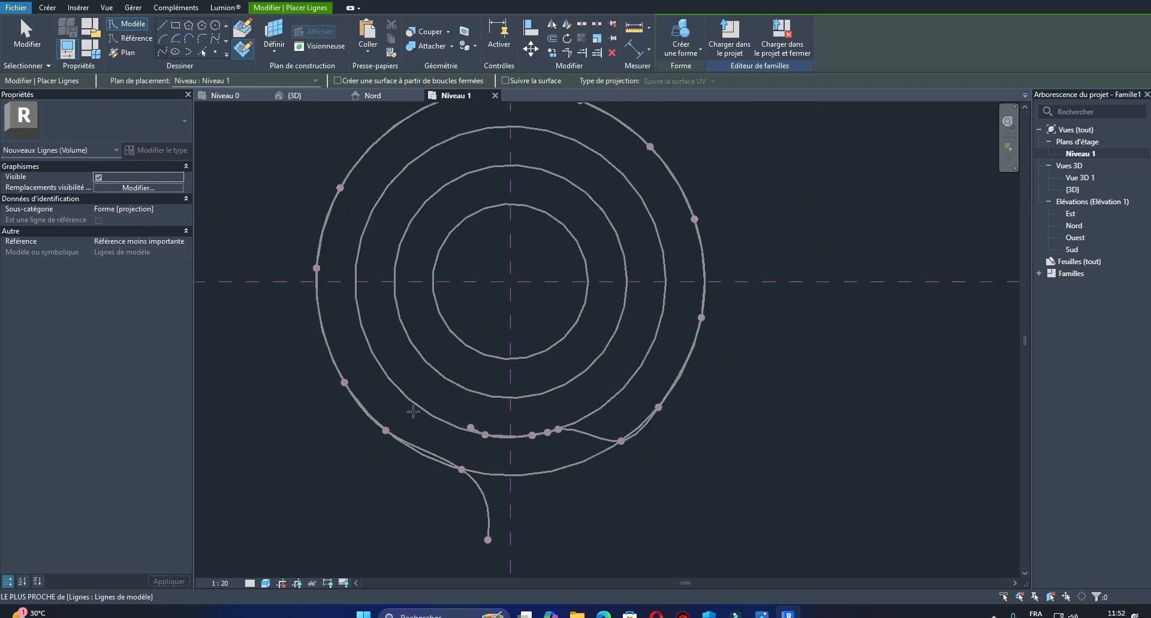
{"action": "left_click", "coordinate": [401, 392]}
{"action": "left_click", "coordinate": [356, 306]}
{"action": "left_click", "coordinate": [431, 147]}
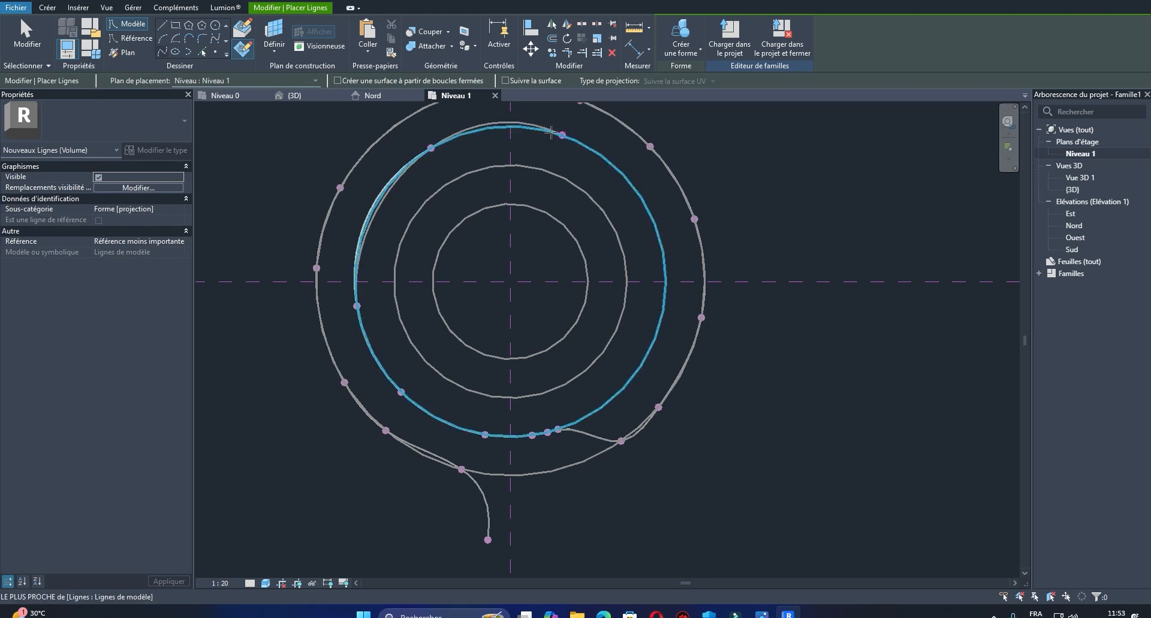
{"action": "left_click", "coordinate": [507, 126]}
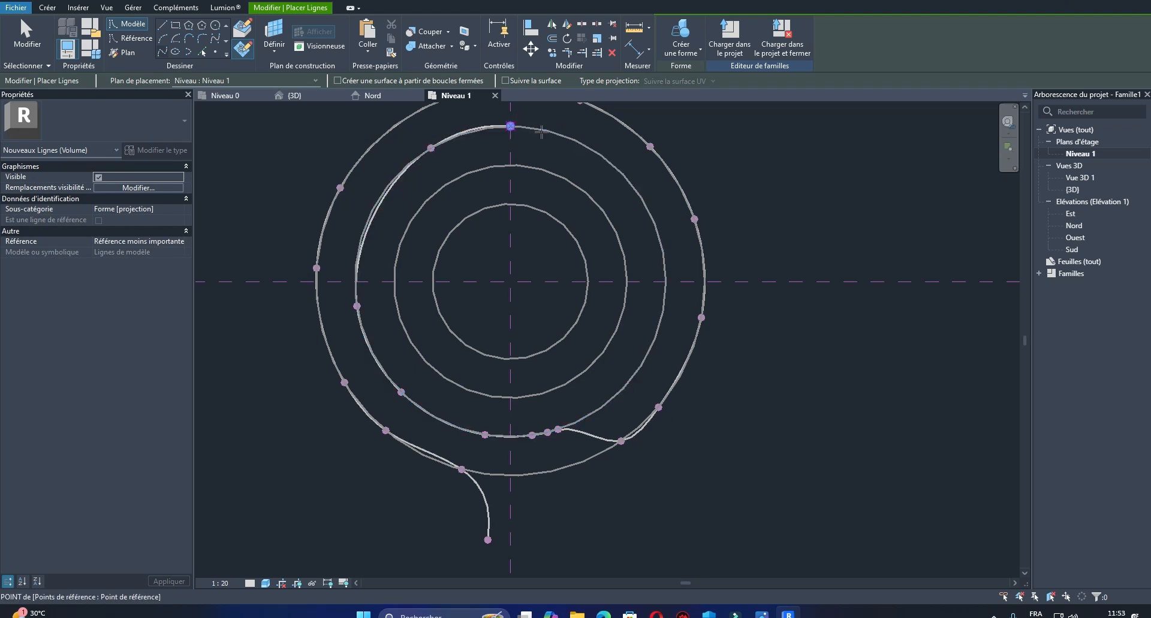
{"action": "left_click", "coordinate": [663, 250]}
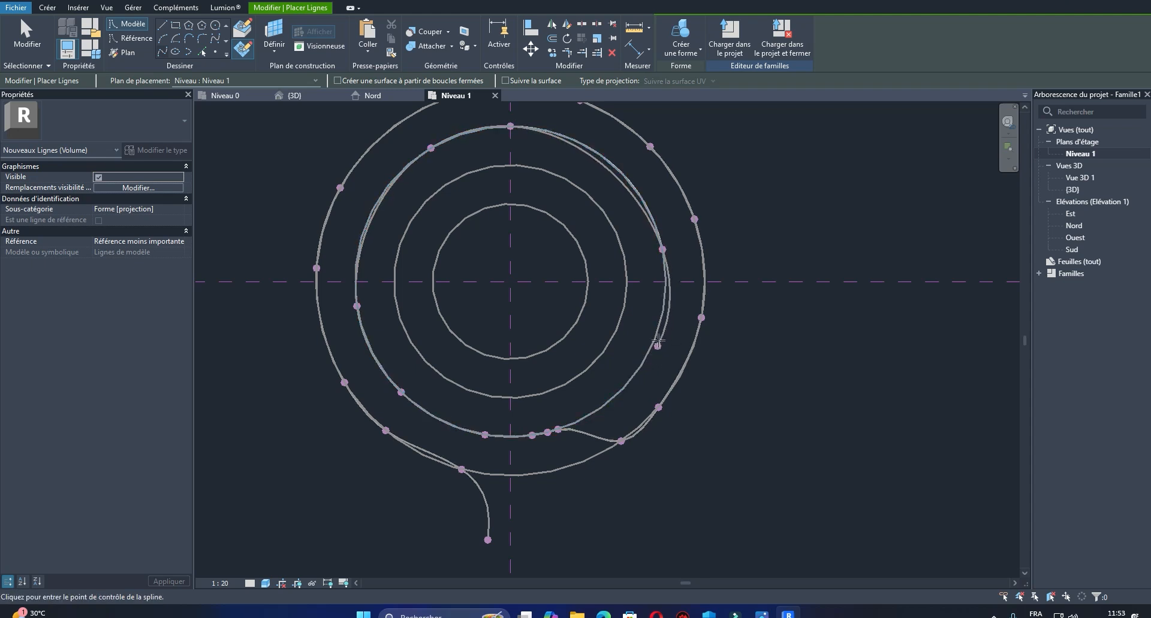
{"action": "left_click", "coordinate": [654, 342]}
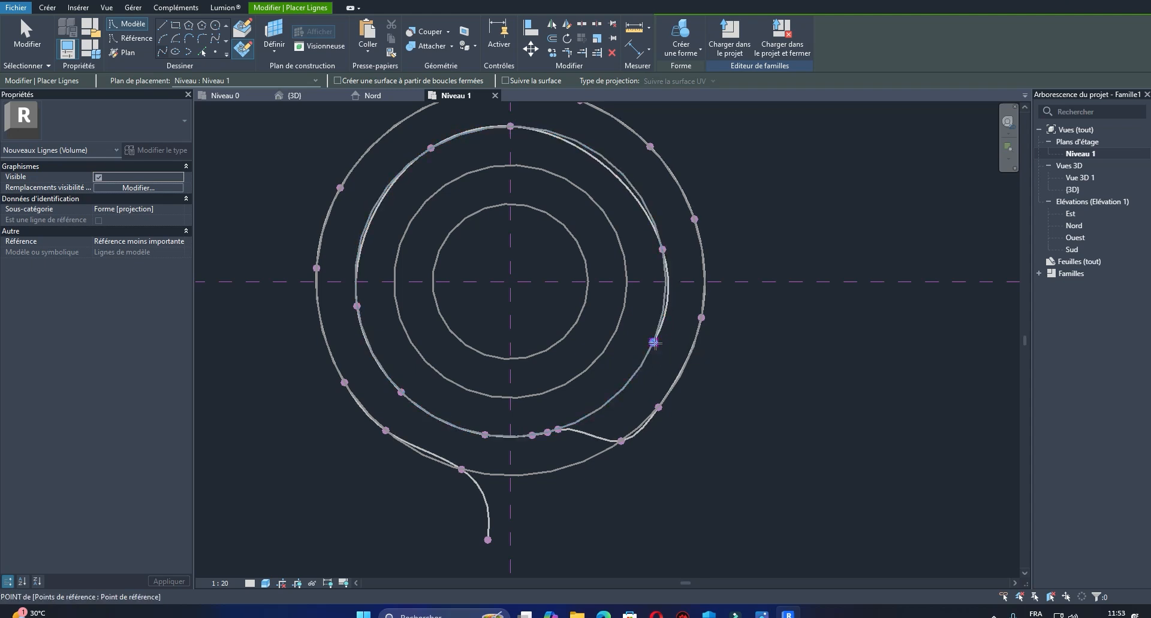
{"action": "scroll", "coordinate": [612, 399], "scroll_direction": "up", "scroll_amount": 1}
{"action": "scroll", "coordinate": [613, 399], "scroll_direction": "up", "scroll_amount": 1}
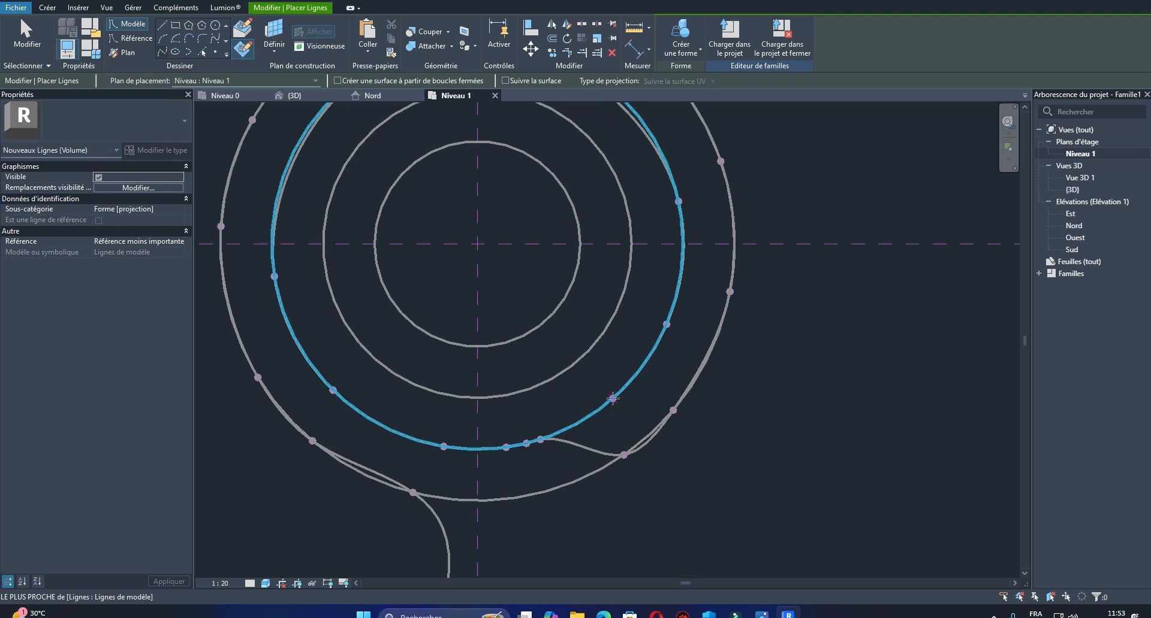
{"action": "left_click", "coordinate": [616, 397]}
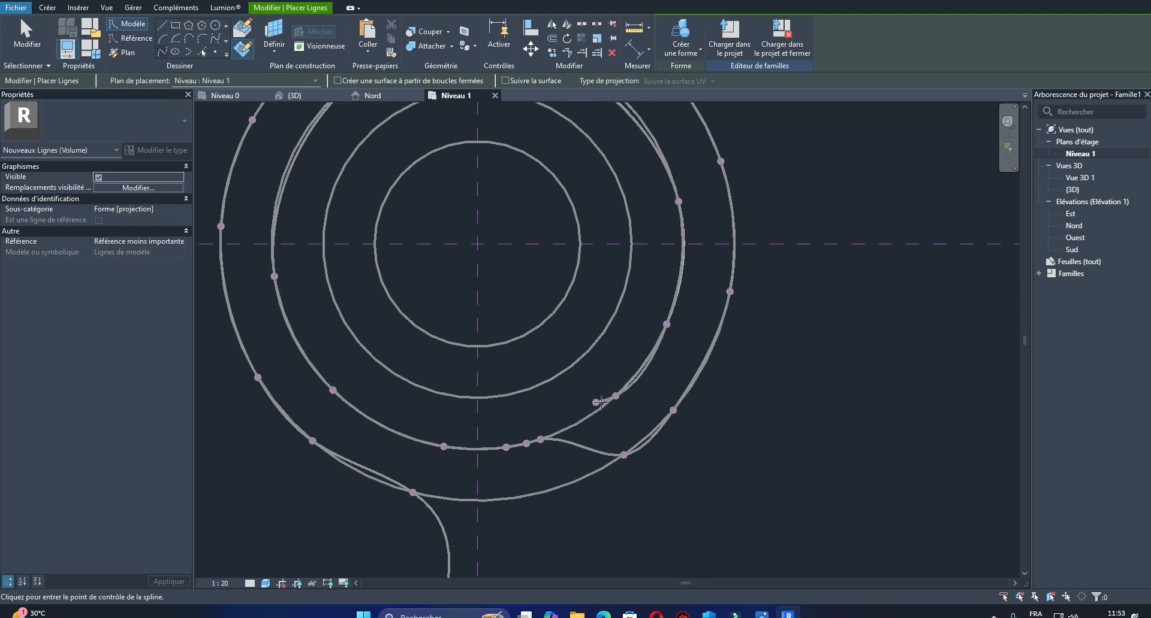
Step: Bring the spline inward onto the third circle and place points along its bottom, just past the vertical reference plane
{"action": "scroll", "coordinate": [600, 402], "scroll_direction": "up", "scroll_amount": 2}
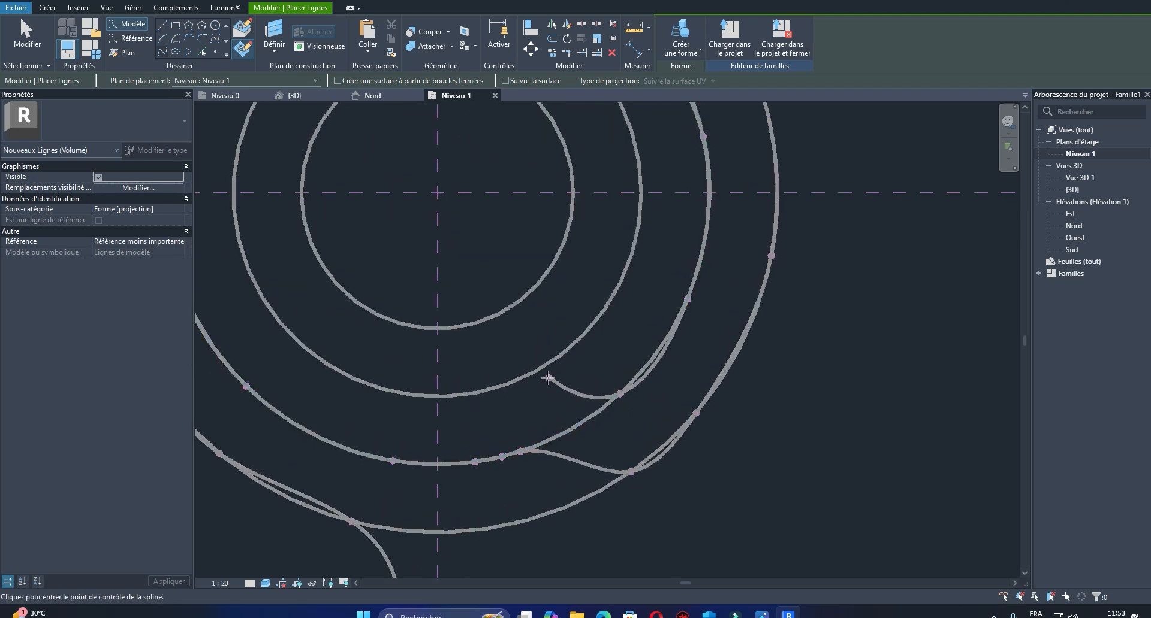
{"action": "left_click", "coordinate": [516, 381]}
{"action": "scroll", "coordinate": [493, 383], "scroll_direction": "up", "scroll_amount": 5}
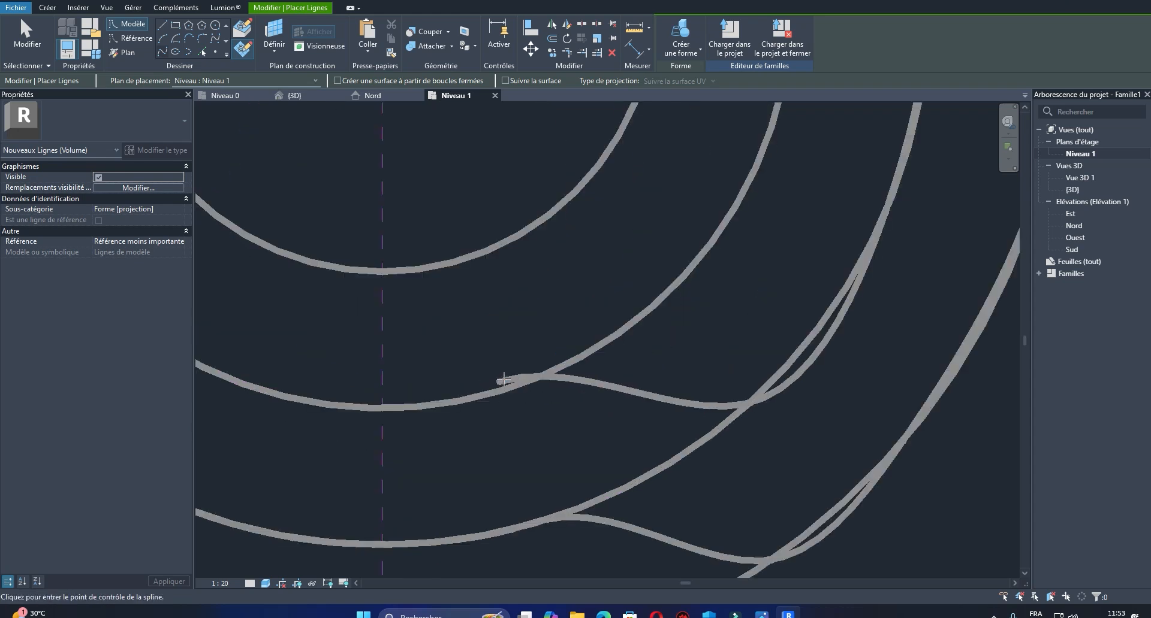
{"action": "scroll", "coordinate": [514, 385], "scroll_direction": "down", "scroll_amount": 5}
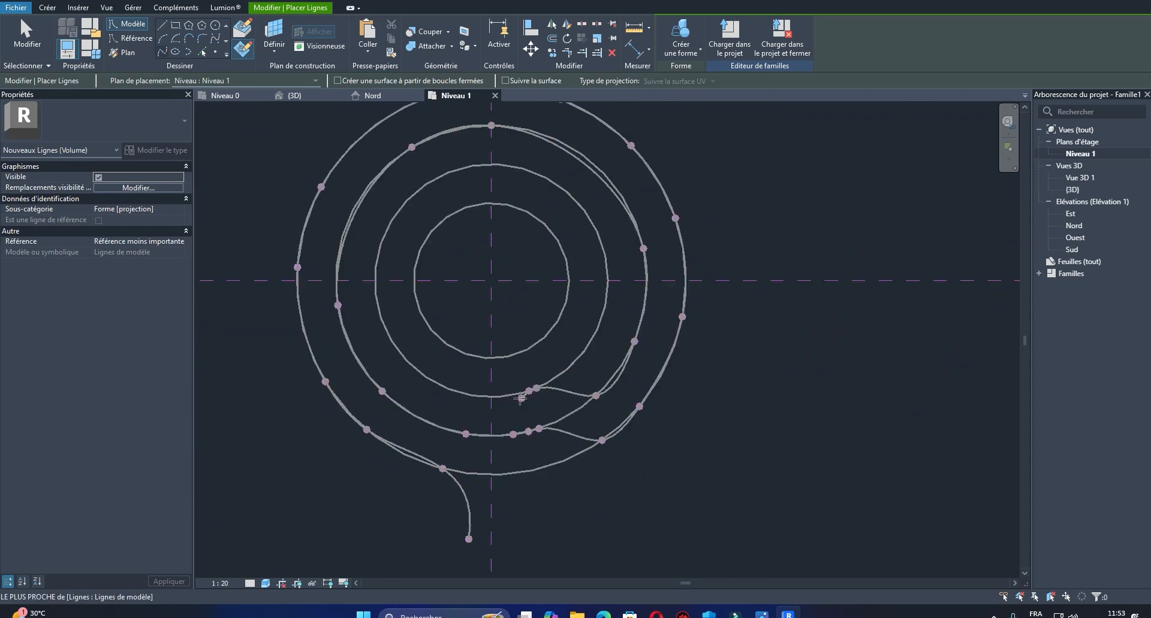
{"action": "scroll", "coordinate": [513, 391], "scroll_direction": "up", "scroll_amount": 2}
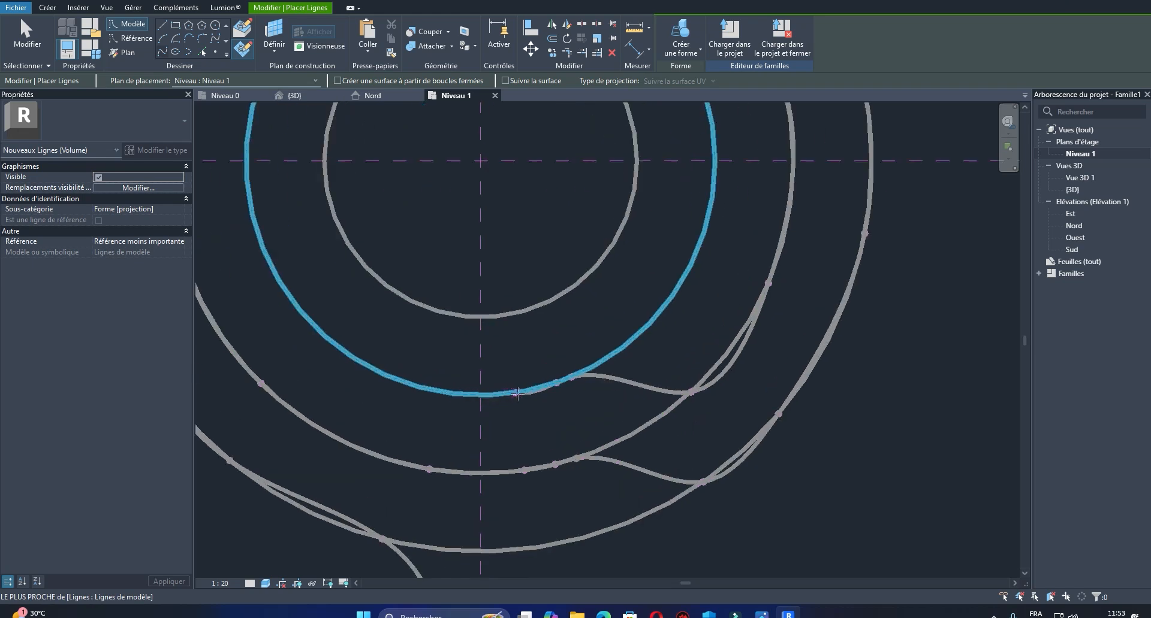
{"action": "scroll", "coordinate": [522, 393], "scroll_direction": "down", "scroll_amount": 2}
{"action": "left_click", "coordinate": [462, 392]}
Step: Trace the third circle clockwise with spline points, over the top and down to its lower-right part
{"action": "left_click", "coordinate": [361, 316]}
{"action": "scroll", "coordinate": [361, 316], "scroll_direction": "down", "scroll_amount": 3}
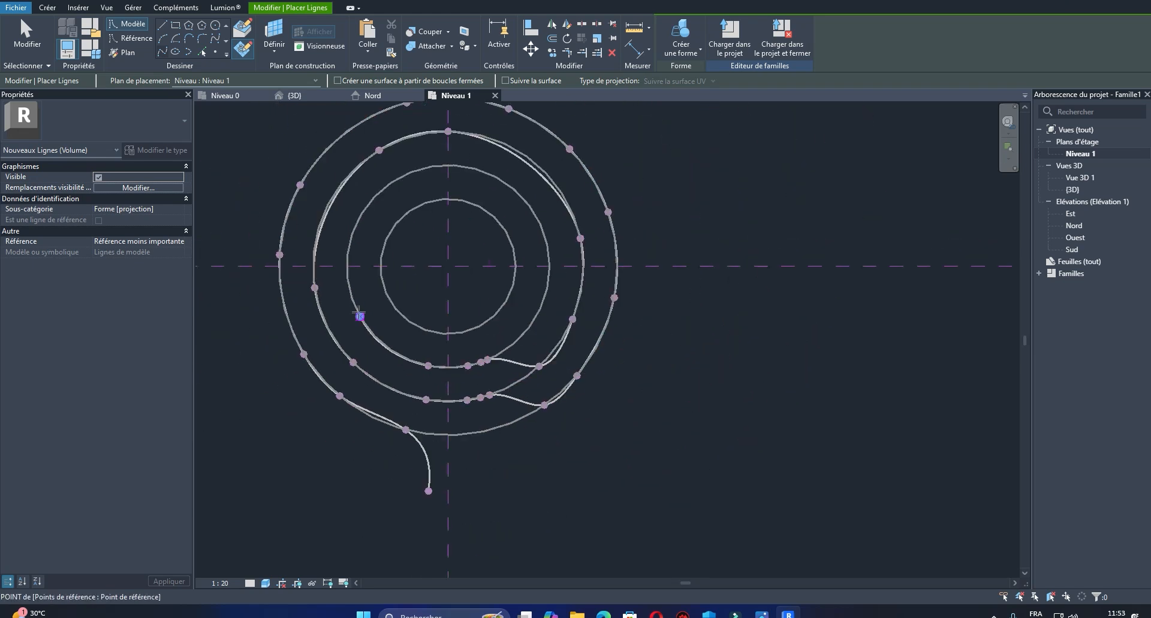
{"action": "scroll", "coordinate": [347, 257], "scroll_direction": "up", "scroll_amount": 2}
{"action": "left_click", "coordinate": [347, 259]}
{"action": "scroll", "coordinate": [348, 257], "scroll_direction": "down", "scroll_amount": 1}
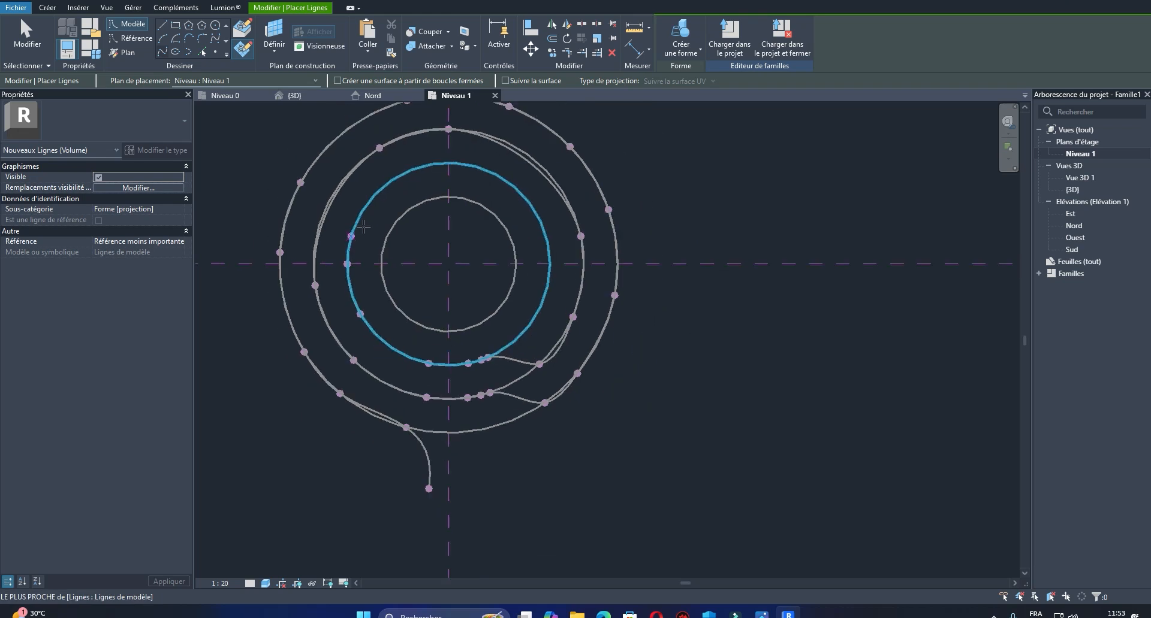
{"action": "left_click", "coordinate": [381, 187]}
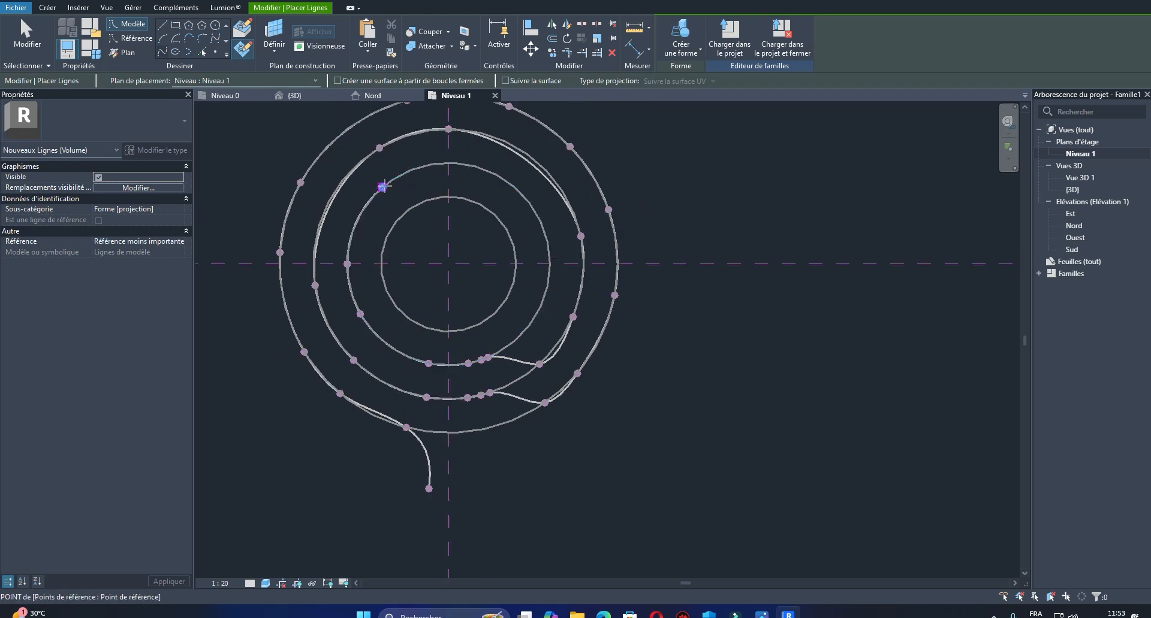
{"action": "left_click", "coordinate": [449, 163]}
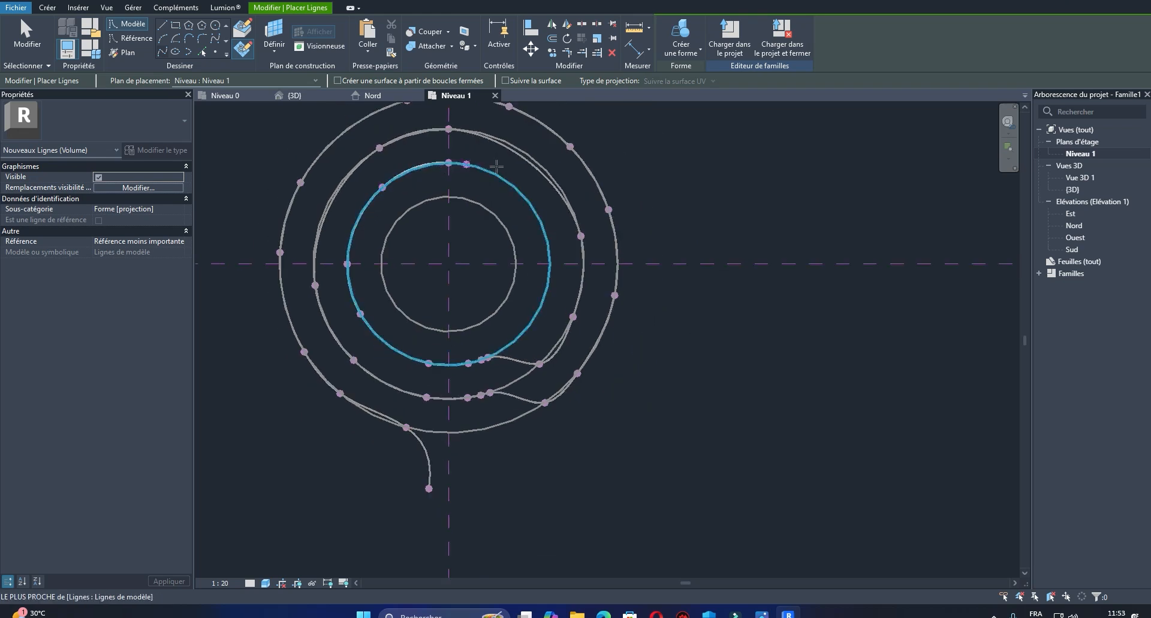
{"action": "left_click", "coordinate": [533, 208]}
{"action": "scroll", "coordinate": [546, 270], "scroll_direction": "up", "scroll_amount": 1}
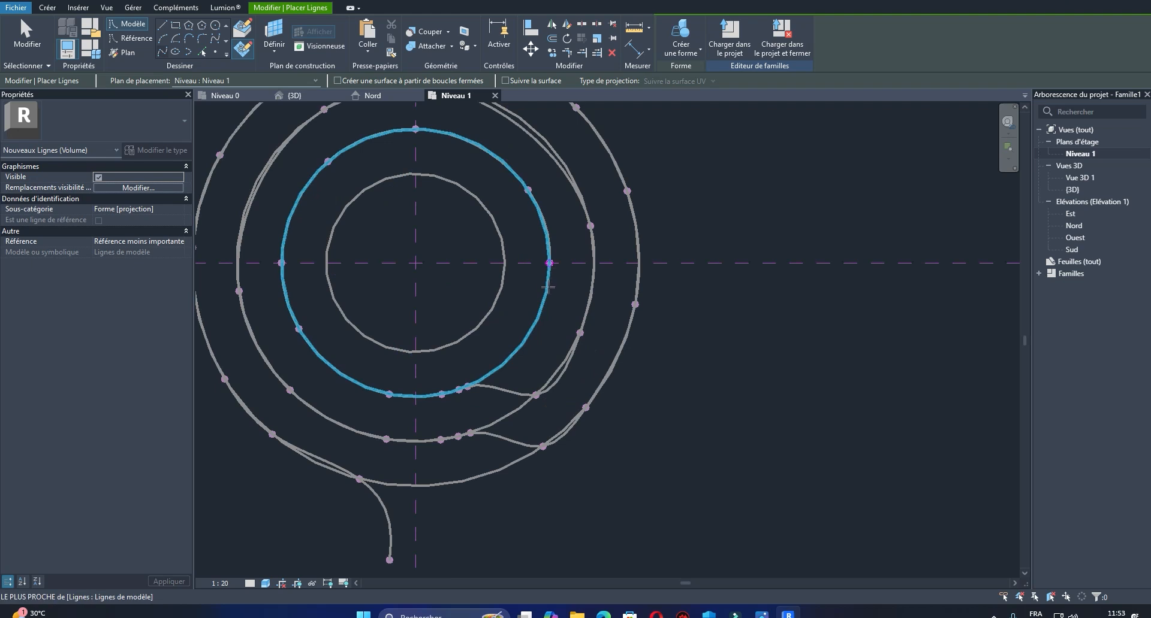
{"action": "left_click", "coordinate": [549, 263]}
{"action": "left_click", "coordinate": [535, 323]}
Step: Bring the spline inward onto the innermost circle and place points along its bottom, up to the vertical reference plane
{"action": "scroll", "coordinate": [474, 342], "scroll_direction": "up", "scroll_amount": 2}
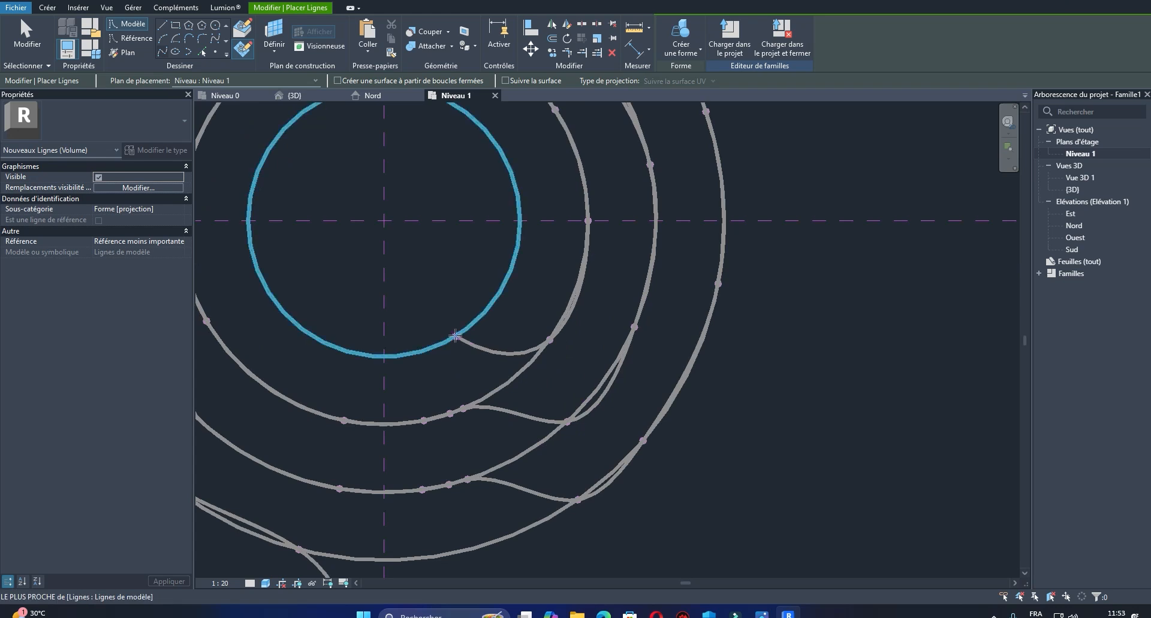
{"action": "left_click", "coordinate": [455, 334]}
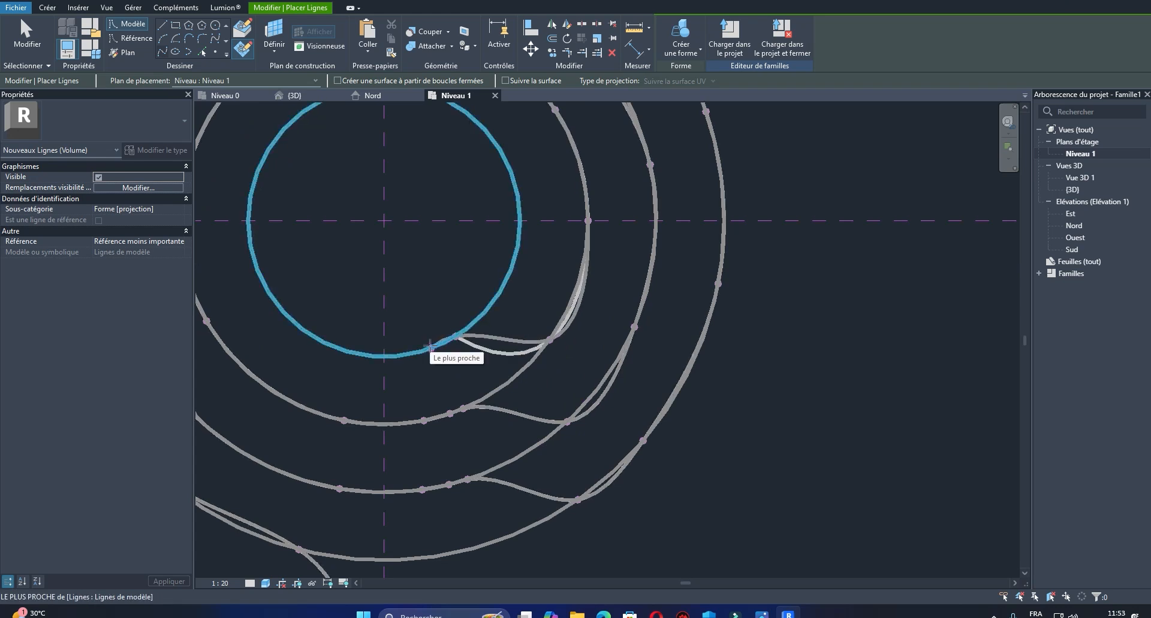
{"action": "left_click", "coordinate": [442, 343]}
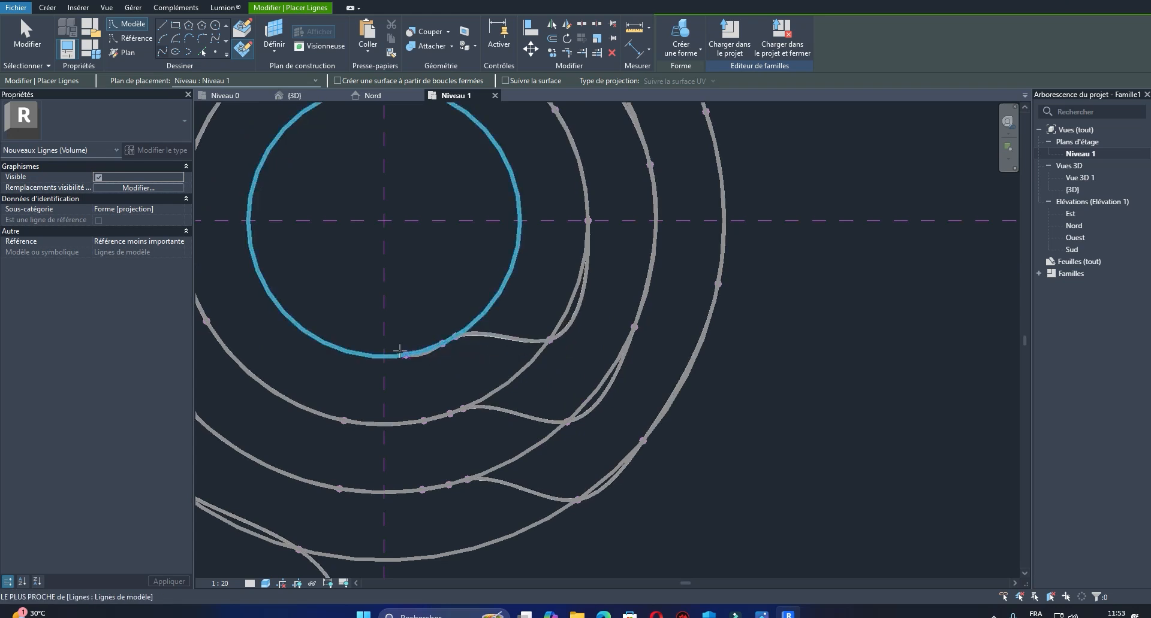
{"action": "left_click", "coordinate": [428, 350]}
{"action": "left_click", "coordinate": [384, 357]}
Step: Trace the innermost circle clockwise with spline points, over the top and down to its lower-right part
{"action": "left_click", "coordinate": [248, 220]}
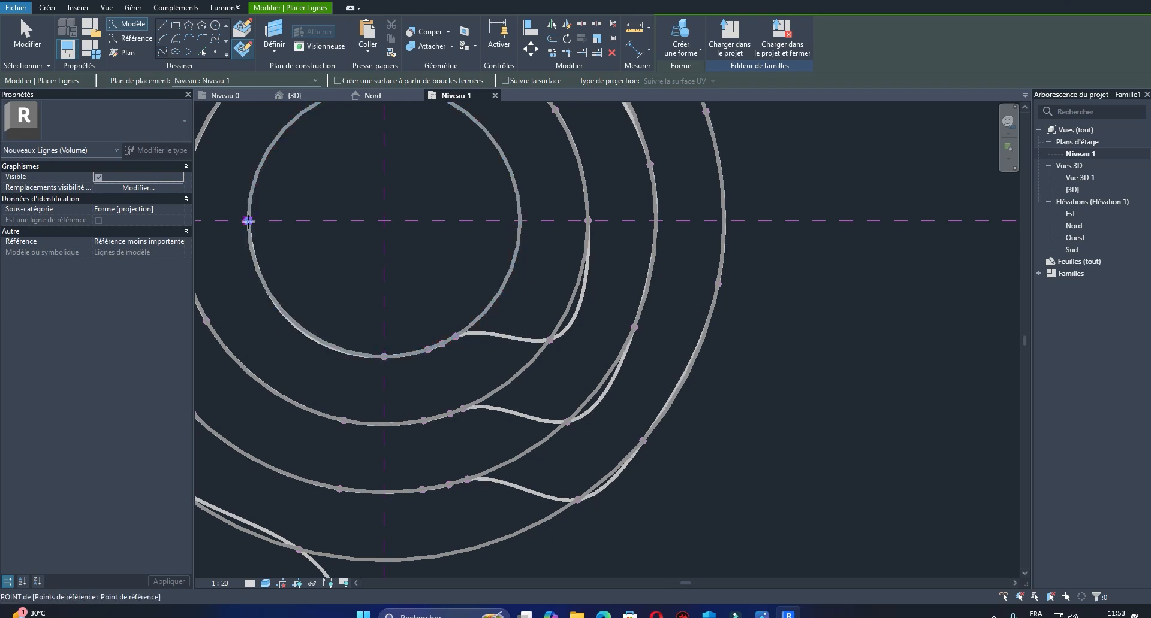
{"action": "scroll", "coordinate": [249, 223], "scroll_direction": "down", "scroll_amount": 2}
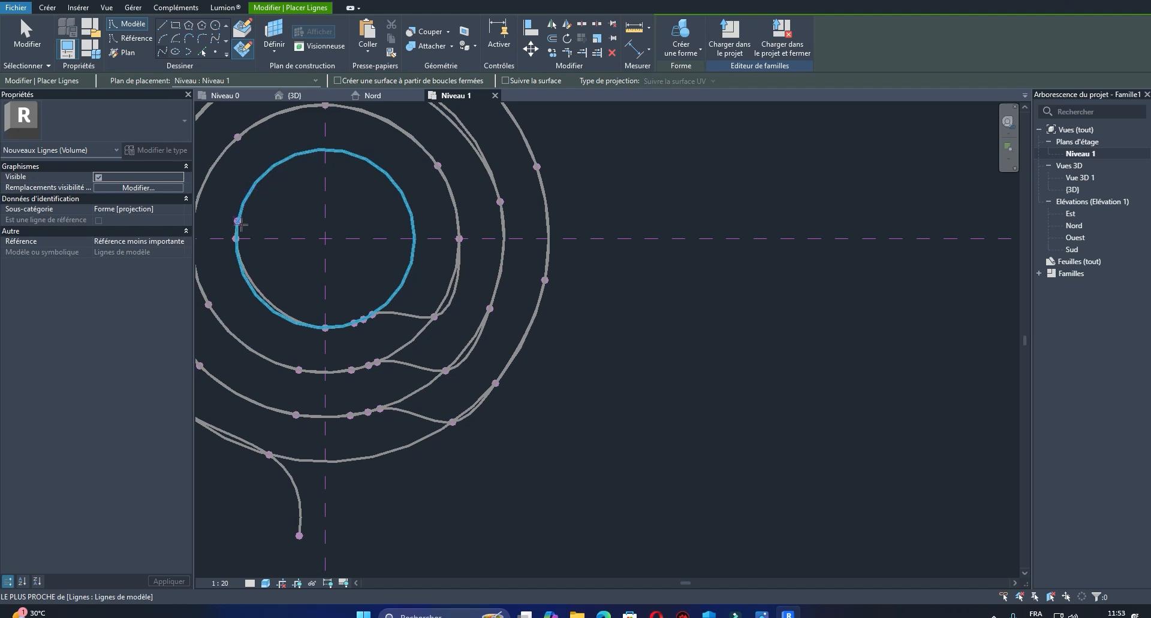
{"action": "scroll", "coordinate": [237, 227], "scroll_direction": "up", "scroll_amount": 3}
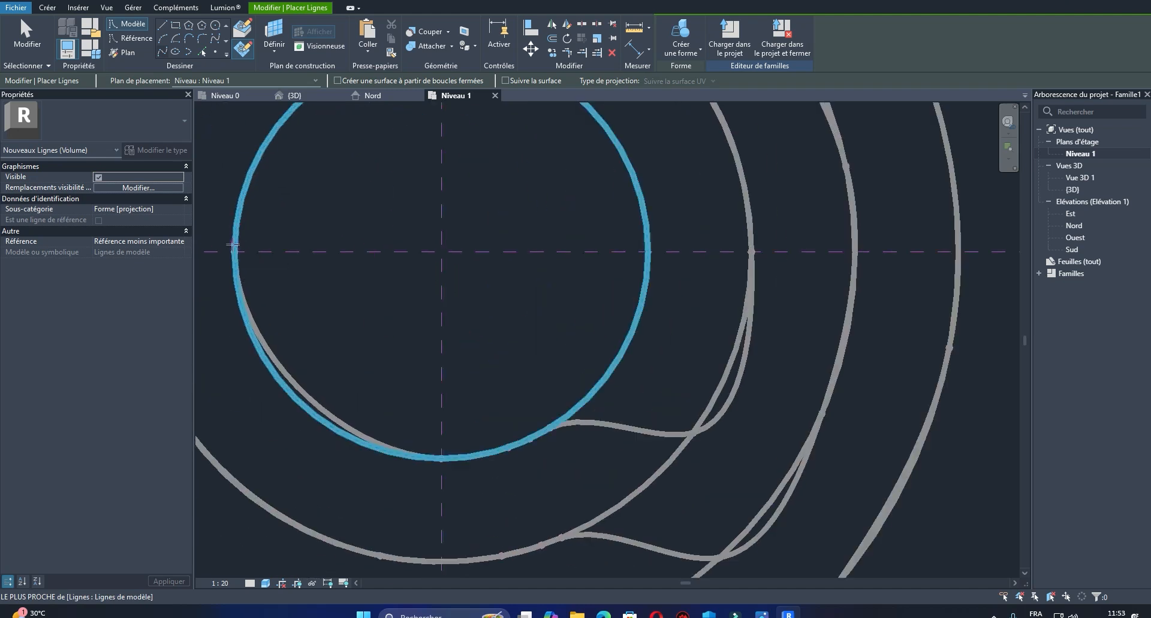
{"action": "scroll", "coordinate": [234, 238], "scroll_direction": "down", "scroll_amount": 5}
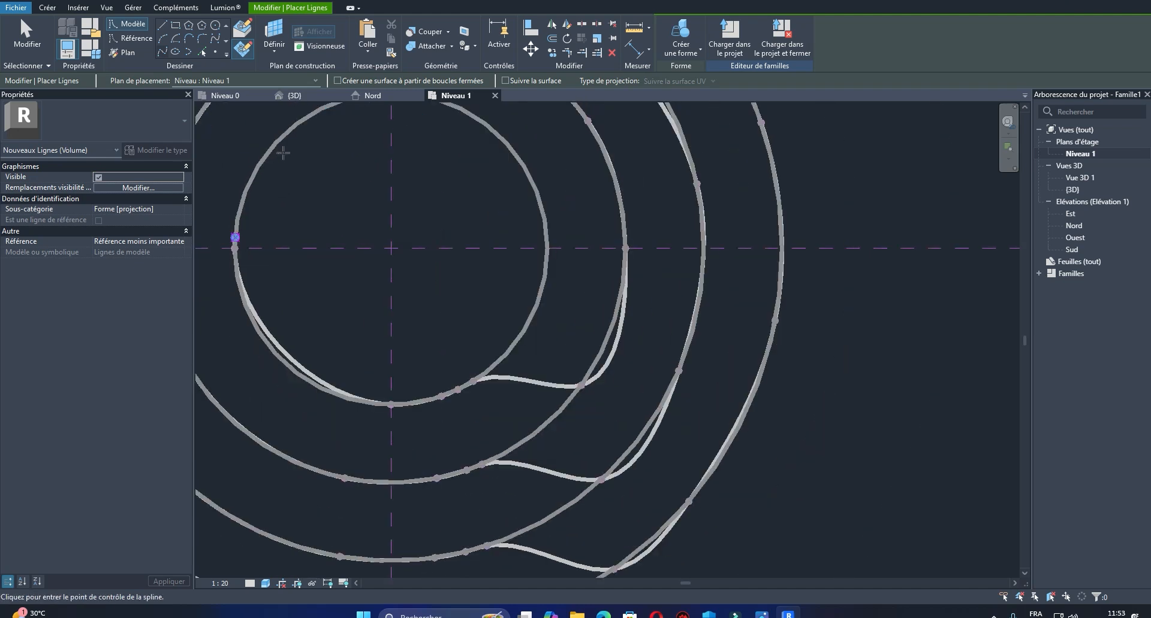
{"action": "middle_click_drag", "start_coordinate": [234, 242], "coordinate": [272, 318]}
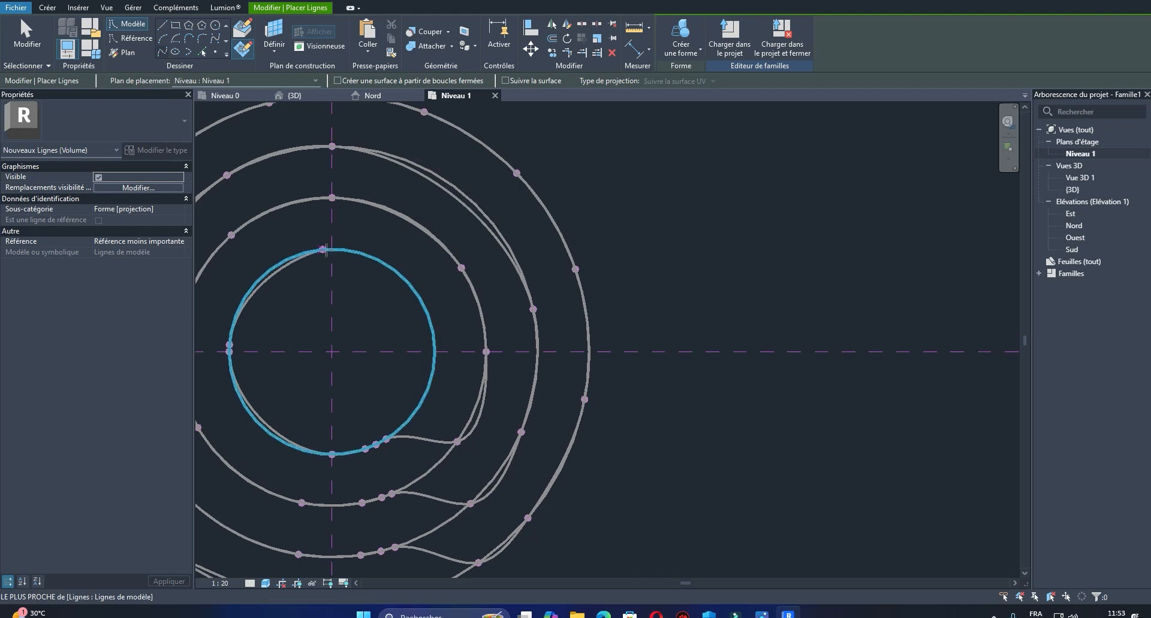
{"action": "left_click", "coordinate": [256, 281]}
{"action": "left_click", "coordinate": [332, 248]}
{"action": "left_click", "coordinate": [406, 279]}
{"action": "left_click", "coordinate": [436, 351]}
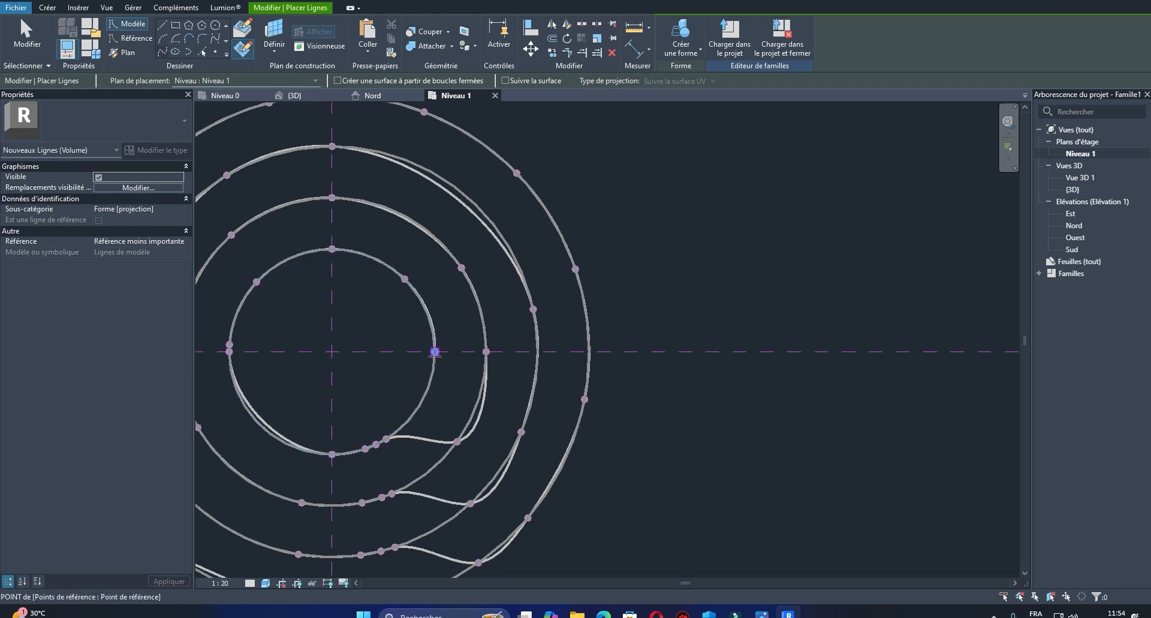
{"action": "left_click", "coordinate": [425, 396]}
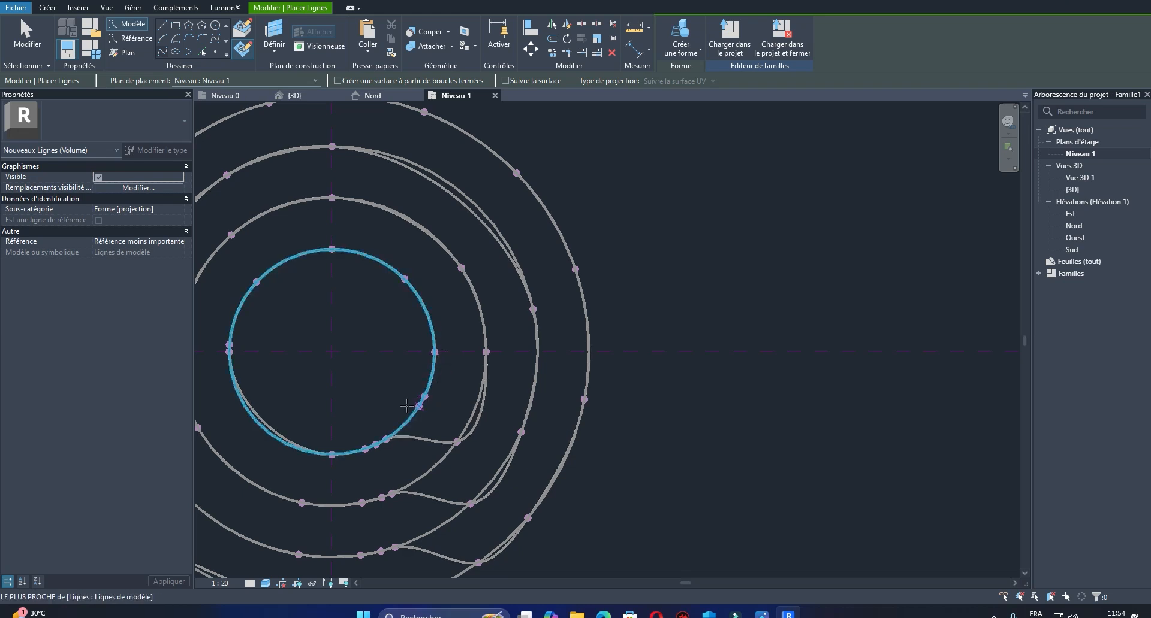
Step: Curl the spline into the innermost circle, end it at a point just above and left of the centre, and leave the command
{"action": "left_click", "coordinate": [373, 410]}
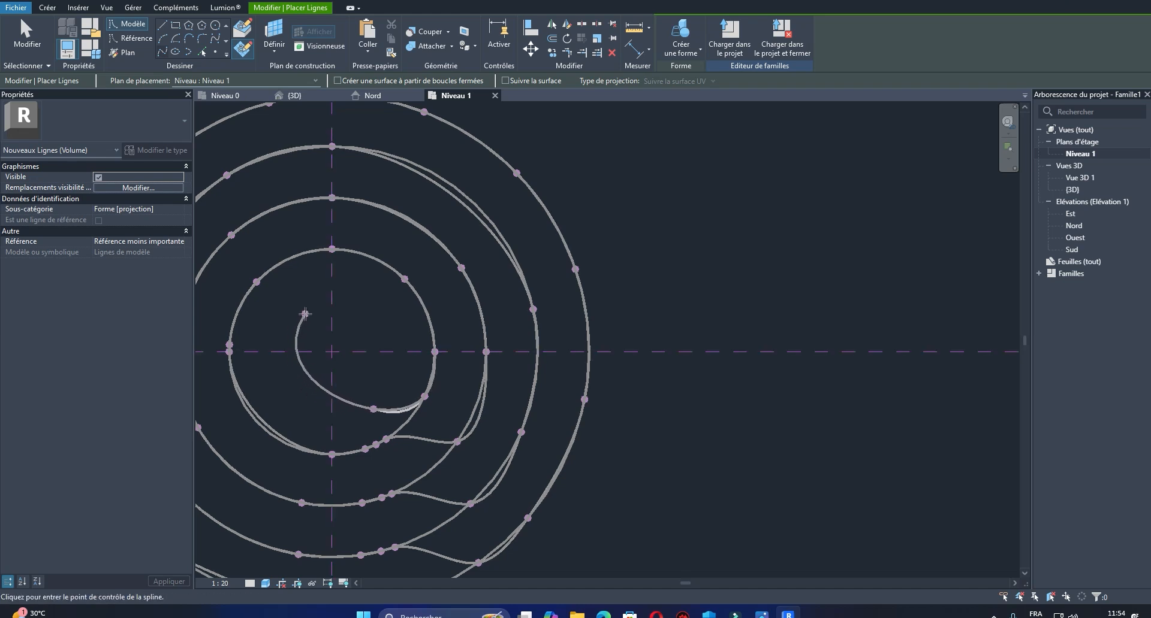
{"action": "left_click", "coordinate": [345, 286]}
{"action": "scroll", "coordinate": [352, 292], "scroll_direction": "down", "scroll_amount": 1}
{"action": "middle_click_drag", "start_coordinate": [356, 295], "coordinate": [430, 313]}
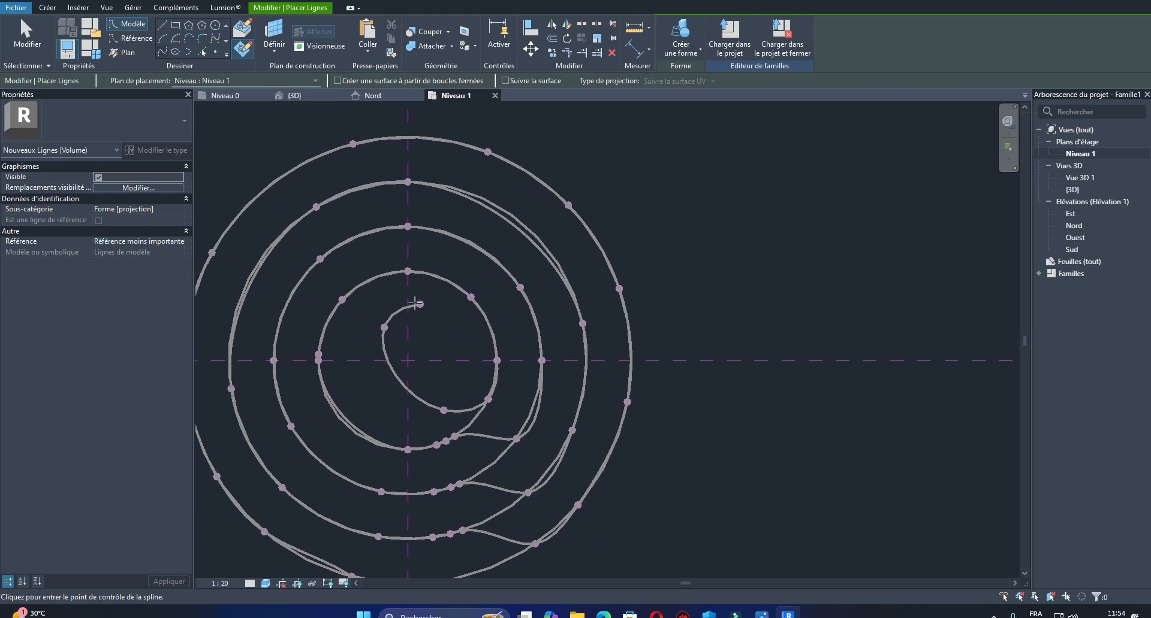
{"action": "key", "text": "Escape"}
{"action": "mouse_move", "coordinate": [438, 326]}
{"action": "middle_mouse_down"}
{"action": "mouse_move", "coordinate": [497, 296]}
{"action": "mouse_move", "coordinate": [488, 265]}
{"action": "middle_mouse_up"}
{"action": "key", "text": "Escape"}
{"action": "scroll", "coordinate": [451, 277], "scroll_direction": "down", "scroll_amount": 1}
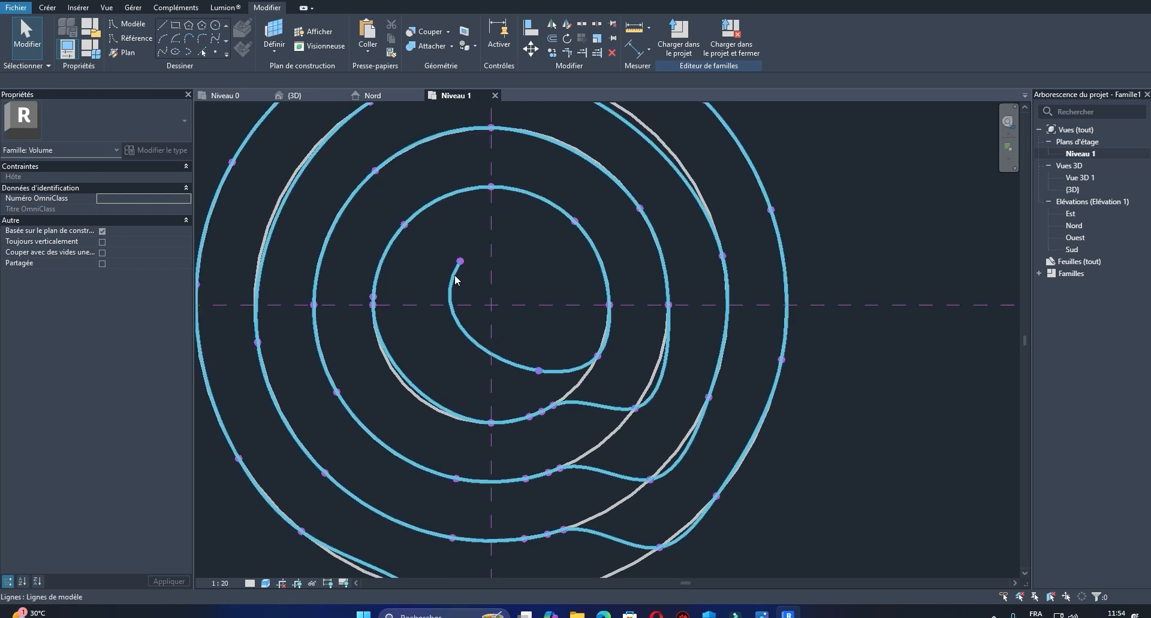
Step: Select the finished spiral spline and temporarily hide that element in the view
{"action": "left_click", "coordinate": [453, 275]}
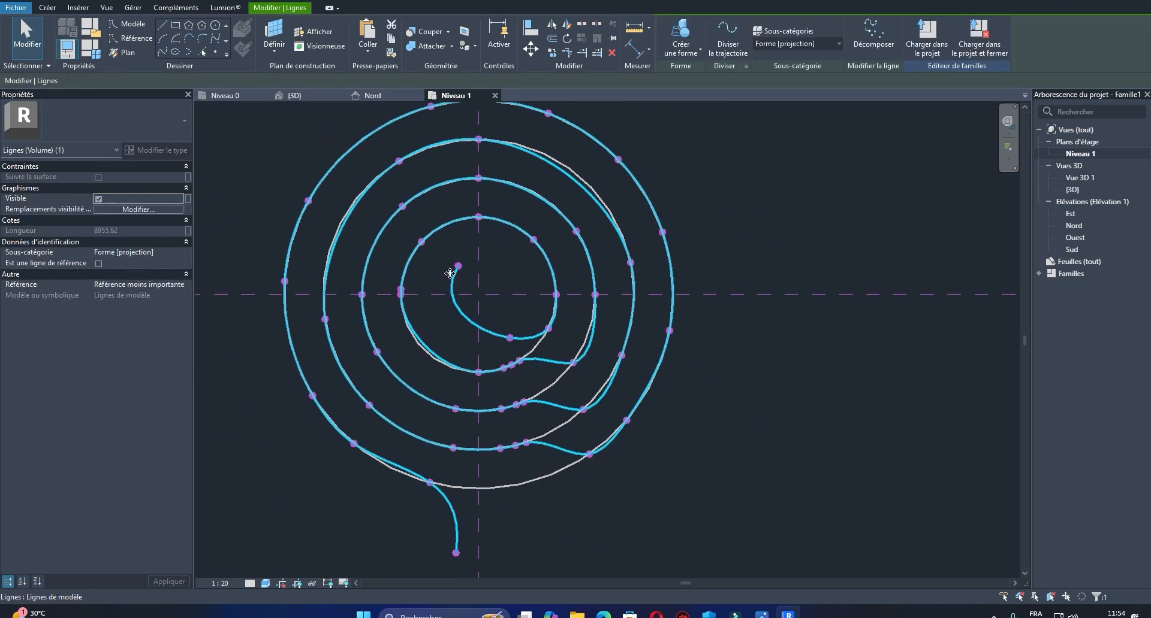
{"action": "right_click", "coordinate": [456, 280]}
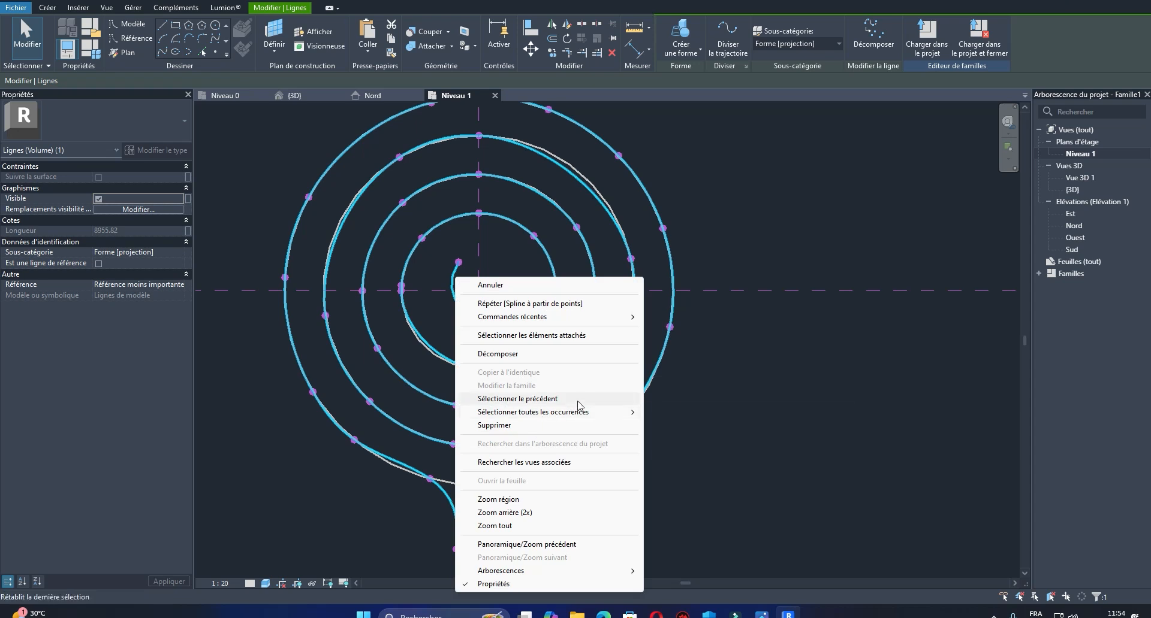
{"action": "mouse_move", "coordinate": [623, 416]}
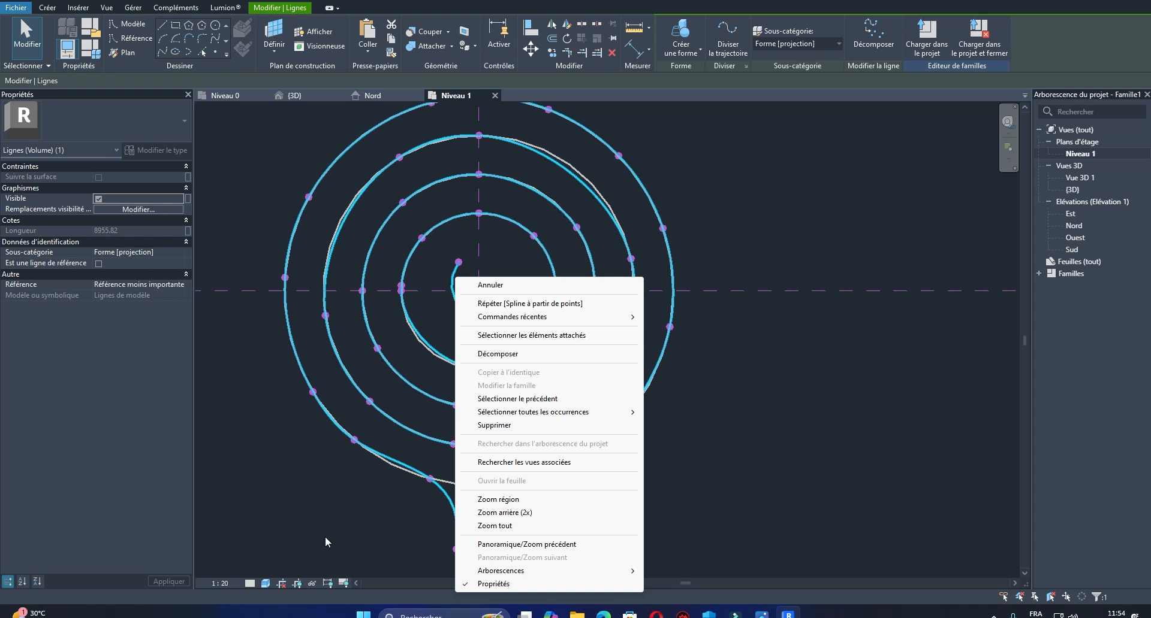
{"action": "left_click", "coordinate": [312, 583]}
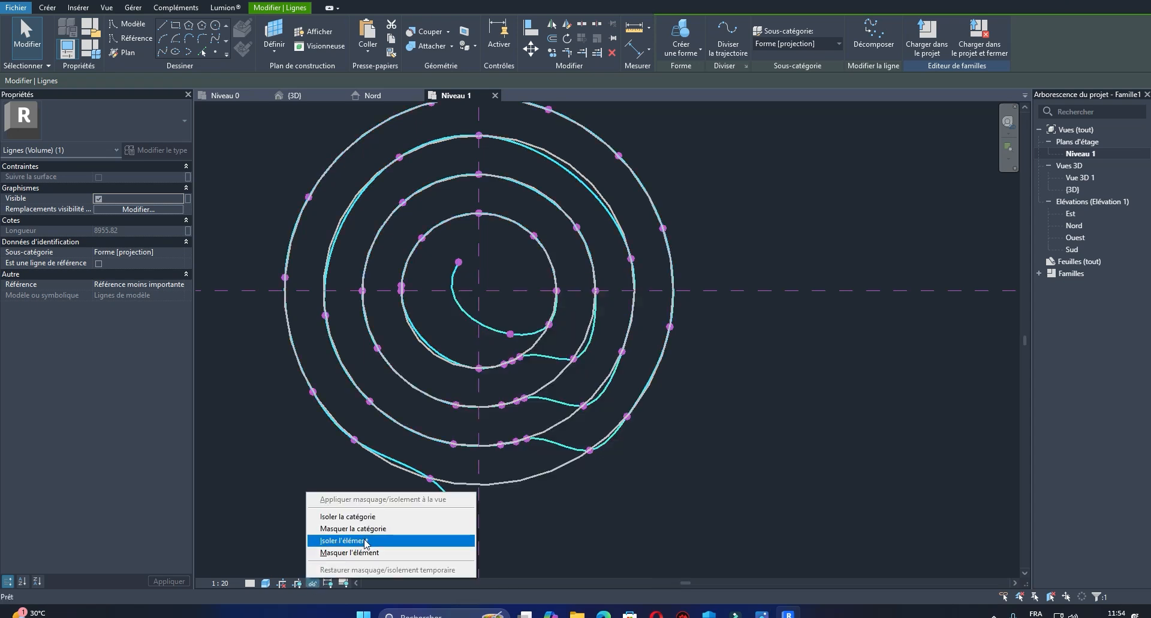
{"action": "left_click", "coordinate": [365, 542]}
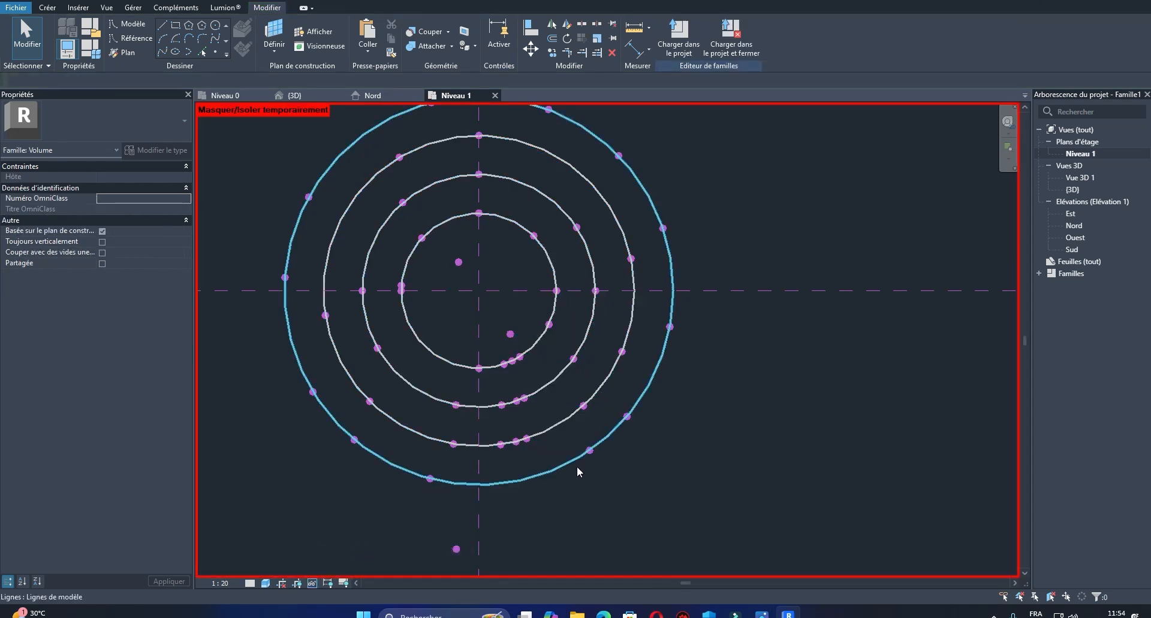
Step: Select the four concentric guide circles and delete them
{"action": "scroll", "coordinate": [678, 446], "scroll_direction": "down", "scroll_amount": 1}
{"action": "scroll", "coordinate": [406, 392], "scroll_direction": "up", "scroll_amount": 2}
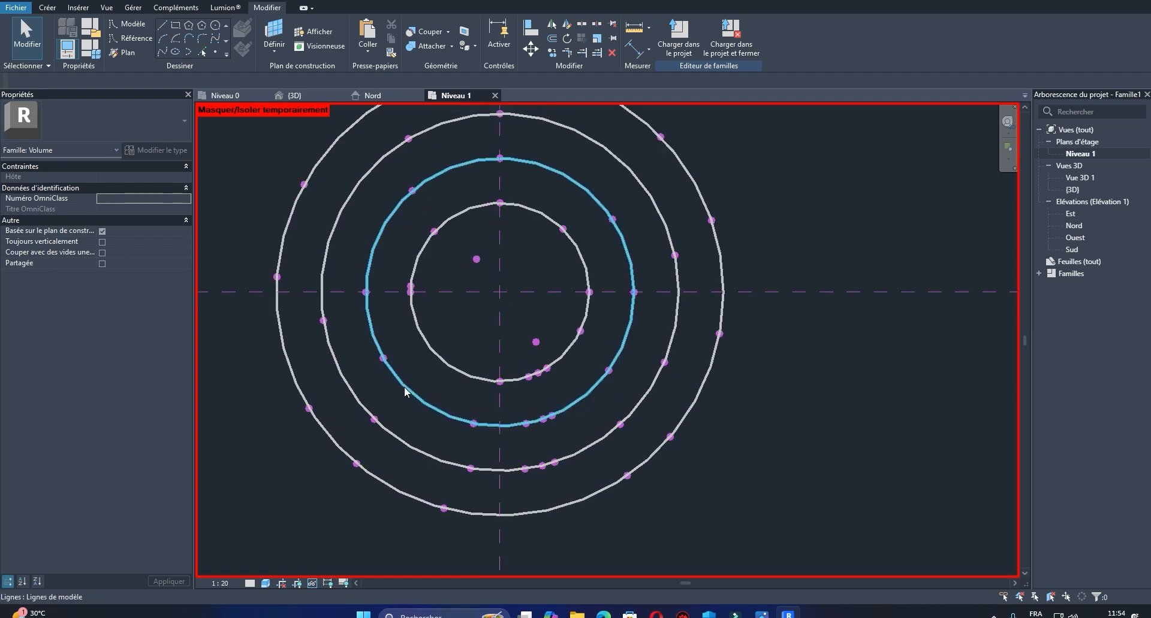
{"action": "left_click", "coordinate": [406, 393]}
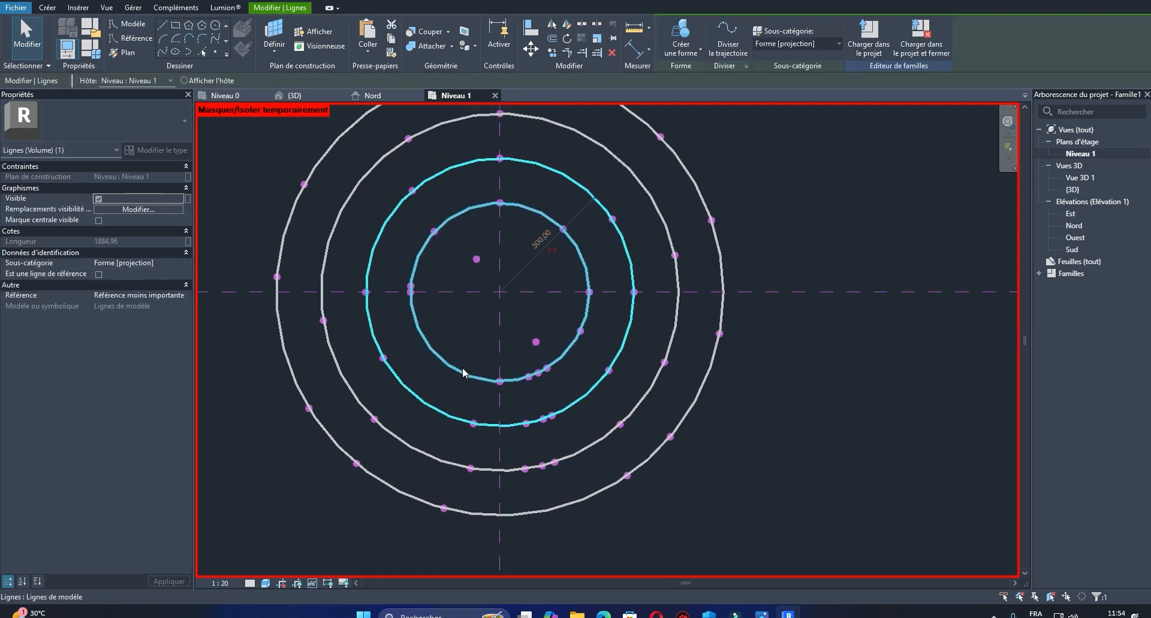
{"action": "left_click", "coordinate": [396, 442], "text": "ctrl"}
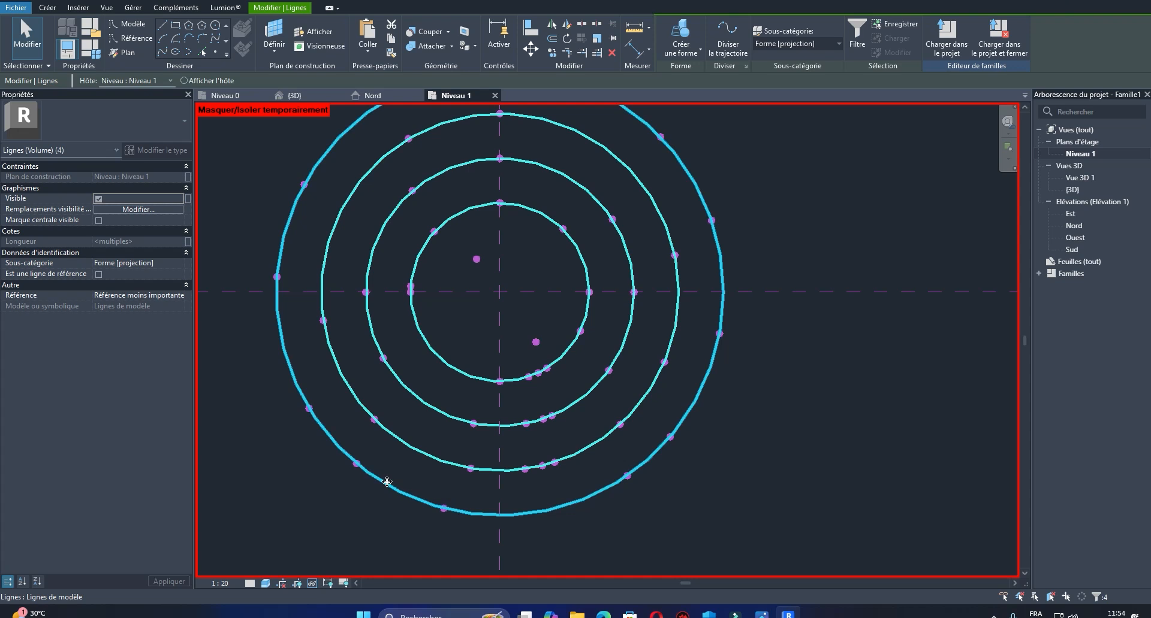
{"action": "key", "text": "Delete"}
{"action": "scroll", "coordinate": [445, 429], "scroll_direction": "down", "scroll_amount": 1}
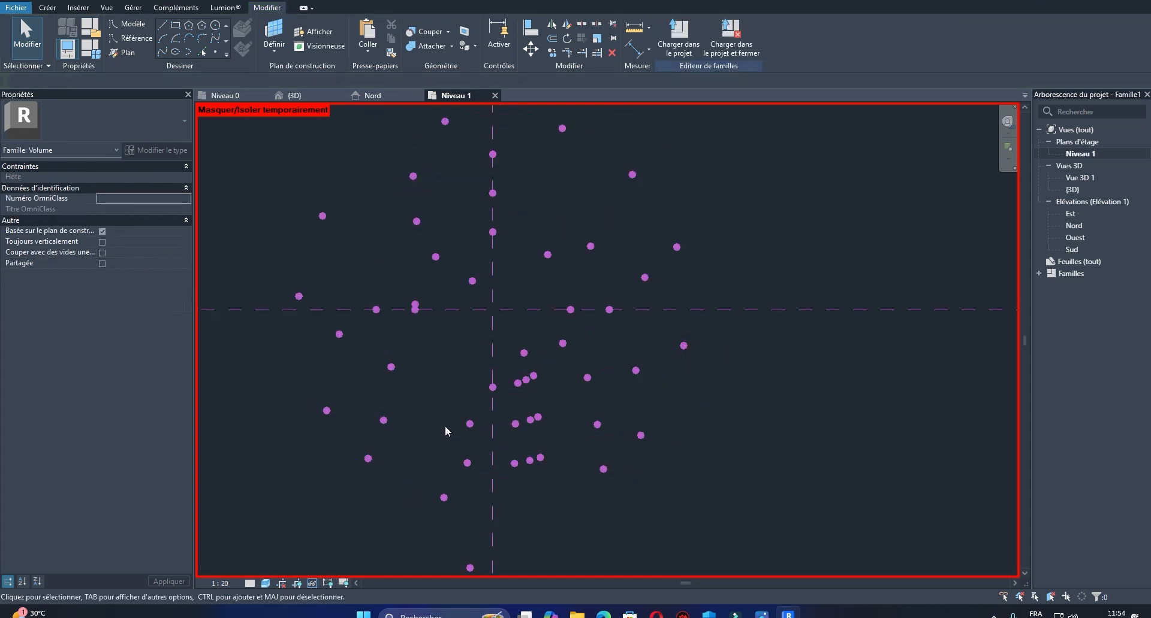
Step: Restore the temporarily hidden spiral spline in the Niveau 1 view
{"action": "left_click", "coordinate": [313, 584]}
{"action": "left_click", "coordinate": [345, 570]}
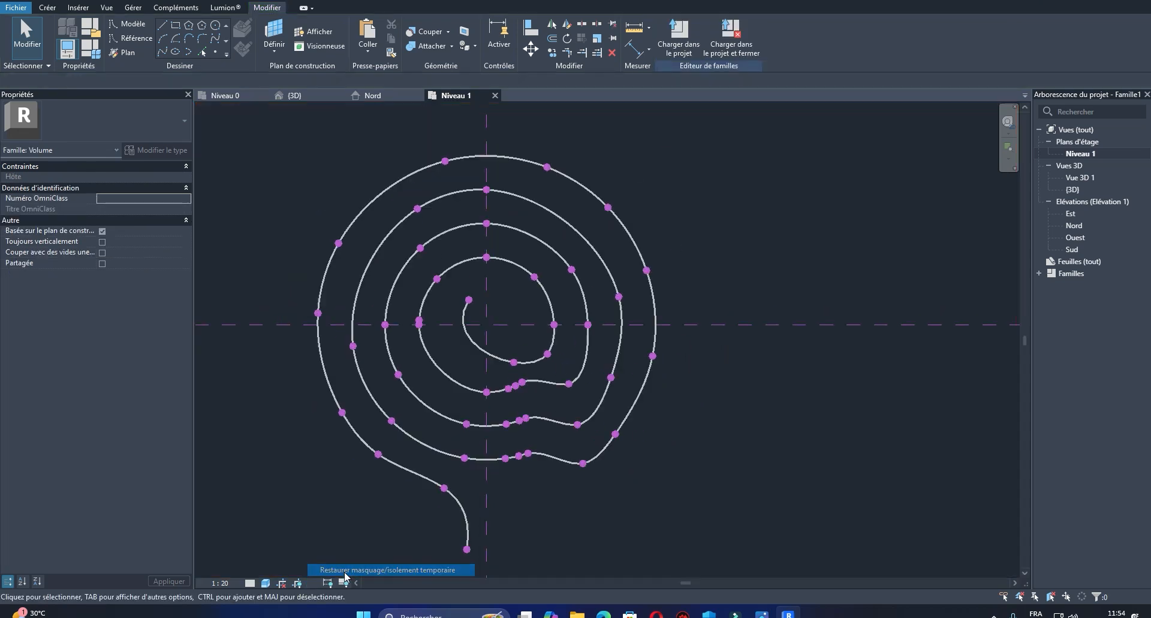
{"action": "middle_click_drag", "start_coordinate": [727, 442], "coordinate": [736, 462]}
{"action": "scroll", "coordinate": [735, 420], "scroll_direction": "down", "scroll_amount": 1}
{"action": "middle_click_drag", "start_coordinate": [712, 417], "coordinate": [674, 330]}
{"action": "middle_click_drag", "start_coordinate": [635, 431], "coordinate": [547, 521]}
{"action": "scroll", "coordinate": [629, 444], "scroll_direction": "down", "scroll_amount": 1}
{"action": "scroll", "coordinate": [599, 465], "scroll_direction": "up", "scroll_amount": 1}
{"action": "scroll", "coordinate": [590, 478], "scroll_direction": "up", "scroll_amount": 1}
{"action": "scroll", "coordinate": [588, 474], "scroll_direction": "up", "scroll_amount": 1}
{"action": "scroll", "coordinate": [503, 389], "scroll_direction": "up", "scroll_amount": 1}
{"action": "middle_click_drag", "start_coordinate": [508, 390], "coordinate": [517, 393]}
{"action": "scroll", "coordinate": [516, 392], "scroll_direction": "up", "scroll_amount": 1}
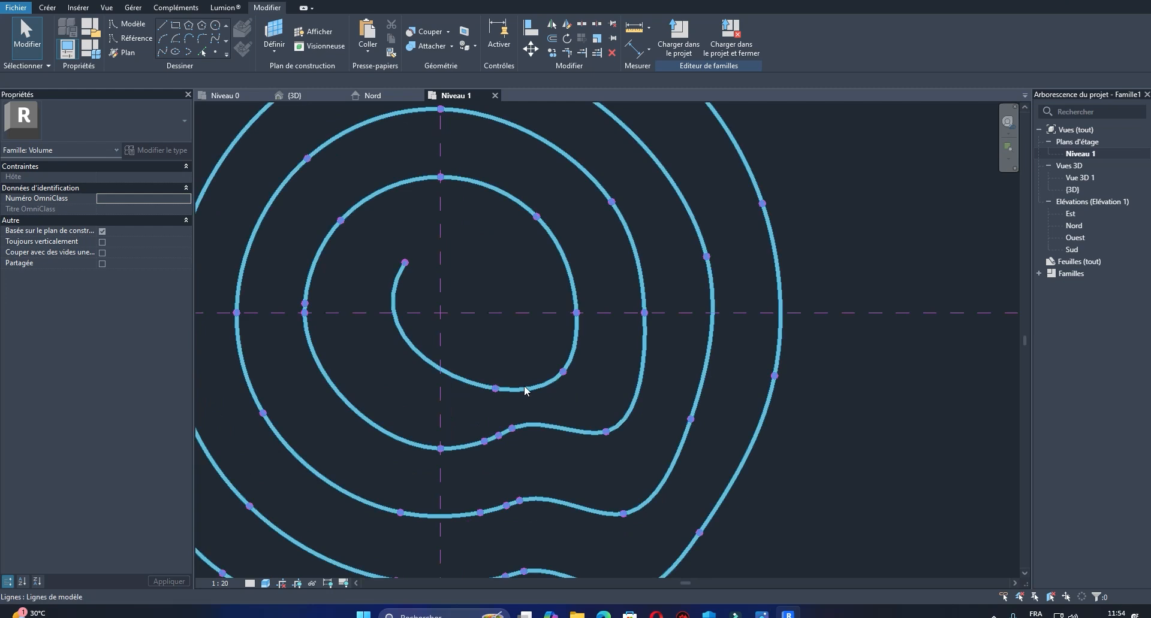
Step: Place an extra point on the spiral's inner curl, between its two lower-right points
{"action": "left_click", "coordinate": [508, 387]}
{"action": "scroll", "coordinate": [493, 389], "scroll_direction": "up", "scroll_amount": 1}
{"action": "scroll", "coordinate": [513, 371], "scroll_direction": "down", "scroll_amount": 1}
{"action": "middle_click_drag", "start_coordinate": [558, 414], "coordinate": [567, 342]}
{"action": "scroll", "coordinate": [564, 340], "scroll_direction": "down", "scroll_amount": 1}
{"action": "scroll", "coordinate": [543, 395], "scroll_direction": "up", "scroll_amount": 2}
{"action": "scroll", "coordinate": [543, 397], "scroll_direction": "down", "scroll_amount": 1}
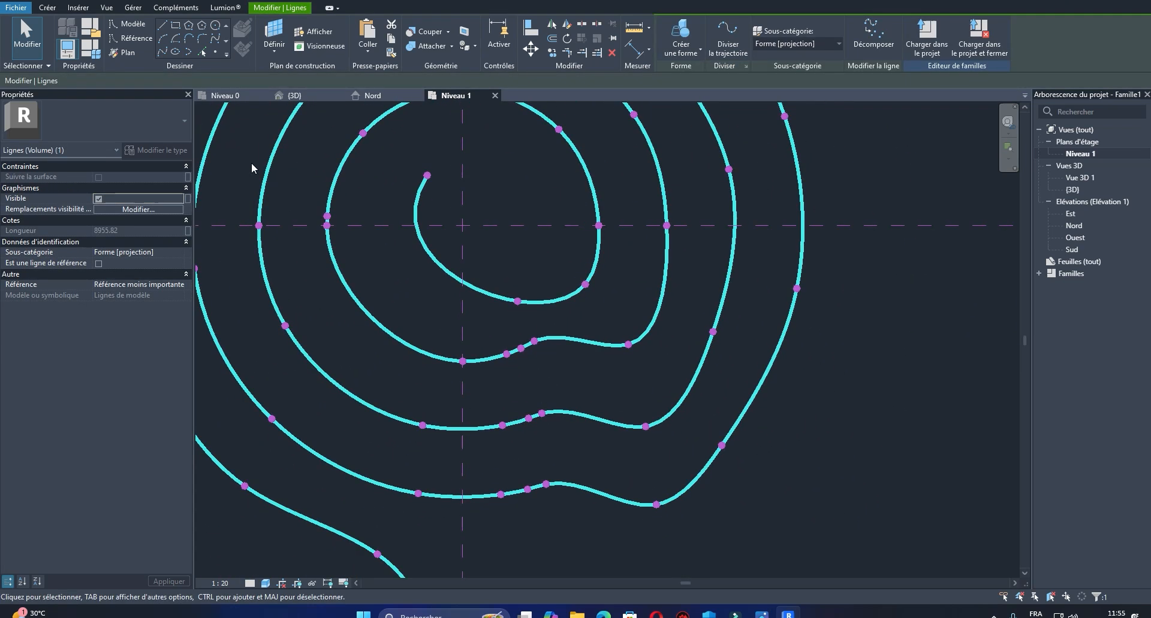
{"action": "left_click", "coordinate": [242, 48]}
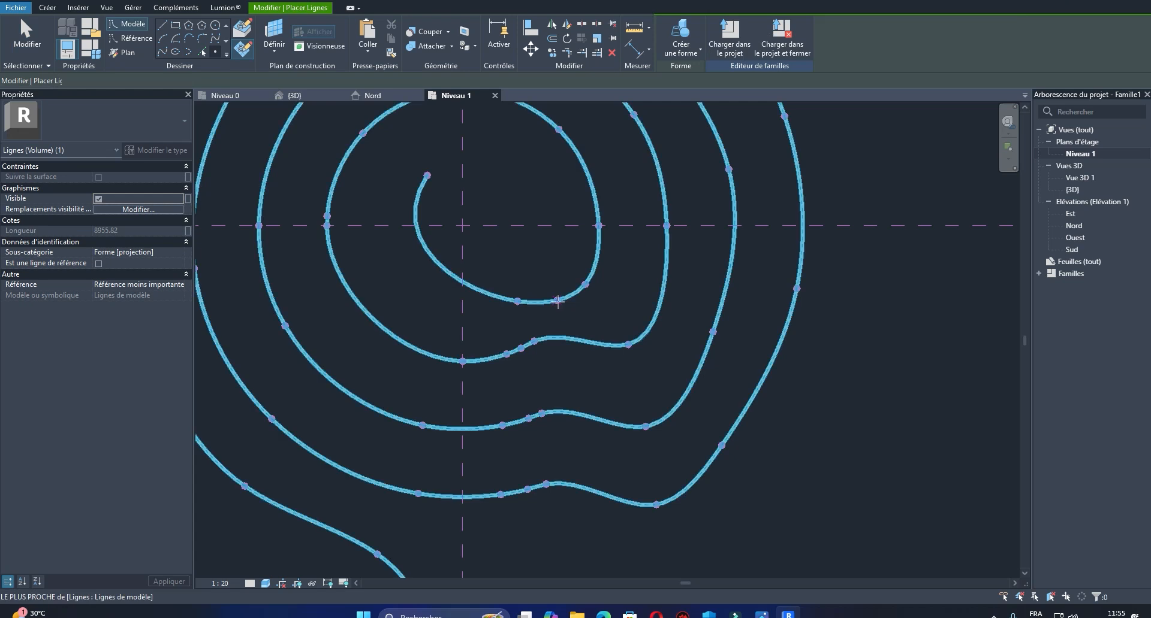
{"action": "scroll", "coordinate": [529, 271], "scroll_direction": "up", "scroll_amount": 1}
{"action": "key", "text": "Escape"}
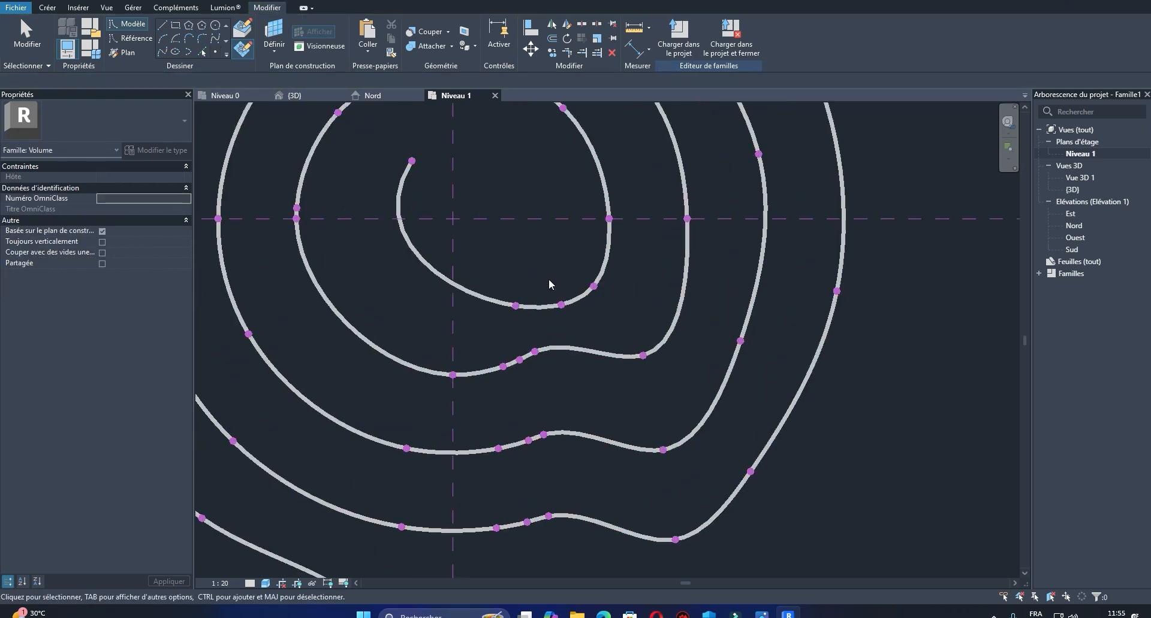
Step: Try to reshape the inner curl by moving the extra point slightly downward
{"action": "scroll", "coordinate": [543, 281], "scroll_direction": "up", "scroll_amount": 1}
{"action": "left_click", "coordinate": [560, 308]}
{"action": "scroll", "coordinate": [560, 308], "scroll_direction": "up", "scroll_amount": 1}
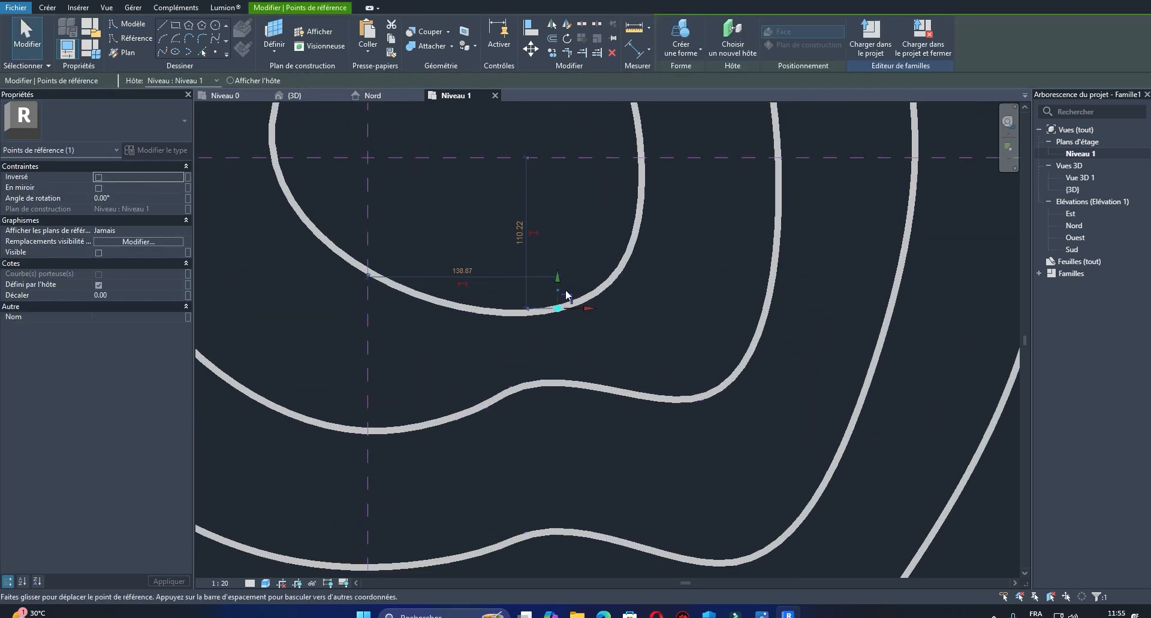
{"action": "left_click_drag", "start_coordinate": [560, 282], "coordinate": [561, 293]}
{"action": "scroll", "coordinate": [580, 312], "scroll_direction": "up", "scroll_amount": 2}
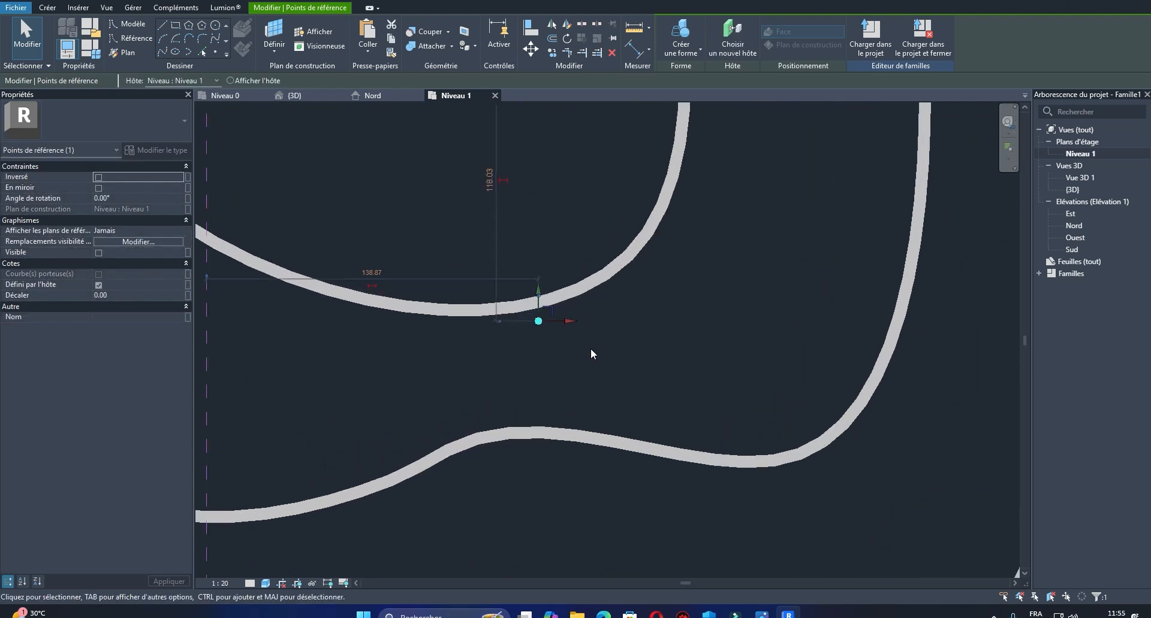
{"action": "key", "text": "Escape"}
{"action": "scroll", "coordinate": [553, 327], "scroll_direction": "up", "scroll_amount": 2}
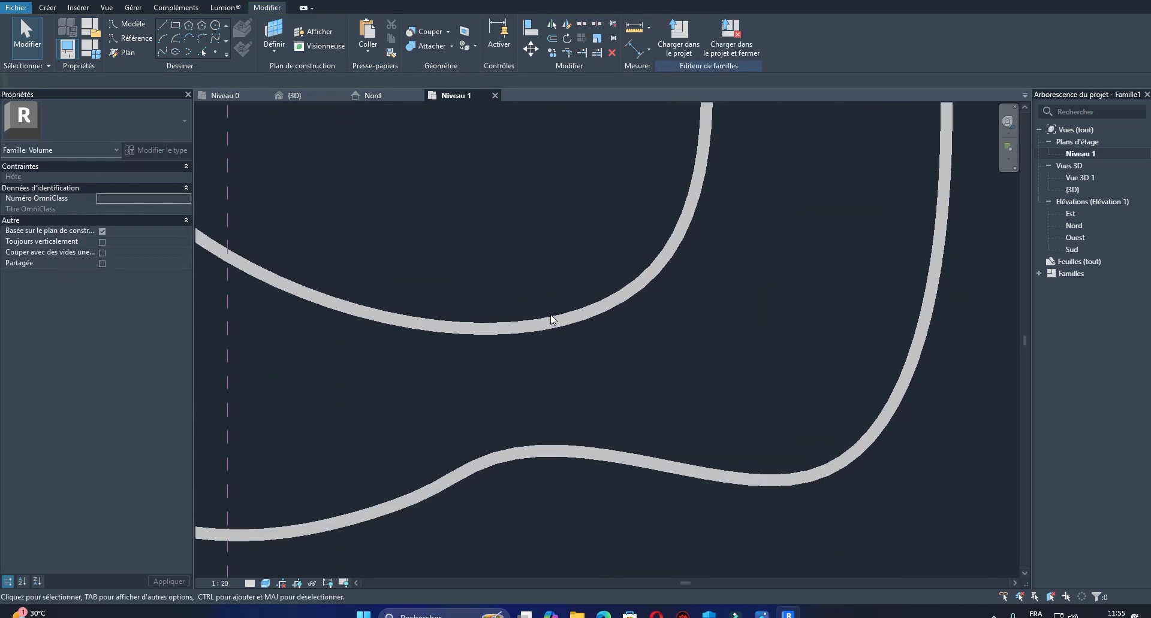
Step: Move the existing spline point at the lower right of the innermost turn slightly inward, up and to the left
{"action": "left_click", "coordinate": [549, 325]}
{"action": "scroll", "coordinate": [548, 323], "scroll_direction": "down", "scroll_amount": 5}
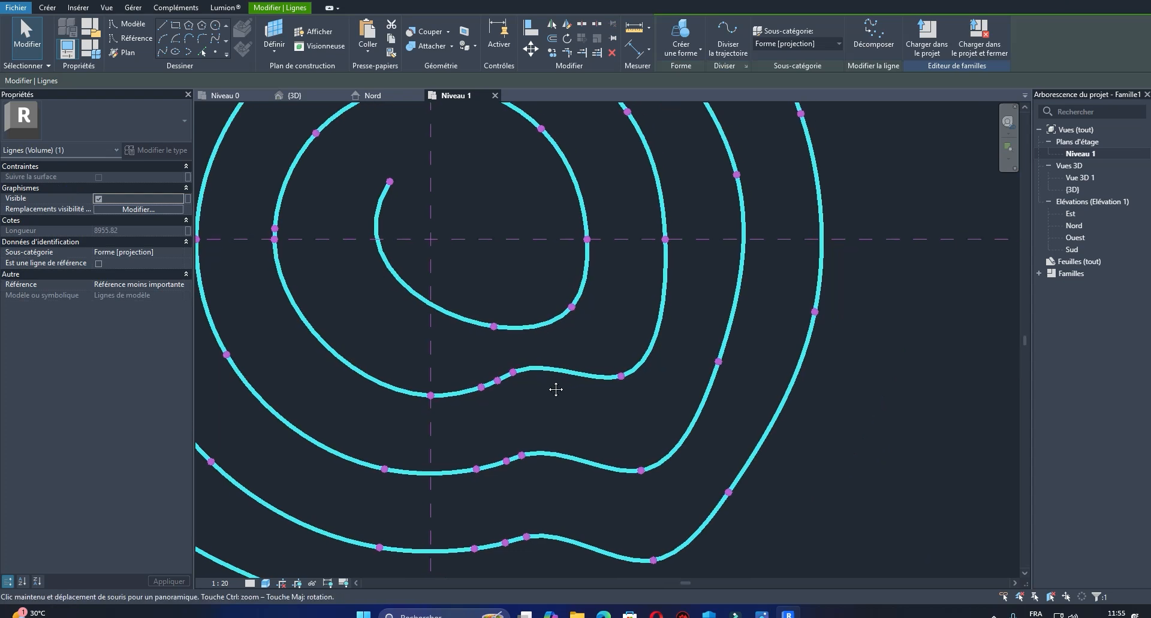
{"action": "scroll", "coordinate": [517, 394], "scroll_direction": "up", "scroll_amount": 2}
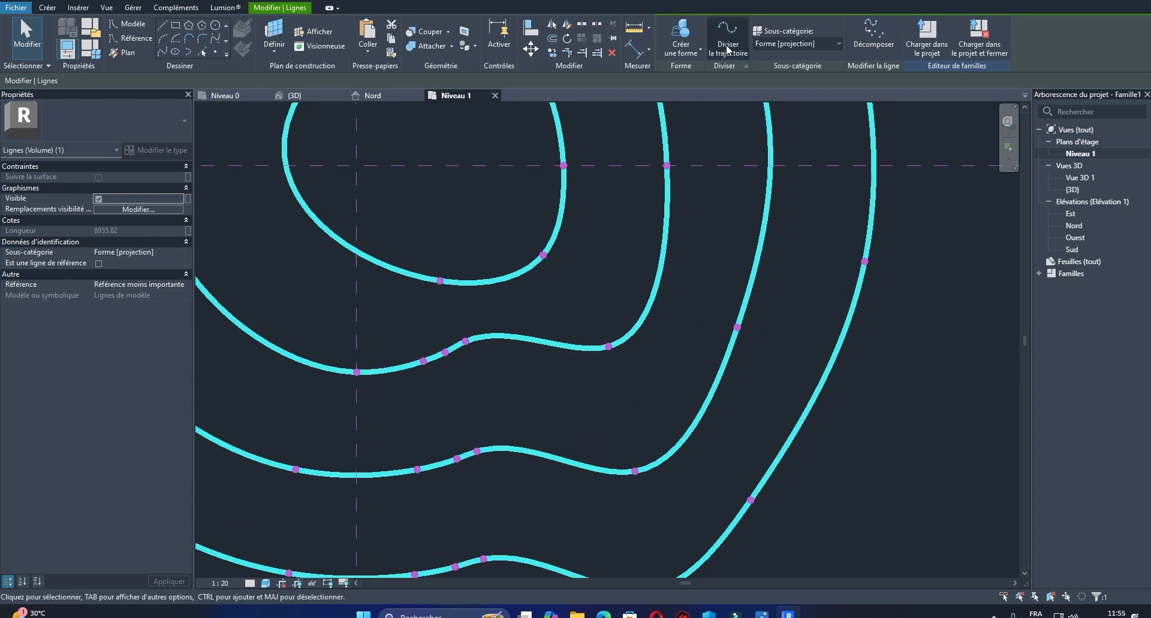
{"action": "scroll", "coordinate": [457, 394], "scroll_direction": "down", "scroll_amount": 1}
{"action": "middle_click_drag", "start_coordinate": [458, 395], "coordinate": [483, 417]}
{"action": "scroll", "coordinate": [546, 288], "scroll_direction": "up", "scroll_amount": 1}
{"action": "scroll", "coordinate": [554, 302], "scroll_direction": "down", "scroll_amount": 1}
{"action": "middle_click_drag", "start_coordinate": [566, 315], "coordinate": [589, 400]}
{"action": "left_click", "coordinate": [590, 401]}
{"action": "left_click", "coordinate": [580, 383]}
{"action": "scroll", "coordinate": [586, 396], "scroll_direction": "up", "scroll_amount": 2}
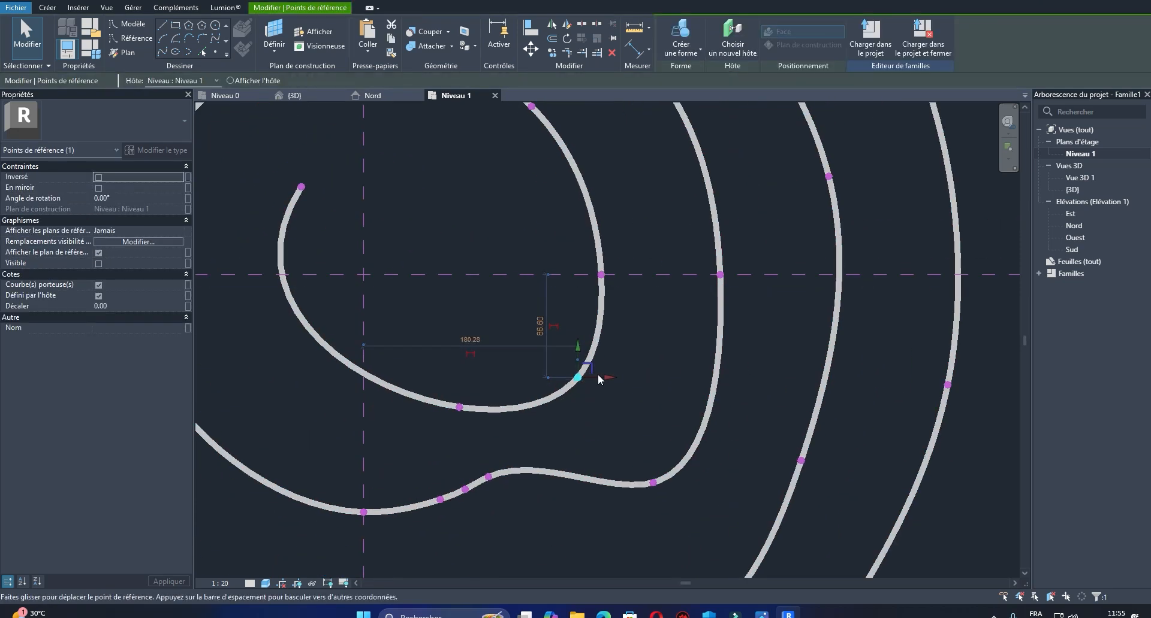
{"action": "left_click_drag", "start_coordinate": [591, 373], "coordinate": [583, 366]}
{"action": "left_click", "coordinate": [605, 400]}
Step: Check the shape of the whole spiral in plan and open the {3D} view
{"action": "scroll", "coordinate": [602, 400], "scroll_direction": "down", "scroll_amount": 2}
{"action": "middle_click_drag", "start_coordinate": [583, 435], "coordinate": [583, 299]}
{"action": "scroll", "coordinate": [582, 299], "scroll_direction": "down", "scroll_amount": 1}
{"action": "middle_click_drag", "start_coordinate": [617, 401], "coordinate": [562, 435]}
{"action": "scroll", "coordinate": [521, 387], "scroll_direction": "down", "scroll_amount": 1}
{"action": "scroll", "coordinate": [555, 479], "scroll_direction": "down", "scroll_amount": 1}
{"action": "middle_click_drag", "start_coordinate": [555, 480], "coordinate": [642, 506]}
{"action": "scroll", "coordinate": [550, 429], "scroll_direction": "up", "scroll_amount": 2}
{"action": "middle_click_drag", "start_coordinate": [578, 440], "coordinate": [650, 479]}
{"action": "scroll", "coordinate": [594, 477], "scroll_direction": "down", "scroll_amount": 1}
{"action": "left_click", "coordinate": [640, 454]}
{"action": "scroll", "coordinate": [616, 420], "scroll_direction": "down", "scroll_amount": 1}
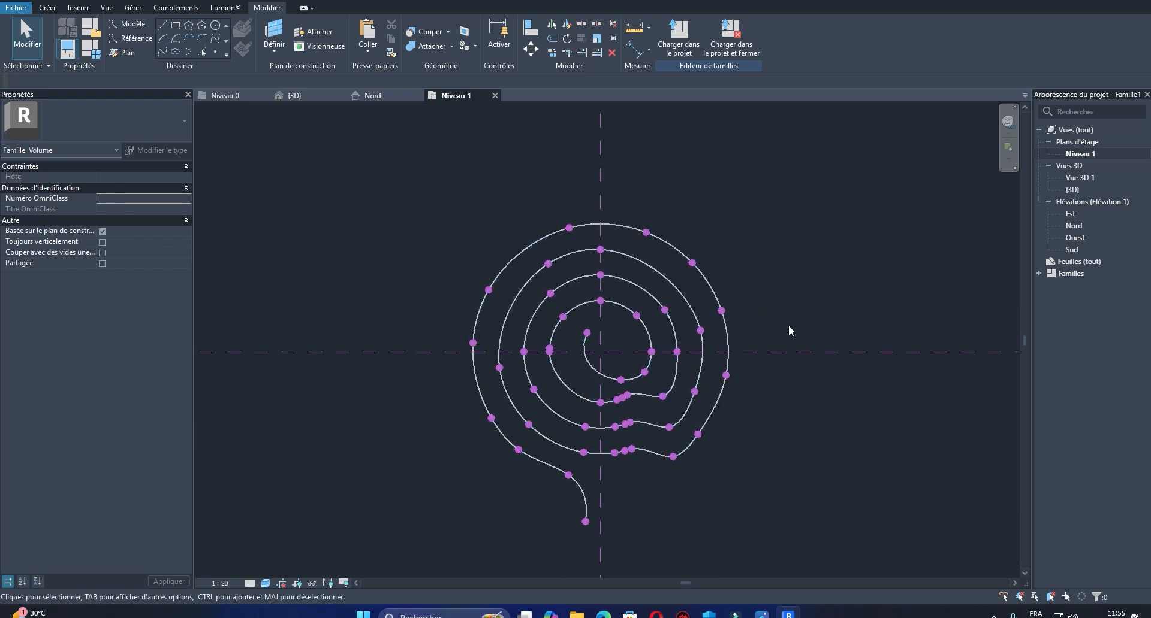
{"action": "double_click", "coordinate": [1072, 189]}
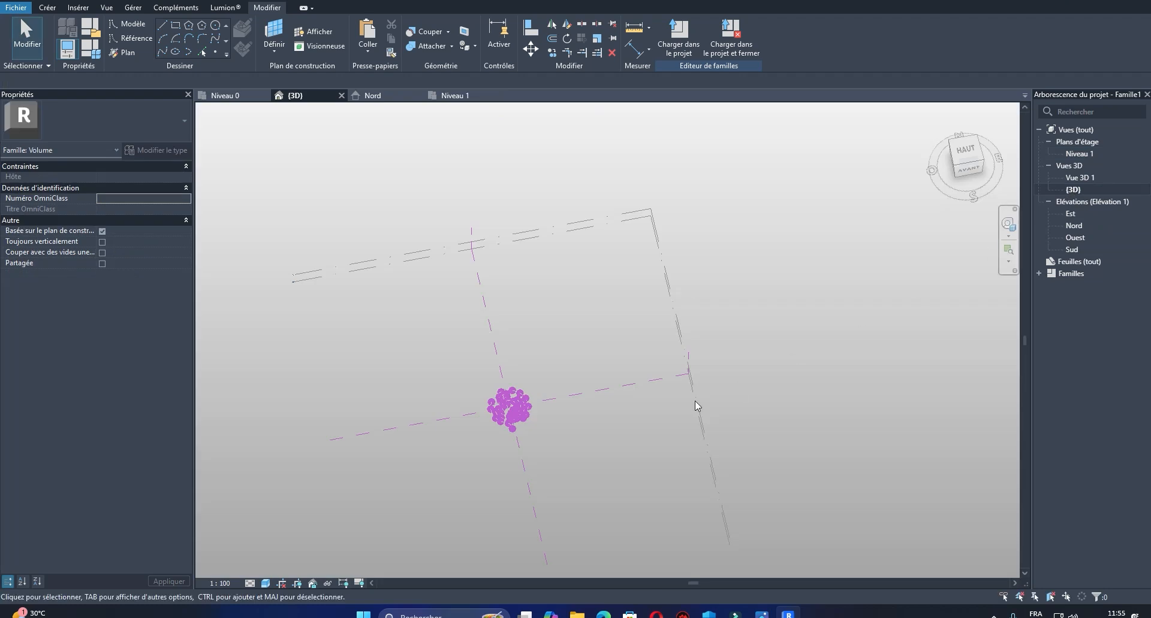
Step: Set the 3D view's scale to 1:20 so the whole spiral can be seen clearly
{"action": "left_click", "coordinate": [217, 584]}
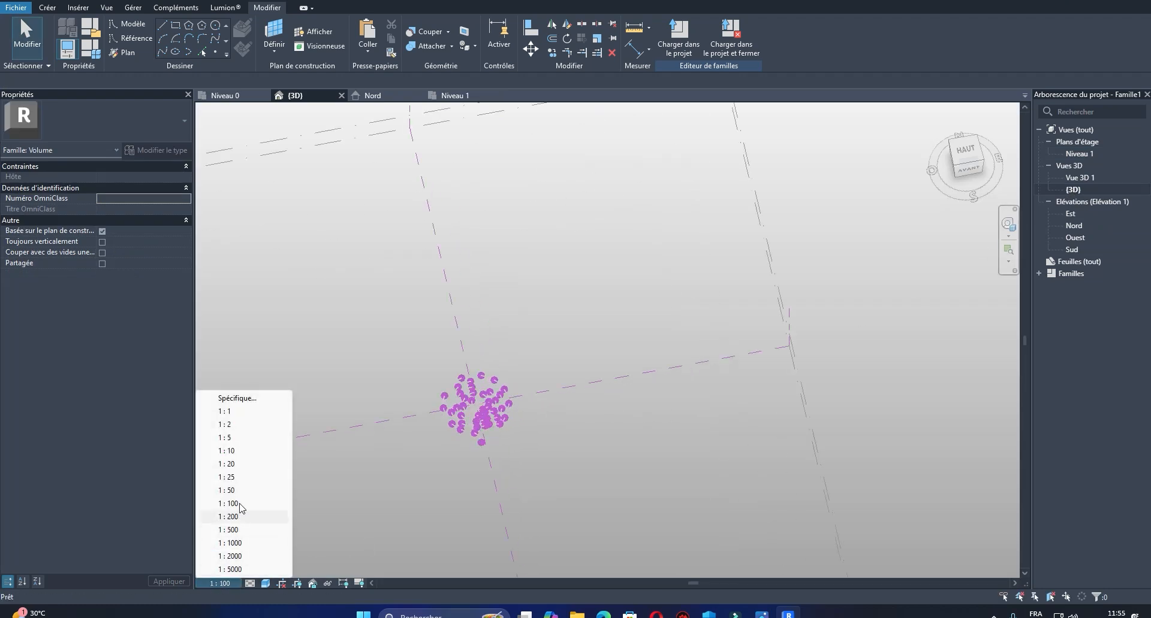
{"action": "left_click", "coordinate": [241, 467]}
{"action": "middle_click_drag", "start_coordinate": [415, 478], "coordinate": [606, 385], "text": "shift"}
{"action": "scroll", "coordinate": [524, 423], "scroll_direction": "up", "scroll_amount": 4}
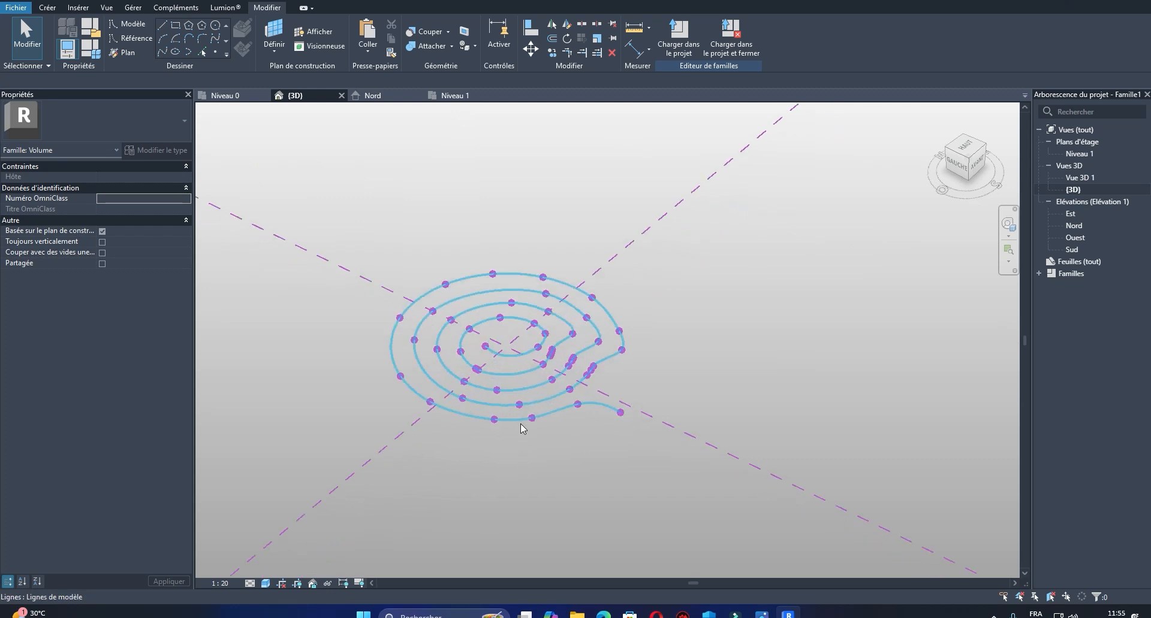
{"action": "scroll", "coordinate": [598, 497], "scroll_direction": "down", "scroll_amount": 1}
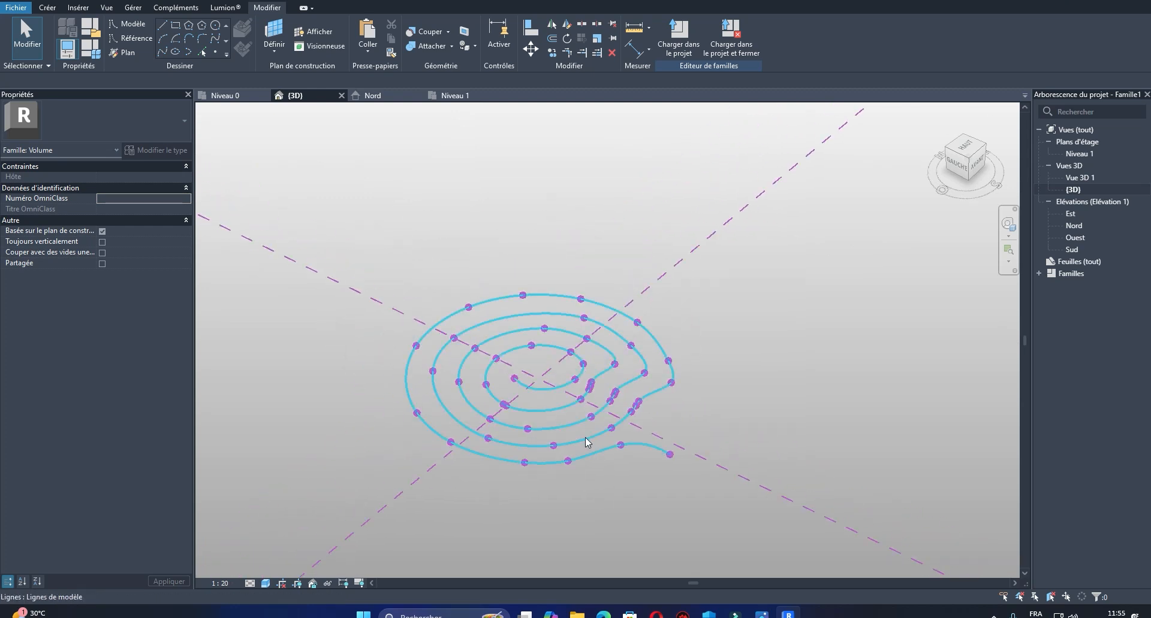
Step: Copy the spiral spline and paste it aligned to Niveau 2
{"action": "left_click", "coordinate": [587, 443]}
{"action": "middle_click_drag", "start_coordinate": [693, 437], "coordinate": [699, 376], "text": "shift"}
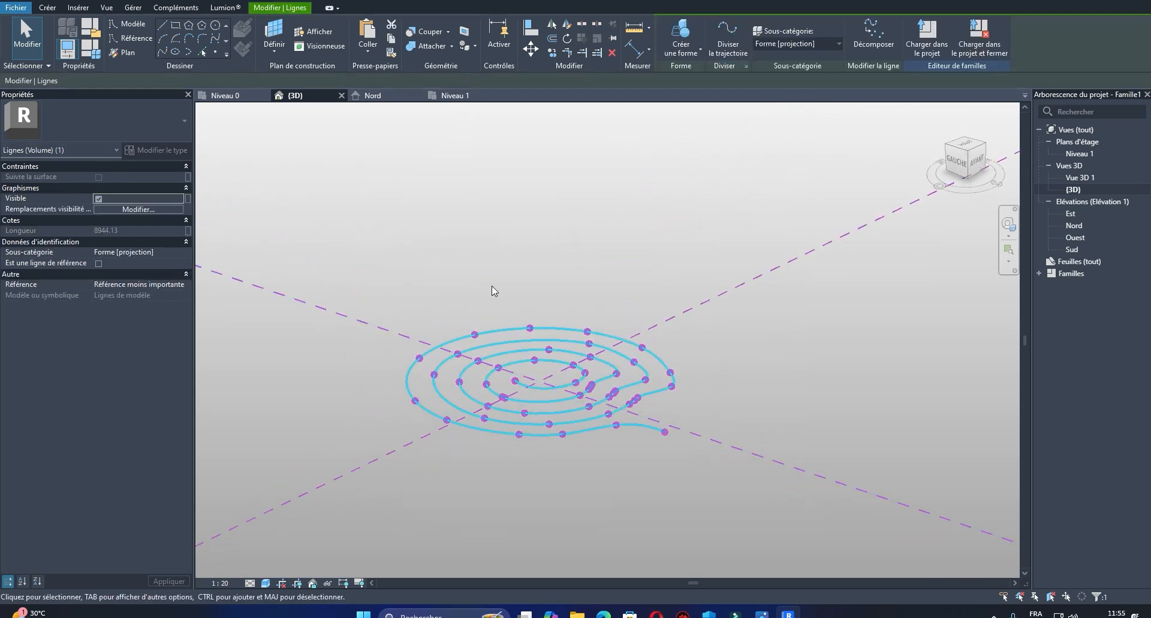
{"action": "left_click", "coordinate": [393, 39]}
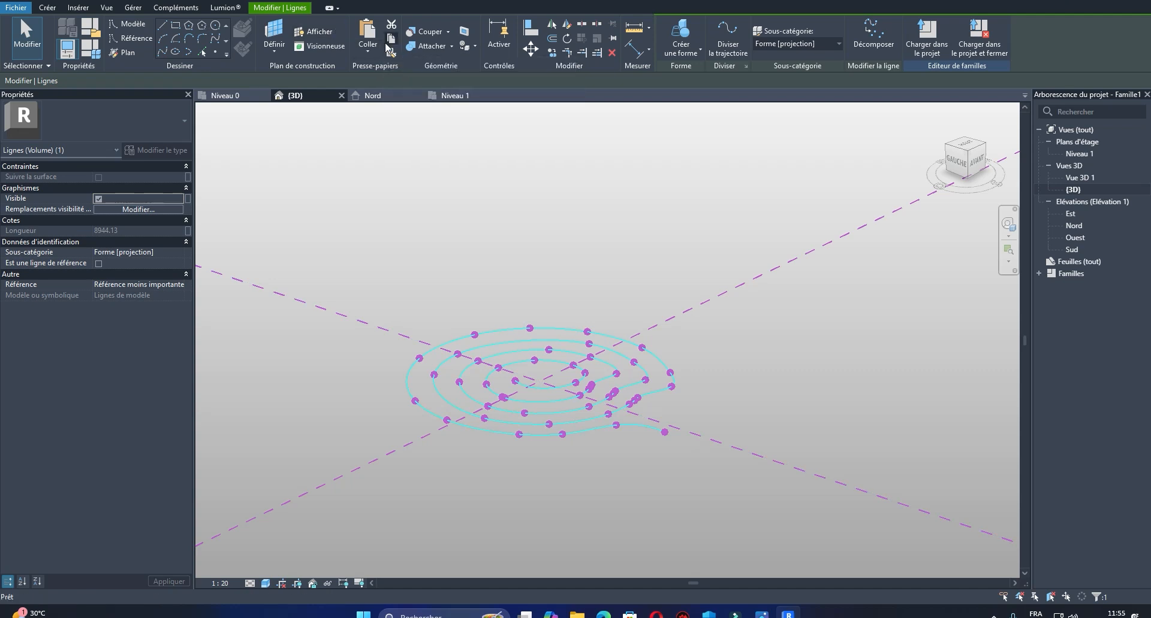
{"action": "left_click", "coordinate": [368, 48]}
{"action": "left_click", "coordinate": [413, 96]}
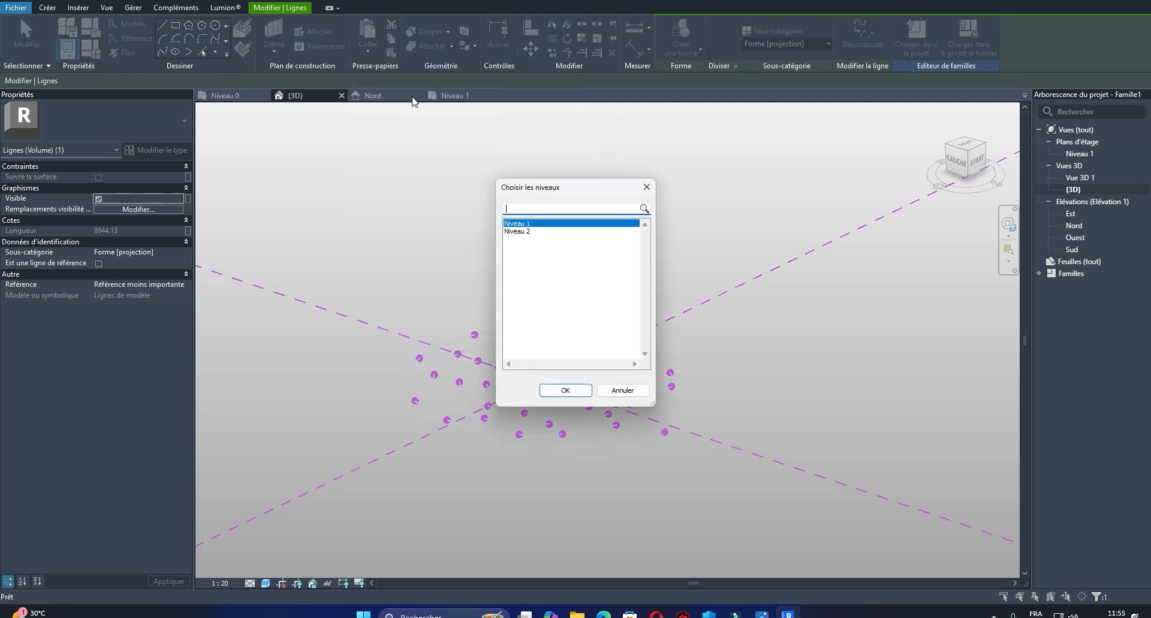
{"action": "left_click", "coordinate": [510, 233]}
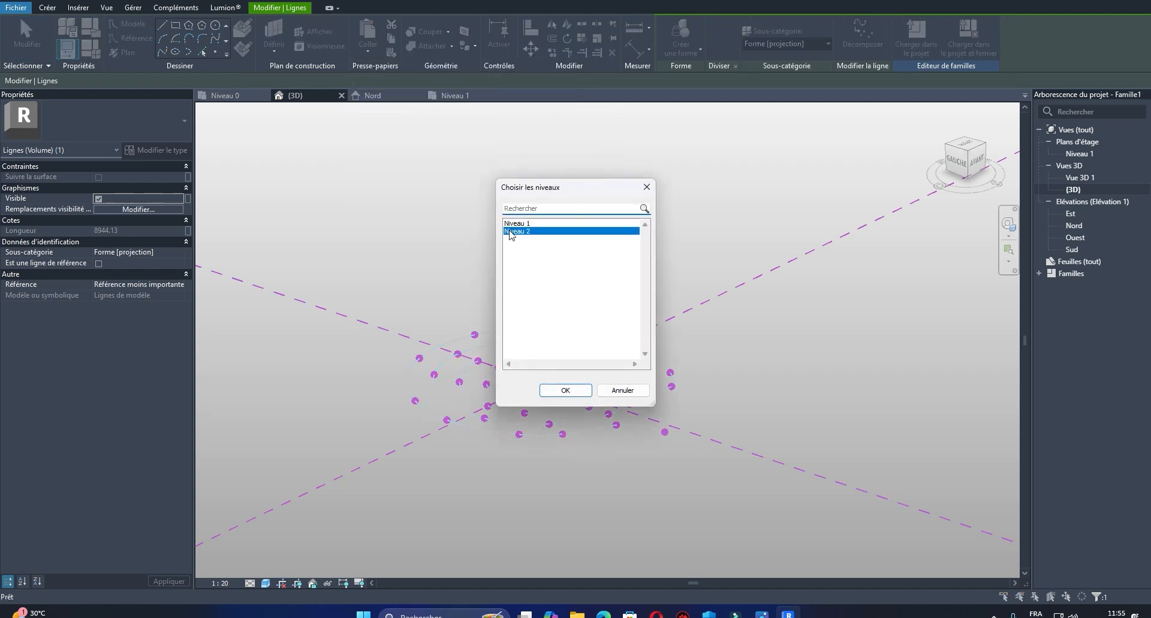
{"action": "left_click", "coordinate": [558, 395]}
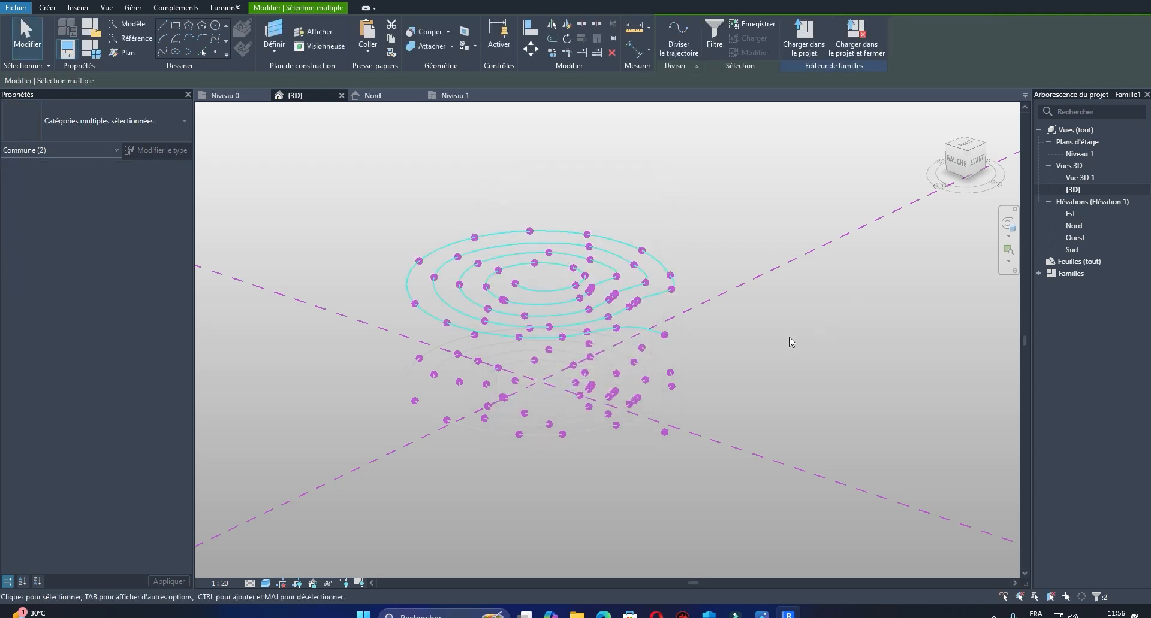
Step: Examine the pavilion reference photos for how the top edge slopes down to the entrance, then return to Revit
{"action": "middle_click_drag", "start_coordinate": [788, 338], "coordinate": [739, 374], "text": "shift"}
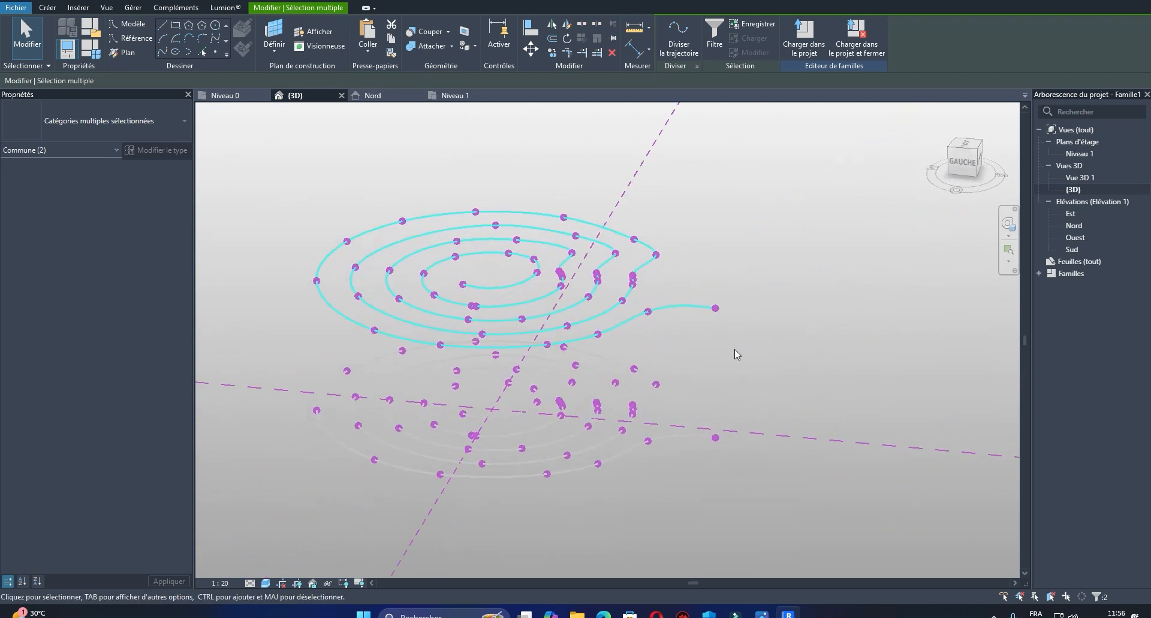
{"action": "left_click", "coordinate": [761, 616]}
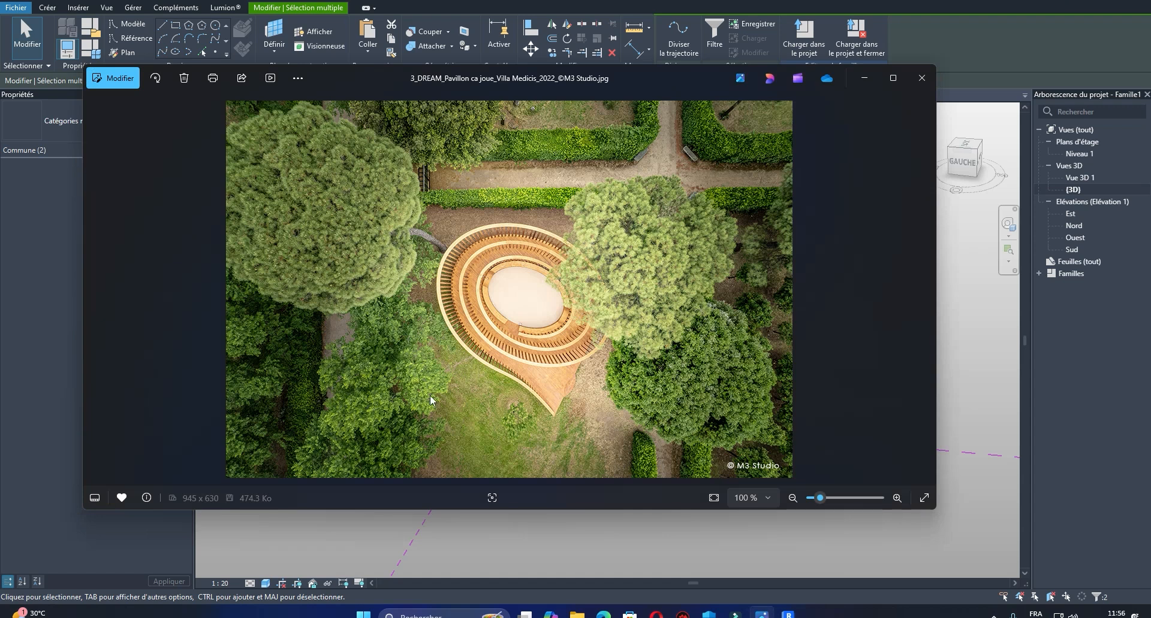
{"action": "left_click", "coordinate": [925, 288]}
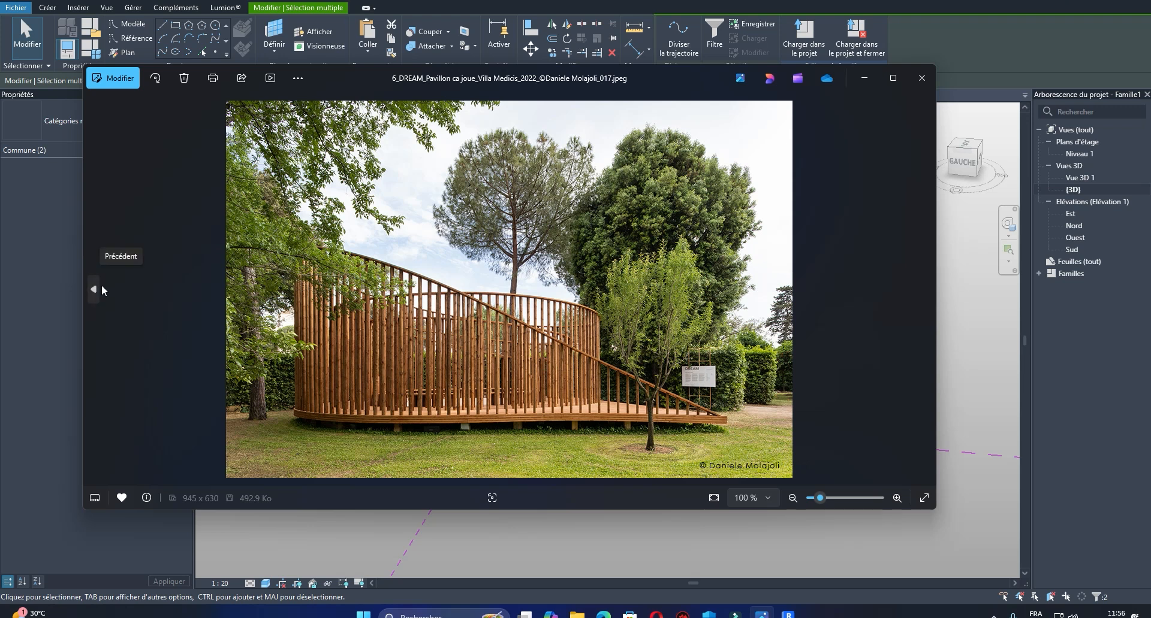
{"action": "left_click", "coordinate": [94, 290]}
{"action": "left_click", "coordinate": [924, 290]}
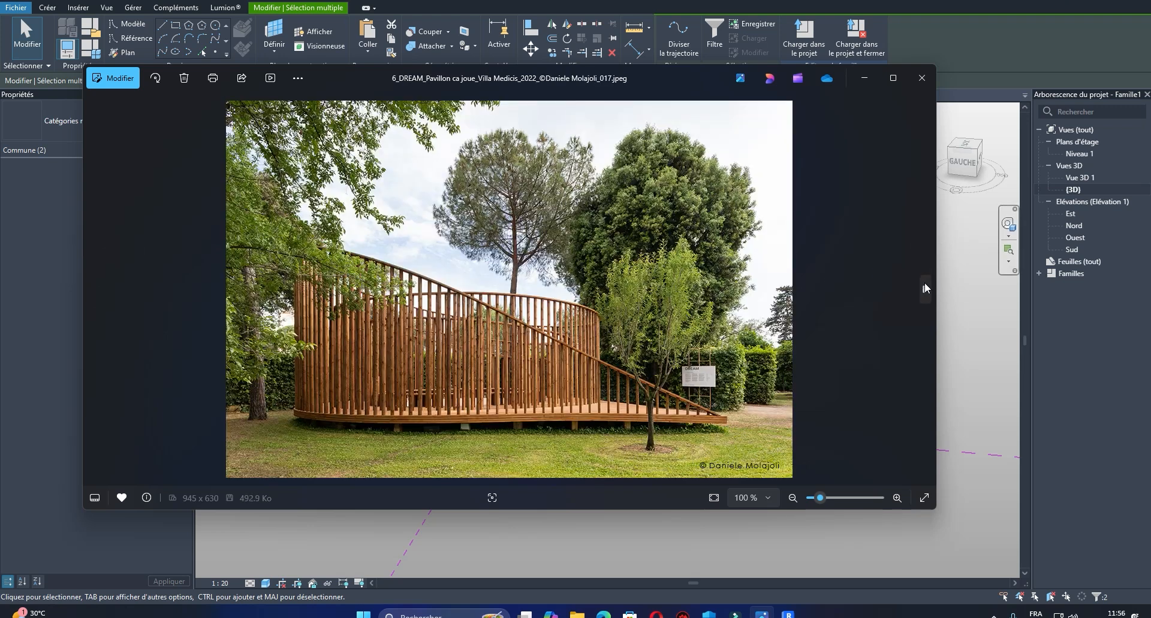
{"action": "left_click", "coordinate": [924, 289]}
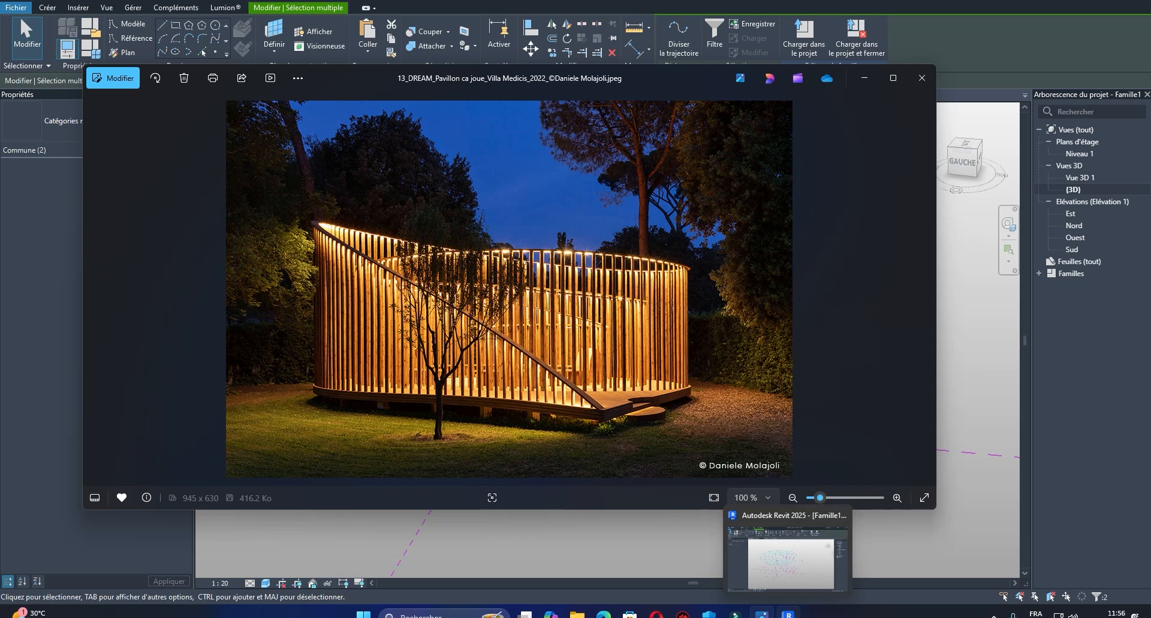
{"action": "left_click", "coordinate": [788, 615]}
Step: Move the outer end point of the Niveau 2 spiral vertically down to an offset of about -366
{"action": "middle_click_drag", "start_coordinate": [638, 369], "coordinate": [735, 367], "text": "shift"}
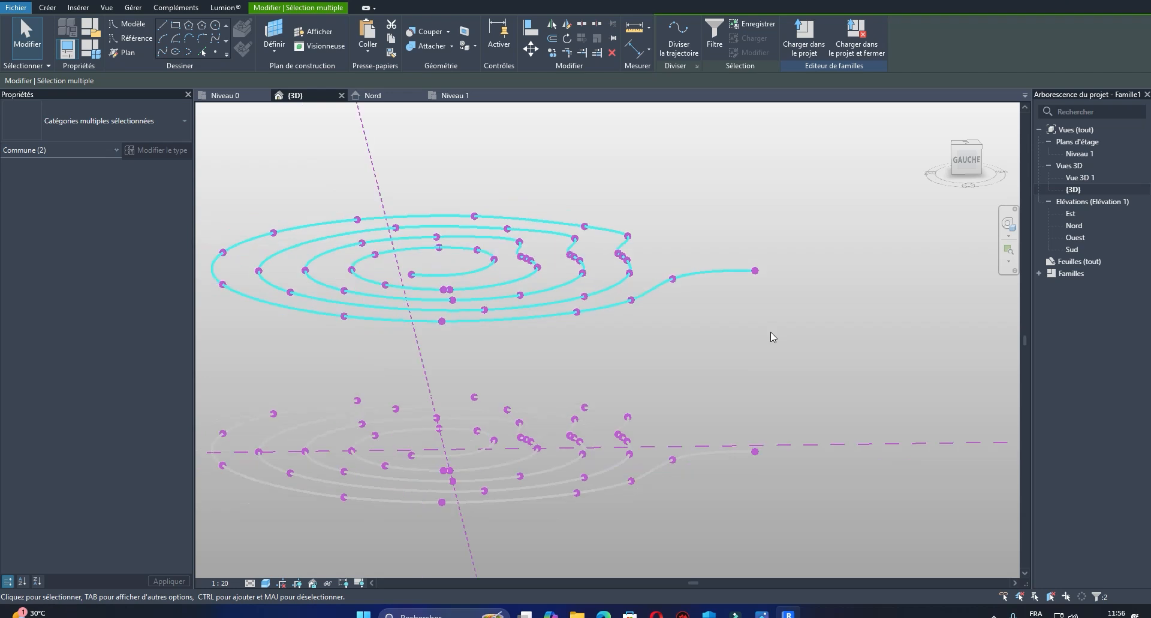
{"action": "middle_click_drag", "start_coordinate": [768, 332], "coordinate": [737, 307], "text": "shift"}
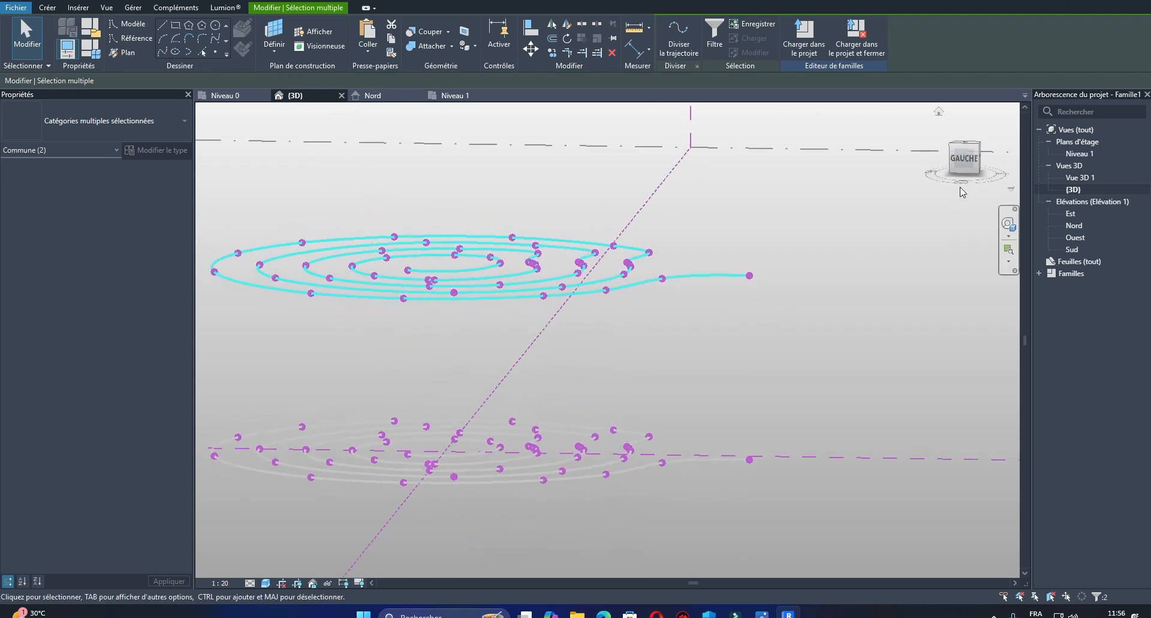
{"action": "left_click", "coordinate": [962, 166]}
{"action": "middle_click_drag", "start_coordinate": [688, 411], "coordinate": [762, 431], "text": "shift"}
{"action": "scroll", "coordinate": [790, 353], "scroll_direction": "up", "scroll_amount": 1}
{"action": "left_click_drag", "start_coordinate": [768, 312], "coordinate": [826, 392]}
{"action": "scroll", "coordinate": [825, 391], "scroll_direction": "up", "scroll_amount": 1}
{"action": "left_click_drag", "start_coordinate": [777, 298], "coordinate": [785, 337]}
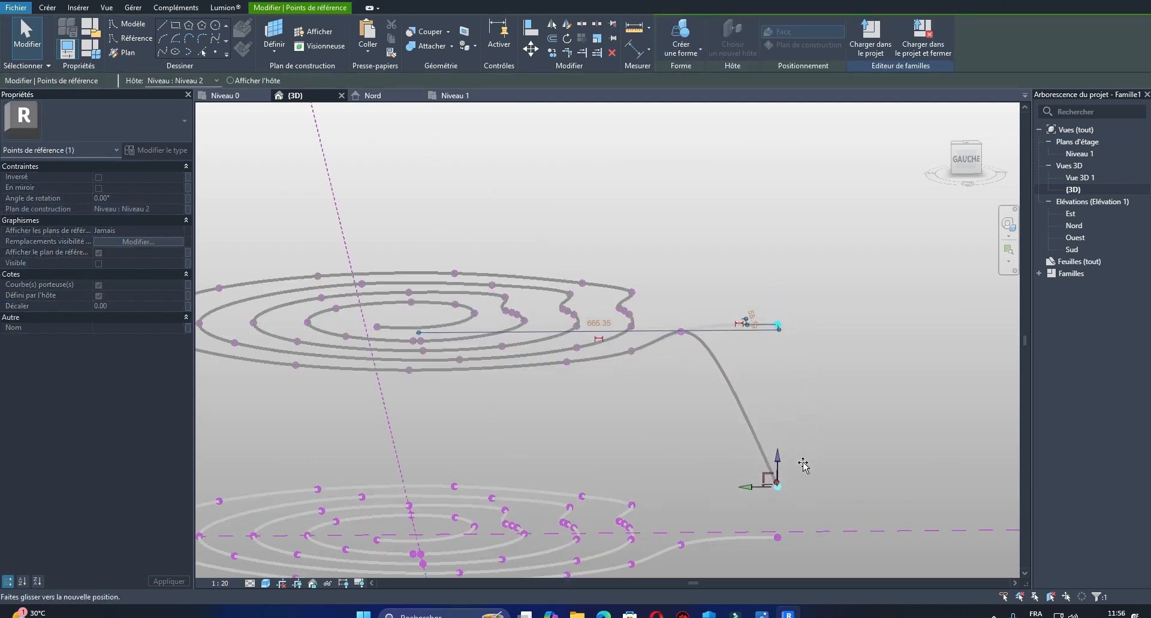
{"action": "left_click_drag", "start_coordinate": [804, 491], "coordinate": [803, 493]}
{"action": "middle_click_drag", "start_coordinate": [804, 504], "coordinate": [769, 396], "text": "shift"}
{"action": "scroll", "coordinate": [769, 397], "scroll_direction": "up", "scroll_amount": 5}
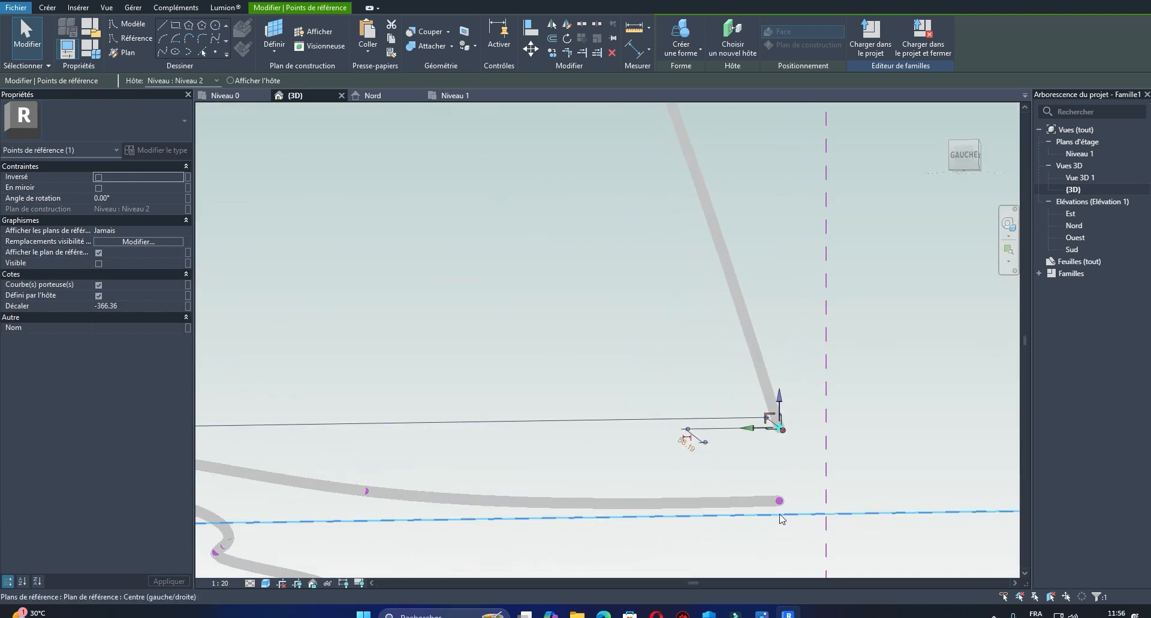
Step: Lower the upper spiral's end point further, almost onto the lower spiral's end point, using the GAUCHE view
{"action": "left_click", "coordinate": [963, 158]}
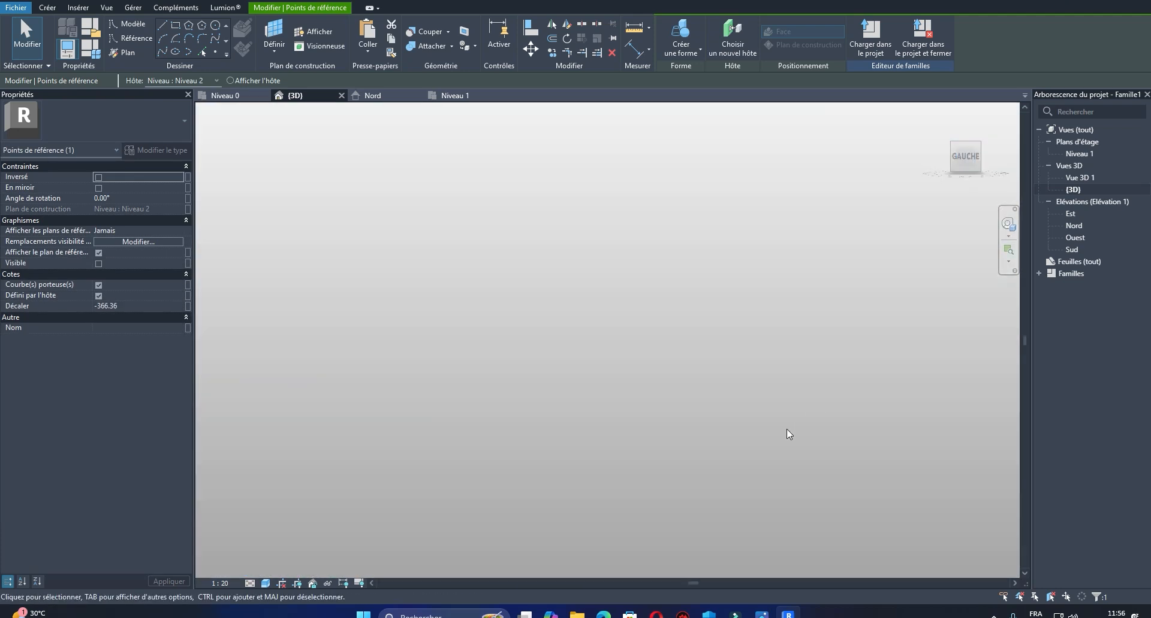
{"action": "scroll", "coordinate": [593, 351], "scroll_direction": "up", "scroll_amount": 8}
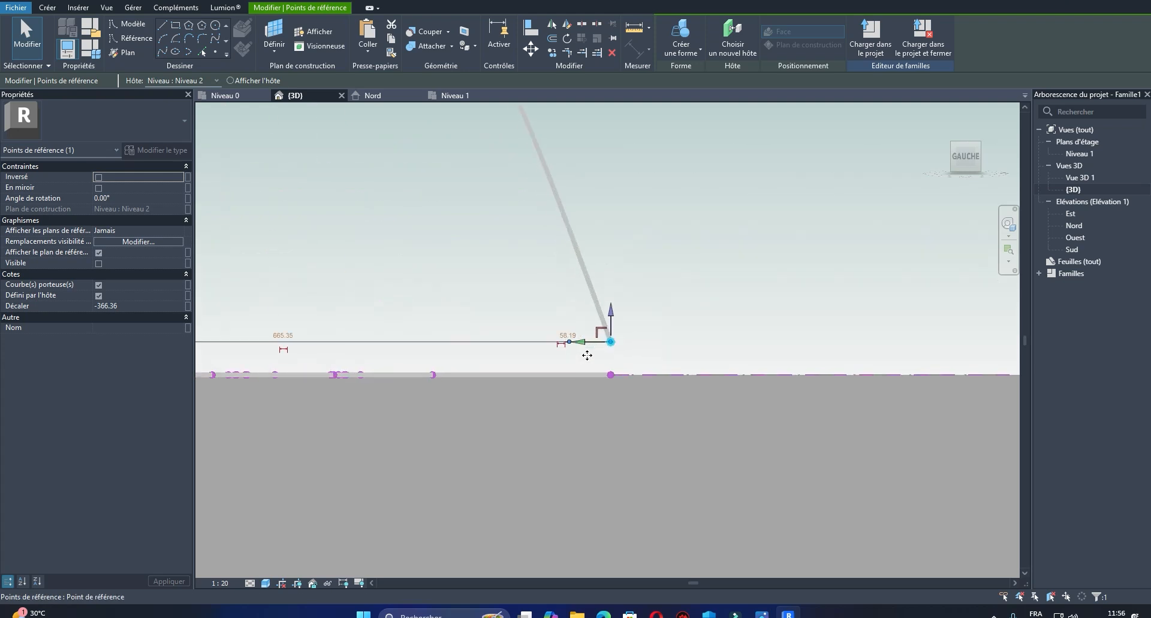
{"action": "left_click_drag", "start_coordinate": [623, 315], "coordinate": [628, 354]}
Step: Lower the second point from the outer end of the upper spiral to an offset of about -299
{"action": "scroll", "coordinate": [678, 335], "scroll_direction": "down", "scroll_amount": 4}
{"action": "middle_click_drag", "start_coordinate": [702, 341], "coordinate": [746, 431]}
{"action": "scroll", "coordinate": [728, 393], "scroll_direction": "down", "scroll_amount": 4}
{"action": "middle_click_drag", "start_coordinate": [719, 356], "coordinate": [621, 224], "text": "shift"}
{"action": "left_click_drag", "start_coordinate": [620, 221], "coordinate": [649, 278]}
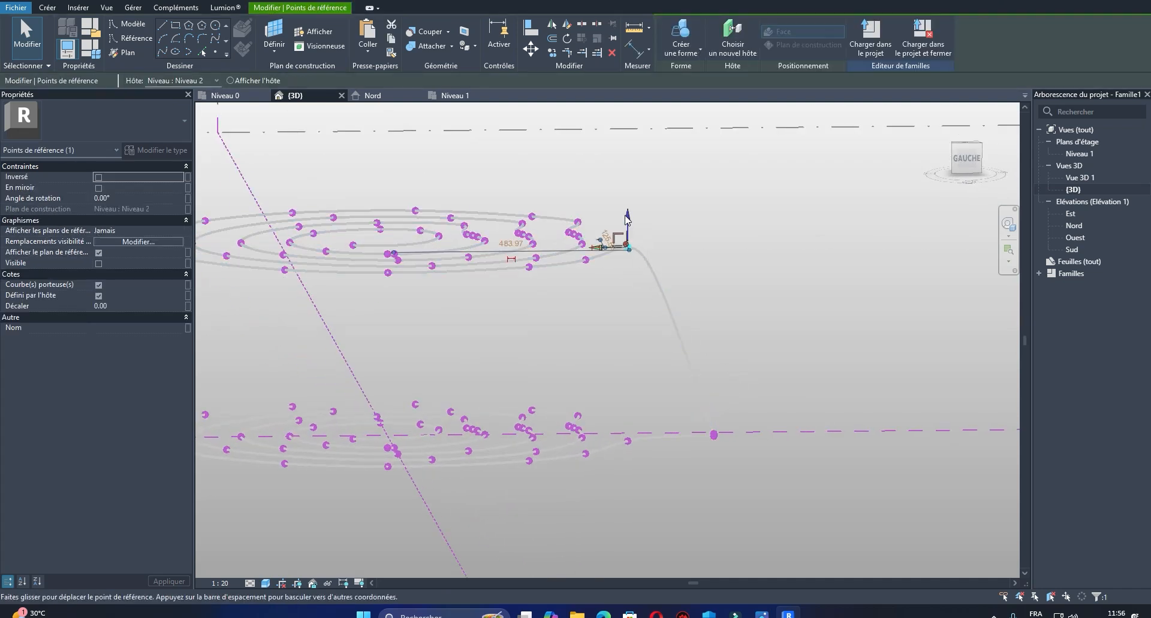
{"action": "left_click_drag", "start_coordinate": [627, 220], "coordinate": [639, 365]}
{"action": "middle_click_drag", "start_coordinate": [639, 365], "coordinate": [625, 380], "text": "shift"}
Step: Lower the third point from the outer end of the upper spiral to an offset of about -251
{"action": "scroll", "coordinate": [567, 277], "scroll_direction": "up", "scroll_amount": 4}
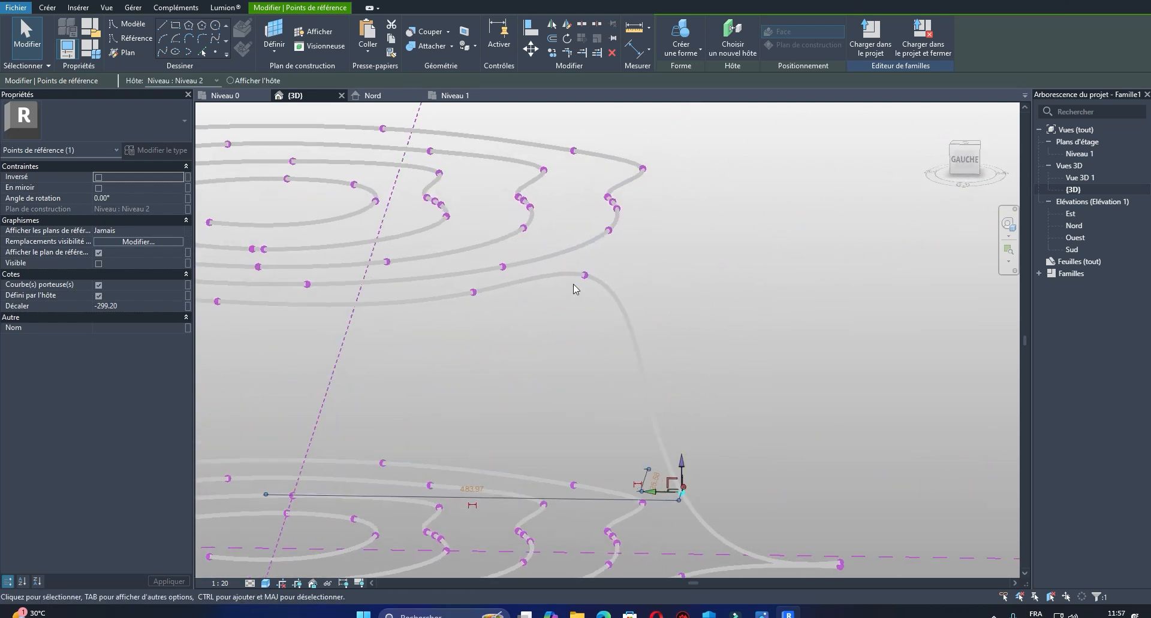
{"action": "key", "text": "ctrl+z"}
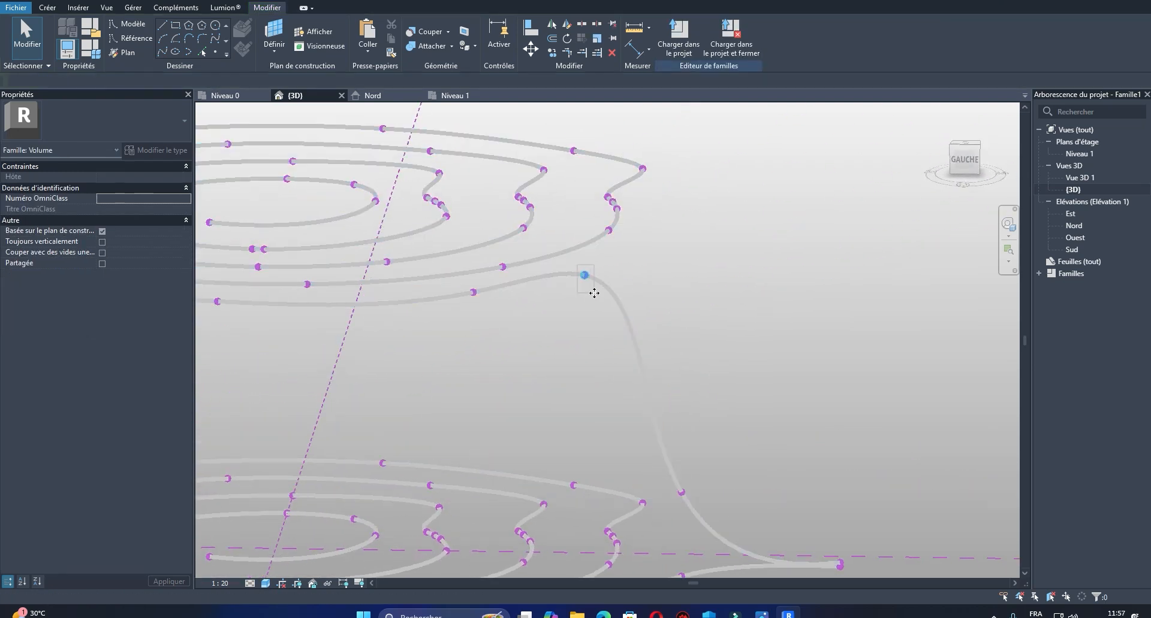
{"action": "left_click_drag", "start_coordinate": [586, 244], "coordinate": [592, 454]}
{"action": "scroll", "coordinate": [655, 364], "scroll_direction": "down", "scroll_amount": 3}
{"action": "middle_click_drag", "start_coordinate": [692, 377], "coordinate": [742, 490], "text": "shift"}
{"action": "middle_click_drag", "start_coordinate": [736, 427], "coordinate": [740, 451], "text": "shift"}
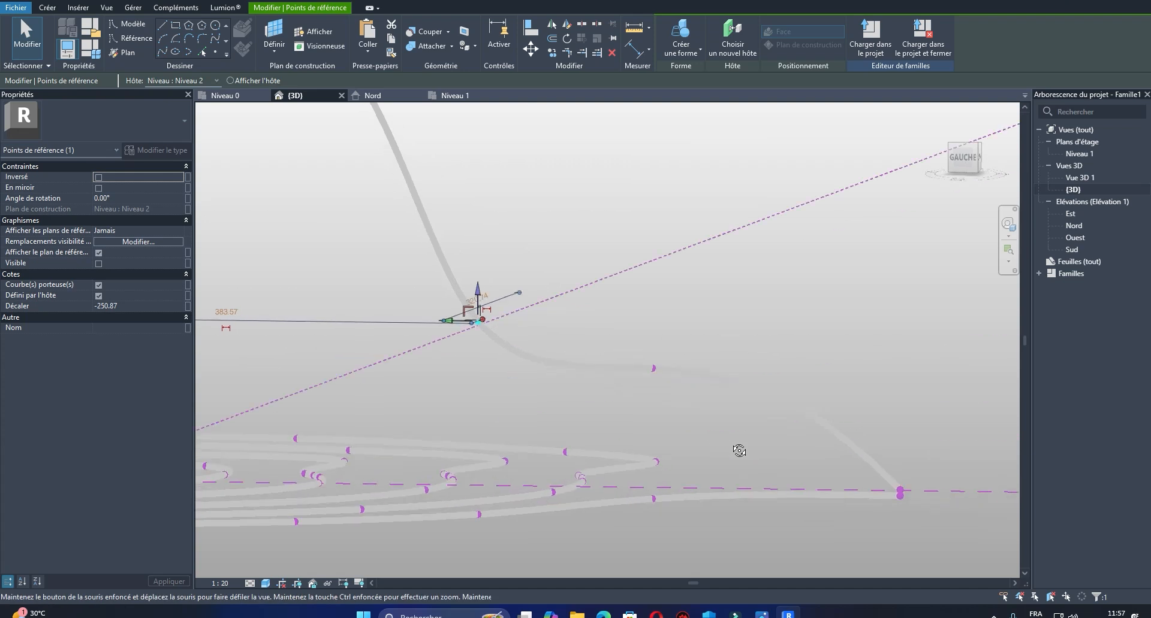
Step: Flatten the descending end by lowering its second and third points further, bringing the second to an offset of about -344
{"action": "key", "text": "ctrl+z"}
{"action": "left_click", "coordinate": [654, 371]}
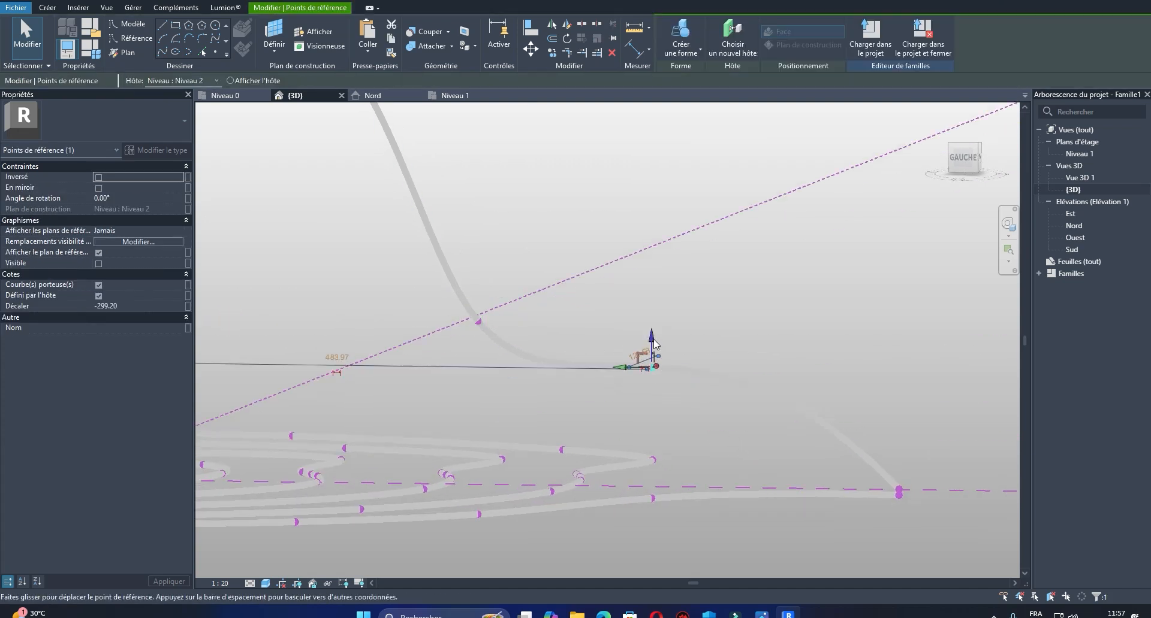
{"action": "left_click_drag", "start_coordinate": [651, 338], "coordinate": [652, 341]}
{"action": "left_click_drag", "start_coordinate": [658, 394], "coordinate": [804, 367]}
{"action": "middle_click_drag", "start_coordinate": [804, 366], "coordinate": [709, 331], "text": "shift"}
{"action": "left_click_drag", "start_coordinate": [743, 392], "coordinate": [694, 372]}
{"action": "scroll", "coordinate": [698, 330], "scroll_direction": "up", "scroll_amount": 2}
{"action": "left_click", "coordinate": [809, 360]}
{"action": "middle_click_drag", "start_coordinate": [809, 360], "coordinate": [741, 363], "text": "shift"}
{"action": "left_click", "coordinate": [765, 403]}
{"action": "middle_click_drag", "start_coordinate": [765, 402], "coordinate": [760, 373], "text": "shift"}
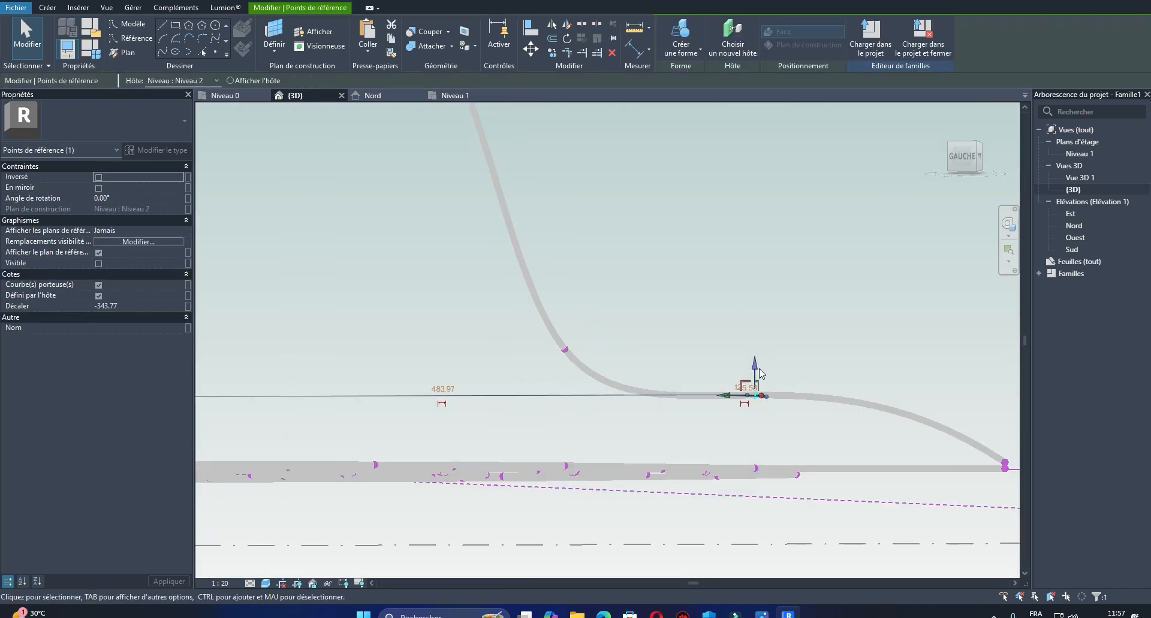
Step: Lower the selected reference point near the spline's bottom end to an offset of -358.12 from Niveau 2
{"action": "left_click_drag", "start_coordinate": [755, 368], "coordinate": [787, 355]}
{"action": "middle_click_drag", "start_coordinate": [731, 246], "coordinate": [756, 275], "text": "shift"}
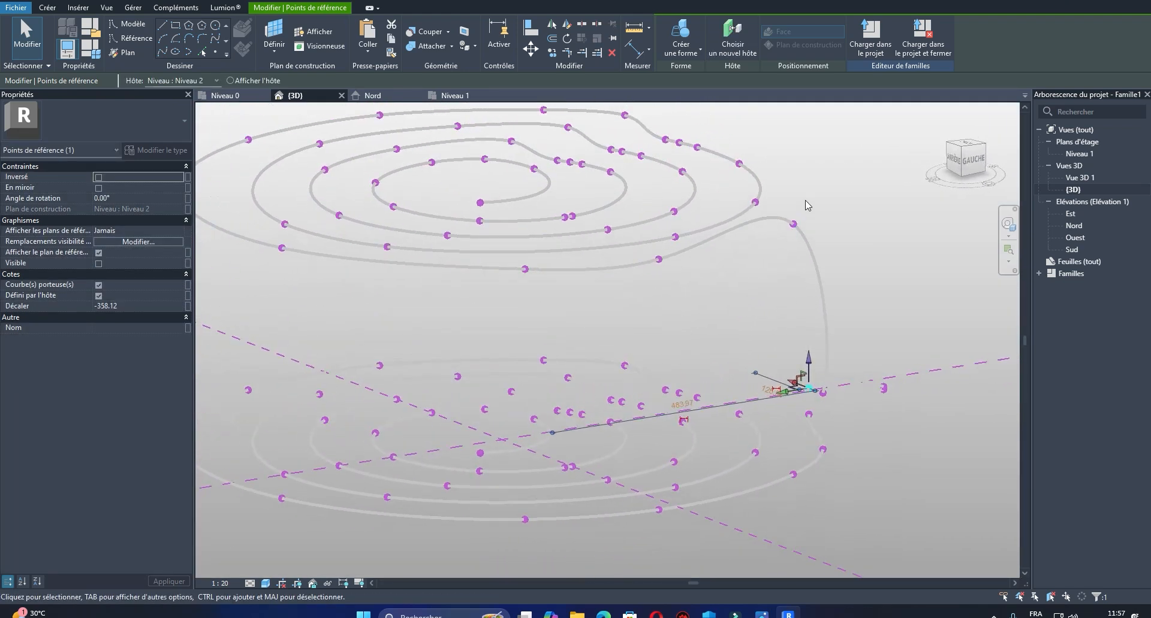
{"action": "left_click", "coordinate": [791, 295]}
{"action": "left_click", "coordinate": [793, 224]}
{"action": "scroll", "coordinate": [757, 329], "scroll_direction": "up", "scroll_amount": 4}
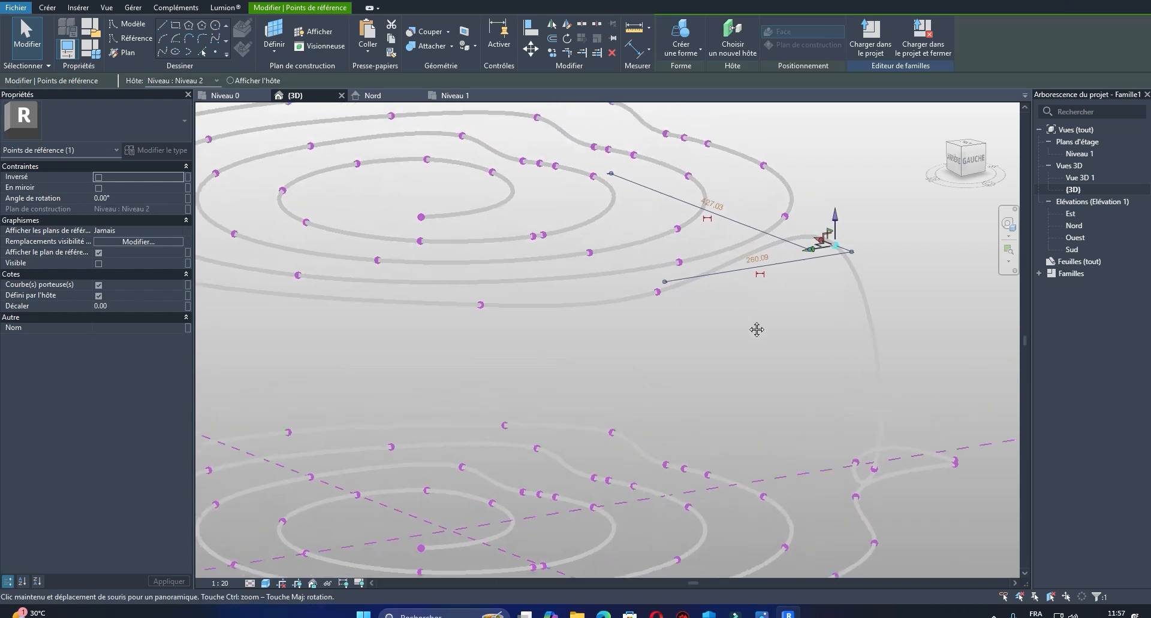
{"action": "scroll", "coordinate": [743, 305], "scroll_direction": "up", "scroll_amount": 3}
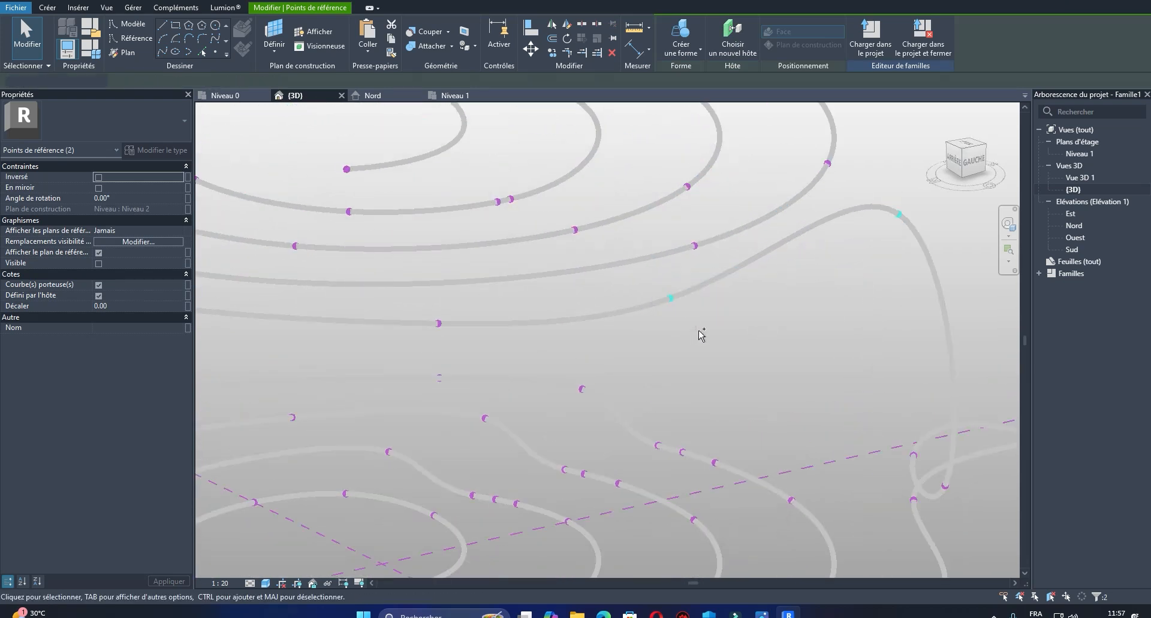
{"action": "scroll", "coordinate": [702, 335], "scroll_direction": "down", "scroll_amount": 3}
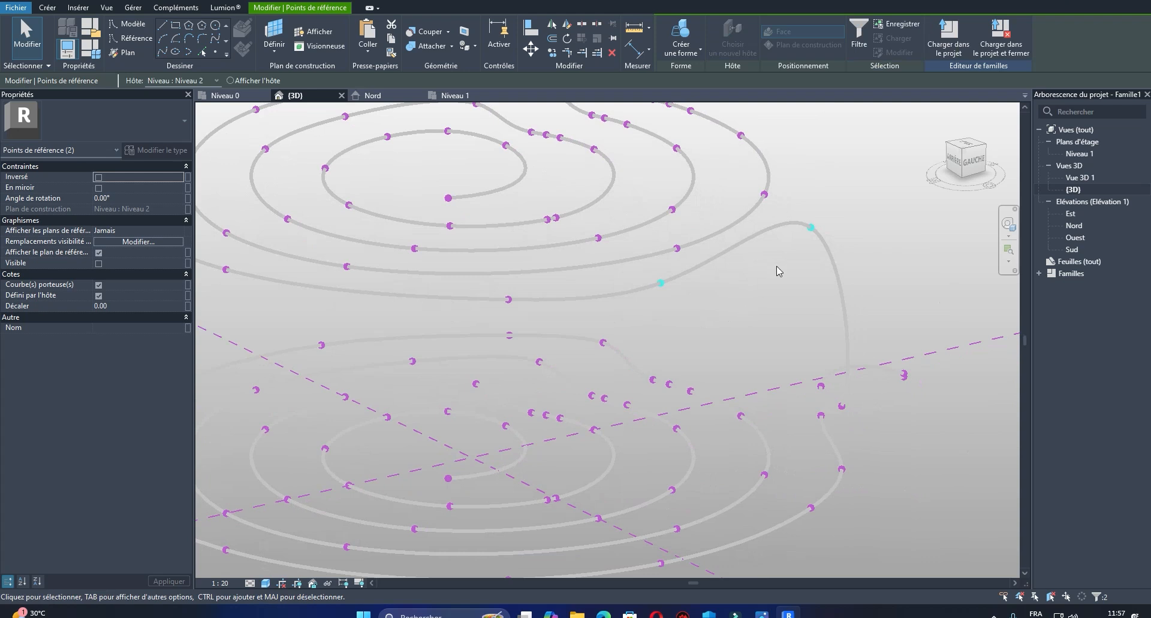
{"action": "middle_click_drag", "start_coordinate": [783, 292], "coordinate": [749, 281]}
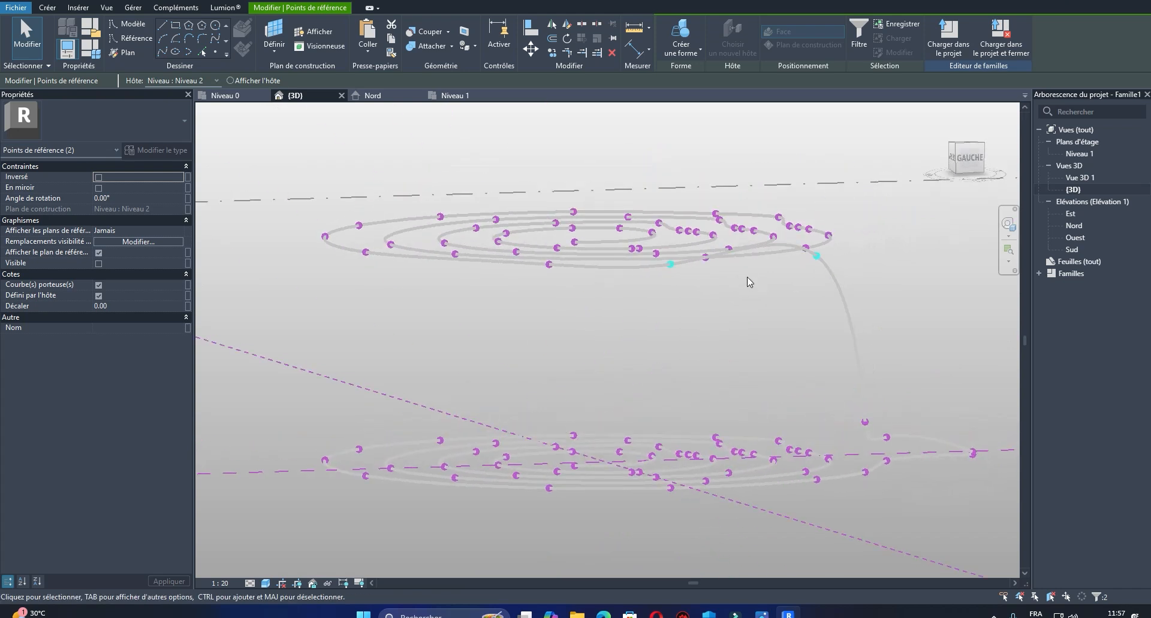
{"action": "left_click", "coordinate": [530, 49]}
{"action": "middle_click_drag", "start_coordinate": [740, 334], "coordinate": [752, 369], "text": "shift"}
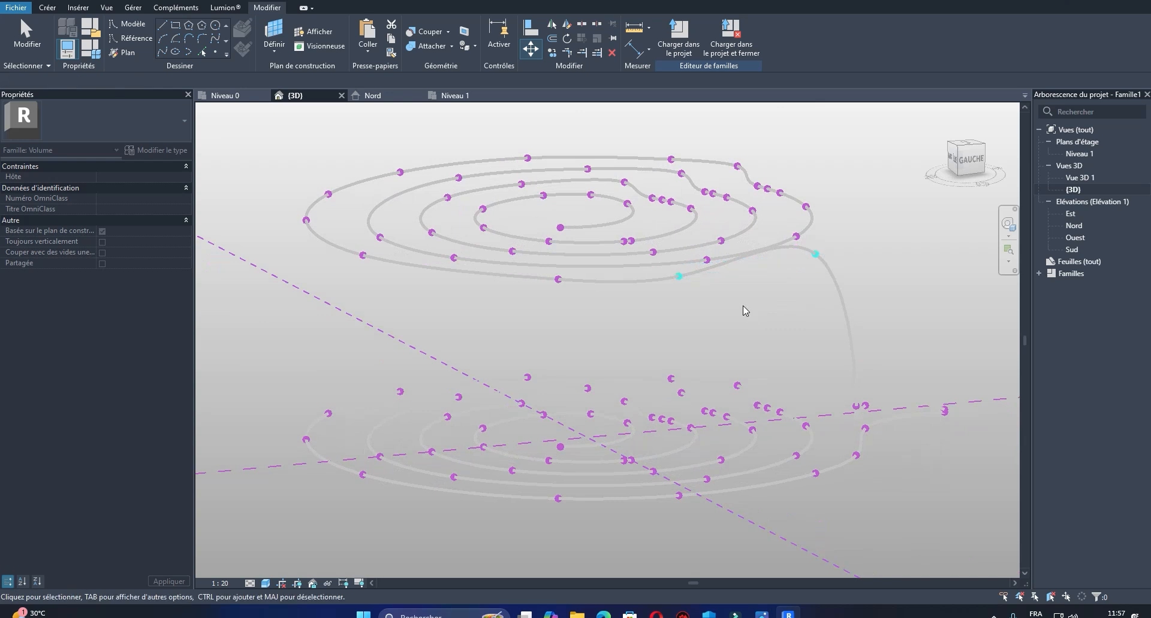
{"action": "key", "text": "Escape"}
Step: Lower the first reference point still at Niveau 2 height, just above the spline's steep drop, to ease the descent
{"action": "scroll", "coordinate": [811, 246], "scroll_direction": "up", "scroll_amount": 5}
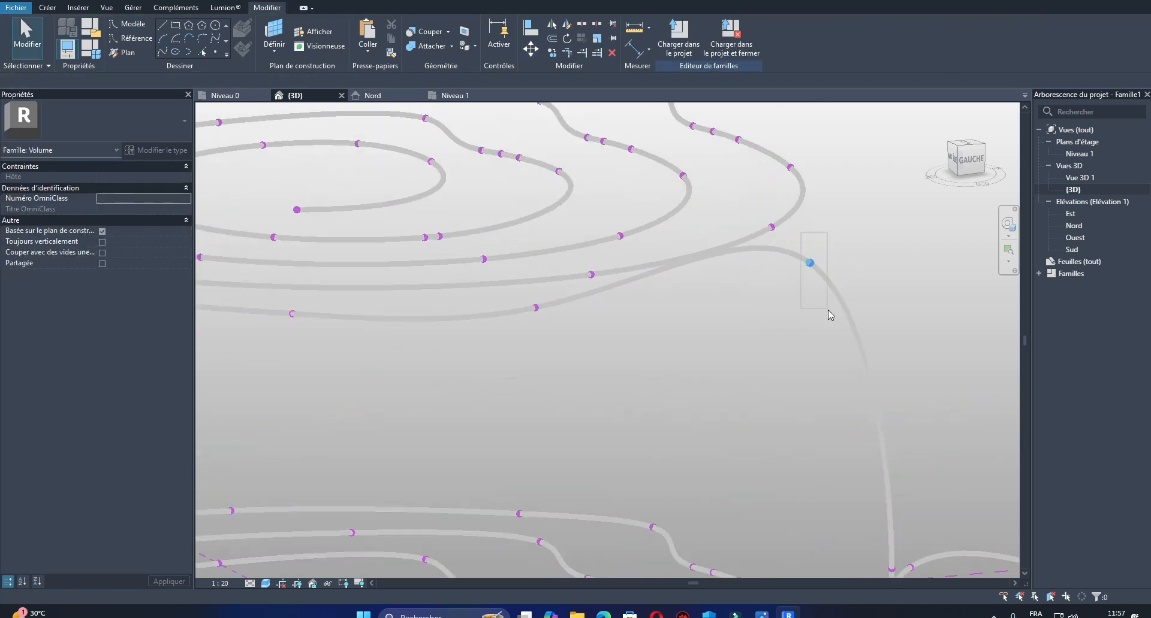
{"action": "left_click_drag", "start_coordinate": [828, 311], "coordinate": [828, 311]}
{"action": "scroll", "coordinate": [829, 310], "scroll_direction": "down", "scroll_amount": 5}
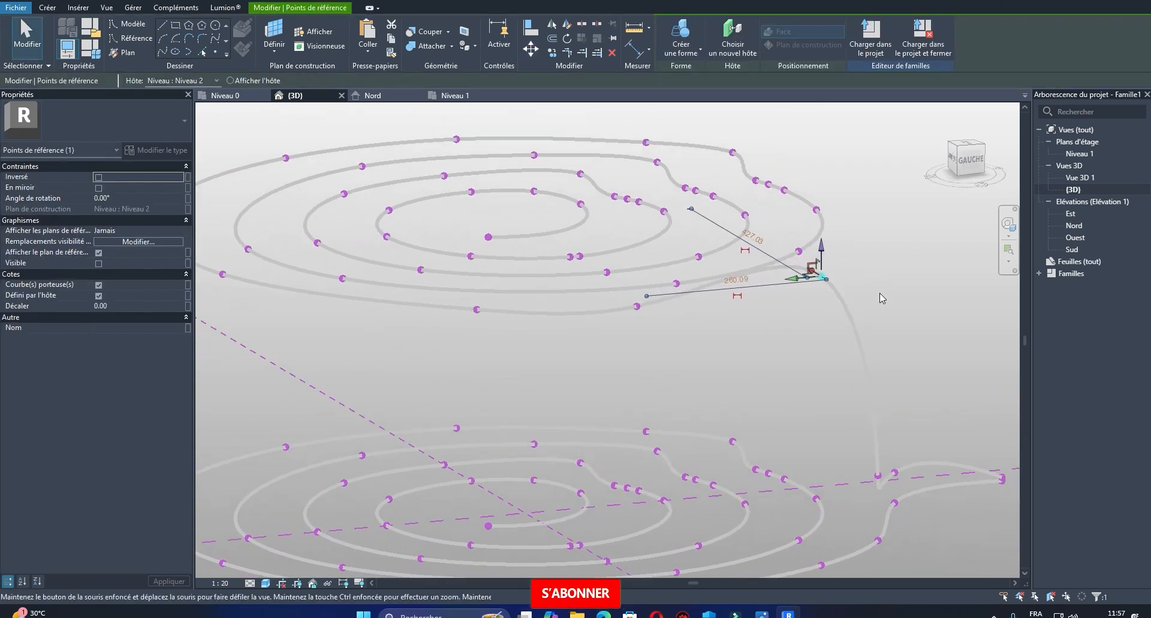
{"action": "left_click_drag", "start_coordinate": [821, 251], "coordinate": [815, 350]}
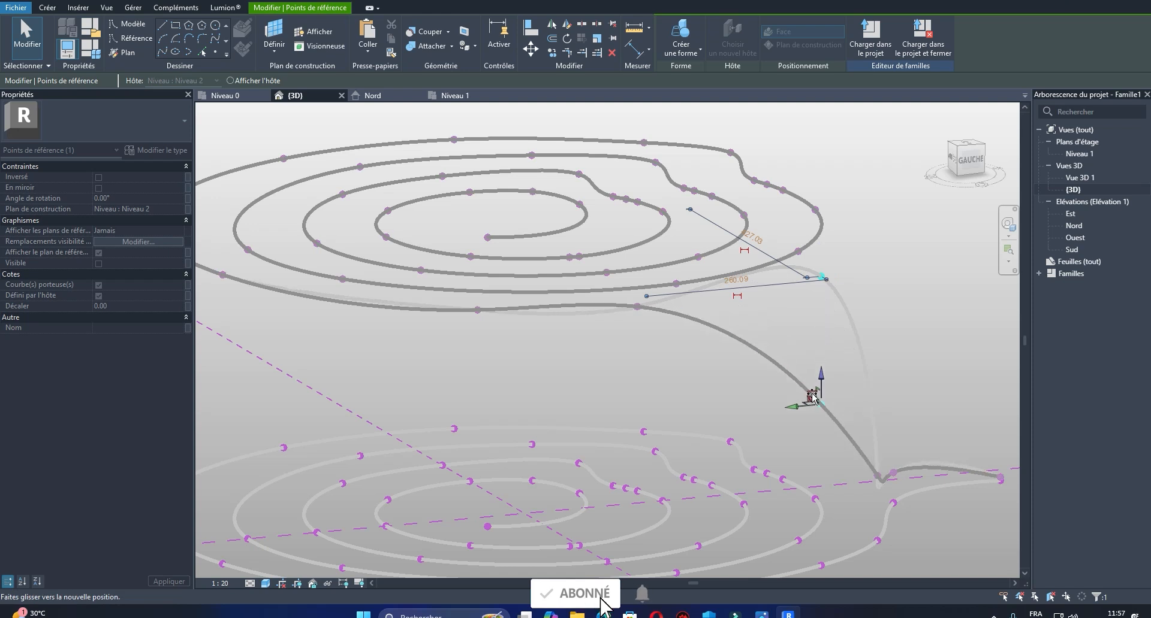
{"action": "left_click_drag", "start_coordinate": [803, 447], "coordinate": [803, 448]}
Step: Lower the next reference point up the spline, the first one left at Niveau 2 height, to an offset of -195.74
{"action": "middle_click_drag", "start_coordinate": [745, 406], "coordinate": [814, 362], "text": "shift"}
{"action": "scroll", "coordinate": [695, 329], "scroll_direction": "up", "scroll_amount": 3}
{"action": "key", "text": "ctrl+z"}
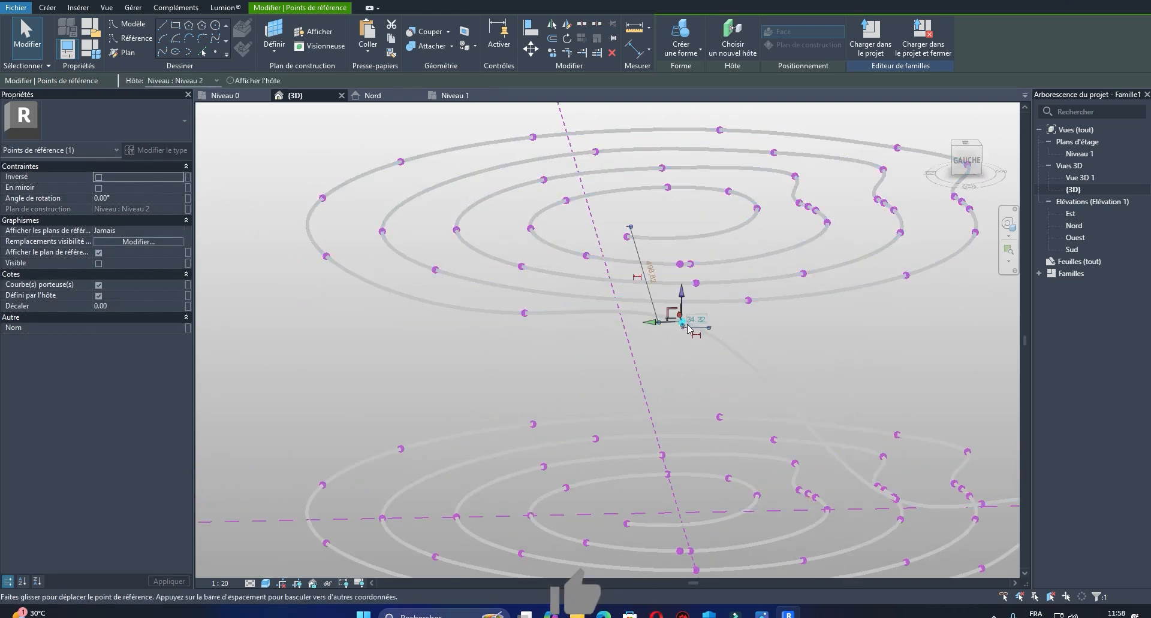
{"action": "left_click_drag", "start_coordinate": [687, 299], "coordinate": [713, 443]}
{"action": "middle_click_drag", "start_coordinate": [713, 443], "coordinate": [814, 380], "text": "shift"}
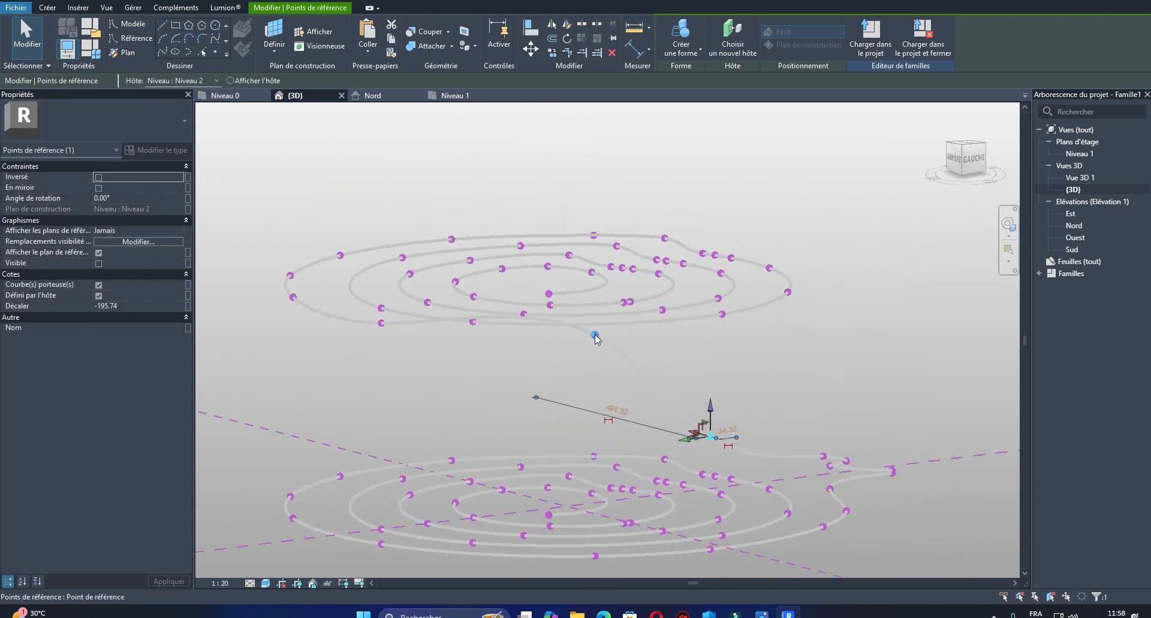
Step: Lower the next two reference points up the spline's descent, taking the second to an offset of -105.86
{"action": "left_click_drag", "start_coordinate": [597, 311], "coordinate": [600, 390]}
{"action": "left_click", "coordinate": [429, 351]}
{"action": "middle_click_drag", "start_coordinate": [429, 351], "coordinate": [563, 418], "text": "shift"}
{"action": "middle_click_drag", "start_coordinate": [640, 415], "coordinate": [640, 219]}
{"action": "left_click", "coordinate": [597, 210]}
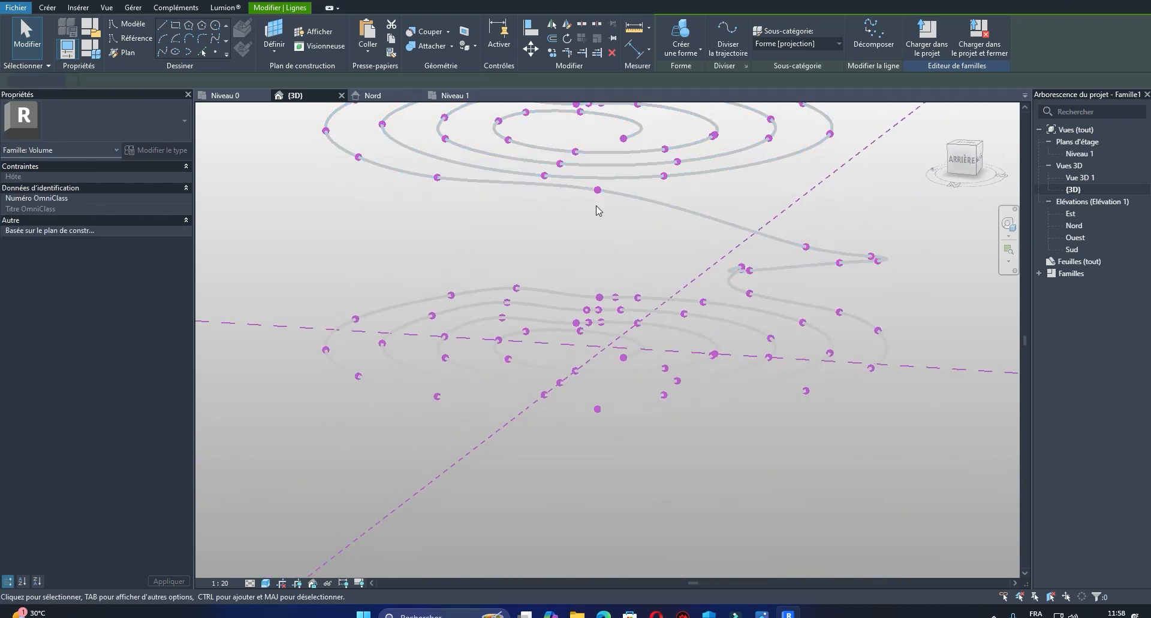
{"action": "left_click", "coordinate": [597, 190]}
{"action": "left_click_drag", "start_coordinate": [597, 171], "coordinate": [591, 243]}
{"action": "middle_click_drag", "start_coordinate": [590, 243], "coordinate": [742, 288], "text": "shift"}
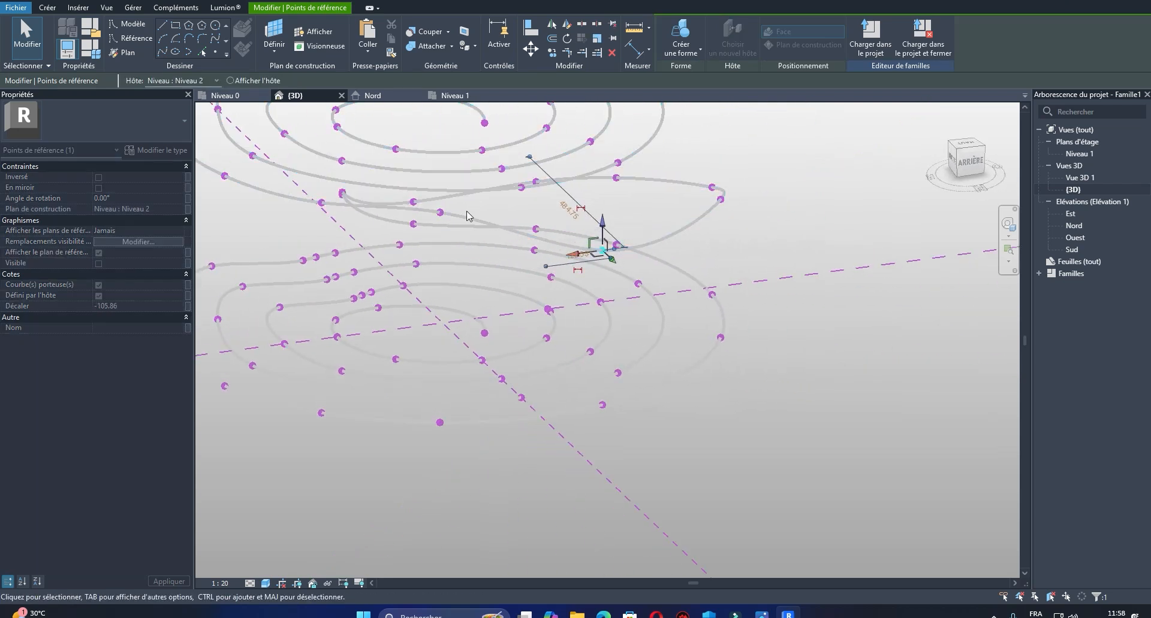
Step: Lower the following reference point on the outer loop slightly below Niveau 2 to continue the descent
{"action": "left_click", "coordinate": [439, 212]}
{"action": "middle_click_drag", "start_coordinate": [458, 254], "coordinate": [430, 201], "text": "shift"}
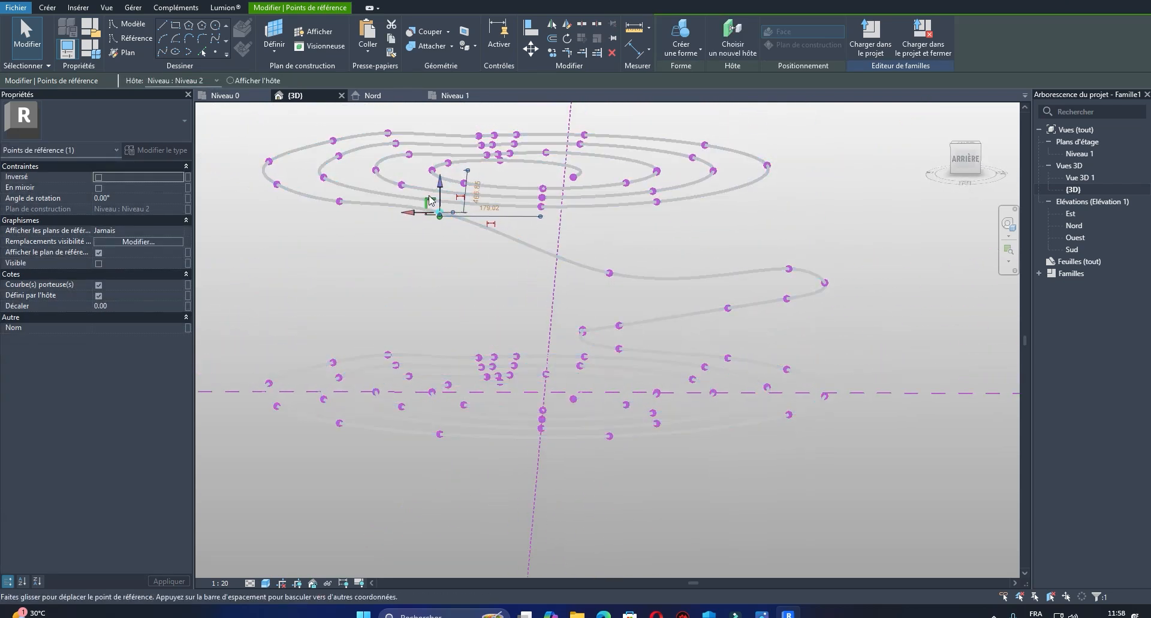
{"action": "left_click_drag", "start_coordinate": [439, 185], "coordinate": [438, 230]}
{"action": "middle_click_drag", "start_coordinate": [549, 304], "coordinate": [740, 345]}
{"action": "left_click", "coordinate": [531, 245]}
{"action": "middle_click_drag", "start_coordinate": [528, 281], "coordinate": [670, 316], "text": "shift"}
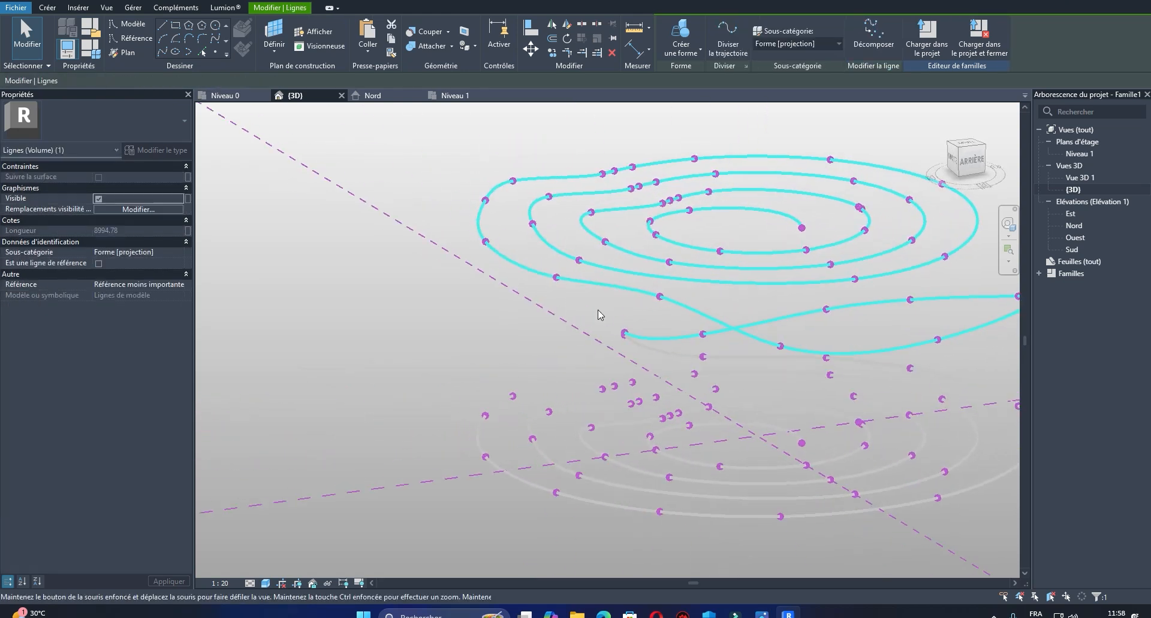
{"action": "left_click_drag", "start_coordinate": [670, 316], "coordinate": [670, 318]}
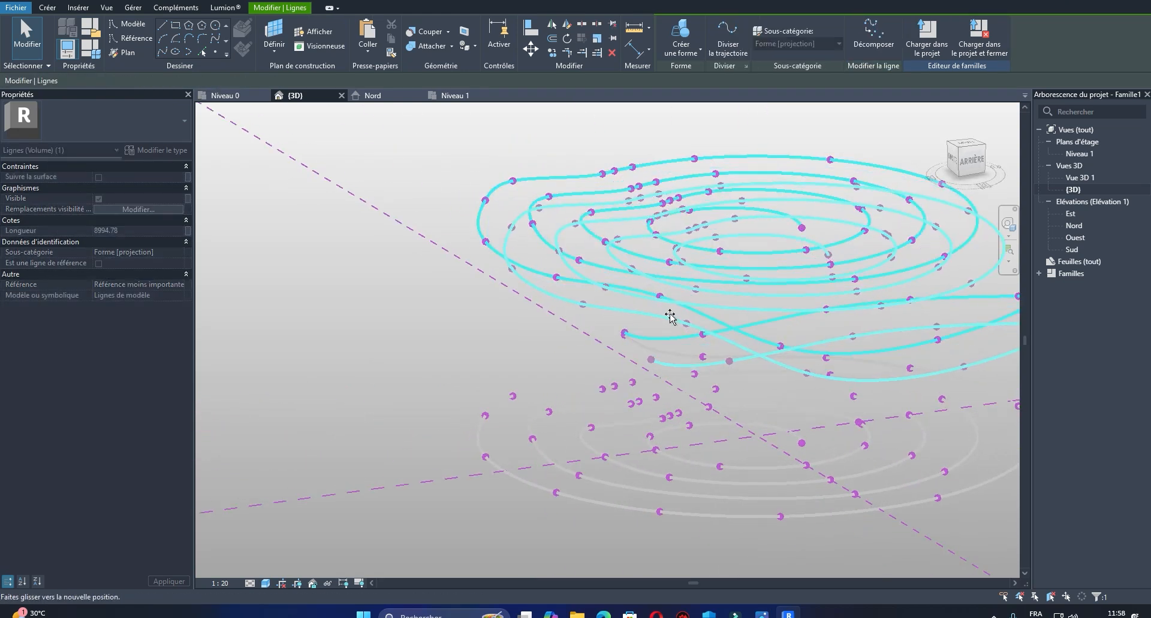
{"action": "key", "text": "Escape"}
Step: Lower the next outer-loop reference point, where the spline leaves Niveau 2, to an offset of -55.51
{"action": "middle_click_drag", "start_coordinate": [673, 324], "coordinate": [548, 291], "text": "shift"}
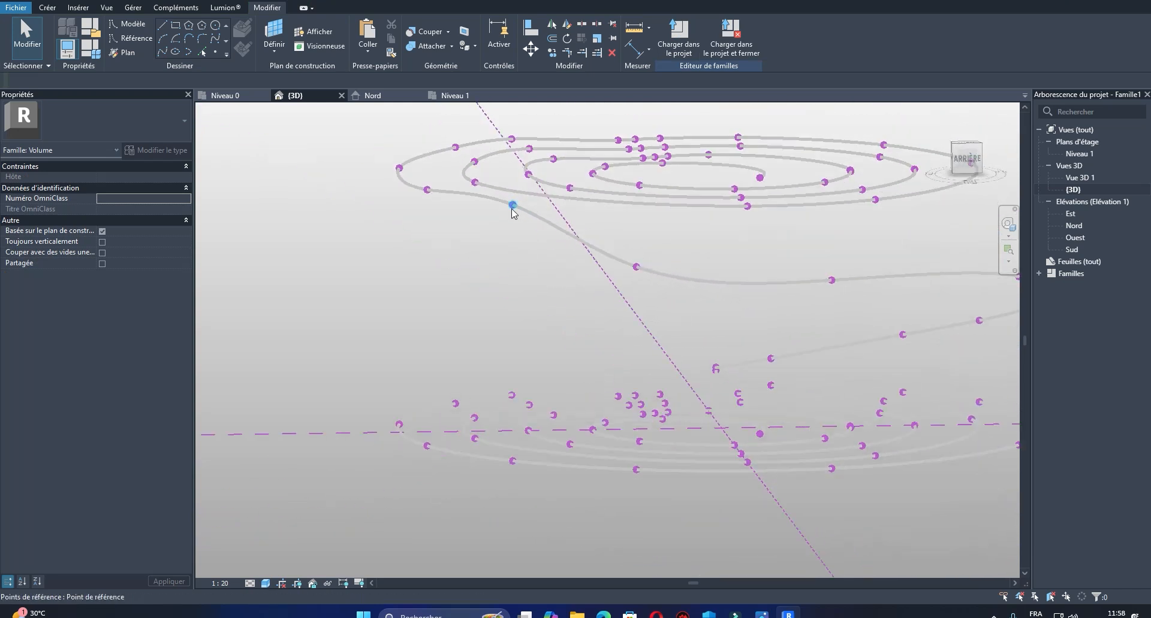
{"action": "scroll", "coordinate": [512, 196], "scroll_direction": "up", "scroll_amount": 5}
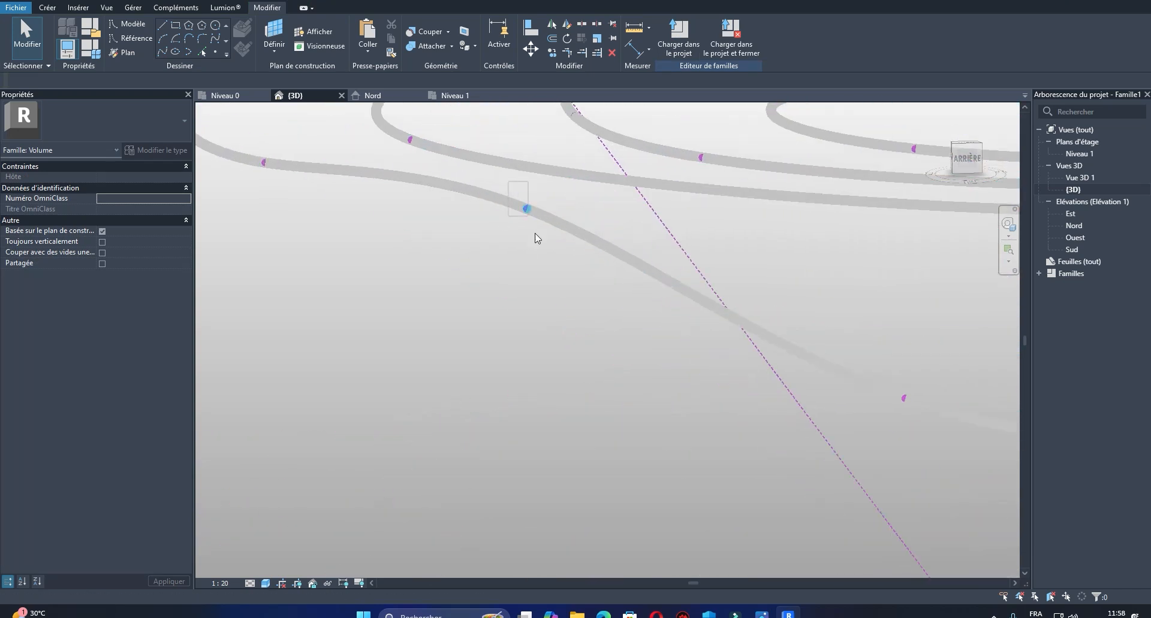
{"action": "left_click", "coordinate": [526, 208]}
{"action": "scroll", "coordinate": [537, 199], "scroll_direction": "down", "scroll_amount": 2}
{"action": "left_click_drag", "start_coordinate": [538, 190], "coordinate": [538, 250]}
{"action": "scroll", "coordinate": [538, 250], "scroll_direction": "down", "scroll_amount": 3}
Step: Lower the adjacent outer-loop reference point still at Niveau 2 height to an offset of -71.37
{"action": "middle_click_drag", "start_coordinate": [529, 350], "coordinate": [788, 370], "text": "shift"}
{"action": "scroll", "coordinate": [575, 264], "scroll_direction": "up", "scroll_amount": 2}
{"action": "scroll", "coordinate": [557, 265], "scroll_direction": "up", "scroll_amount": 2}
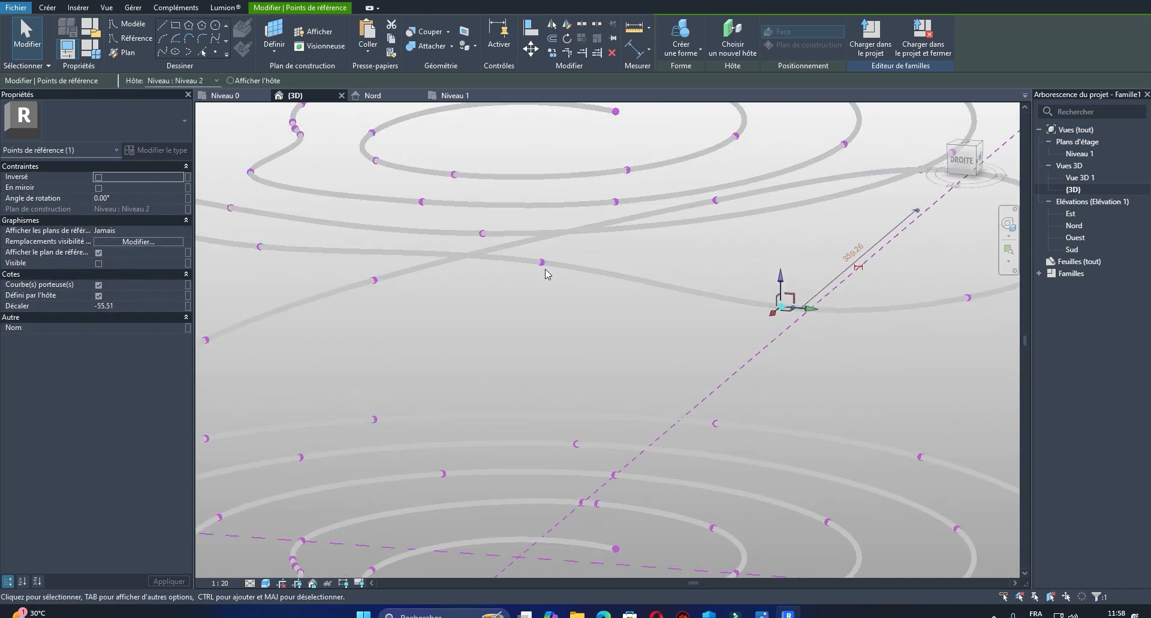
{"action": "scroll", "coordinate": [540, 261], "scroll_direction": "up", "scroll_amount": 4}
{"action": "left_click", "coordinate": [548, 273]}
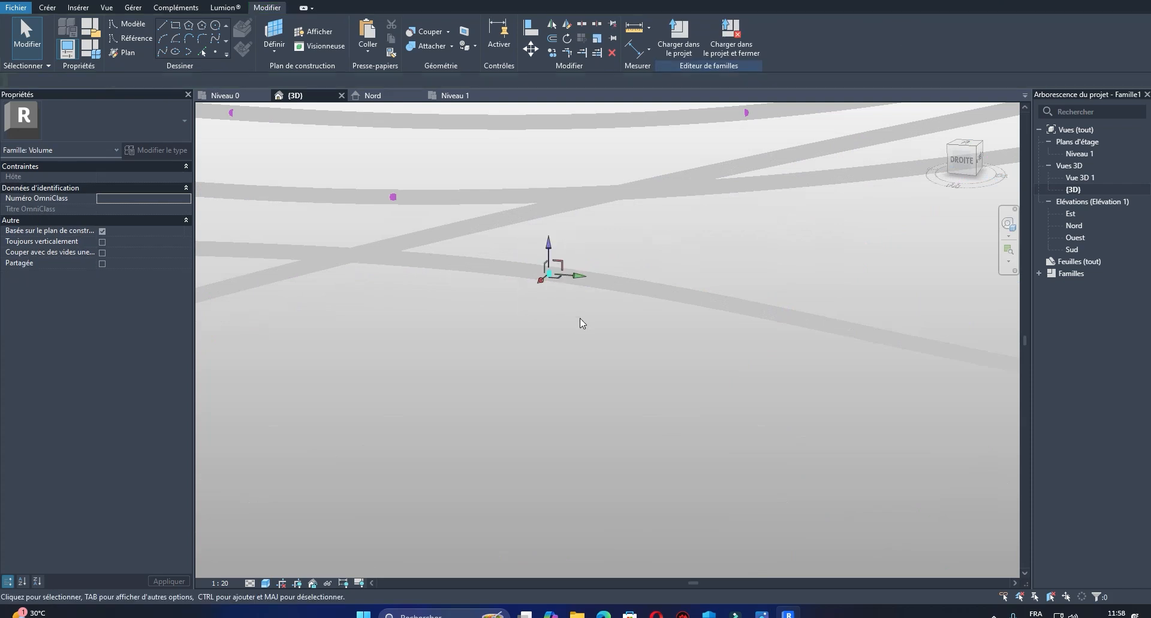
{"action": "scroll", "coordinate": [580, 318], "scroll_direction": "down", "scroll_amount": 3}
{"action": "left_click_drag", "start_coordinate": [562, 267], "coordinate": [567, 378]}
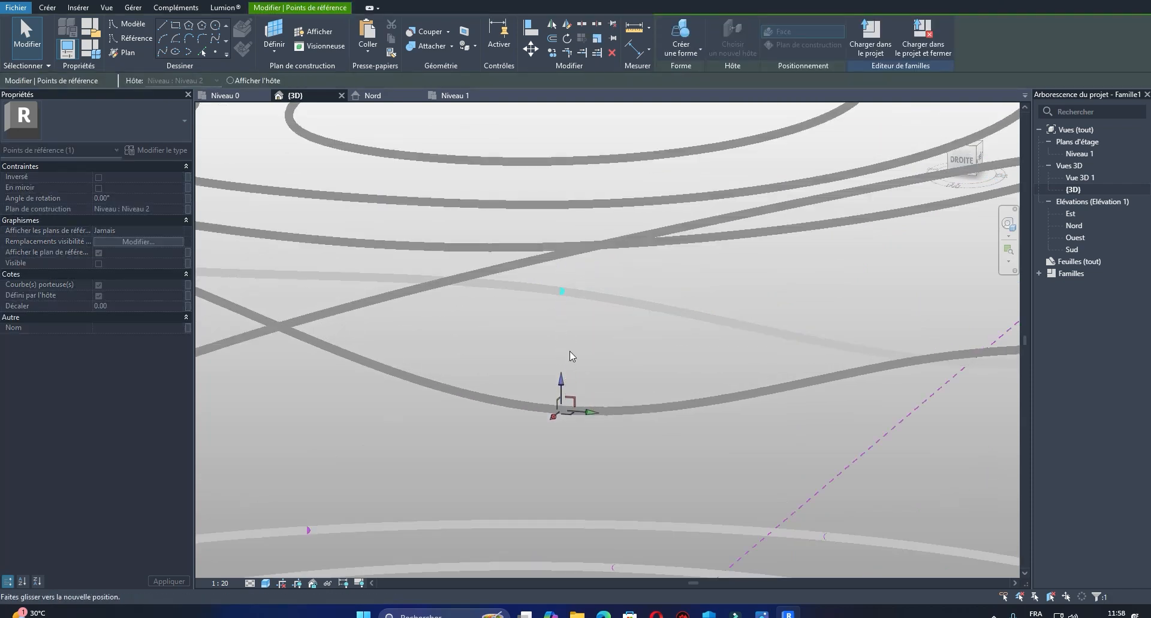
Step: In the Droite view, lower the spline's reference point nearest the vertical reference plane on the lower run
{"action": "scroll", "coordinate": [572, 354], "scroll_direction": "down", "scroll_amount": 6}
{"action": "middle_click_drag", "start_coordinate": [616, 398], "coordinate": [719, 275], "text": "shift"}
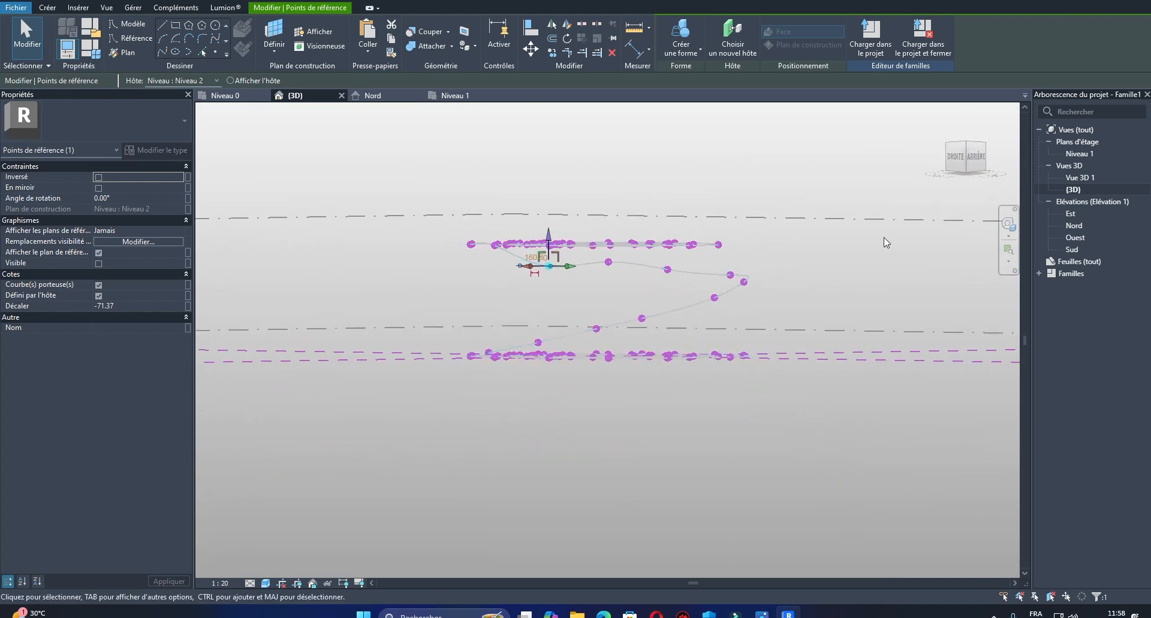
{"action": "left_click", "coordinate": [958, 171]}
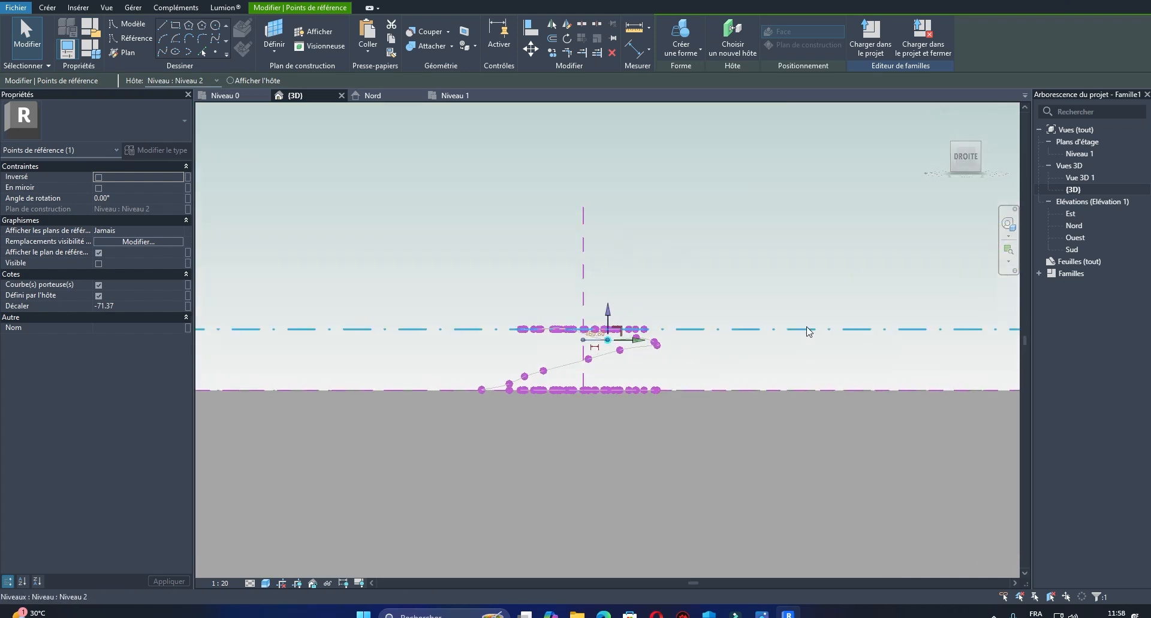
{"action": "scroll", "coordinate": [583, 384], "scroll_direction": "up", "scroll_amount": 4}
{"action": "left_click_drag", "start_coordinate": [472, 262], "coordinate": [589, 328]}
{"action": "mouse_move", "coordinate": [533, 259]}
{"action": "left_mouse_down"}
{"action": "mouse_move", "coordinate": [538, 280]}
{"action": "mouse_move", "coordinate": [662, 235]}
{"action": "left_mouse_up"}
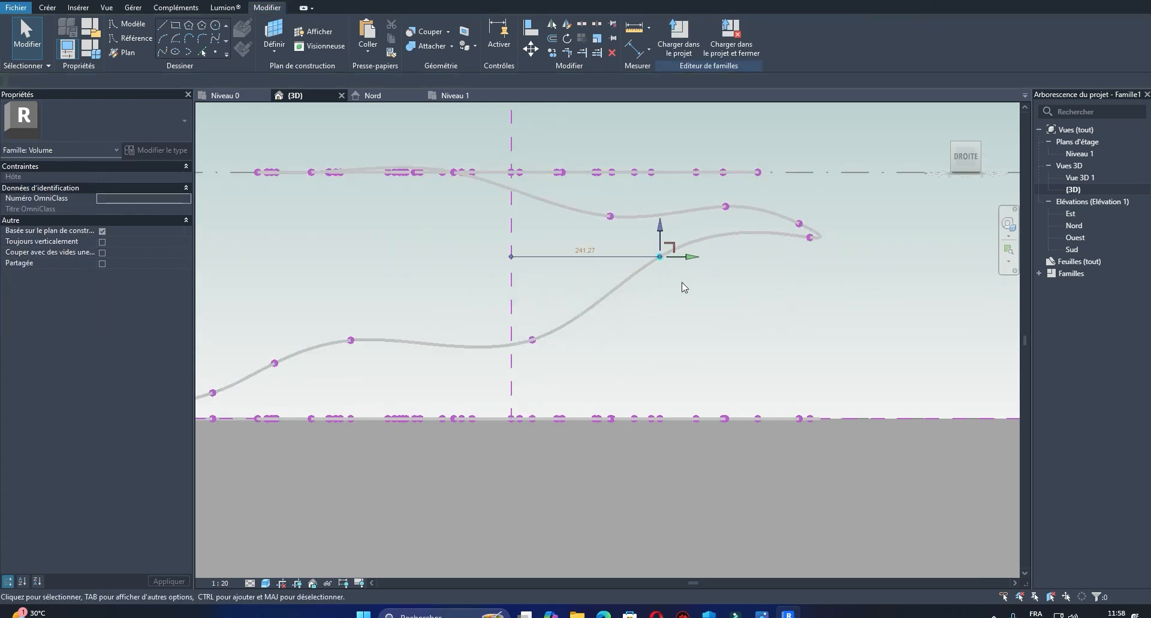
Step: Lower three reference points leading through the spline's outer bend, taking the bend's upper one to an offset of -141.90
{"action": "left_click_drag", "start_coordinate": [679, 276], "coordinate": [798, 337]}
{"action": "scroll", "coordinate": [749, 312], "scroll_direction": "up", "scroll_amount": 4}
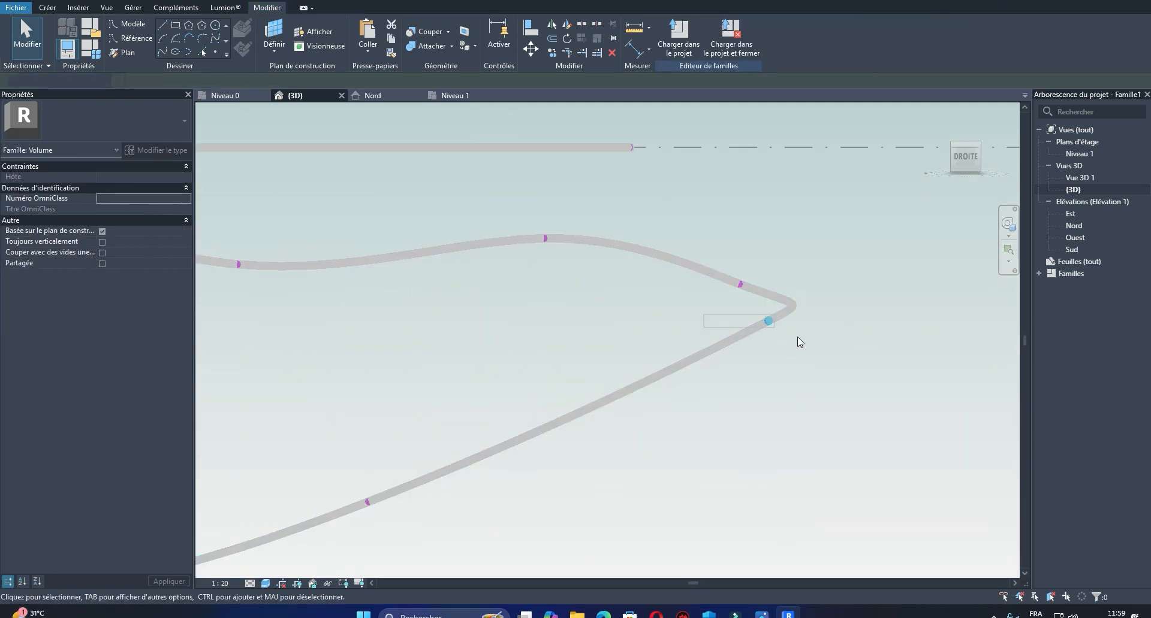
{"action": "left_click_drag", "start_coordinate": [771, 291], "coordinate": [844, 320]}
{"action": "left_click_drag", "start_coordinate": [816, 269], "coordinate": [834, 307]}
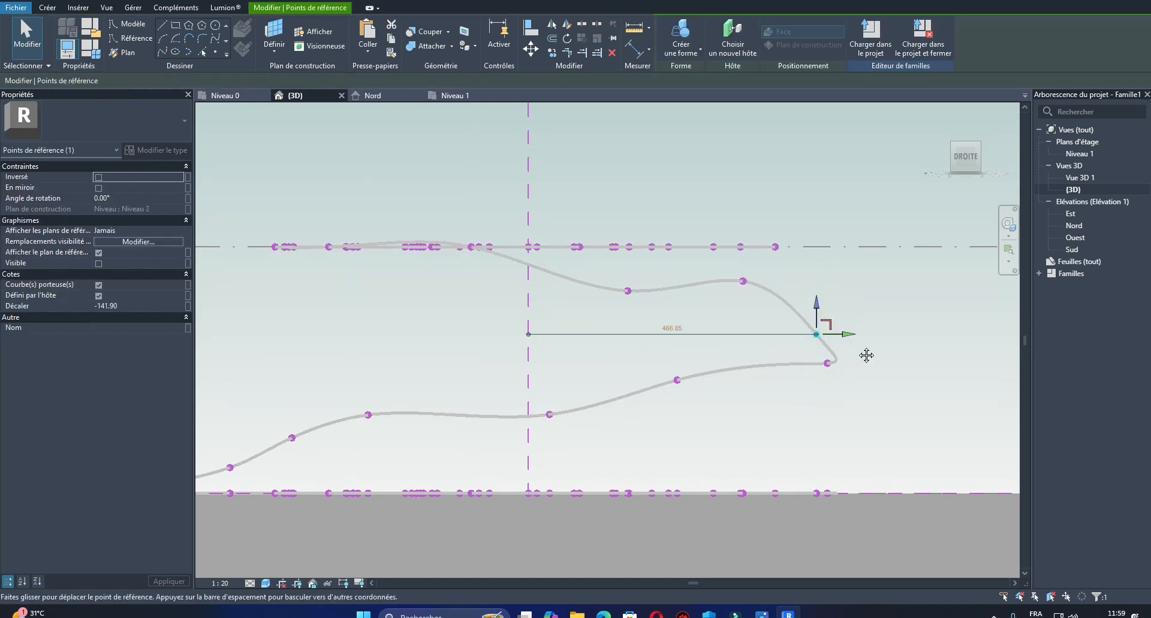
{"action": "scroll", "coordinate": [581, 369], "scroll_direction": "down", "scroll_amount": 2}
Step: Lower three reference points along the spline's bottom run towards the ground, finishing with the one beside the vertical reference plane
{"action": "scroll", "coordinate": [441, 361], "scroll_direction": "up", "scroll_amount": 3}
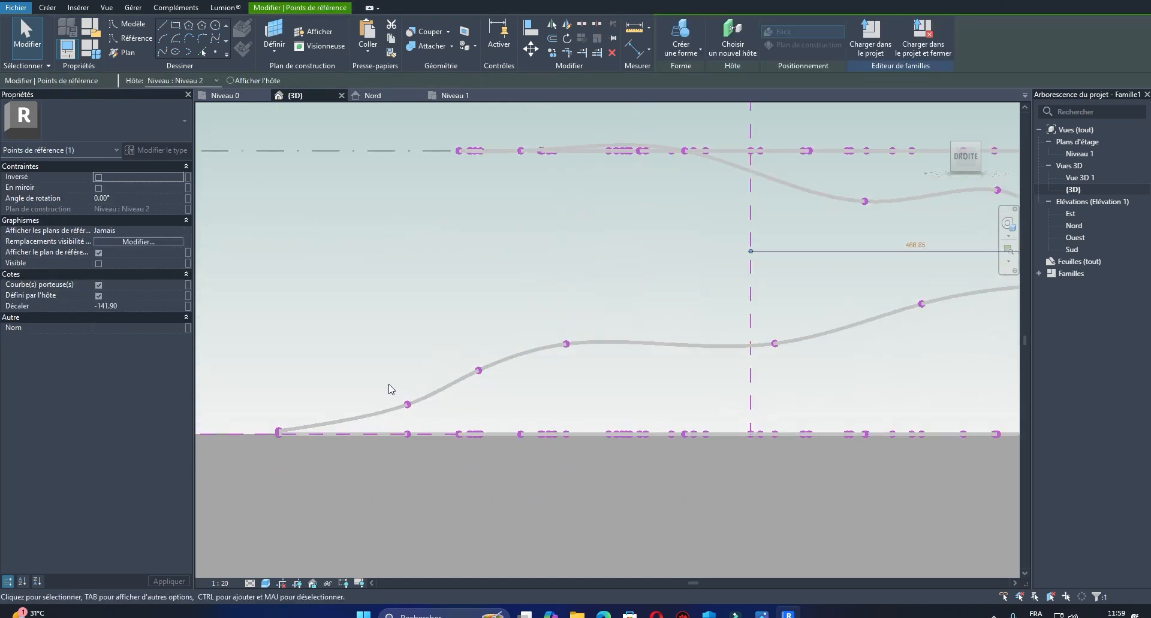
{"action": "left_click", "coordinate": [478, 370]}
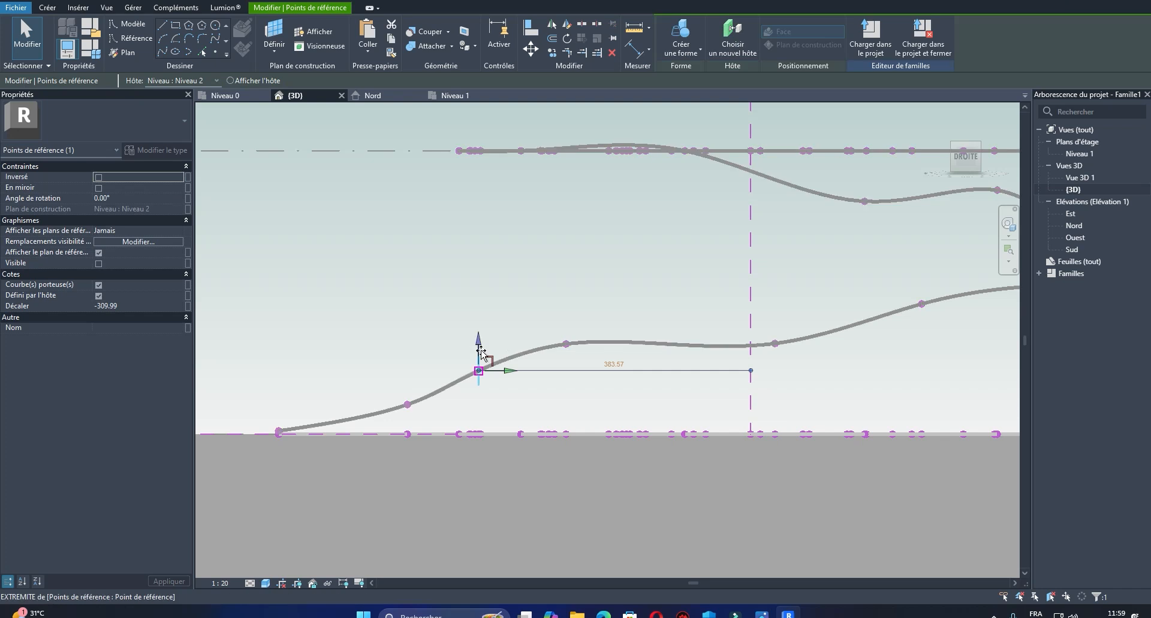
{"action": "left_click_drag", "start_coordinate": [484, 369], "coordinate": [483, 368]}
{"action": "left_click_drag", "start_coordinate": [546, 310], "coordinate": [601, 381]}
{"action": "left_click_drag", "start_coordinate": [566, 320], "coordinate": [583, 346]}
{"action": "middle_click_drag", "start_coordinate": [638, 319], "coordinate": [509, 261]}
{"action": "scroll", "coordinate": [599, 245], "scroll_direction": "down", "scroll_amount": 2}
{"action": "left_click_drag", "start_coordinate": [588, 246], "coordinate": [652, 283]}
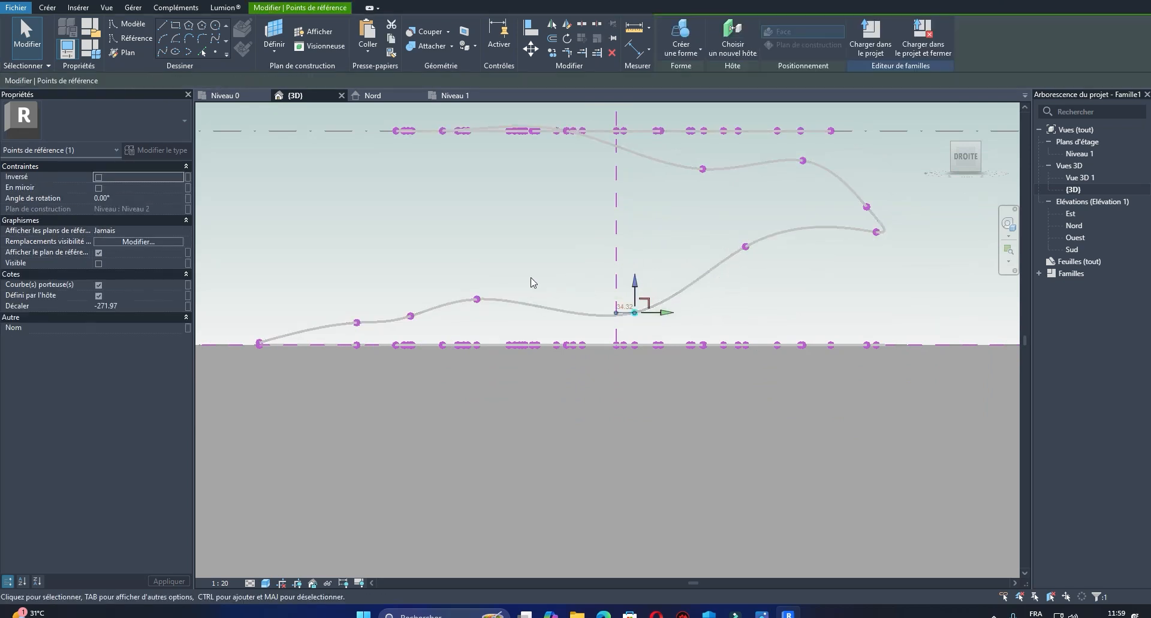
Step: Lower the high point of the bottom run slightly, and its neighbour nearer the end to an offset of -365.55
{"action": "left_click", "coordinate": [476, 299]}
{"action": "left_click_drag", "start_coordinate": [484, 285], "coordinate": [484, 290]}
{"action": "left_click", "coordinate": [404, 310]}
{"action": "left_click", "coordinate": [410, 316]}
{"action": "scroll", "coordinate": [470, 301], "scroll_direction": "up", "scroll_amount": 2}
{"action": "middle_click_drag", "start_coordinate": [470, 301], "coordinate": [557, 255]}
{"action": "left_click_drag", "start_coordinate": [481, 257], "coordinate": [482, 259]}
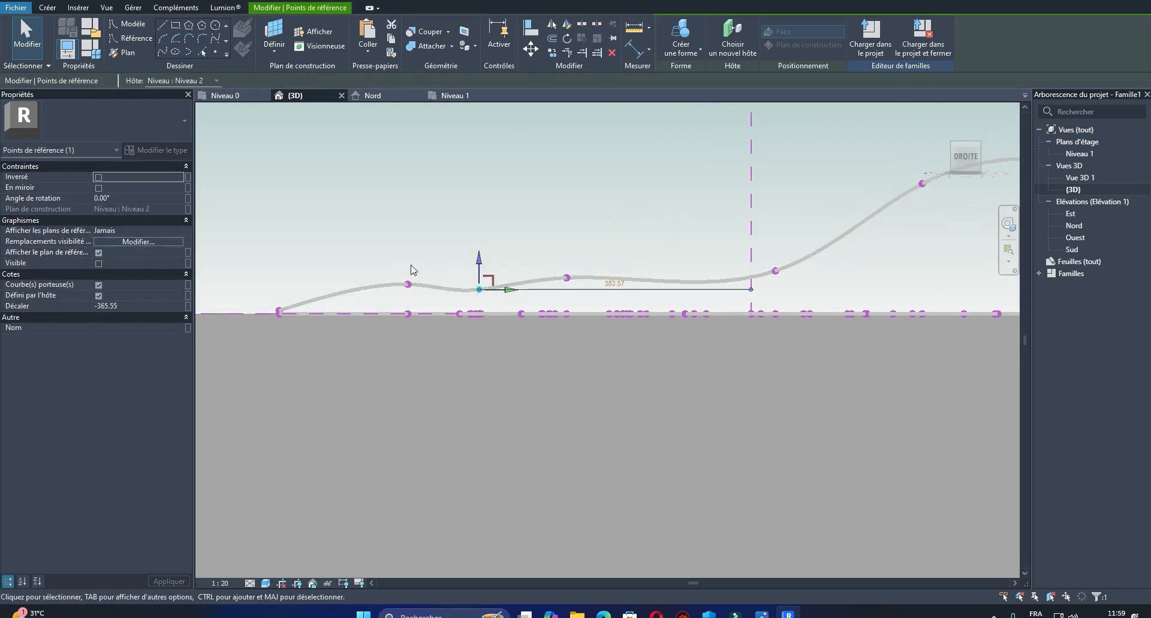
Step: Lower the reference point closest to the spline's bottom end to an offset of -377.96
{"action": "left_click", "coordinate": [410, 265]}
{"action": "left_click", "coordinate": [423, 285]}
{"action": "scroll", "coordinate": [423, 285], "scroll_direction": "up", "scroll_amount": 1}
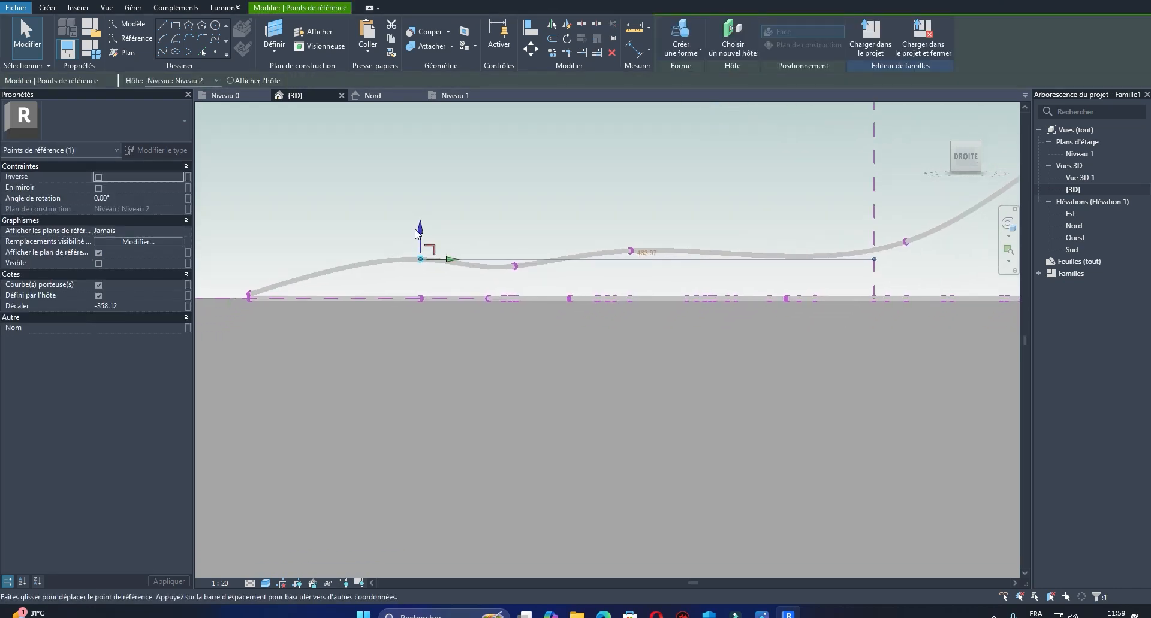
{"action": "left_click_drag", "start_coordinate": [420, 246], "coordinate": [457, 234]}
Step: Lower the reference point before the outer bend and the bend's lower point to smooth the transition
{"action": "scroll", "coordinate": [457, 234], "scroll_direction": "down", "scroll_amount": 4}
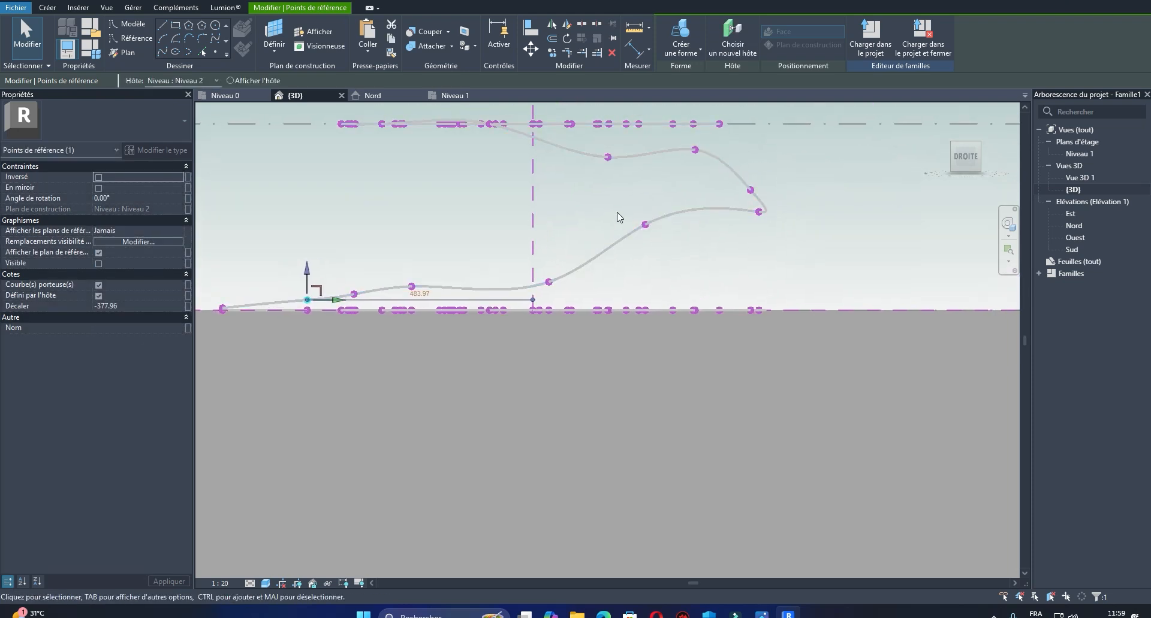
{"action": "left_click", "coordinate": [644, 224]}
{"action": "left_click_drag", "start_coordinate": [658, 224], "coordinate": [663, 239]}
{"action": "middle_click_drag", "start_coordinate": [737, 250], "coordinate": [692, 259]}
{"action": "scroll", "coordinate": [682, 214], "scroll_direction": "up", "scroll_amount": 2}
{"action": "left_click_drag", "start_coordinate": [688, 217], "coordinate": [741, 241]}
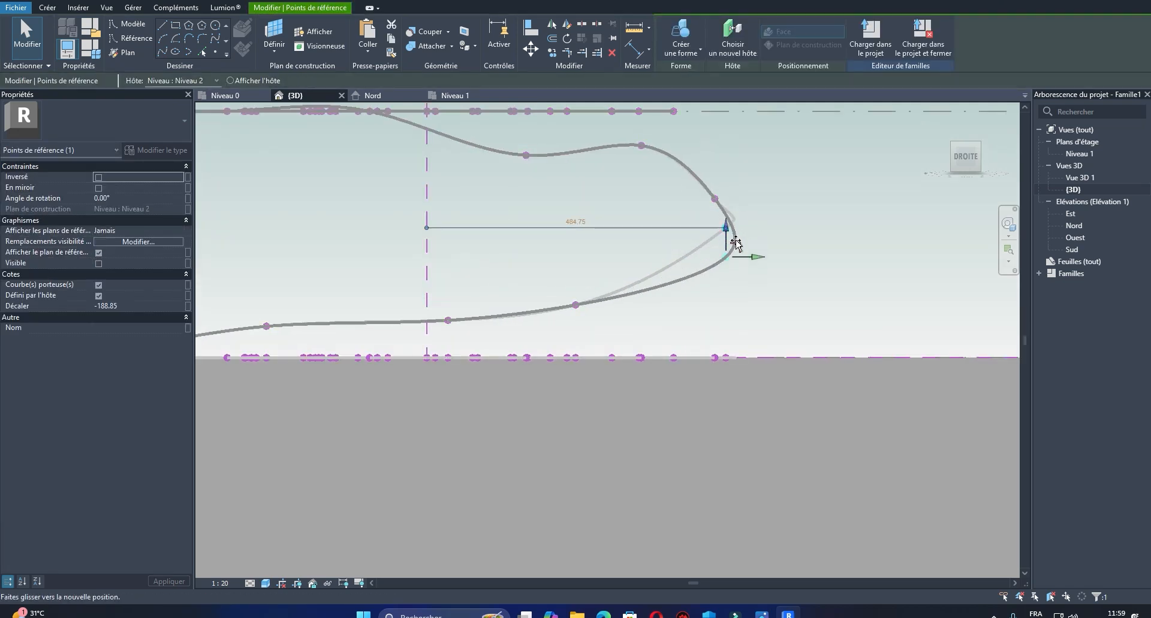
{"action": "left_click_drag", "start_coordinate": [742, 266], "coordinate": [743, 270]}
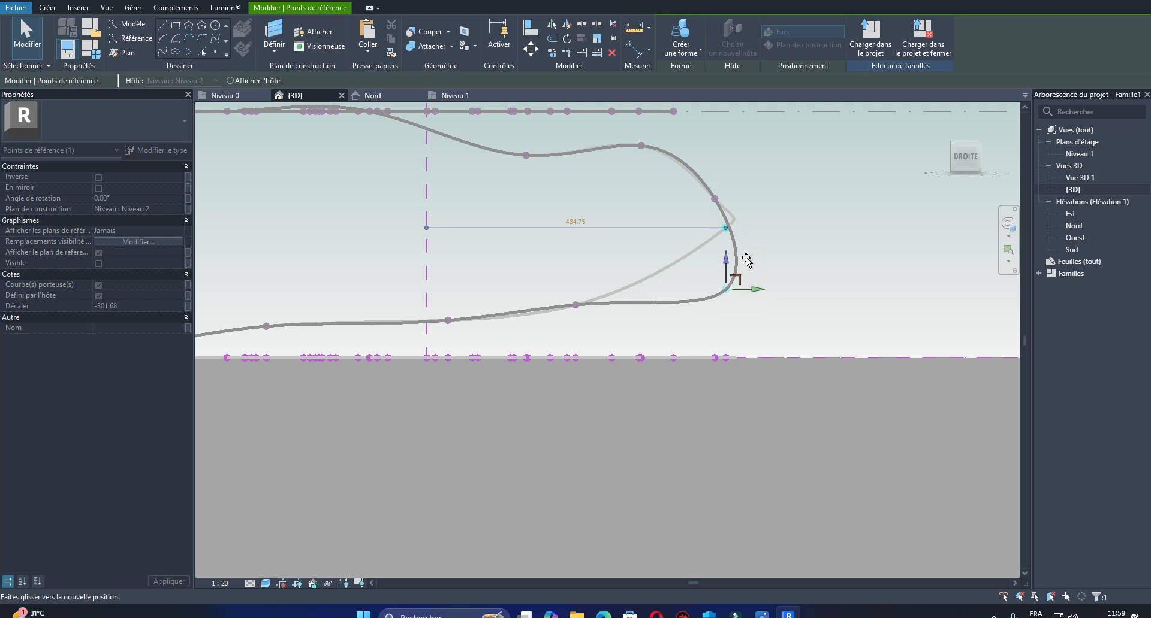
Step: Lower the upper reference point of the spline's outer bend to an offset of -257.64
{"action": "scroll", "coordinate": [686, 192], "scroll_direction": "up", "scroll_amount": 3}
{"action": "left_click_drag", "start_coordinate": [668, 178], "coordinate": [757, 222]}
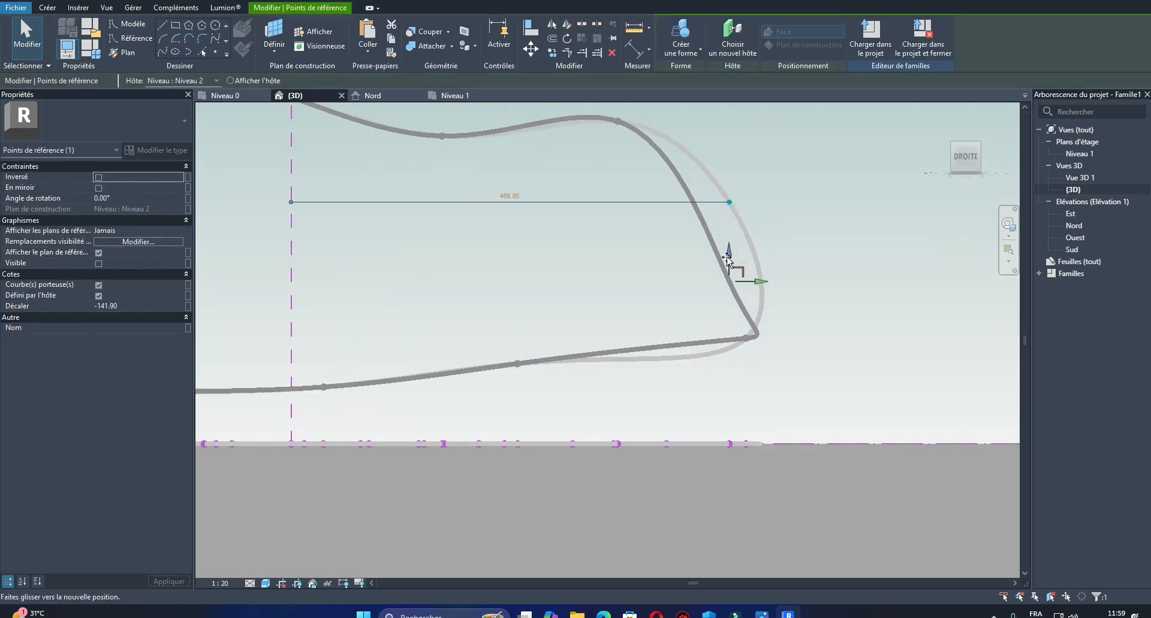
{"action": "left_click_drag", "start_coordinate": [722, 282], "coordinate": [723, 283]}
{"action": "scroll", "coordinate": [830, 261], "scroll_direction": "down", "scroll_amount": 2}
{"action": "middle_click_drag", "start_coordinate": [830, 261], "coordinate": [835, 318]}
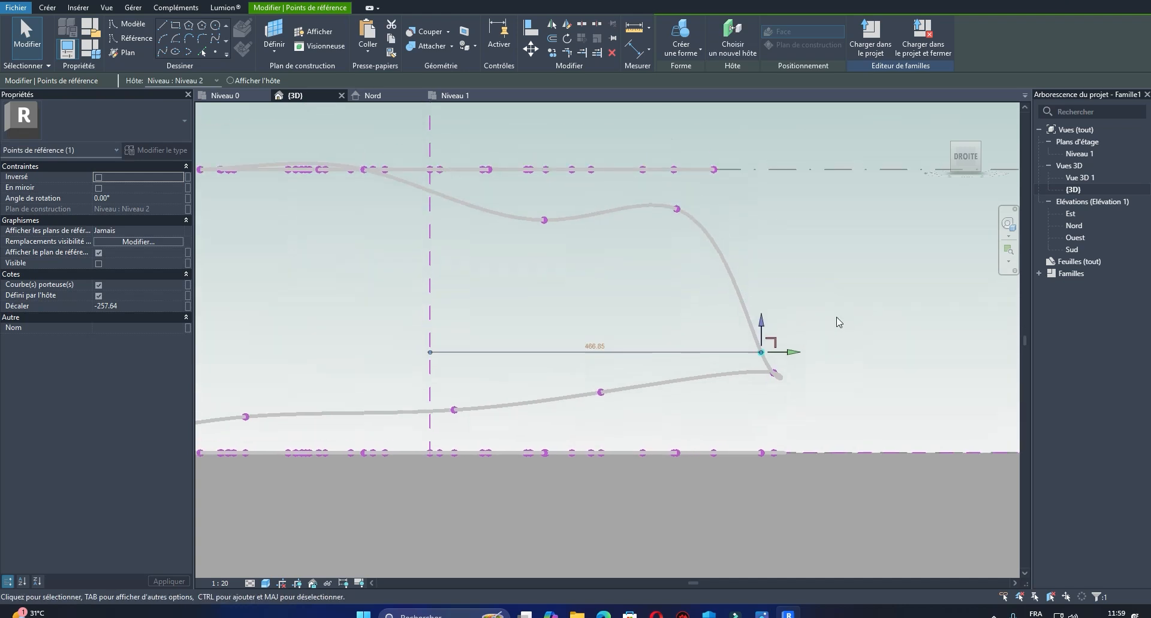
Step: Lower the next reference point up the spline from the outer bend to an offset of -232.12
{"action": "scroll", "coordinate": [717, 216], "scroll_direction": "up", "scroll_amount": 3}
{"action": "left_click_drag", "start_coordinate": [639, 185], "coordinate": [666, 220]}
{"action": "scroll", "coordinate": [822, 209], "scroll_direction": "down", "scroll_amount": 2}
{"action": "middle_click_drag", "start_coordinate": [821, 210], "coordinate": [841, 310]}
{"action": "left_click_drag", "start_coordinate": [712, 279], "coordinate": [710, 322]}
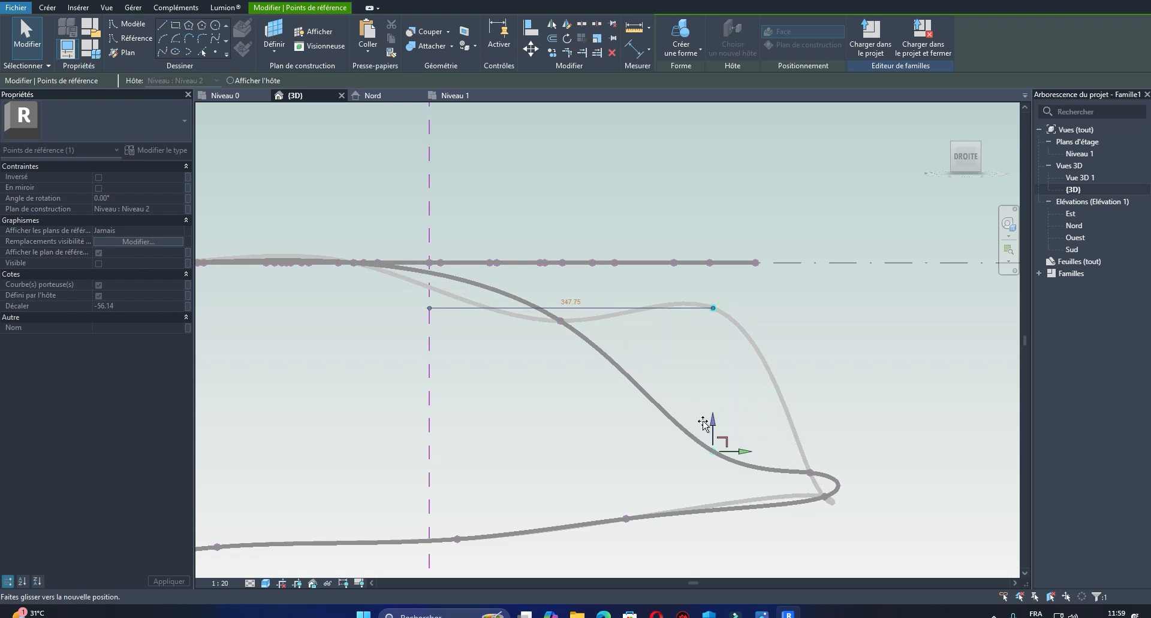
{"action": "left_click_drag", "start_coordinate": [705, 426], "coordinate": [705, 428]}
{"action": "scroll", "coordinate": [725, 408], "scroll_direction": "down", "scroll_amount": 2}
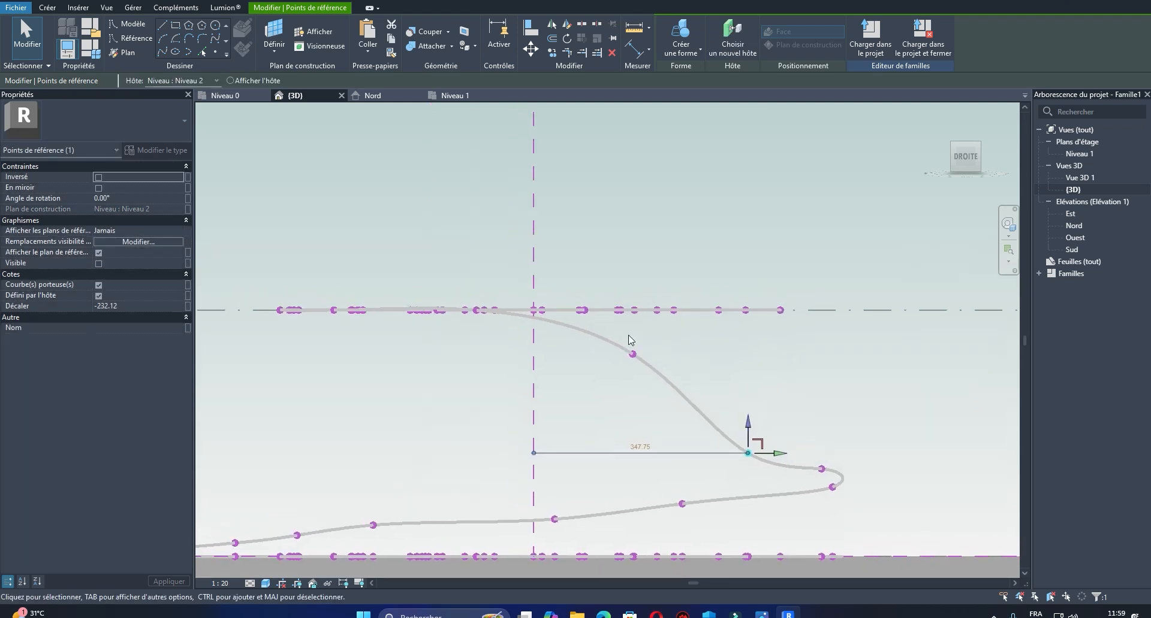
Step: Lower the outer bend's lower reference point to an offset of -340.76 to round out the turn
{"action": "scroll", "coordinate": [629, 340], "scroll_direction": "down", "scroll_amount": 2}
{"action": "middle_click_drag", "start_coordinate": [725, 376], "coordinate": [795, 341]}
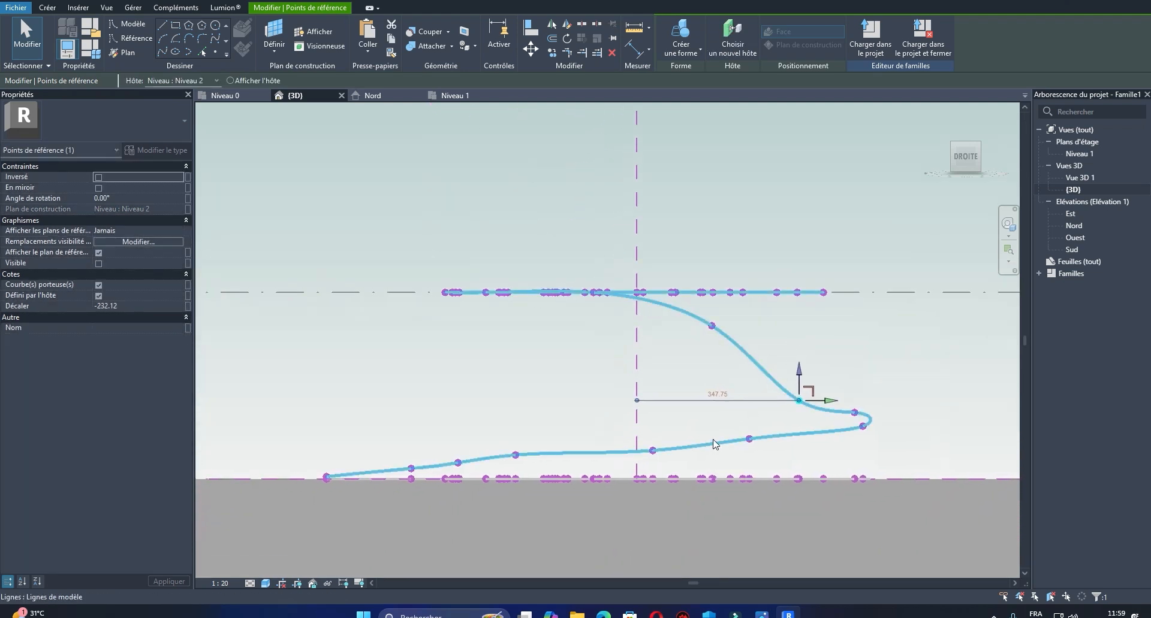
{"action": "scroll", "coordinate": [797, 437], "scroll_direction": "up", "scroll_amount": 2}
{"action": "middle_click_drag", "start_coordinate": [807, 459], "coordinate": [743, 380]}
{"action": "scroll", "coordinate": [813, 348], "scroll_direction": "up", "scroll_amount": 1}
{"action": "scroll", "coordinate": [874, 333], "scroll_direction": "down", "scroll_amount": 2}
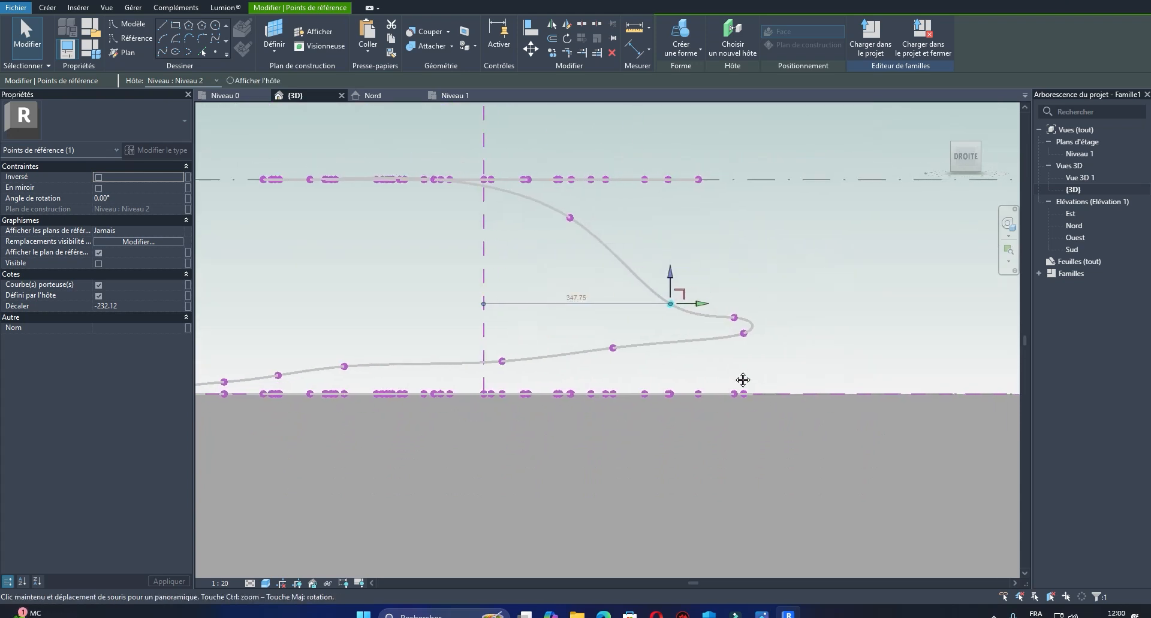
{"action": "scroll", "coordinate": [738, 344], "scroll_direction": "up", "scroll_amount": 3}
{"action": "scroll", "coordinate": [738, 343], "scroll_direction": "up", "scroll_amount": 2}
{"action": "left_click_drag", "start_coordinate": [711, 315], "coordinate": [808, 354]}
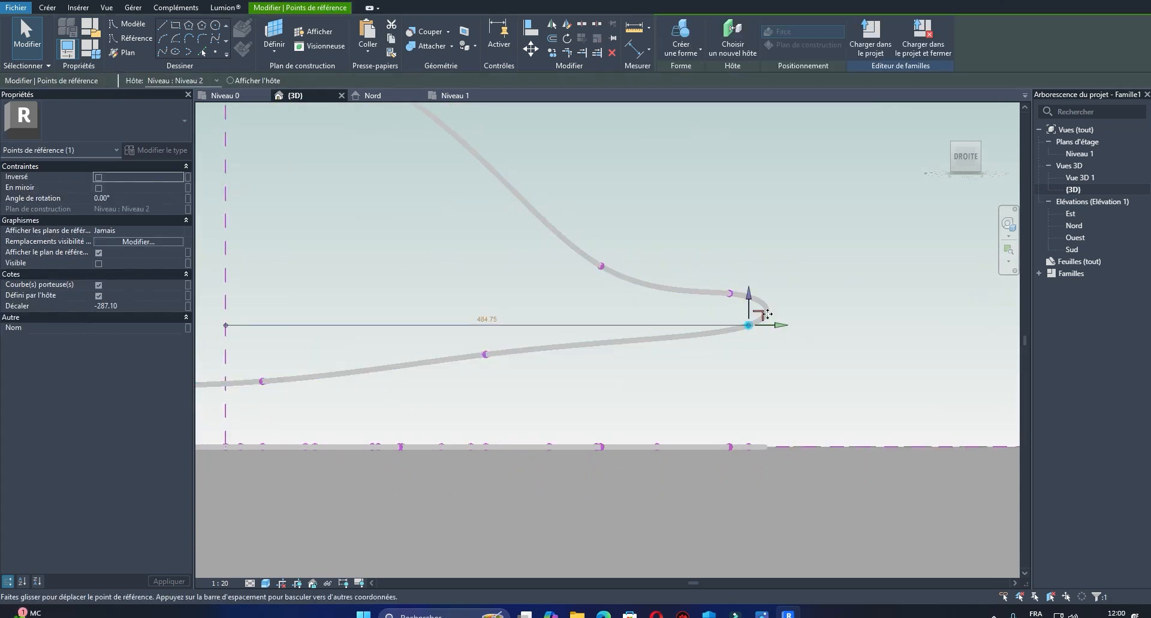
{"action": "left_click_drag", "start_coordinate": [749, 302], "coordinate": [753, 311]}
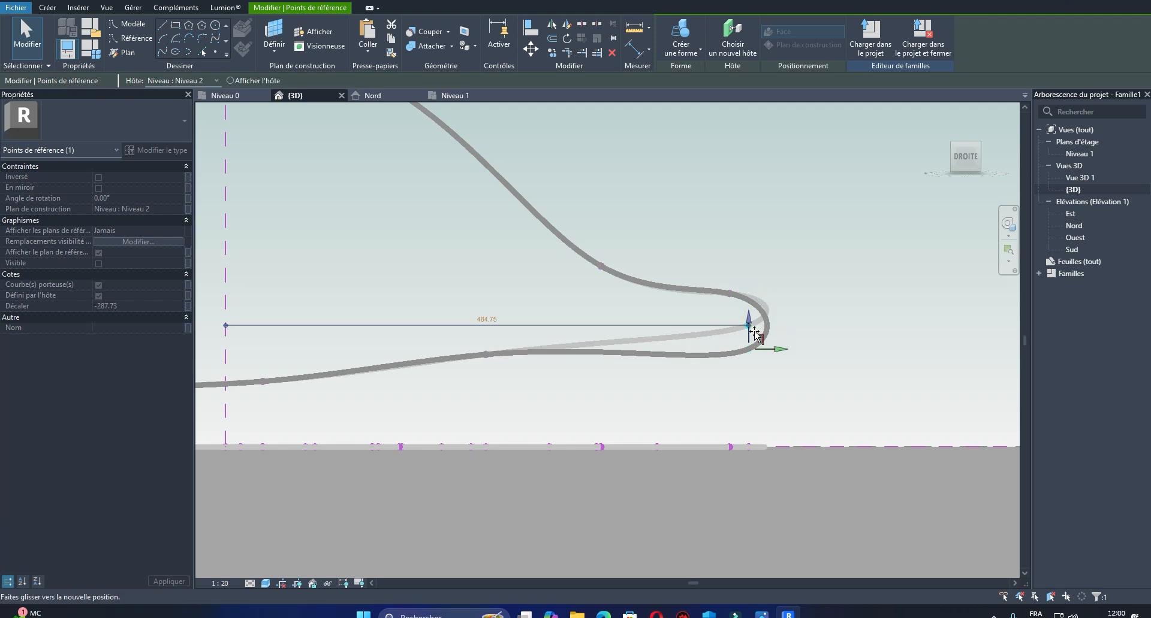
{"action": "left_click_drag", "start_coordinate": [755, 355], "coordinate": [756, 357]}
{"action": "middle_click_drag", "start_coordinate": [820, 339], "coordinate": [854, 299]}
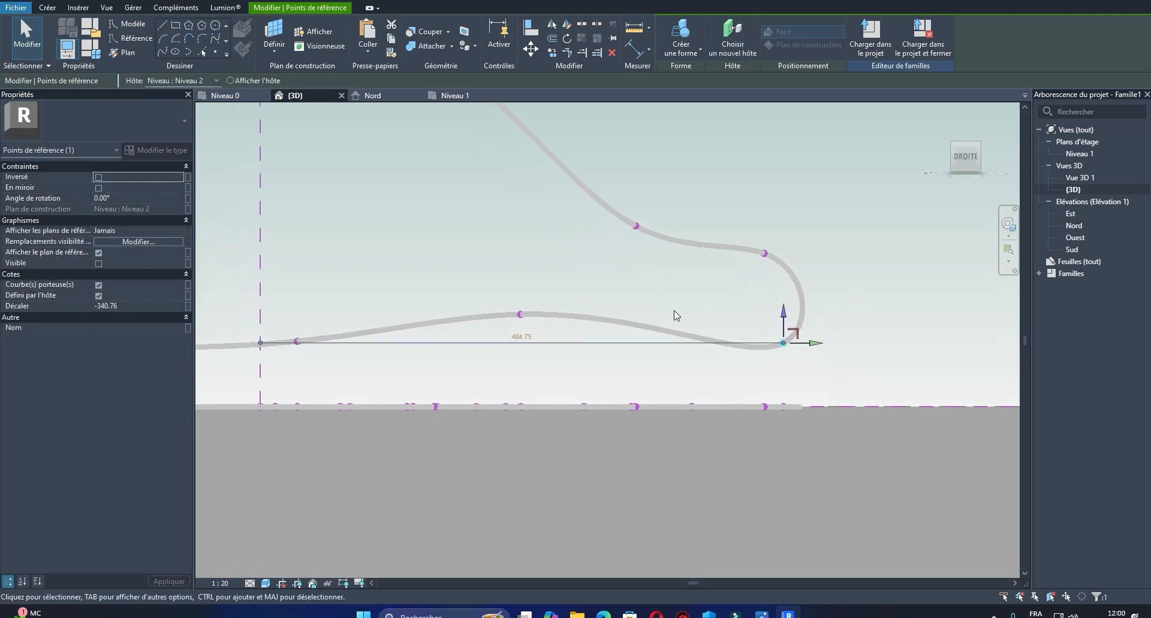
Step: Lower the two bottom-run reference points between the outer bend and the vertical reference plane to flatten the hump
{"action": "left_click", "coordinate": [520, 314]}
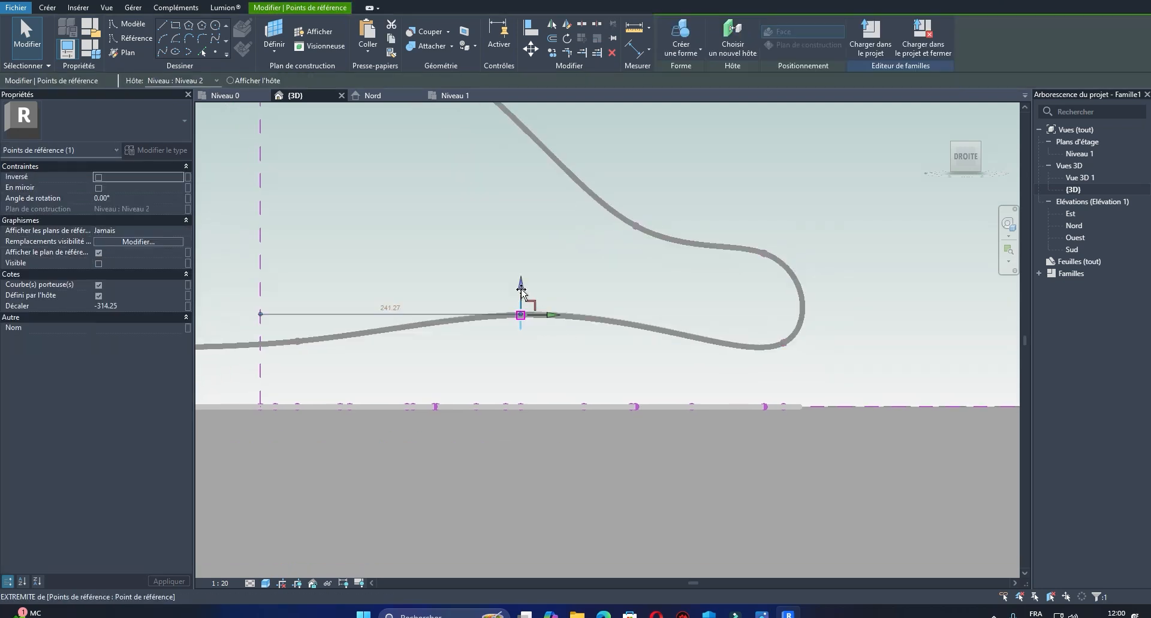
{"action": "left_click_drag", "start_coordinate": [523, 312], "coordinate": [527, 328]}
{"action": "middle_click_drag", "start_coordinate": [608, 339], "coordinate": [692, 317]}
{"action": "left_click_drag", "start_coordinate": [484, 293], "coordinate": [535, 350]}
{"action": "left_click_drag", "start_coordinate": [499, 300], "coordinate": [500, 316]}
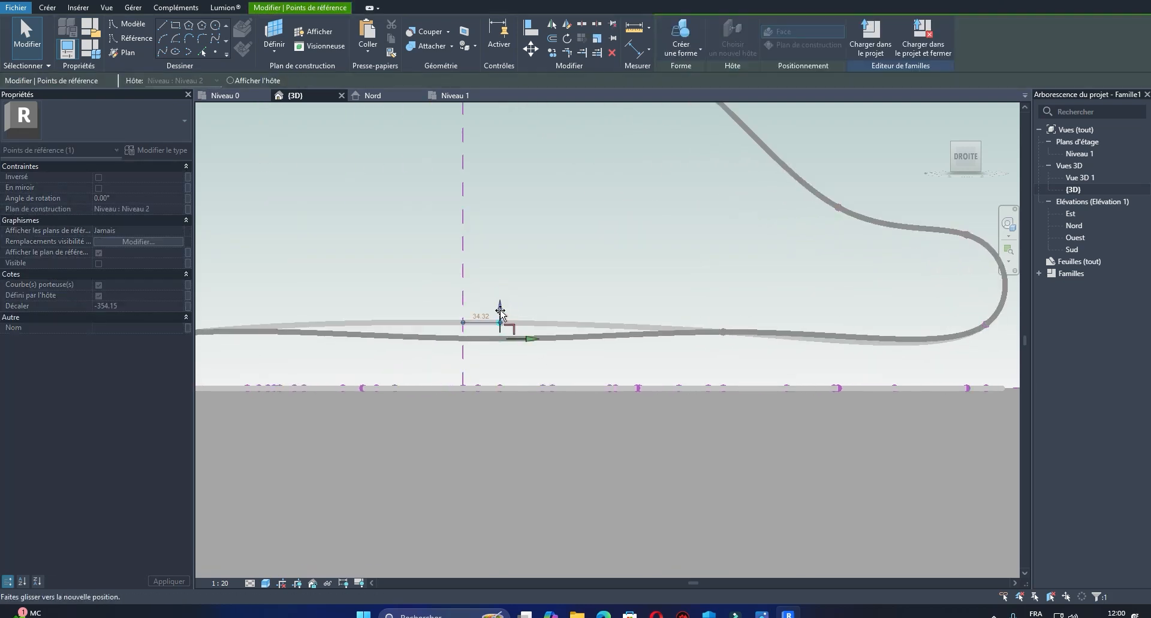
Step: Lower the next two reference points along the bottom run towards the spline's end, the second to an offset of -380.19
{"action": "middle_click_drag", "start_coordinate": [576, 306], "coordinate": [703, 303]}
{"action": "scroll", "coordinate": [573, 288], "scroll_direction": "down", "scroll_amount": 2}
{"action": "middle_click_drag", "start_coordinate": [504, 283], "coordinate": [589, 278]}
{"action": "left_click_drag", "start_coordinate": [469, 298], "coordinate": [501, 330]}
{"action": "left_click_drag", "start_coordinate": [489, 292], "coordinate": [490, 306]}
{"action": "middle_click_drag", "start_coordinate": [537, 282], "coordinate": [629, 263]}
{"action": "scroll", "coordinate": [495, 282], "scroll_direction": "up", "scroll_amount": 2}
{"action": "left_click", "coordinate": [485, 315]}
{"action": "left_click_drag", "start_coordinate": [485, 292], "coordinate": [485, 304]}
{"action": "scroll", "coordinate": [531, 271], "scroll_direction": "down", "scroll_amount": 3}
{"action": "middle_click_drag", "start_coordinate": [681, 269], "coordinate": [539, 272]}
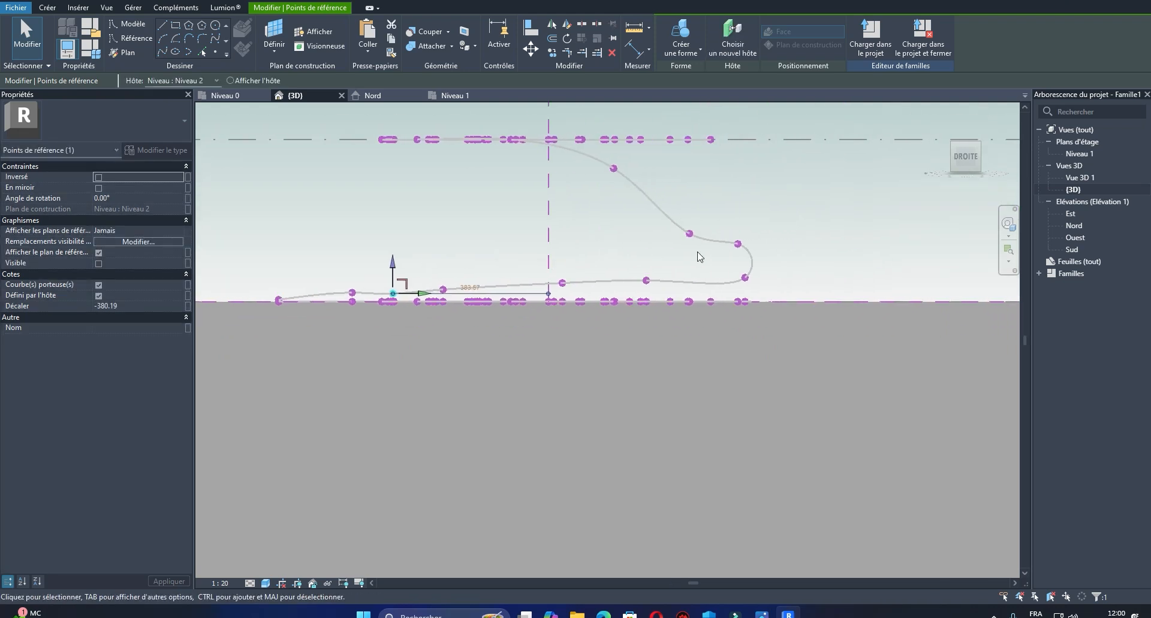
Step: Lower the outer bend's upper reference point again, along with its neighbour on the descending stretch
{"action": "scroll", "coordinate": [714, 254], "scroll_direction": "up", "scroll_amount": 3}
{"action": "left_click", "coordinate": [749, 234]}
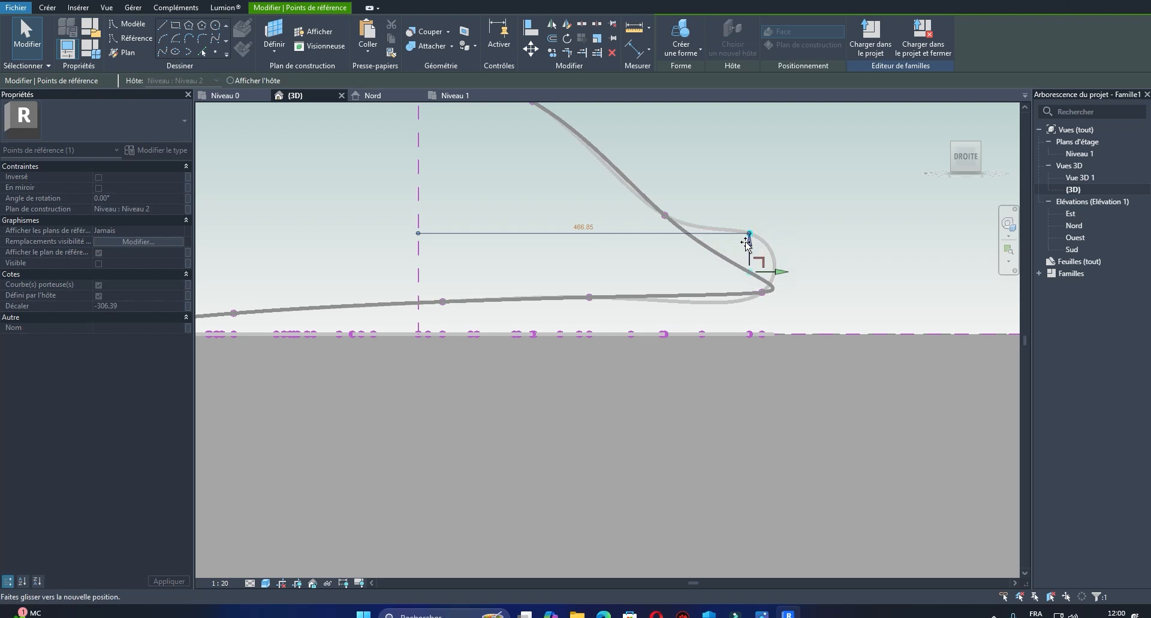
{"action": "left_click_drag", "start_coordinate": [745, 246], "coordinate": [745, 247]}
{"action": "left_click_drag", "start_coordinate": [646, 178], "coordinate": [691, 260]}
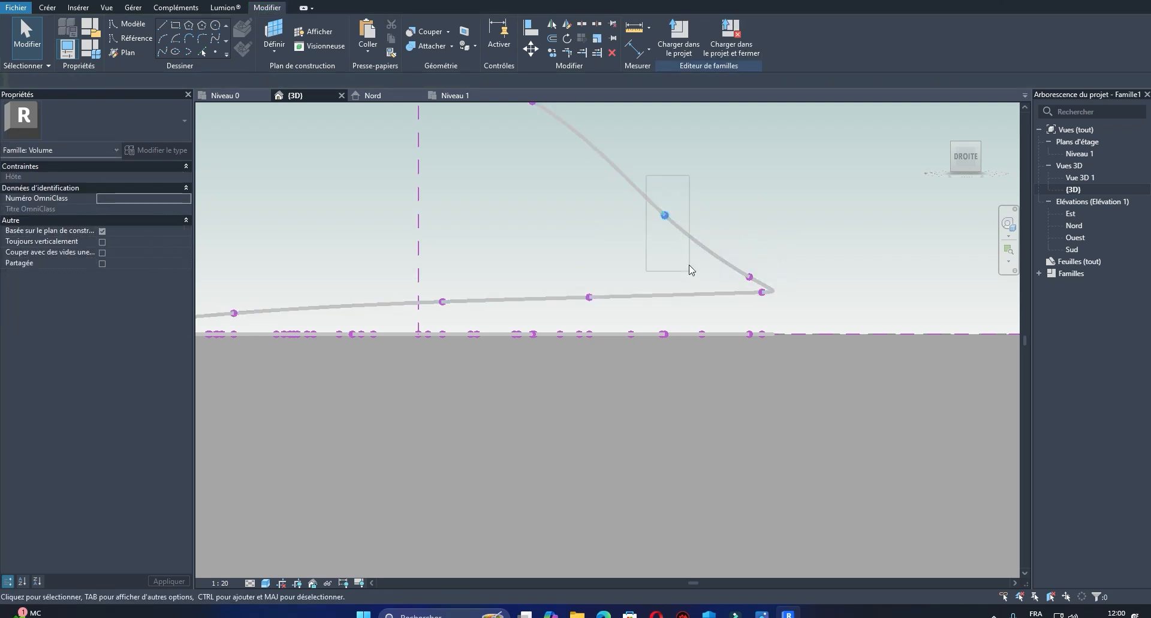
{"action": "middle_click_drag", "start_coordinate": [691, 260], "coordinate": [720, 302]}
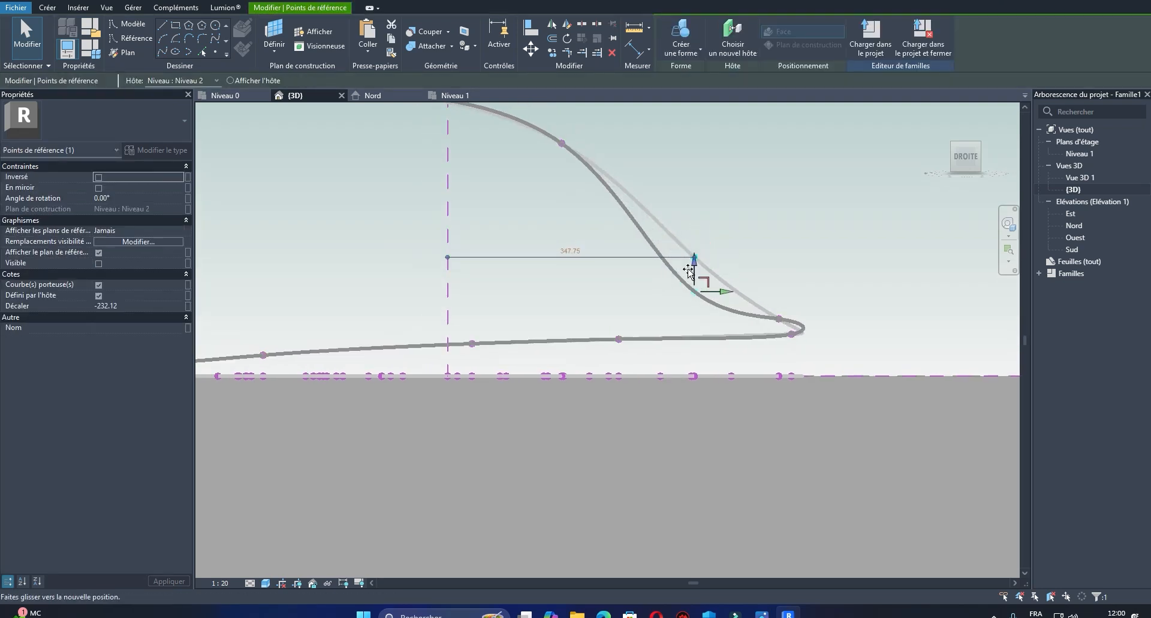
{"action": "scroll", "coordinate": [734, 254], "scroll_direction": "down", "scroll_amount": 3}
{"action": "scroll", "coordinate": [720, 240], "scroll_direction": "up", "scroll_amount": 2}
Step: Lower the highest reference point on the descending stretch to an offset of -248.42
{"action": "left_click", "coordinate": [652, 275]}
{"action": "middle_click_drag", "start_coordinate": [674, 309], "coordinate": [724, 297]}
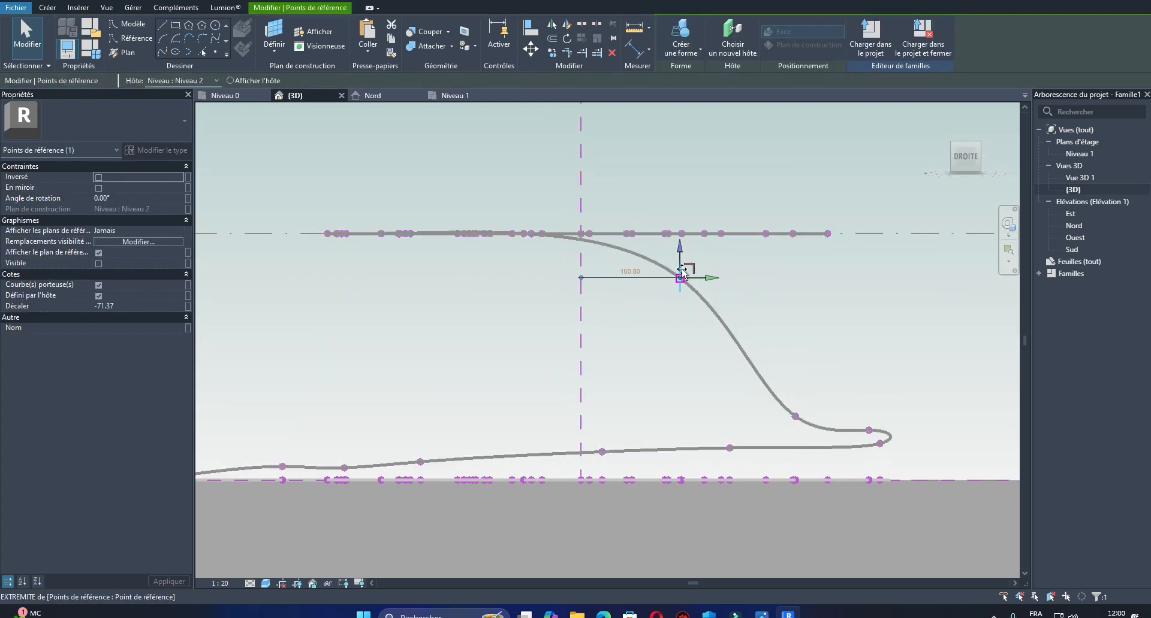
{"action": "left_click_drag", "start_coordinate": [685, 360], "coordinate": [686, 363]}
{"action": "middle_click_drag", "start_coordinate": [570, 255], "coordinate": [795, 325]}
{"action": "scroll", "coordinate": [796, 325], "scroll_direction": "up", "scroll_amount": 3}
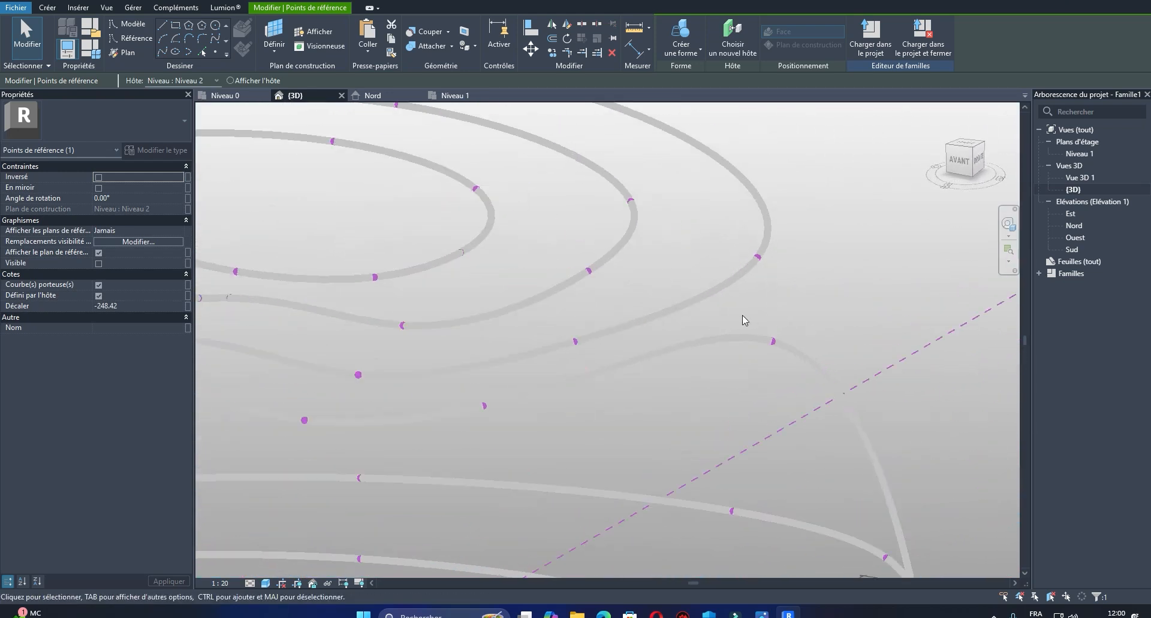
Step: Lower the Niveau 2 reference point preceding the lowered stretch to continue the spline's gradual descent
{"action": "left_click", "coordinate": [772, 335]}
{"action": "left_click_drag", "start_coordinate": [772, 320], "coordinate": [758, 448]}
{"action": "scroll", "coordinate": [778, 344], "scroll_direction": "down", "scroll_amount": 5}
{"action": "middle_click_drag", "start_coordinate": [778, 345], "coordinate": [792, 361], "text": "shift"}
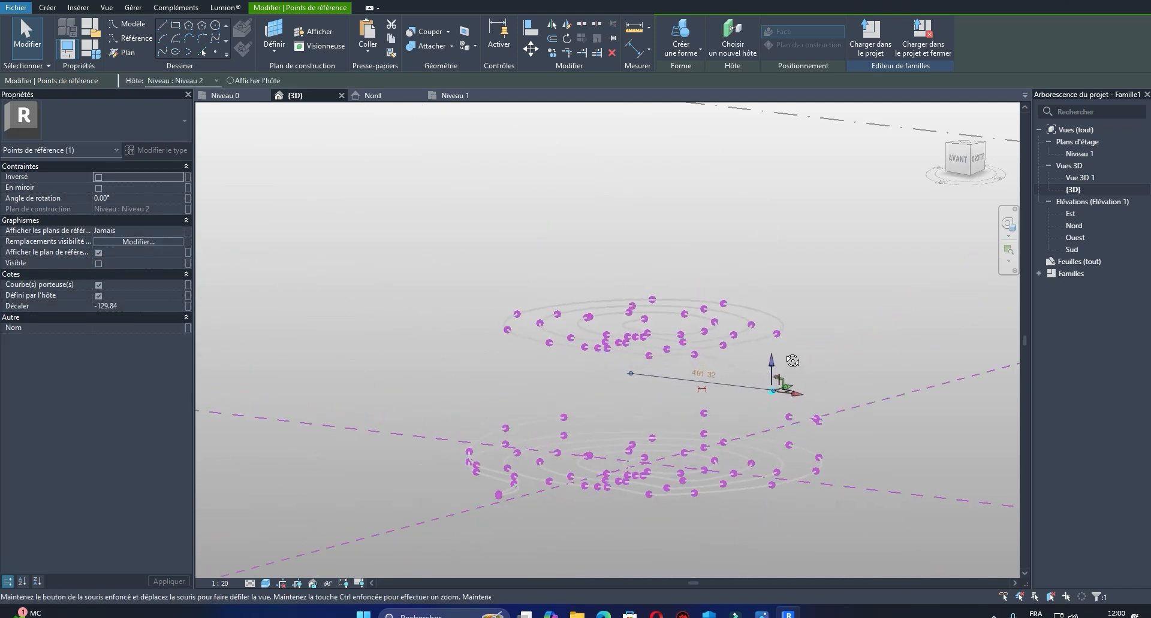
{"action": "middle_click_drag", "start_coordinate": [713, 324], "coordinate": [782, 374], "text": "shift"}
{"action": "left_click_drag", "start_coordinate": [766, 366], "coordinate": [770, 401]}
{"action": "middle_click_drag", "start_coordinate": [774, 398], "coordinate": [788, 432], "text": "shift"}
Step: Lower the next two reference points up the outer ring, the second to an offset of -149.12
{"action": "mouse_move", "coordinate": [625, 331]}
{"action": "middle_mouse_down", "text": "shift"}
{"action": "mouse_move", "coordinate": [646, 385]}
{"action": "mouse_move", "coordinate": [693, 336]}
{"action": "mouse_move", "coordinate": [625, 329]}
{"action": "middle_mouse_up", "text": "shift"}
{"action": "left_click", "coordinate": [628, 352]}
{"action": "left_click_drag", "start_coordinate": [628, 329], "coordinate": [642, 402]}
{"action": "left_click", "coordinate": [570, 334]}
{"action": "middle_click_drag", "start_coordinate": [598, 341], "coordinate": [568, 326], "text": "shift"}
{"action": "left_click_drag", "start_coordinate": [571, 310], "coordinate": [584, 374]}
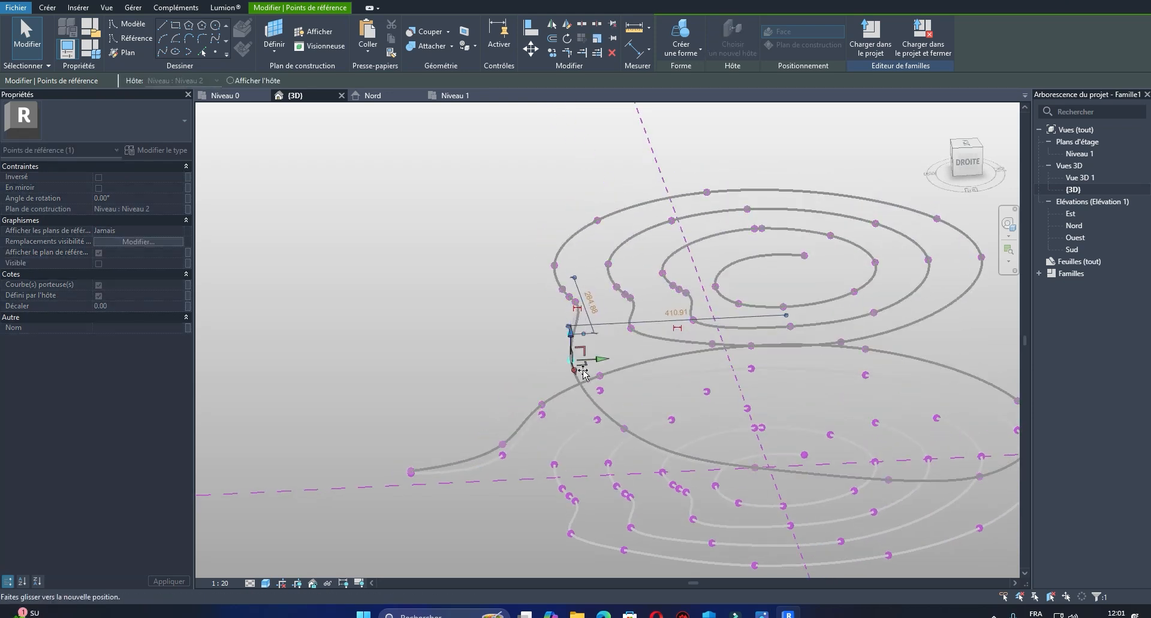
{"action": "middle_click_drag", "start_coordinate": [635, 380], "coordinate": [738, 391], "text": "shift"}
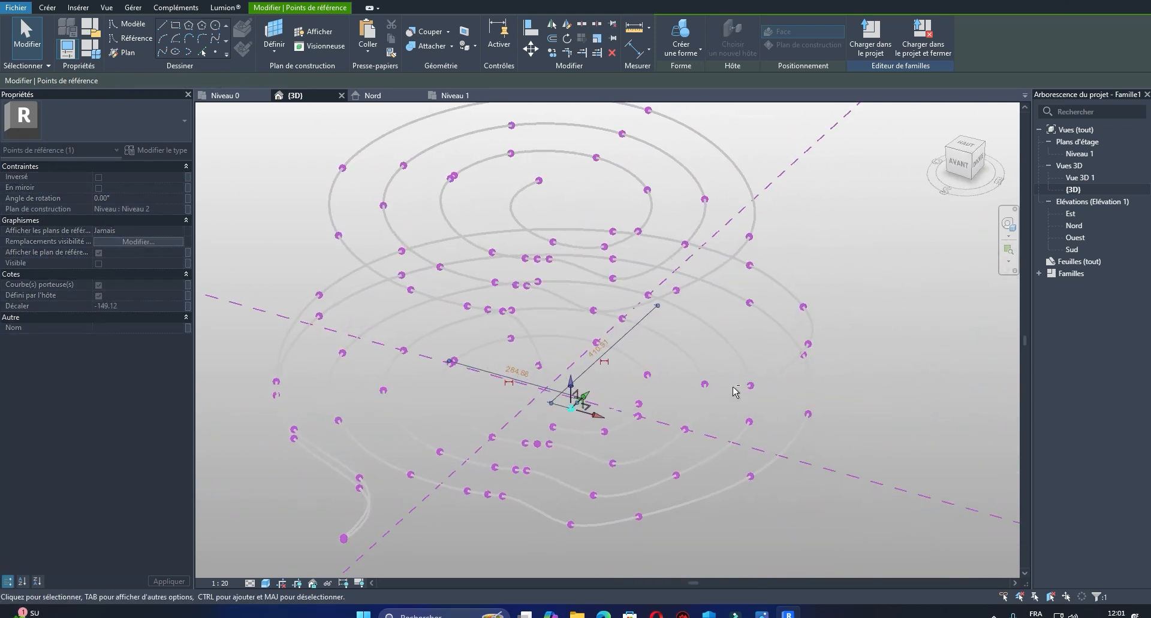
Step: Lower the three closely spaced reference points at the outer ring's kink, the second to an offset of -121.24
{"action": "scroll", "coordinate": [496, 336], "scroll_direction": "up", "scroll_amount": 4}
{"action": "middle_click_drag", "start_coordinate": [496, 336], "coordinate": [446, 356], "text": "shift"}
{"action": "left_click_drag", "start_coordinate": [444, 329], "coordinate": [461, 470]}
{"action": "middle_click_drag", "start_coordinate": [585, 414], "coordinate": [643, 277], "text": "shift"}
{"action": "scroll", "coordinate": [558, 254], "scroll_direction": "up", "scroll_amount": 3}
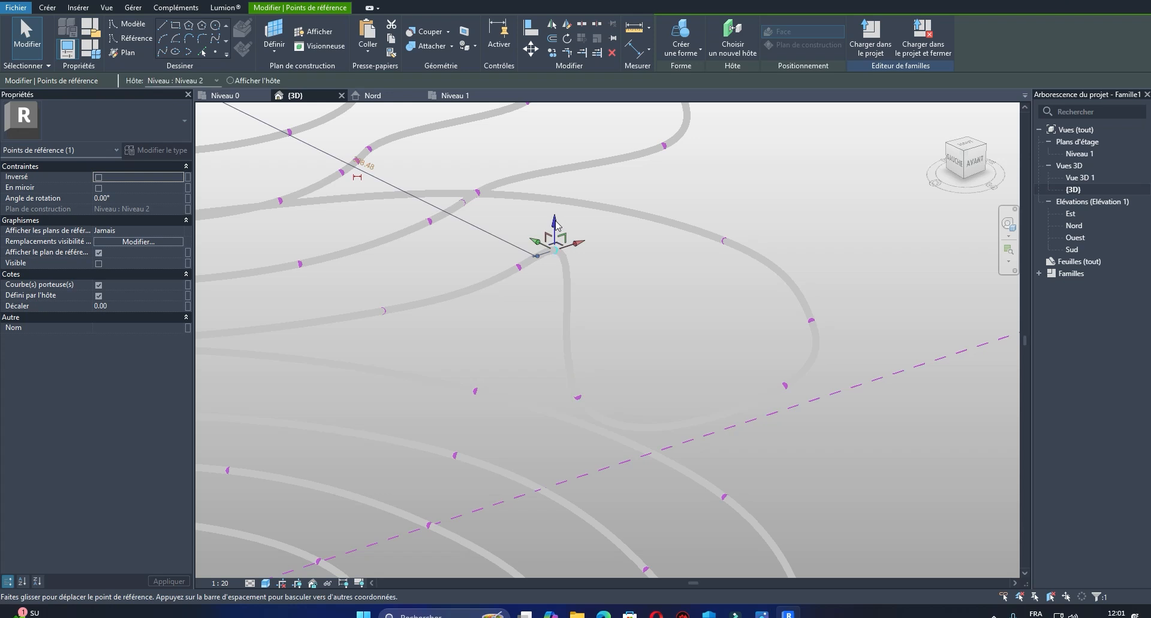
{"action": "left_click_drag", "start_coordinate": [556, 225], "coordinate": [550, 317]}
{"action": "left_click_drag", "start_coordinate": [539, 376], "coordinate": [541, 401]}
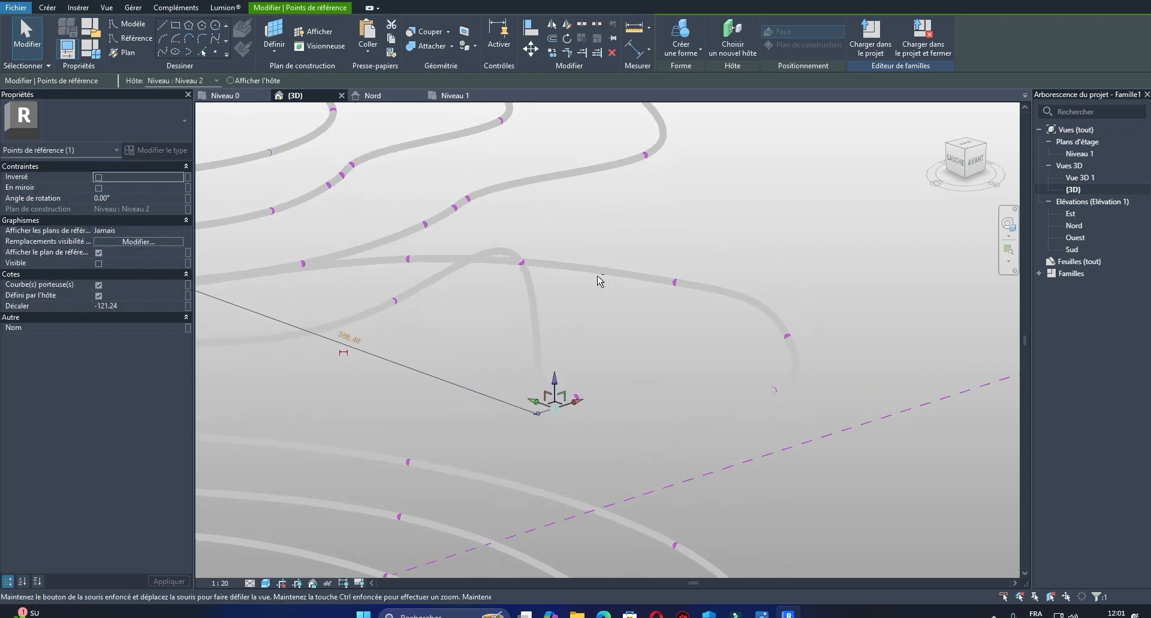
{"action": "key", "text": "ctrl+z"}
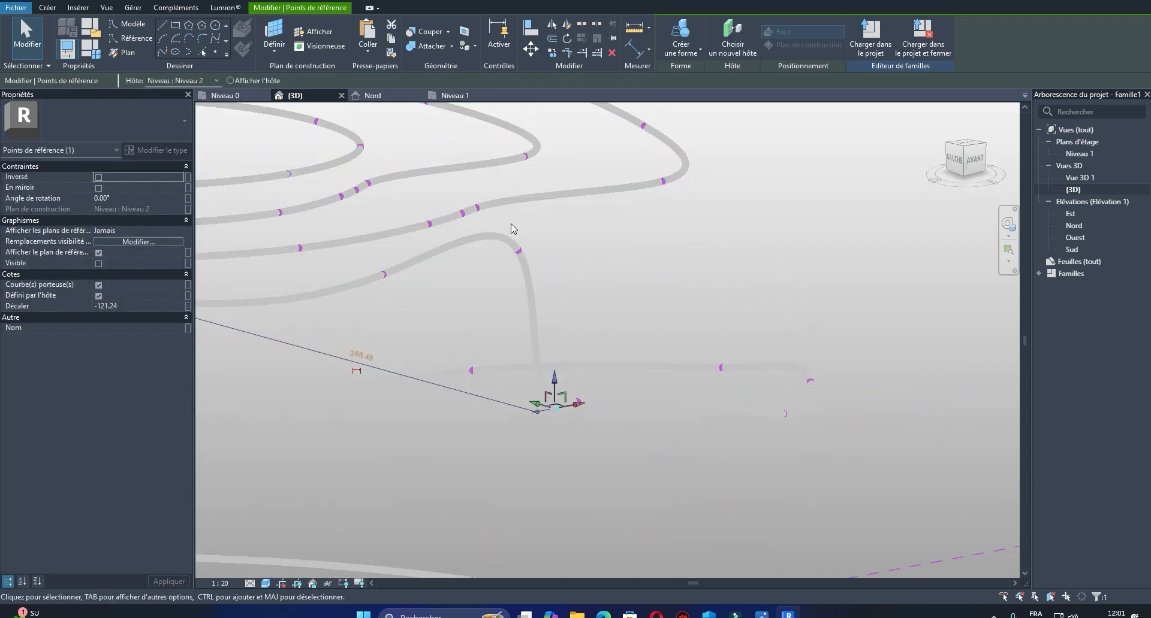
{"action": "left_click_drag", "start_coordinate": [523, 226], "coordinate": [508, 459]}
Step: Lower the reference point just past the outer ring's kink to an offset of -112.51
{"action": "middle_click_drag", "start_coordinate": [570, 336], "coordinate": [711, 360], "text": "shift"}
{"action": "left_click", "coordinate": [711, 360]}
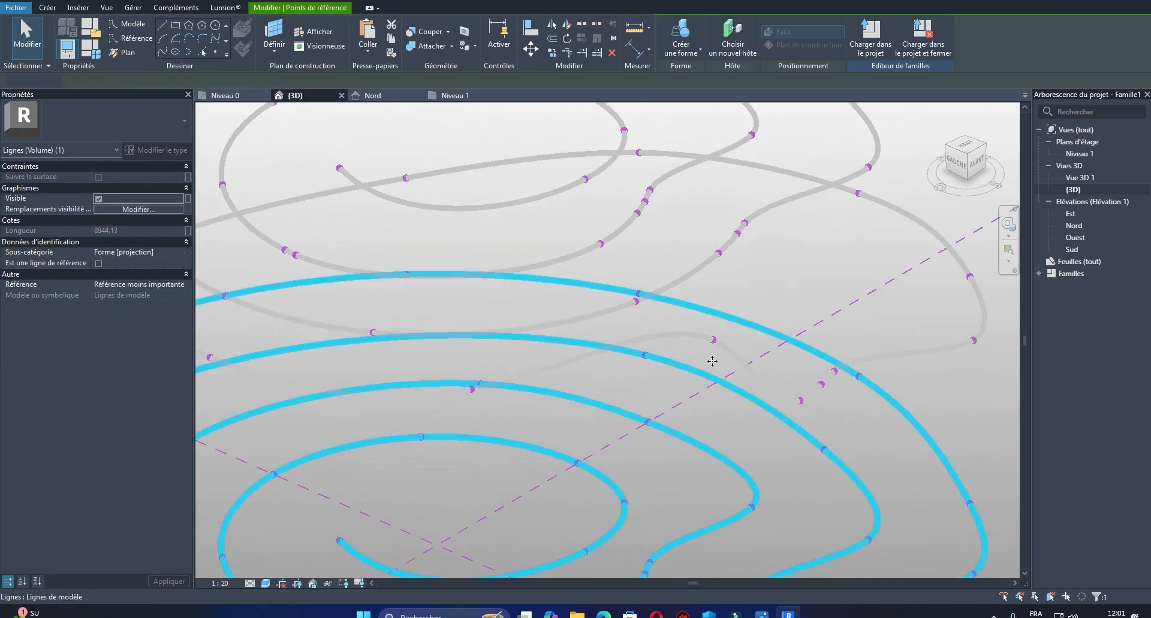
{"action": "key", "text": "Escape"}
{"action": "scroll", "coordinate": [738, 342], "scroll_direction": "down", "scroll_amount": 4}
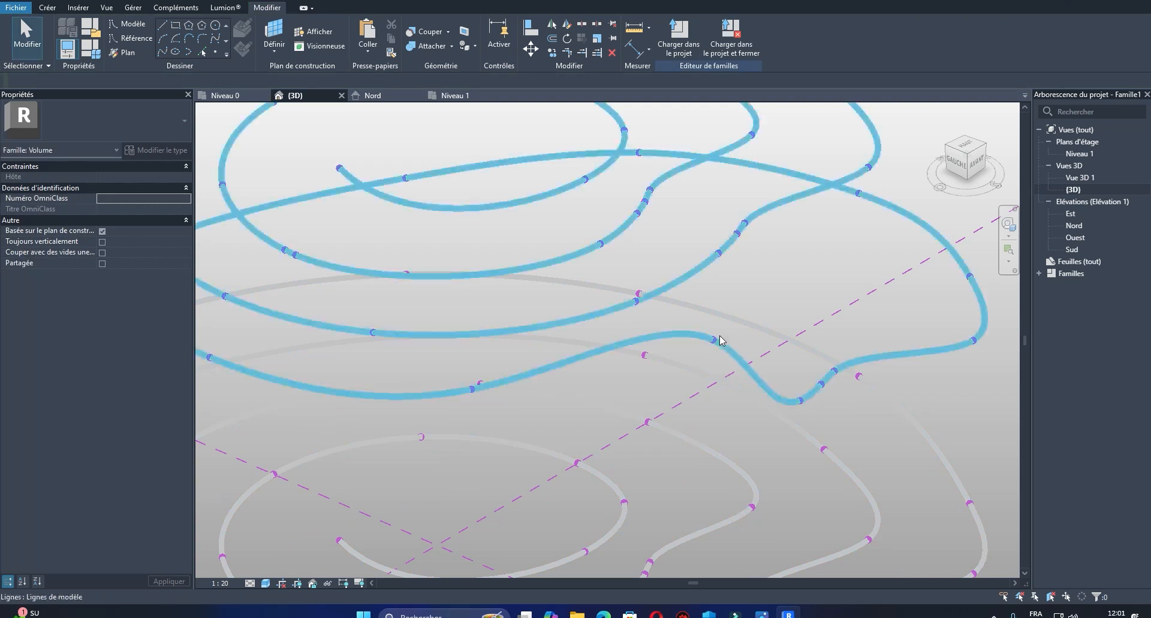
{"action": "middle_click_drag", "start_coordinate": [870, 363], "coordinate": [927, 345], "text": "shift"}
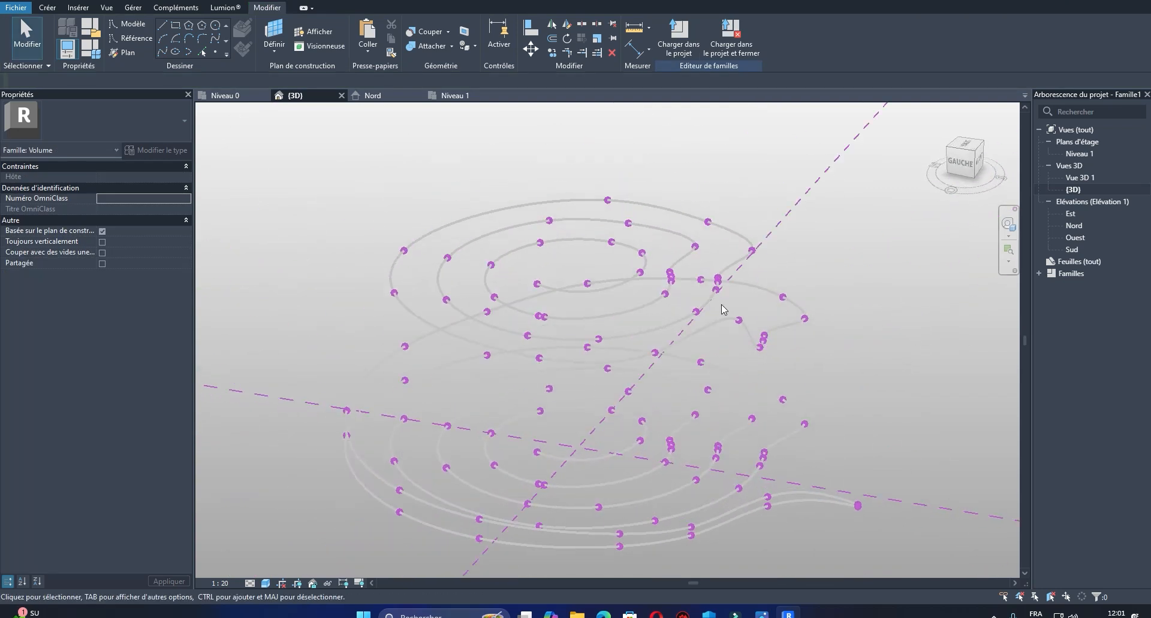
{"action": "scroll", "coordinate": [732, 312], "scroll_direction": "up", "scroll_amount": 4}
{"action": "left_click", "coordinate": [743, 334]}
{"action": "middle_click_drag", "start_coordinate": [752, 321], "coordinate": [752, 299], "text": "shift"}
{"action": "left_click_drag", "start_coordinate": [744, 306], "coordinate": [742, 367]}
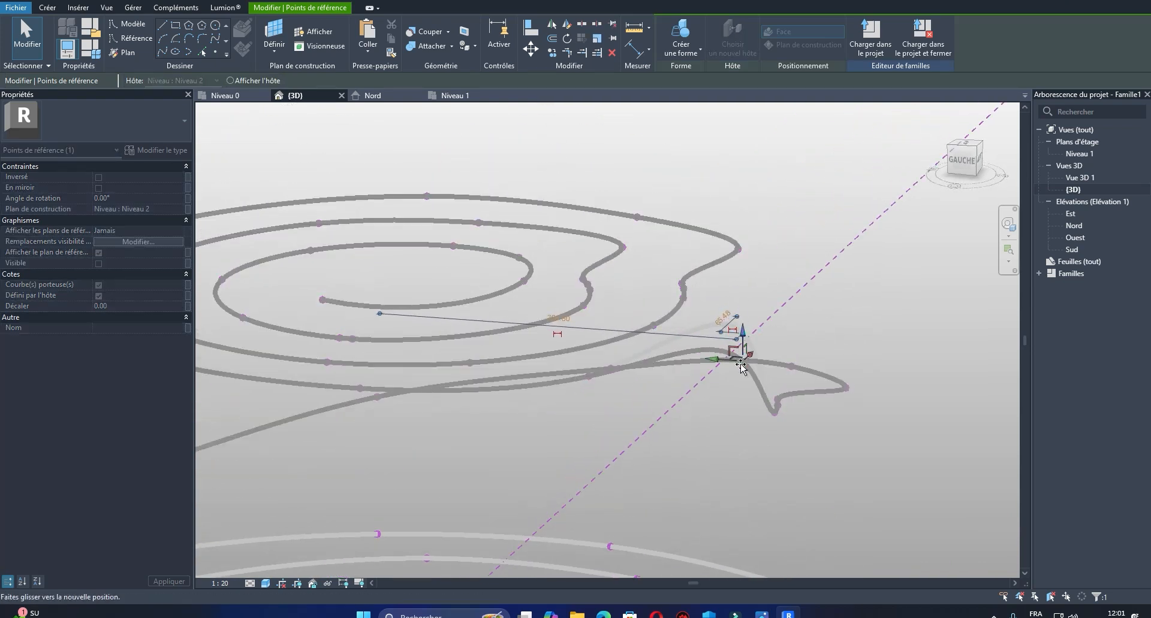
{"action": "left_click_drag", "start_coordinate": [738, 406], "coordinate": [738, 406]}
Step: Lower the next outer-ring reference point beyond the kink to bring it in line with the descending curve
{"action": "scroll", "coordinate": [836, 392], "scroll_direction": "down", "scroll_amount": 2}
{"action": "middle_click_drag", "start_coordinate": [838, 393], "coordinate": [716, 405], "text": "shift"}
{"action": "scroll", "coordinate": [716, 405], "scroll_direction": "up", "scroll_amount": 5}
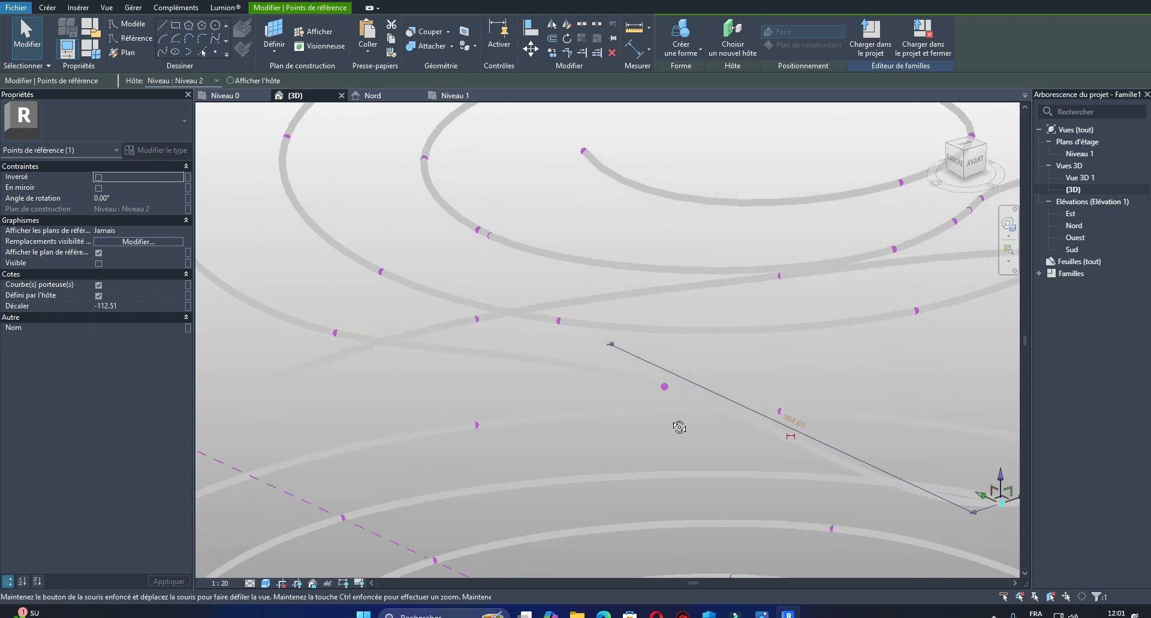
{"action": "key", "text": "ctrl+z"}
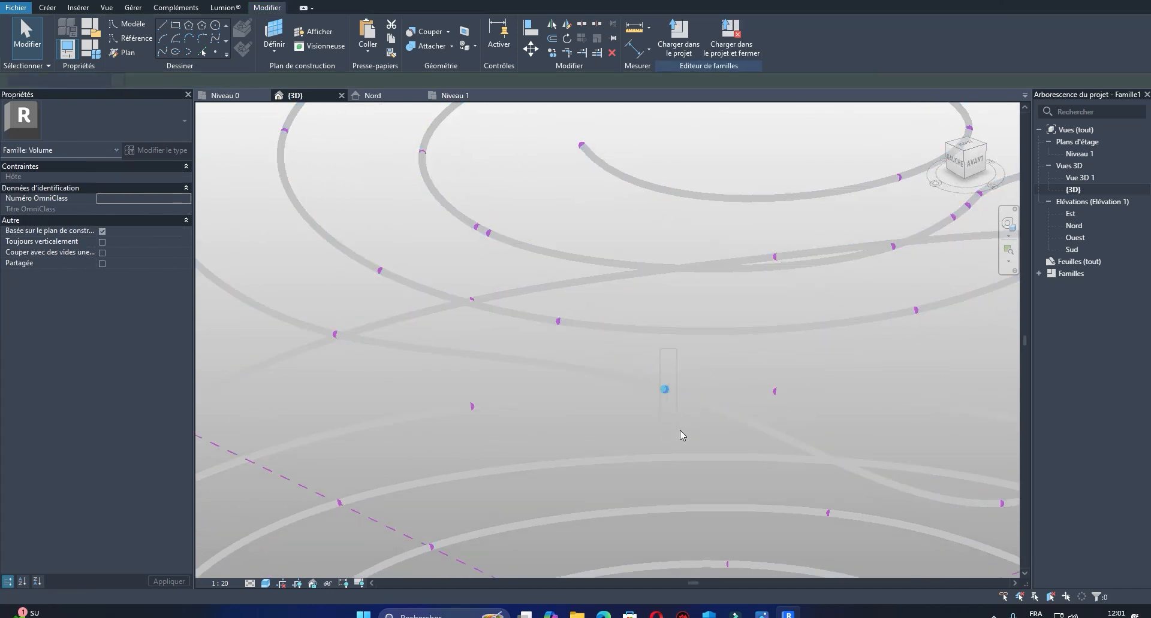
{"action": "left_click", "coordinate": [663, 442]}
{"action": "middle_click_drag", "start_coordinate": [664, 442], "coordinate": [667, 370], "text": "shift"}
{"action": "left_click_drag", "start_coordinate": [667, 369], "coordinate": [659, 498]}
Step: Lower the following reference point on the outer ring to an offset of -113.22
{"action": "scroll", "coordinate": [547, 338], "scroll_direction": "down", "scroll_amount": 3}
{"action": "middle_click_drag", "start_coordinate": [552, 307], "coordinate": [707, 495], "text": "shift"}
{"action": "scroll", "coordinate": [508, 392], "scroll_direction": "up", "scroll_amount": 3}
{"action": "middle_click_drag", "start_coordinate": [499, 395], "coordinate": [517, 415], "text": "shift"}
{"action": "scroll", "coordinate": [506, 377], "scroll_direction": "up", "scroll_amount": 2}
{"action": "middle_click_drag", "start_coordinate": [506, 374], "coordinate": [520, 342], "text": "shift"}
{"action": "left_click", "coordinate": [511, 361]}
{"action": "scroll", "coordinate": [570, 405], "scroll_direction": "down", "scroll_amount": 2}
{"action": "middle_click_drag", "start_coordinate": [578, 406], "coordinate": [568, 344]}
{"action": "left_click_drag", "start_coordinate": [534, 311], "coordinate": [535, 346]}
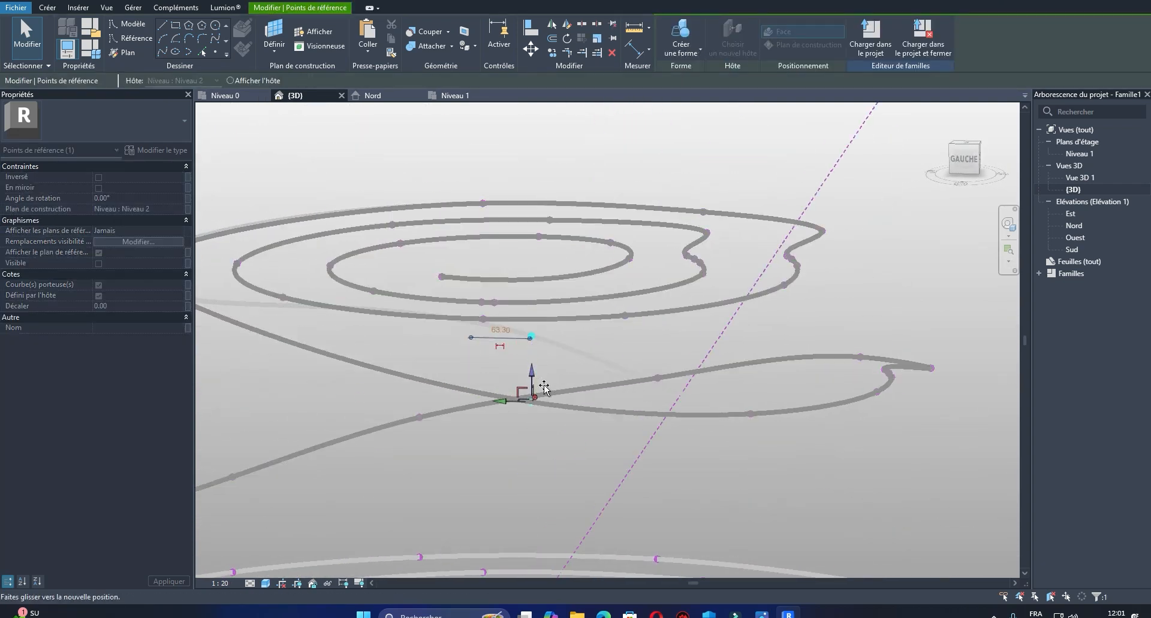
{"action": "left_click_drag", "start_coordinate": [544, 413], "coordinate": [544, 414]}
Step: Lower the Niveau 2 reference point near the outer ring's far turn to soften the slope leading down from it
{"action": "scroll", "coordinate": [534, 367], "scroll_direction": "down", "scroll_amount": 2}
{"action": "middle_click_drag", "start_coordinate": [565, 412], "coordinate": [530, 318]}
{"action": "middle_click_drag", "start_coordinate": [380, 285], "coordinate": [465, 349]}
{"action": "scroll", "coordinate": [458, 331], "scroll_direction": "up", "scroll_amount": 2}
{"action": "scroll", "coordinate": [372, 279], "scroll_direction": "up", "scroll_amount": 5}
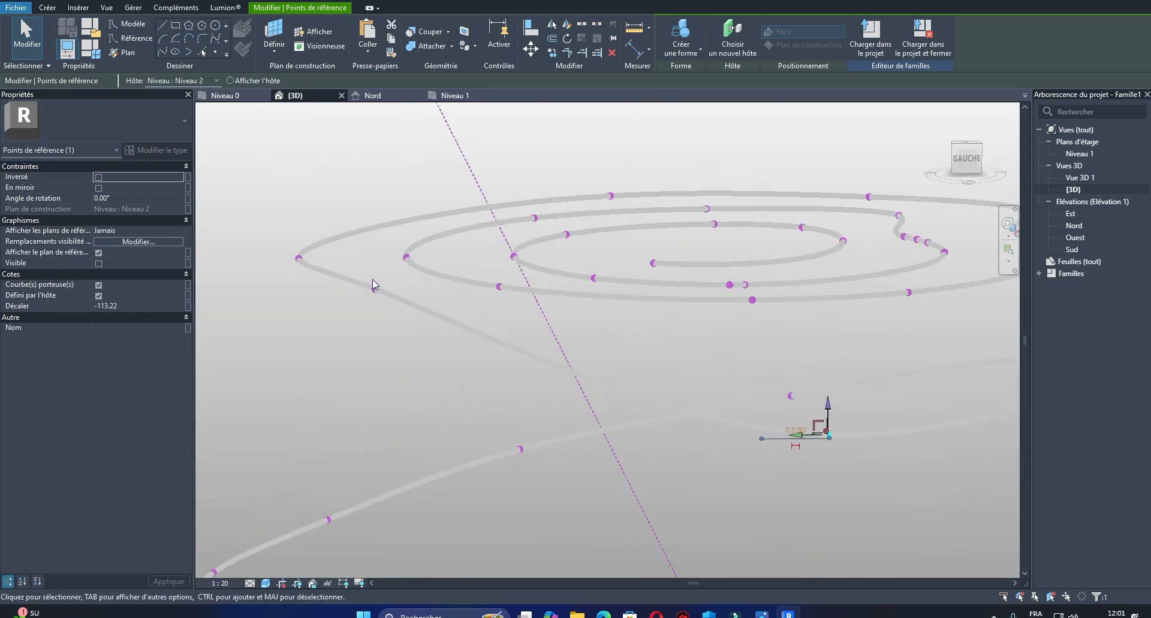
{"action": "left_click_drag", "start_coordinate": [361, 264], "coordinate": [403, 335]}
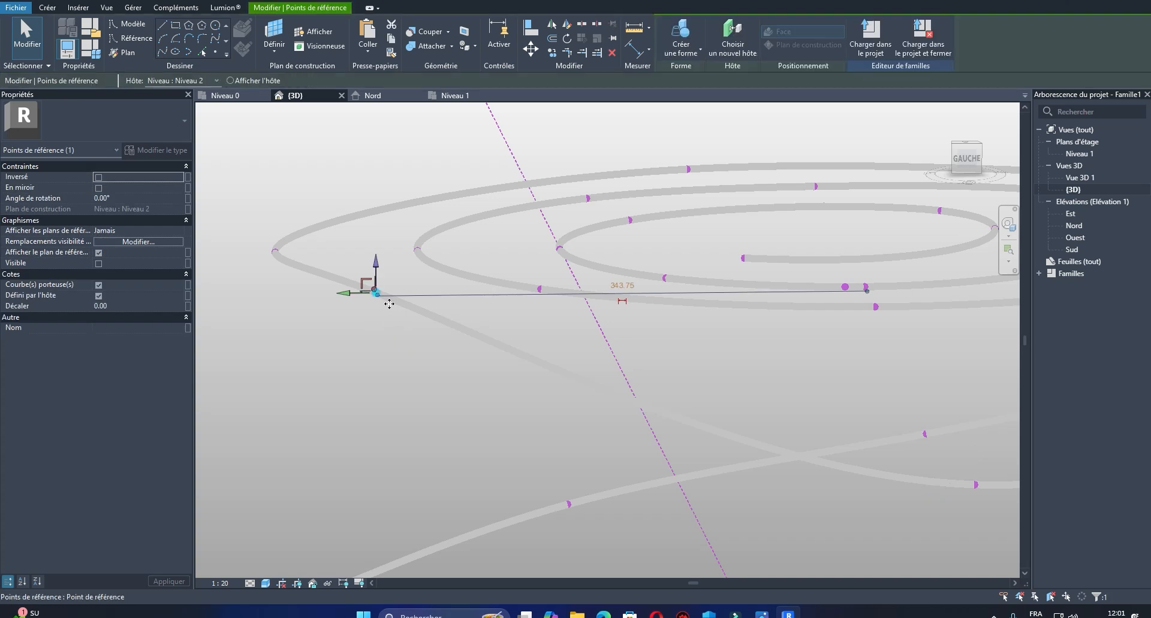
{"action": "left_click_drag", "start_coordinate": [377, 268], "coordinate": [373, 348]}
{"action": "scroll", "coordinate": [431, 318], "scroll_direction": "down", "scroll_amount": 5}
Step: Lower the next reference point along the outer ring to an offset of -60.57 and check the spline from the back
{"action": "middle_click_drag", "start_coordinate": [431, 318], "coordinate": [473, 329], "text": "shift"}
{"action": "middle_click_drag", "start_coordinate": [363, 289], "coordinate": [292, 263]}
{"action": "scroll", "coordinate": [429, 327], "scroll_direction": "up", "scroll_amount": 3}
{"action": "scroll", "coordinate": [350, 281], "scroll_direction": "up", "scroll_amount": 2}
{"action": "left_click_drag", "start_coordinate": [284, 265], "coordinate": [308, 312]}
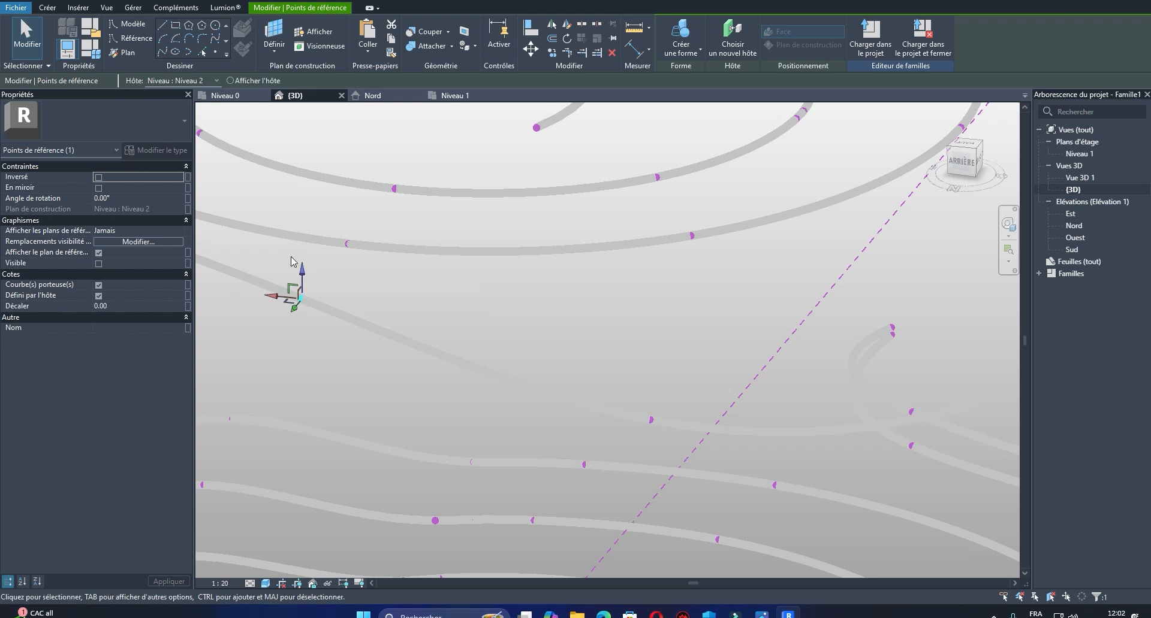
{"action": "left_click_drag", "start_coordinate": [302, 276], "coordinate": [302, 369]}
{"action": "scroll", "coordinate": [290, 298], "scroll_direction": "down", "scroll_amount": 10}
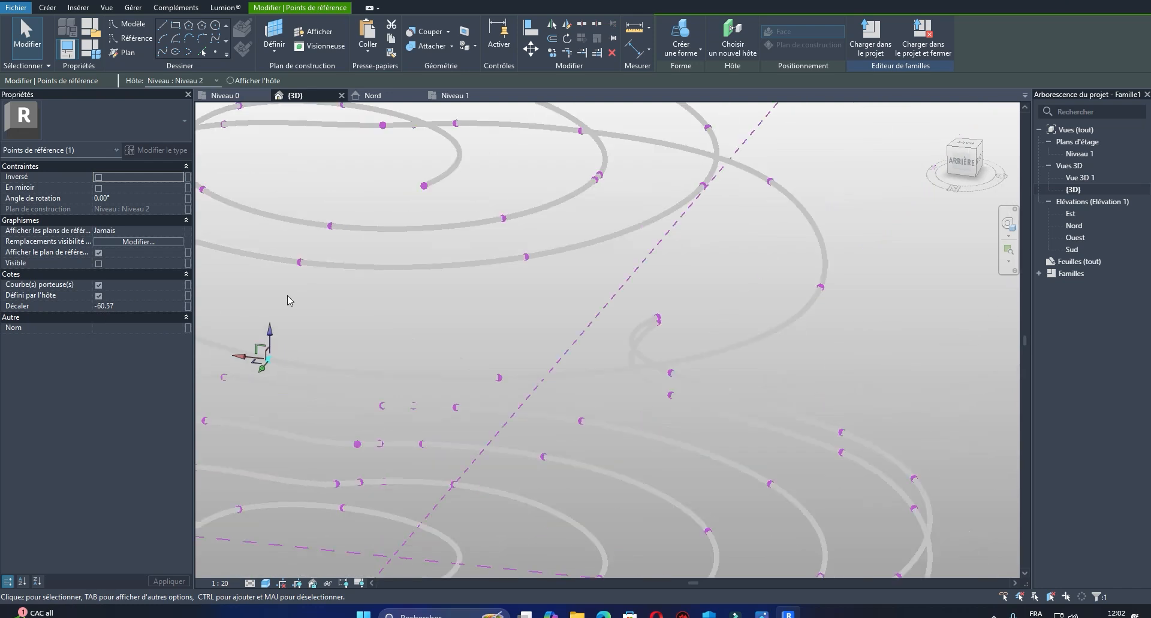
{"action": "middle_click_drag", "start_coordinate": [445, 310], "coordinate": [473, 320], "text": "shift"}
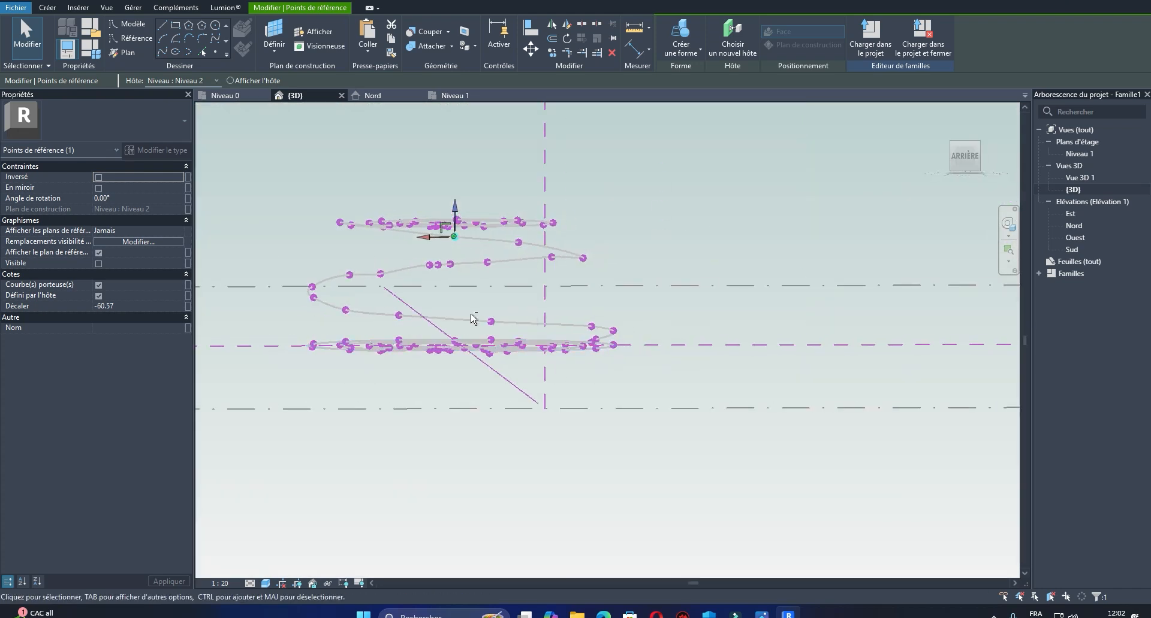
Step: Set the offset of the reference point on the underside of the spline's mid-height turn to -250
{"action": "scroll", "coordinate": [347, 318], "scroll_direction": "up", "scroll_amount": 2}
{"action": "scroll", "coordinate": [328, 301], "scroll_direction": "up", "scroll_amount": 2}
{"action": "left_click", "coordinate": [335, 319]}
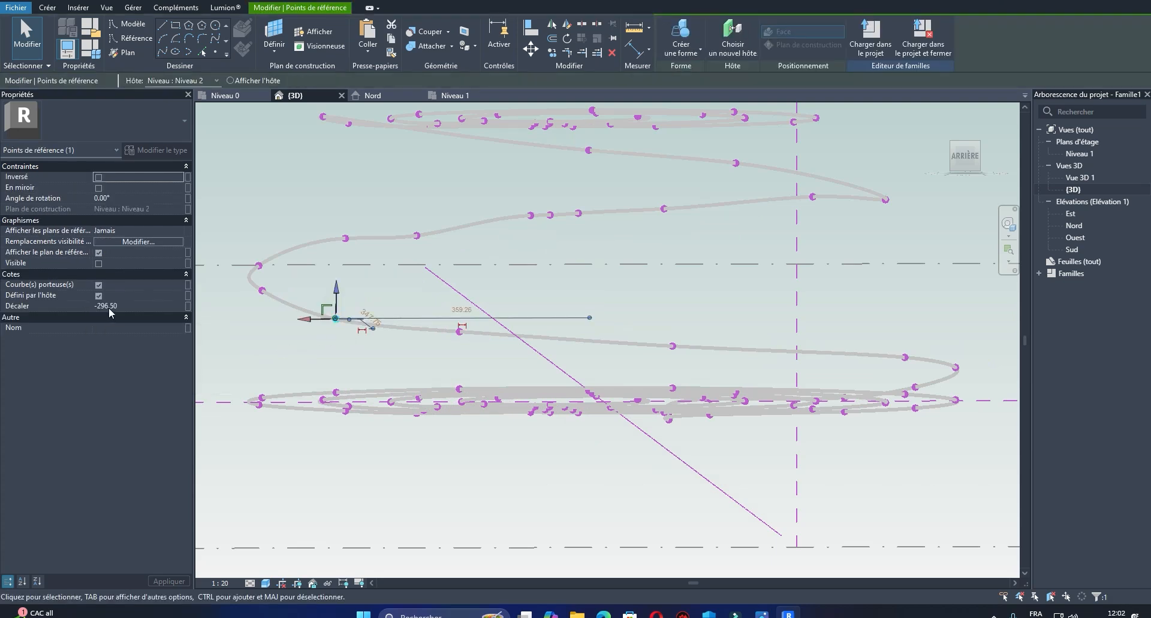
{"action": "scroll", "coordinate": [253, 267], "scroll_direction": "up", "scroll_amount": 2}
{"action": "left_click_drag", "start_coordinate": [229, 288], "coordinate": [325, 322]}
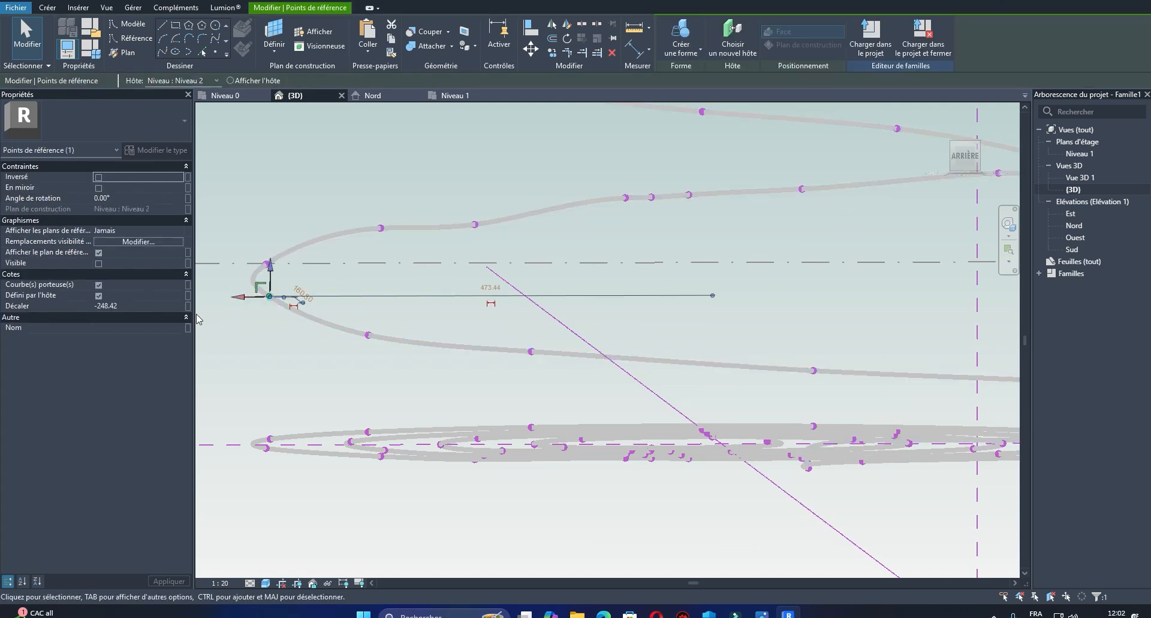
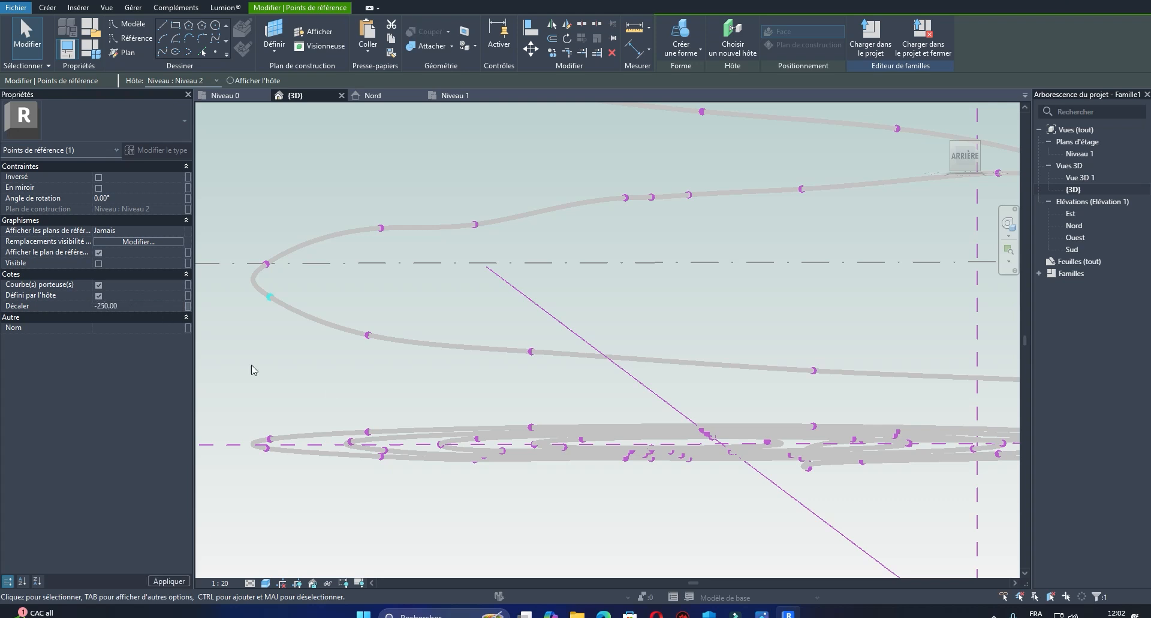
Step: Try an offset of -240 on the reference point on the upper side of the mid-height turn and settle on -210
{"action": "scroll", "coordinate": [341, 393], "scroll_direction": "up", "scroll_amount": 3}
{"action": "scroll", "coordinate": [346, 402], "scroll_direction": "up", "scroll_amount": 1}
{"action": "middle_click_drag", "start_coordinate": [346, 402], "coordinate": [407, 469]}
{"action": "scroll", "coordinate": [386, 407], "scroll_direction": "down", "scroll_amount": 1}
{"action": "scroll", "coordinate": [337, 308], "scroll_direction": "up", "scroll_amount": 1}
{"action": "left_click_drag", "start_coordinate": [300, 297], "coordinate": [377, 364]}
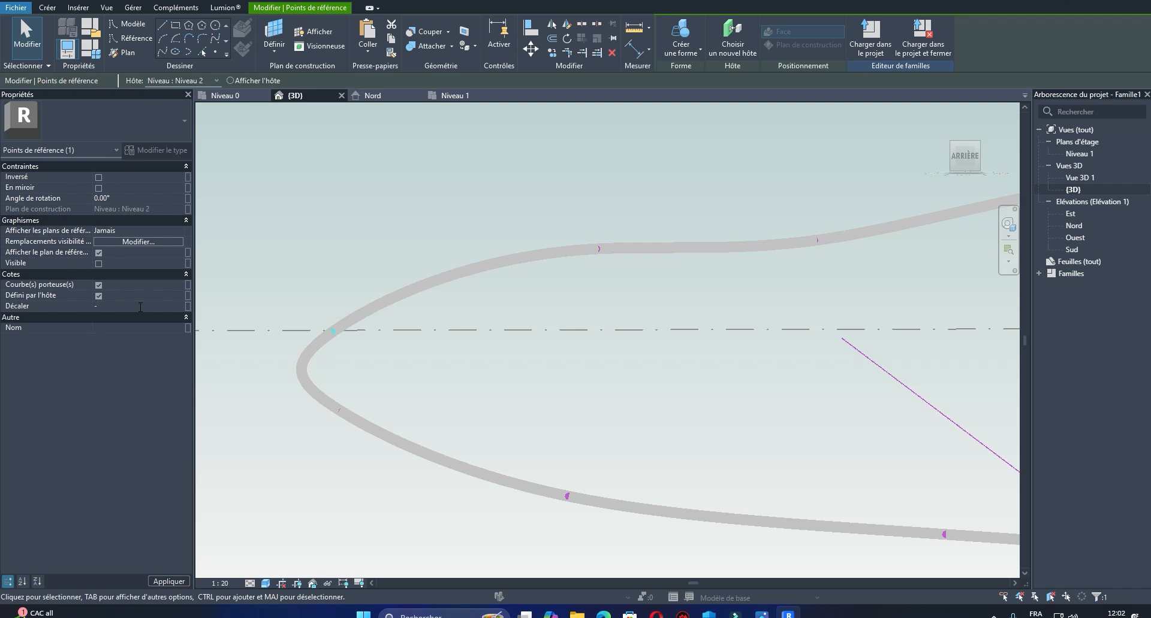
{"action": "key", "text": "Return"}
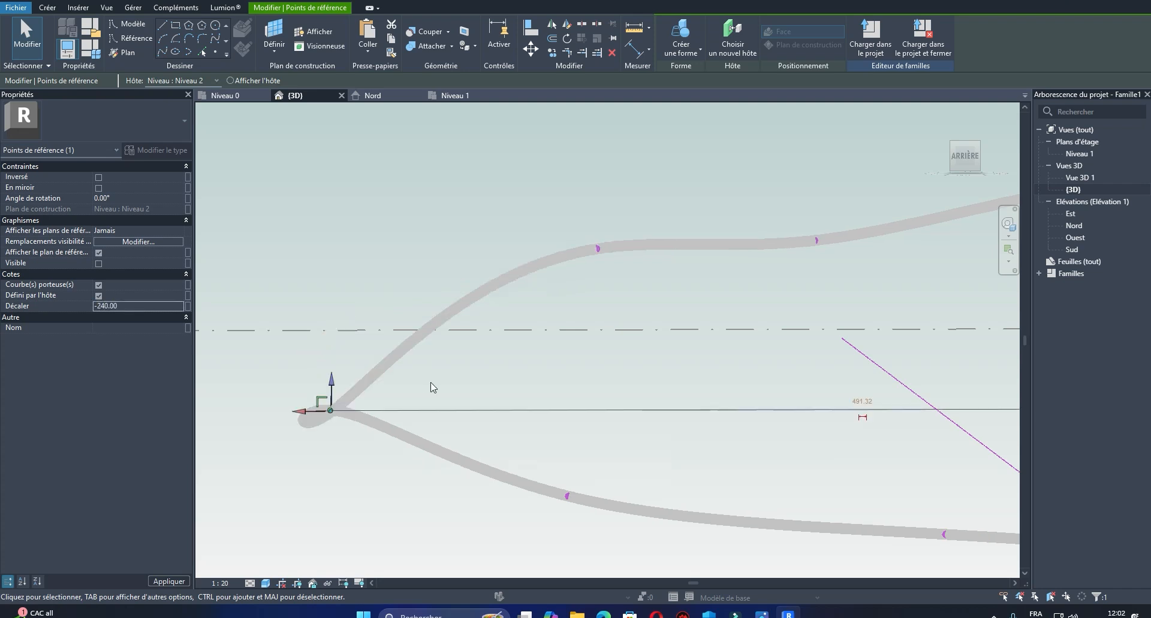
{"action": "scroll", "coordinate": [344, 365], "scroll_direction": "down", "scroll_amount": 1}
{"action": "middle_click_drag", "start_coordinate": [372, 364], "coordinate": [396, 295]}
{"action": "scroll", "coordinate": [352, 329], "scroll_direction": "up", "scroll_amount": 2}
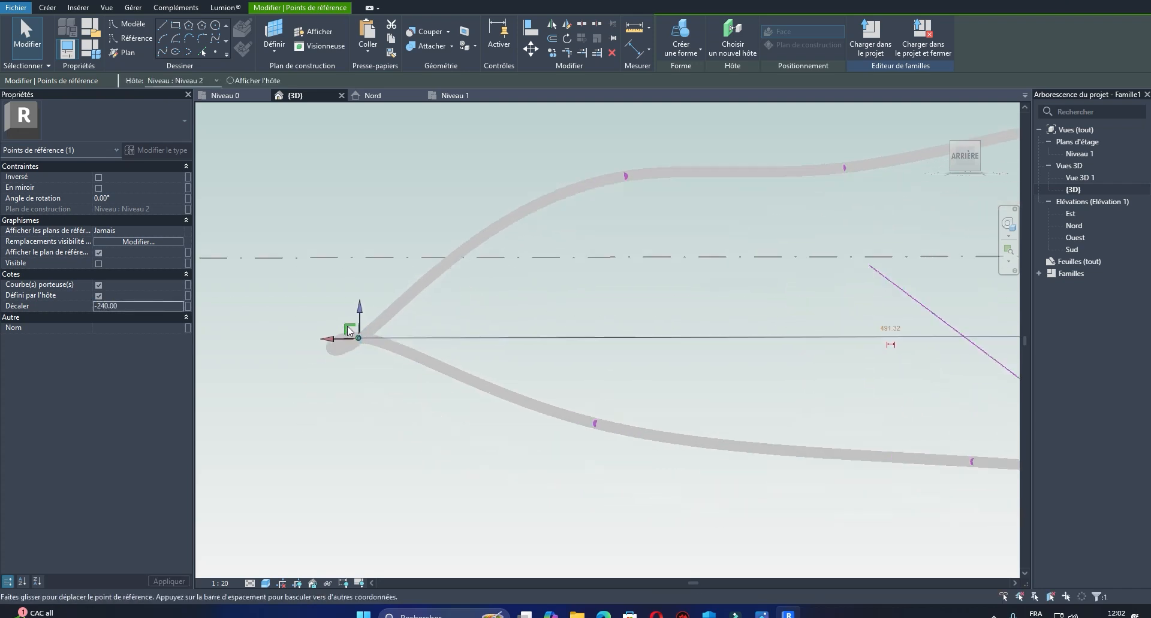
{"action": "left_click_drag", "start_coordinate": [362, 312], "coordinate": [366, 299]}
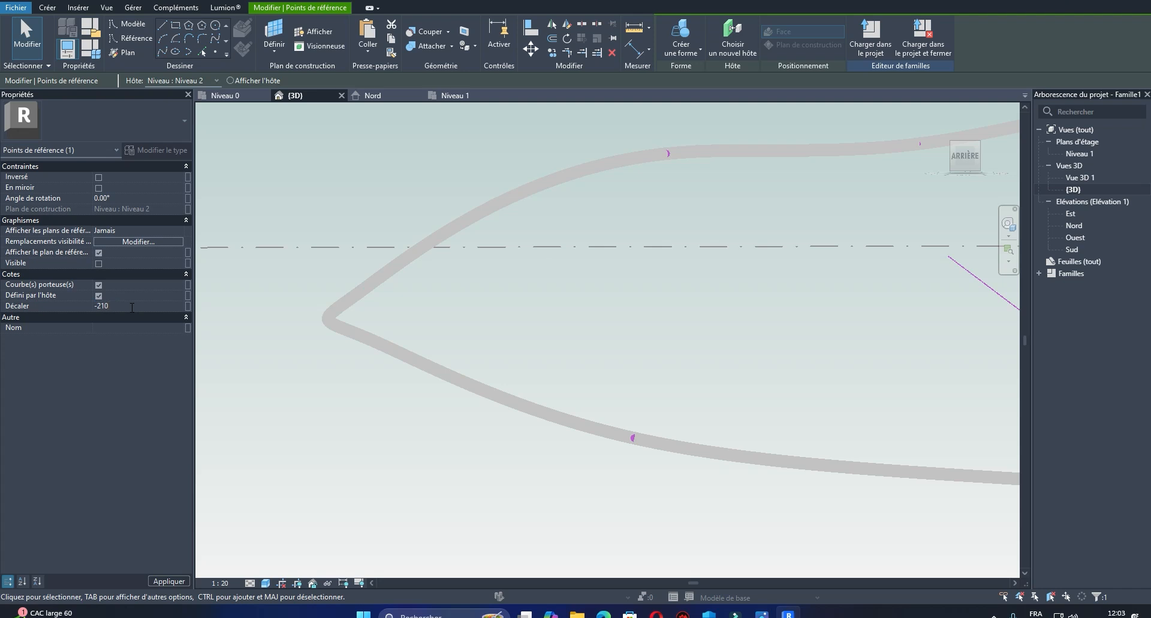
Step: Lower the next two reference points leading up from the mid-height turn to even out the slope
{"action": "scroll", "coordinate": [339, 408], "scroll_direction": "down", "scroll_amount": 10}
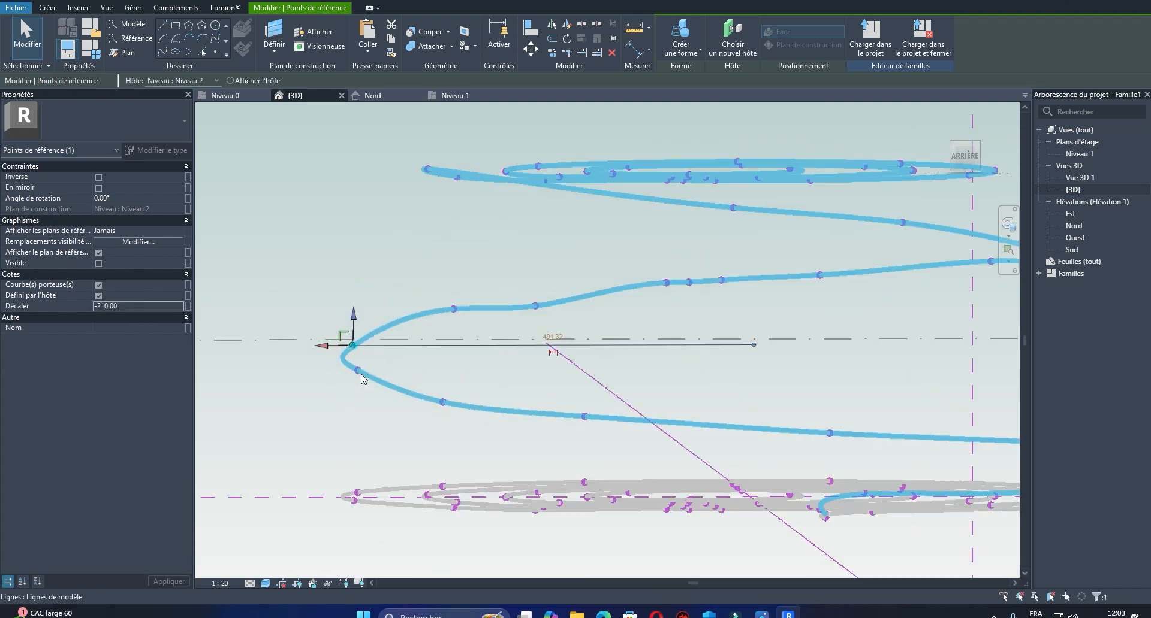
{"action": "middle_click_drag", "start_coordinate": [494, 363], "coordinate": [442, 340]}
{"action": "scroll", "coordinate": [442, 339], "scroll_direction": "up", "scroll_amount": 3}
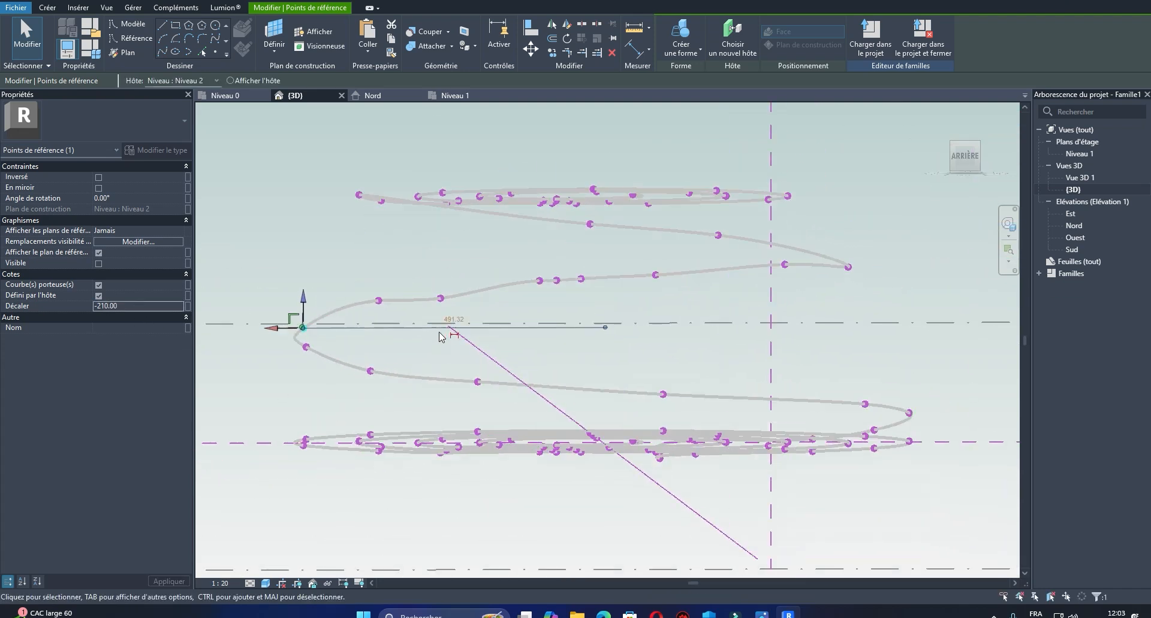
{"action": "left_click", "coordinate": [386, 266]}
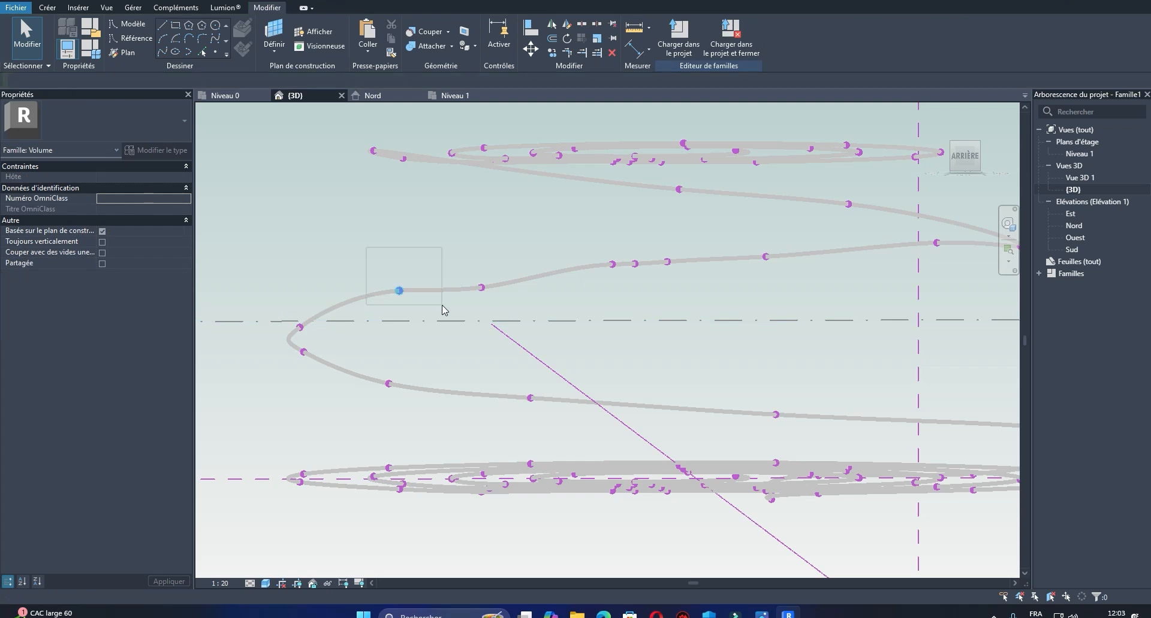
{"action": "left_click_drag", "start_coordinate": [444, 310], "coordinate": [444, 310]}
{"action": "left_click_drag", "start_coordinate": [401, 263], "coordinate": [405, 285]}
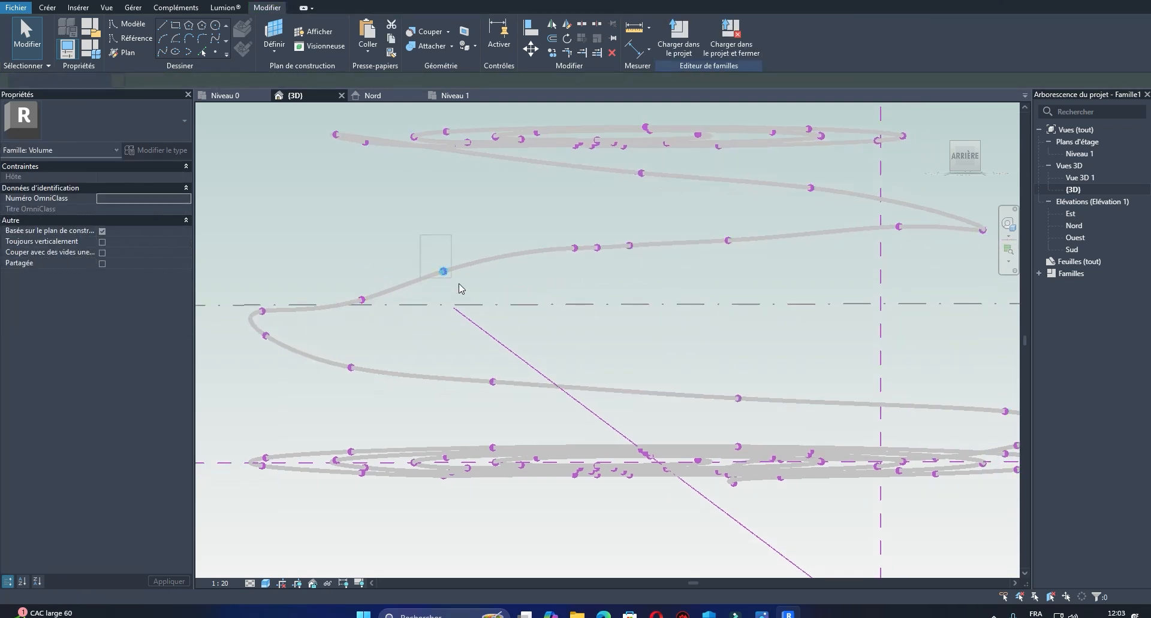
{"action": "left_click_drag", "start_coordinate": [444, 246], "coordinate": [448, 269]}
Step: Lower the three closely spaced reference points along the middle of the descending curve, the first to an offset of -139.62
{"action": "scroll", "coordinate": [507, 230], "scroll_direction": "up", "scroll_amount": 4}
{"action": "left_click", "coordinate": [527, 257]}
{"action": "left_click_drag", "start_coordinate": [527, 226], "coordinate": [547, 295]}
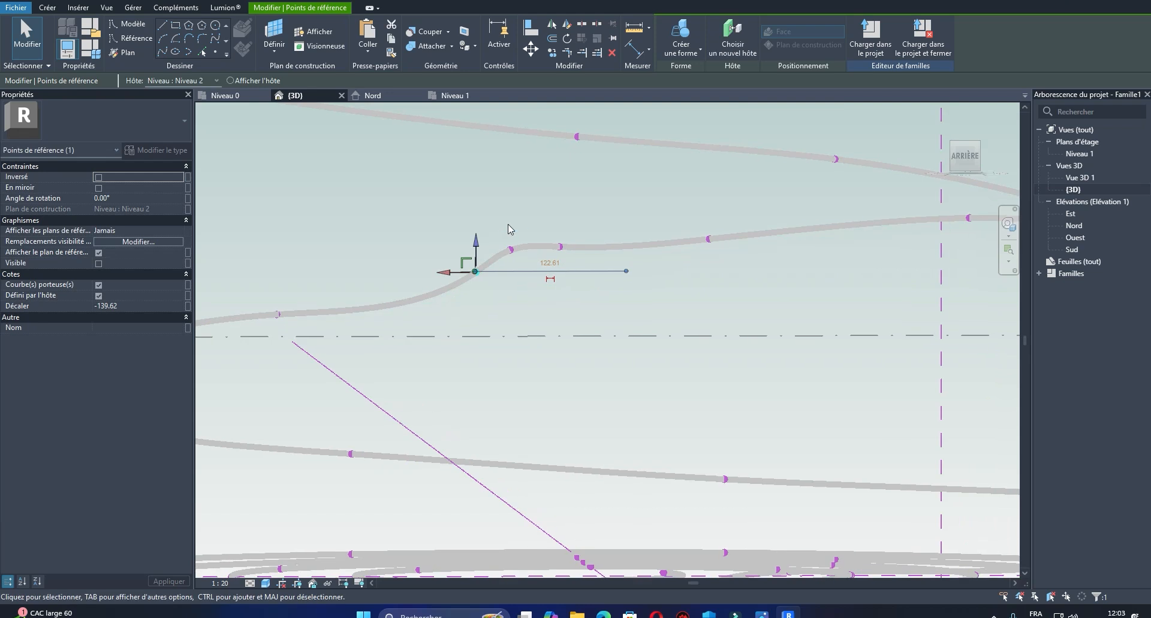
{"action": "scroll", "coordinate": [493, 233], "scroll_direction": "up", "scroll_amount": 1}
{"action": "scroll", "coordinate": [486, 228], "scroll_direction": "down", "scroll_amount": 1}
{"action": "left_click_drag", "start_coordinate": [473, 234], "coordinate": [517, 243]}
{"action": "left_click_drag", "start_coordinate": [532, 206], "coordinate": [566, 262]}
{"action": "left_click_drag", "start_coordinate": [557, 216], "coordinate": [559, 240]}
Step: Lower the single reference point just beyond the closely spaced three to an offset of -146.71
{"action": "middle_click_drag", "start_coordinate": [588, 244], "coordinate": [598, 266]}
{"action": "scroll", "coordinate": [475, 229], "scroll_direction": "down", "scroll_amount": 1}
{"action": "left_click_drag", "start_coordinate": [538, 211], "coordinate": [601, 262]}
{"action": "left_click_drag", "start_coordinate": [571, 213], "coordinate": [592, 244]}
Step: Lower the reference point just before the spline's upper turn to an offset of -132.16
{"action": "middle_click_drag", "start_coordinate": [774, 223], "coordinate": [664, 230]}
{"action": "scroll", "coordinate": [664, 230], "scroll_direction": "up", "scroll_amount": 3}
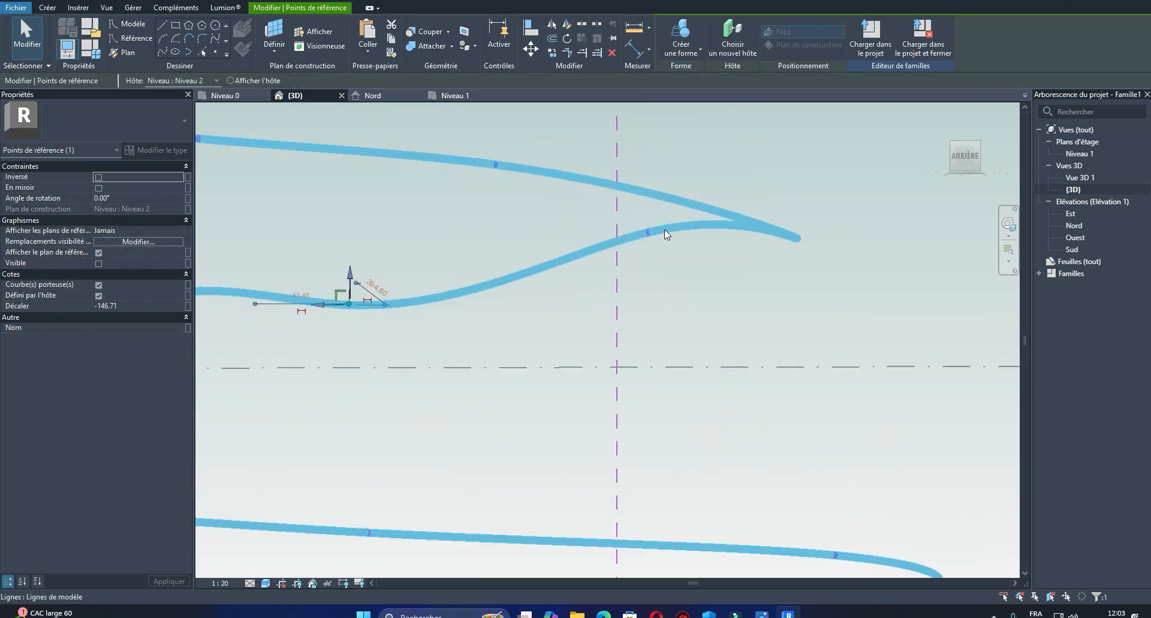
{"action": "mouse_move", "coordinate": [621, 207]}
{"action": "left_mouse_down"}
{"action": "mouse_move", "coordinate": [660, 243]}
{"action": "mouse_move", "coordinate": [654, 221]}
{"action": "mouse_move", "coordinate": [669, 258]}
{"action": "mouse_move", "coordinate": [749, 325]}
{"action": "left_mouse_up"}
{"action": "scroll", "coordinate": [799, 324], "scroll_direction": "down", "scroll_amount": 5}
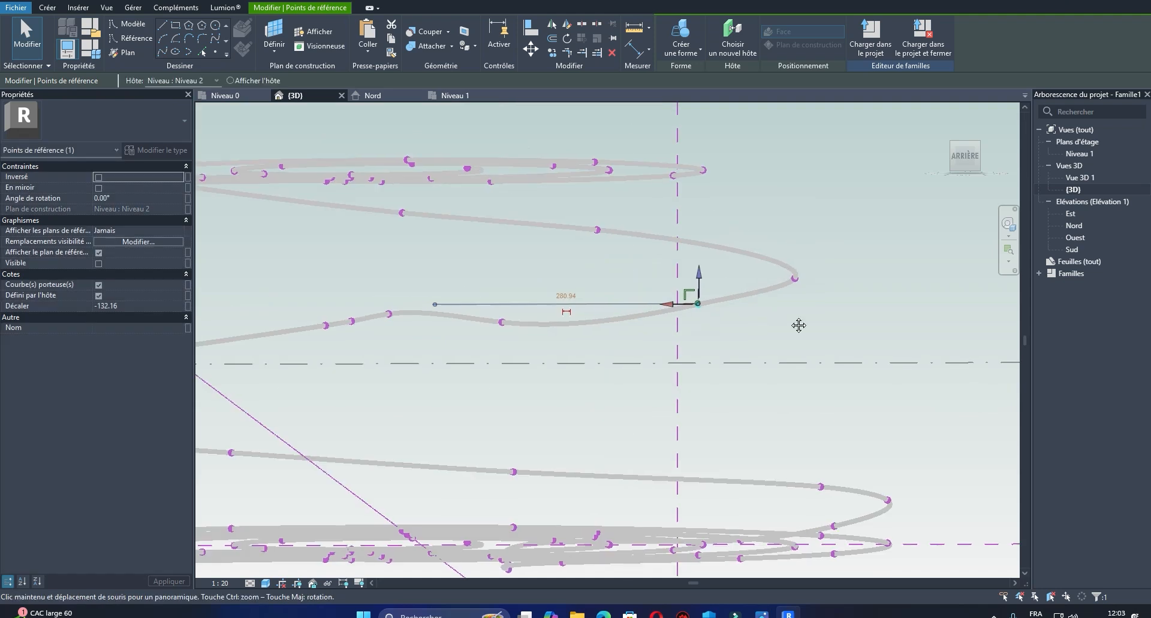
Step: Lower the reference point at the tip of the spline's upper turn to an offset of -158.84
{"action": "middle_click_drag", "start_coordinate": [873, 337], "coordinate": [804, 346]}
{"action": "scroll", "coordinate": [801, 340], "scroll_direction": "up", "scroll_amount": 1}
{"action": "scroll", "coordinate": [801, 289], "scroll_direction": "up", "scroll_amount": 2}
{"action": "left_click_drag", "start_coordinate": [803, 246], "coordinate": [864, 355]}
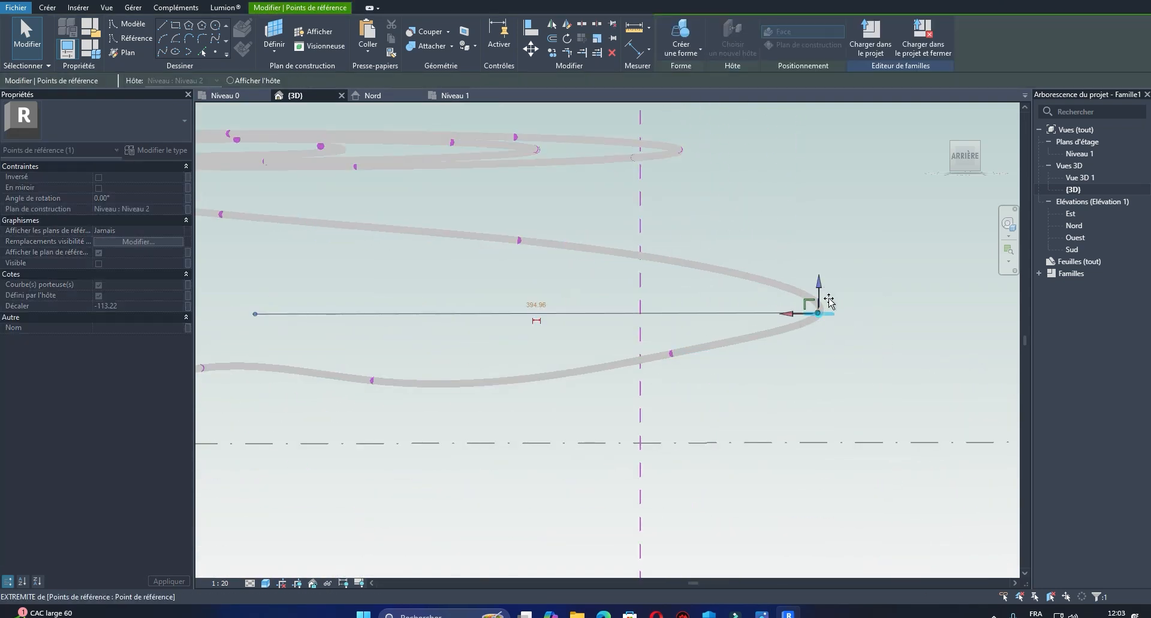
{"action": "left_click_drag", "start_coordinate": [818, 298], "coordinate": [851, 324]}
{"action": "left_click_drag", "start_coordinate": [908, 349], "coordinate": [905, 356]}
{"action": "scroll", "coordinate": [895, 367], "scroll_direction": "down", "scroll_amount": 1}
{"action": "middle_click_drag", "start_coordinate": [883, 385], "coordinate": [881, 286]}
{"action": "scroll", "coordinate": [764, 279], "scroll_direction": "down", "scroll_amount": 5}
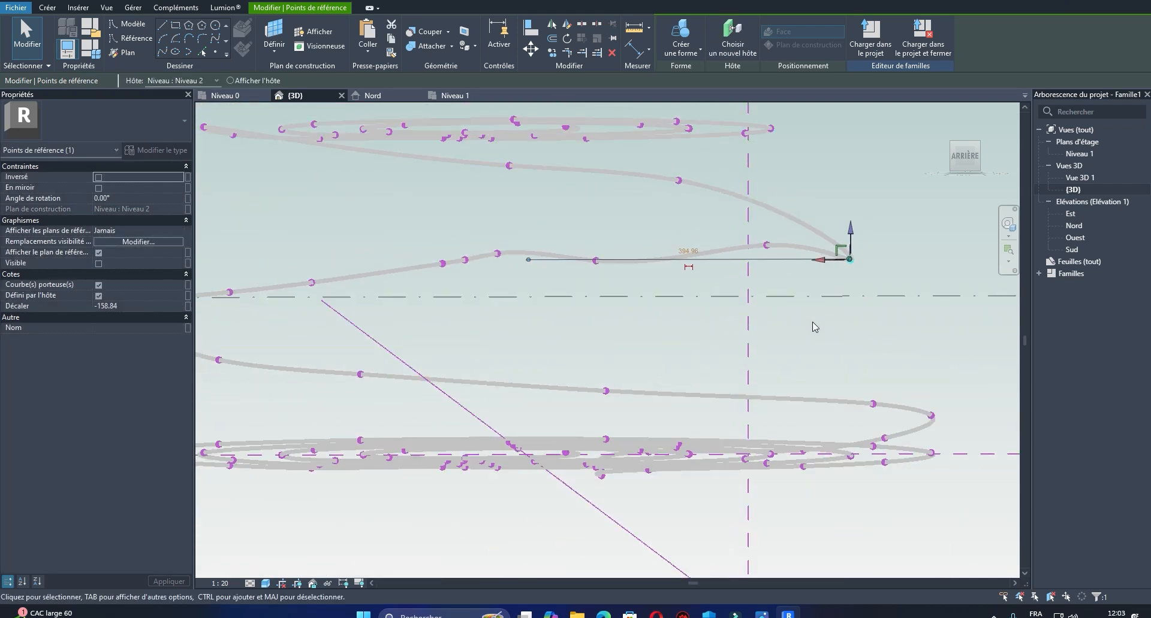
Step: Lower the reference point next to the upper turn's tip further so the curve rounds smoothly underneath the turn
{"action": "scroll", "coordinate": [664, 280], "scroll_direction": "down", "scroll_amount": 4}
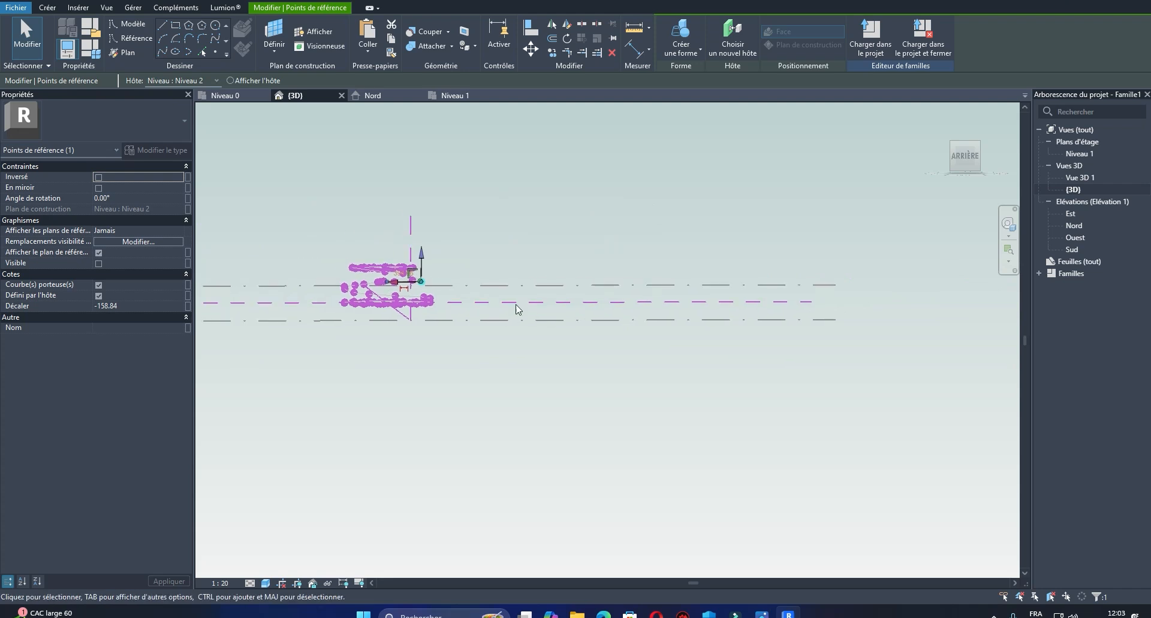
{"action": "scroll", "coordinate": [399, 290], "scroll_direction": "up", "scroll_amount": 4}
{"action": "middle_click_drag", "start_coordinate": [566, 334], "coordinate": [688, 341]}
{"action": "scroll", "coordinate": [640, 314], "scroll_direction": "up", "scroll_amount": 6}
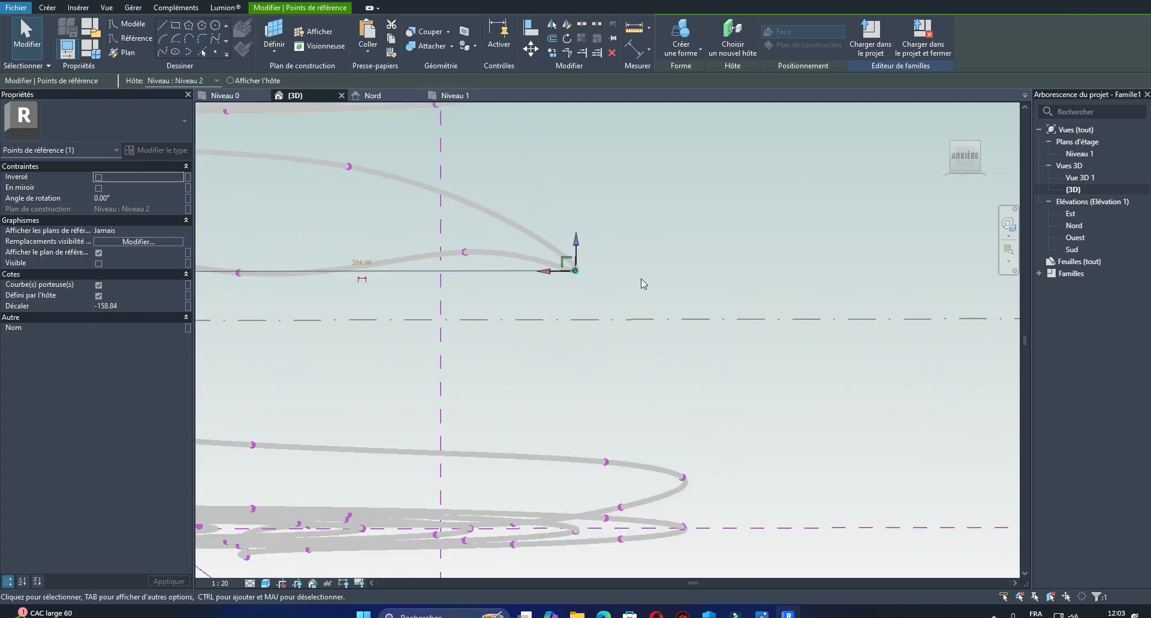
{"action": "scroll", "coordinate": [766, 290], "scroll_direction": "down", "scroll_amount": 2}
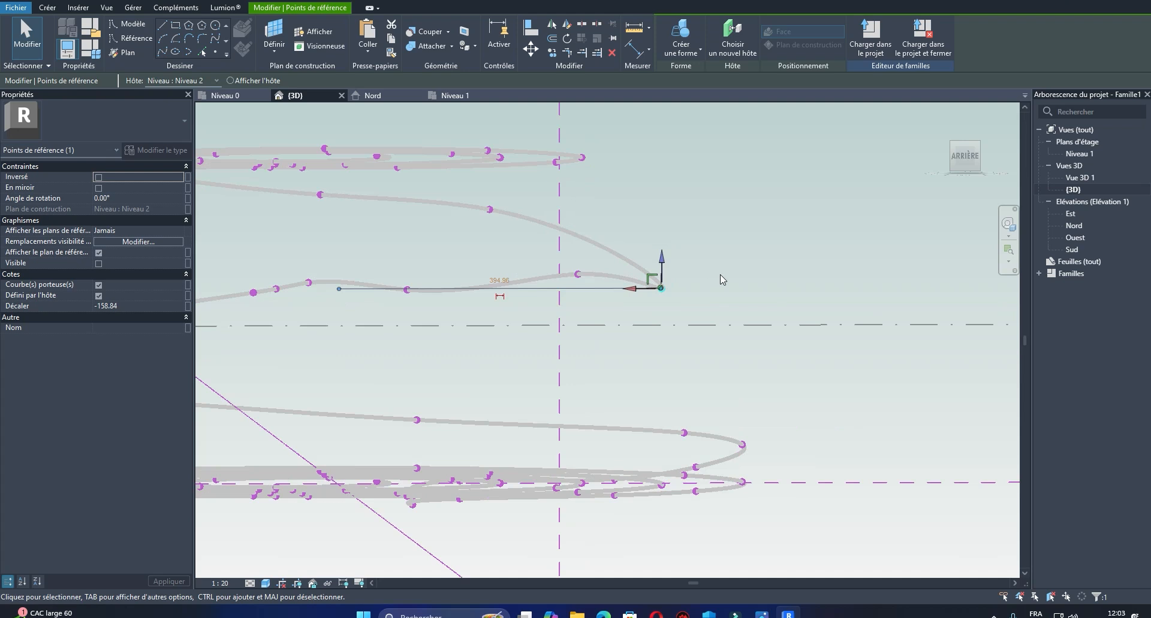
{"action": "left_click", "coordinate": [721, 279]}
{"action": "scroll", "coordinate": [712, 278], "scroll_direction": "down", "scroll_amount": 2}
{"action": "scroll", "coordinate": [594, 265], "scroll_direction": "up", "scroll_amount": 3}
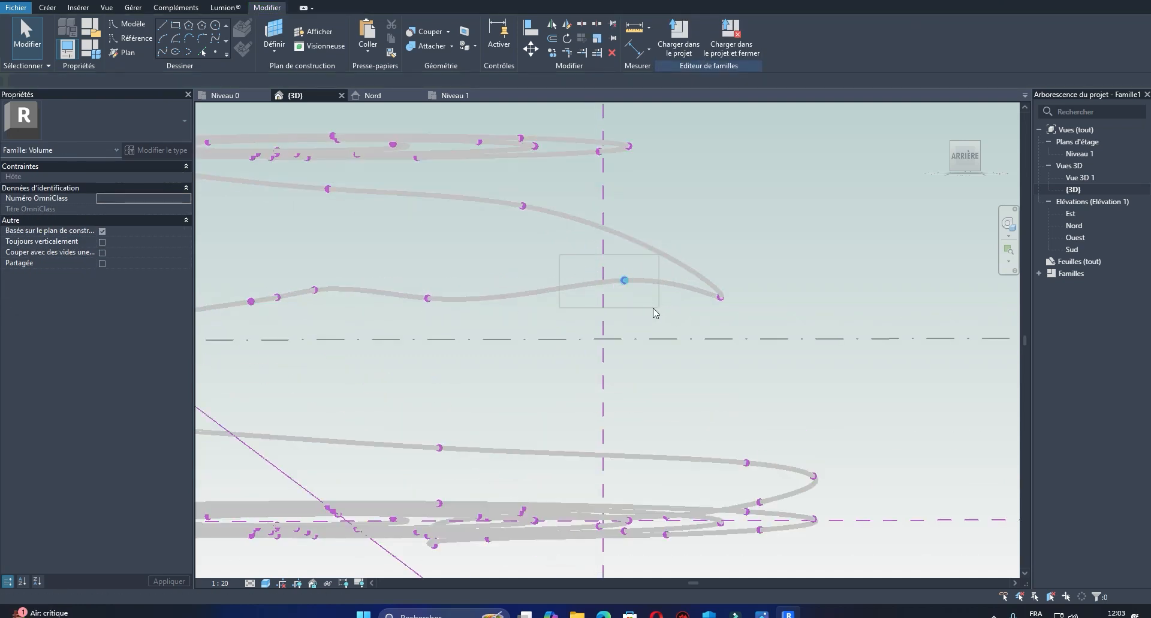
{"action": "left_click_drag", "start_coordinate": [655, 313], "coordinate": [655, 312]}
{"action": "left_click_drag", "start_coordinate": [624, 250], "coordinate": [630, 282]}
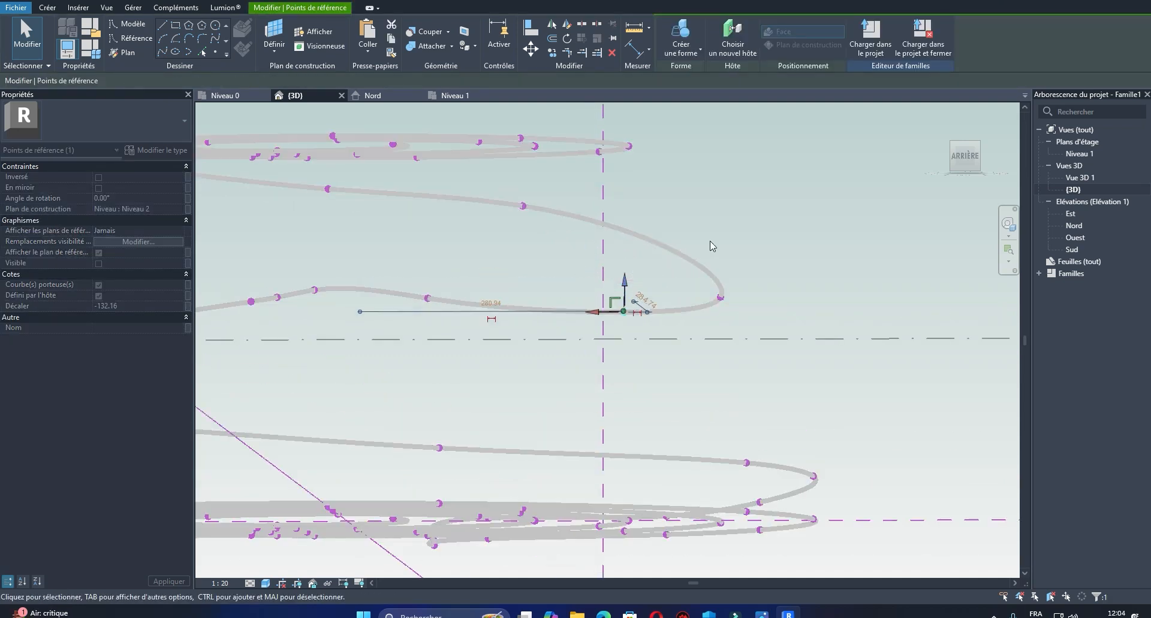
Step: Deselect the point and examine the whole spline from the back and from an angled 3D view
{"action": "scroll", "coordinate": [710, 241], "scroll_direction": "down", "scroll_amount": 2}
{"action": "middle_click_drag", "start_coordinate": [801, 342], "coordinate": [760, 257]}
{"action": "scroll", "coordinate": [745, 253], "scroll_direction": "down", "scroll_amount": 1}
{"action": "scroll", "coordinate": [745, 256], "scroll_direction": "down", "scroll_amount": 1}
{"action": "left_click", "coordinate": [758, 393]}
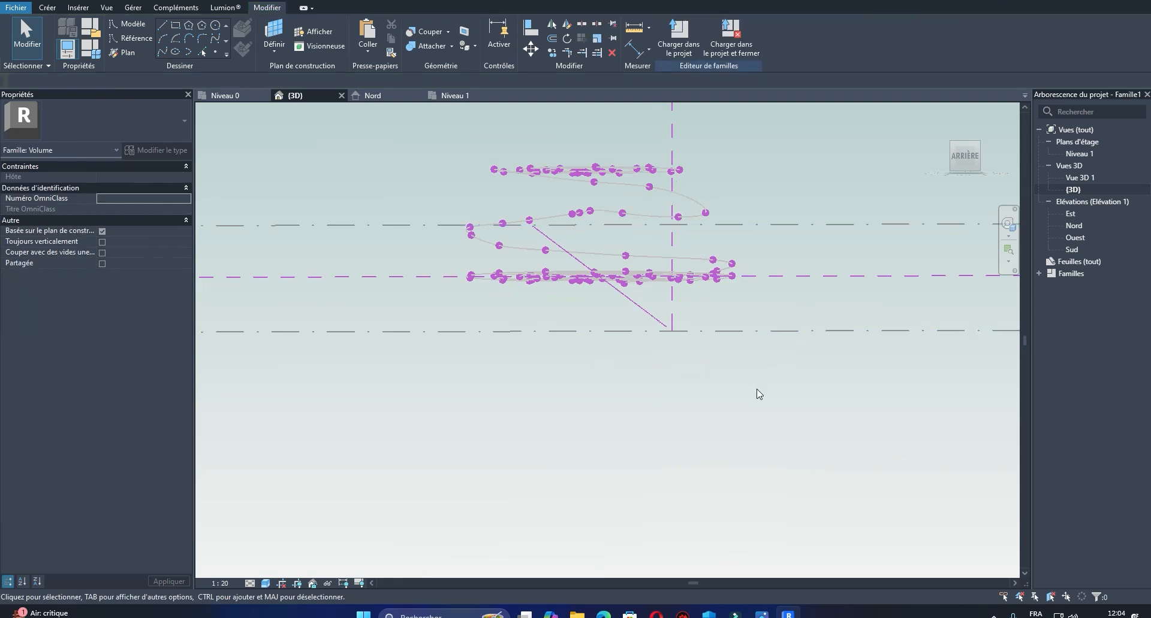
{"action": "scroll", "coordinate": [596, 358], "scroll_direction": "down", "scroll_amount": 2}
{"action": "middle_click_drag", "start_coordinate": [555, 305], "coordinate": [379, 354]}
{"action": "scroll", "coordinate": [790, 326], "scroll_direction": "down", "scroll_amount": 3}
{"action": "scroll", "coordinate": [519, 314], "scroll_direction": "up", "scroll_amount": 2}
{"action": "middle_click_drag", "start_coordinate": [432, 272], "coordinate": [447, 296], "text": "shift"}
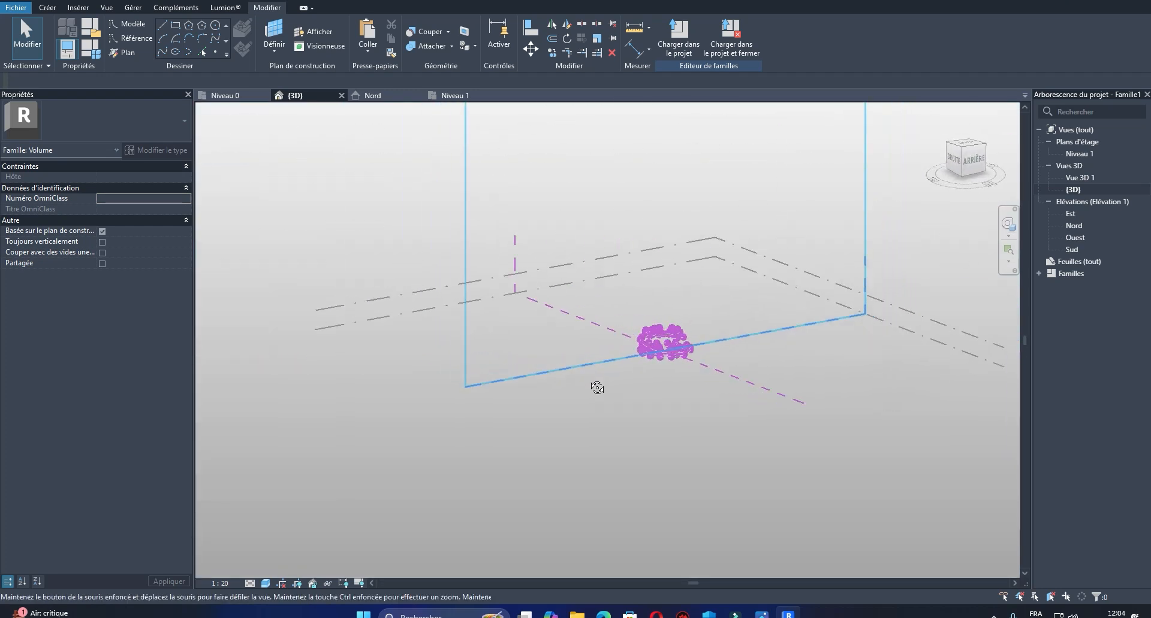
Step: Open the Nord elevation, frame the spline and set the view scale to 1:20
{"action": "double_click", "coordinate": [1069, 224]}
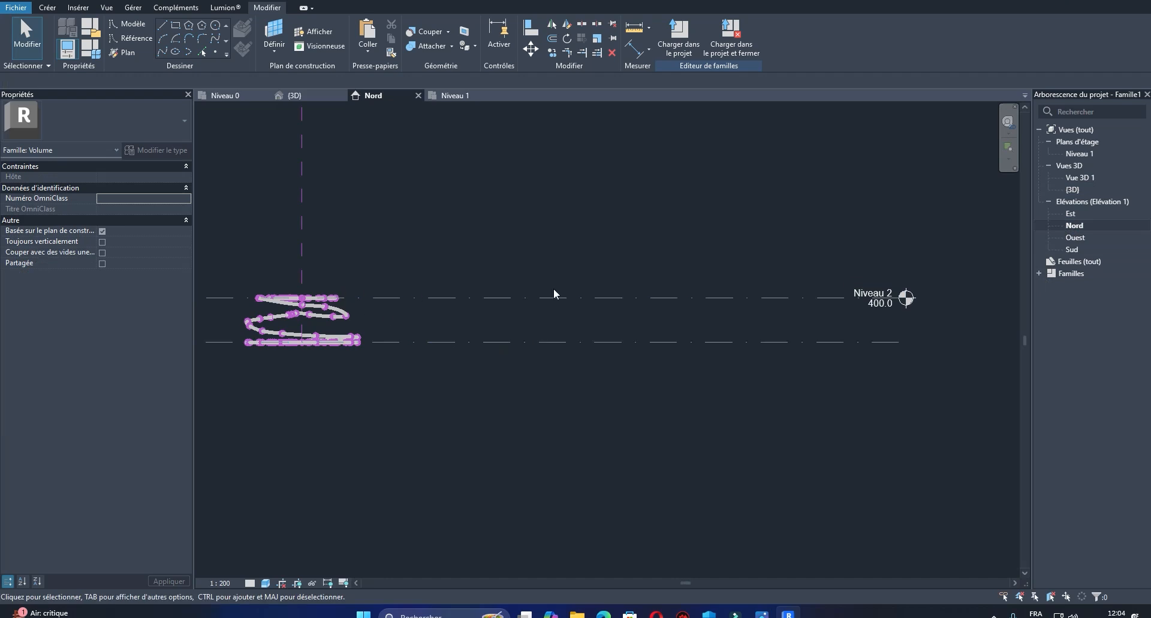
{"action": "scroll", "coordinate": [850, 321], "scroll_direction": "down", "scroll_amount": 4}
{"action": "middle_click_drag", "start_coordinate": [523, 339], "coordinate": [550, 352]}
{"action": "scroll", "coordinate": [331, 336], "scroll_direction": "up", "scroll_amount": 8}
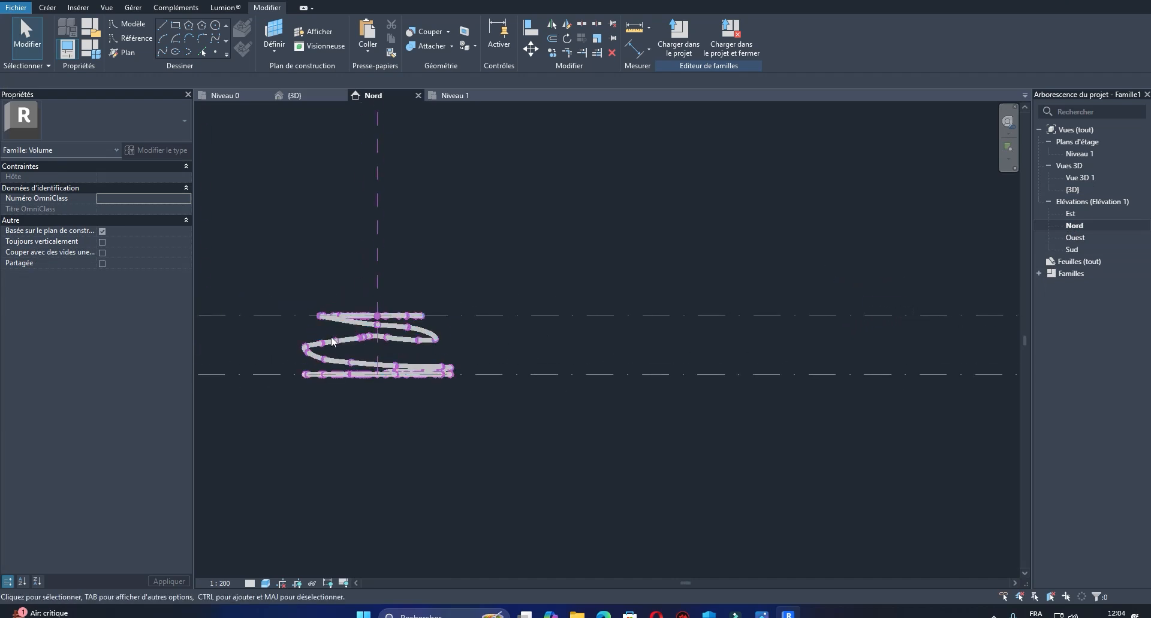
{"action": "scroll", "coordinate": [646, 314], "scroll_direction": "up", "scroll_amount": 1}
{"action": "scroll", "coordinate": [375, 400], "scroll_direction": "up", "scroll_amount": 2}
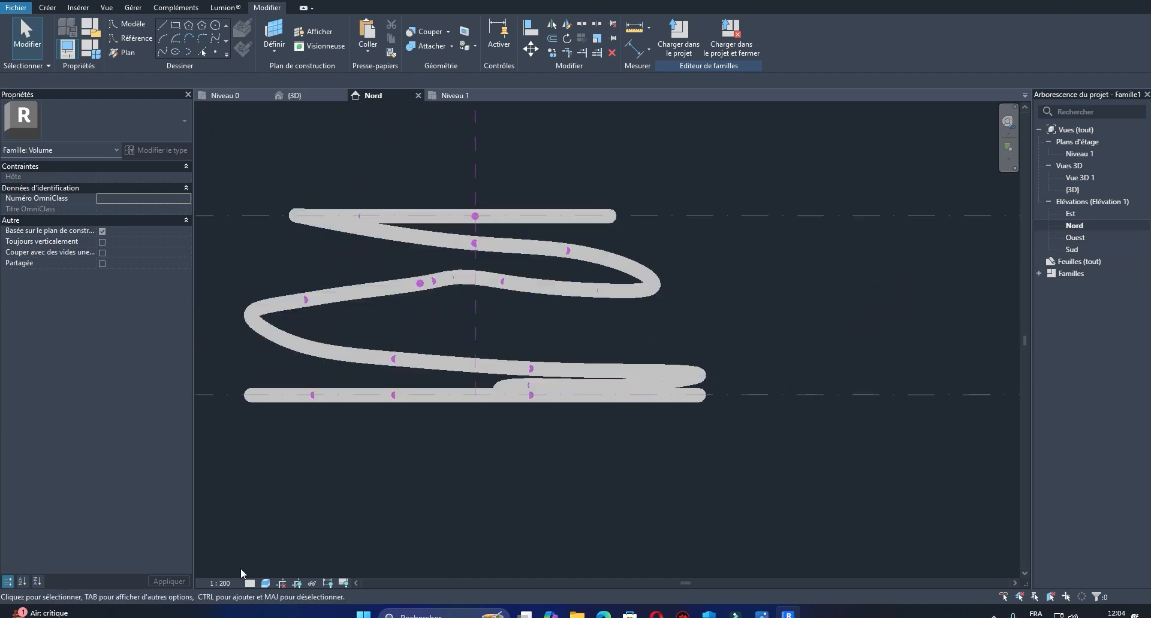
{"action": "left_click", "coordinate": [220, 584]}
{"action": "left_click", "coordinate": [227, 465]}
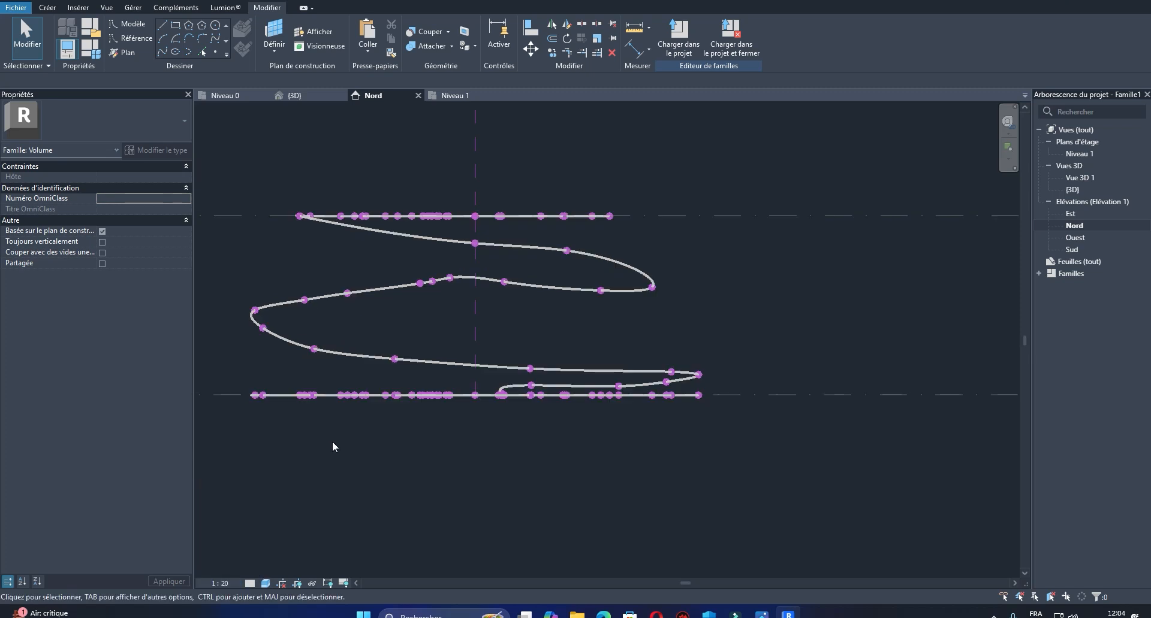
Step: In the Nord elevation, lower the first of the three closely spaced mid-curve reference points to an offset of -153.94
{"action": "scroll", "coordinate": [646, 348], "scroll_direction": "down", "scroll_amount": 1}
{"action": "scroll", "coordinate": [473, 315], "scroll_direction": "down", "scroll_amount": 1}
{"action": "middle_click_drag", "start_coordinate": [519, 364], "coordinate": [527, 284]}
{"action": "scroll", "coordinate": [527, 284], "scroll_direction": "up", "scroll_amount": 3}
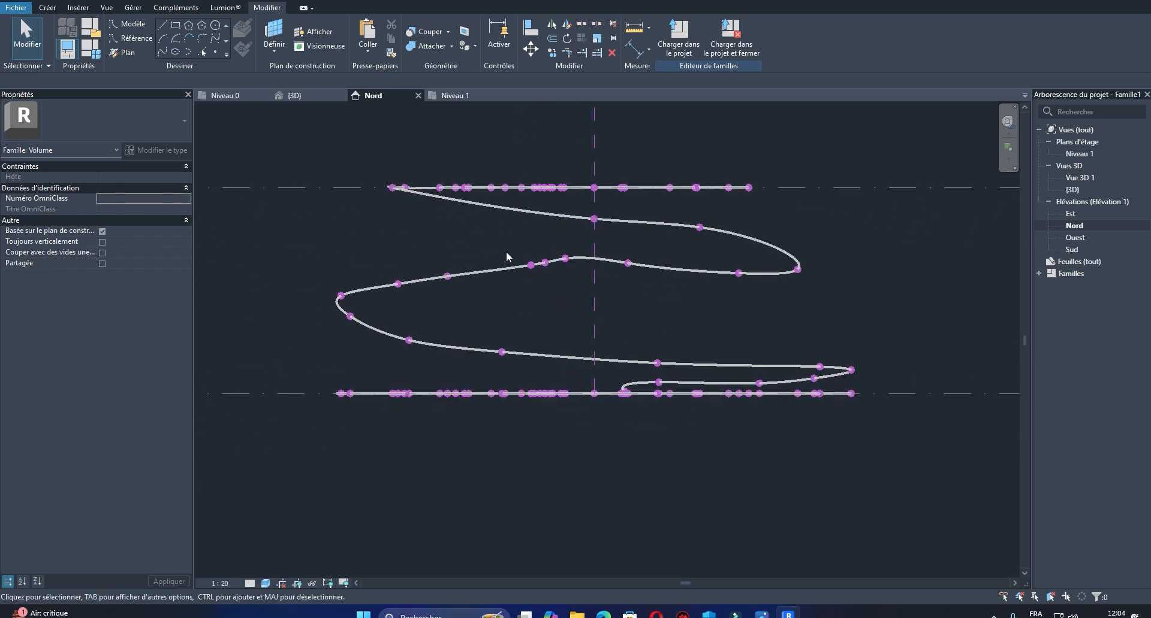
{"action": "left_click_drag", "start_coordinate": [517, 241], "coordinate": [549, 286]}
{"action": "mouse_move", "coordinate": [540, 241]}
{"action": "left_mouse_down"}
{"action": "mouse_move", "coordinate": [542, 269]}
{"action": "mouse_move", "coordinate": [538, 241]}
{"action": "left_mouse_up"}
{"action": "scroll", "coordinate": [603, 311], "scroll_direction": "down", "scroll_amount": 3}
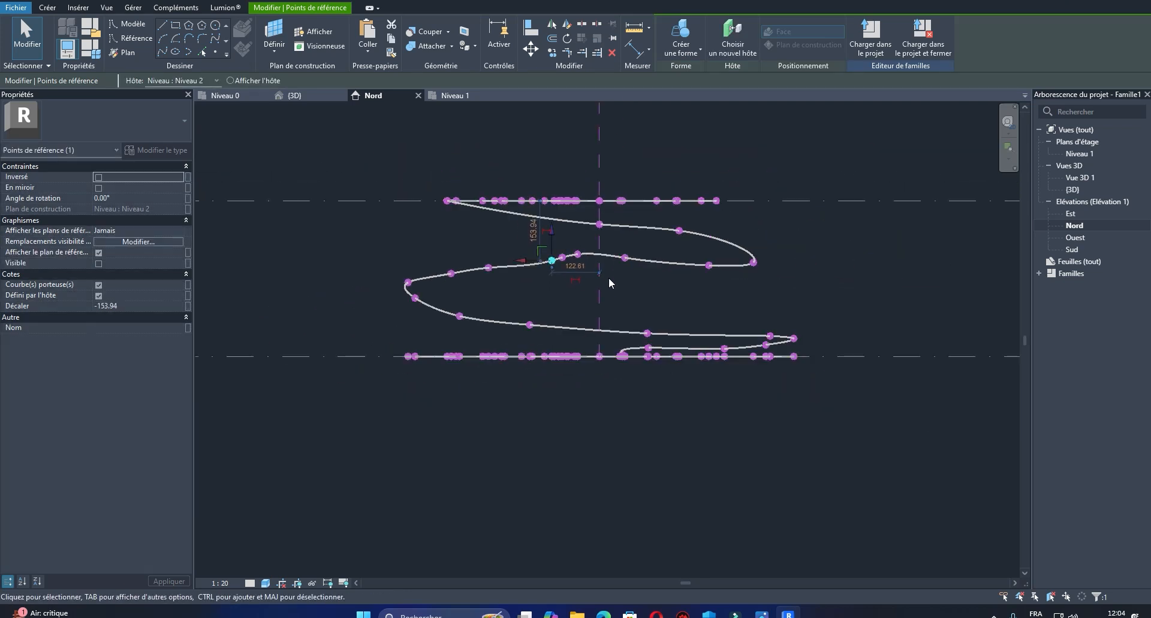
{"action": "scroll", "coordinate": [534, 309], "scroll_direction": "up", "scroll_amount": 4}
{"action": "scroll", "coordinate": [932, 290], "scroll_direction": "up", "scroll_amount": 1}
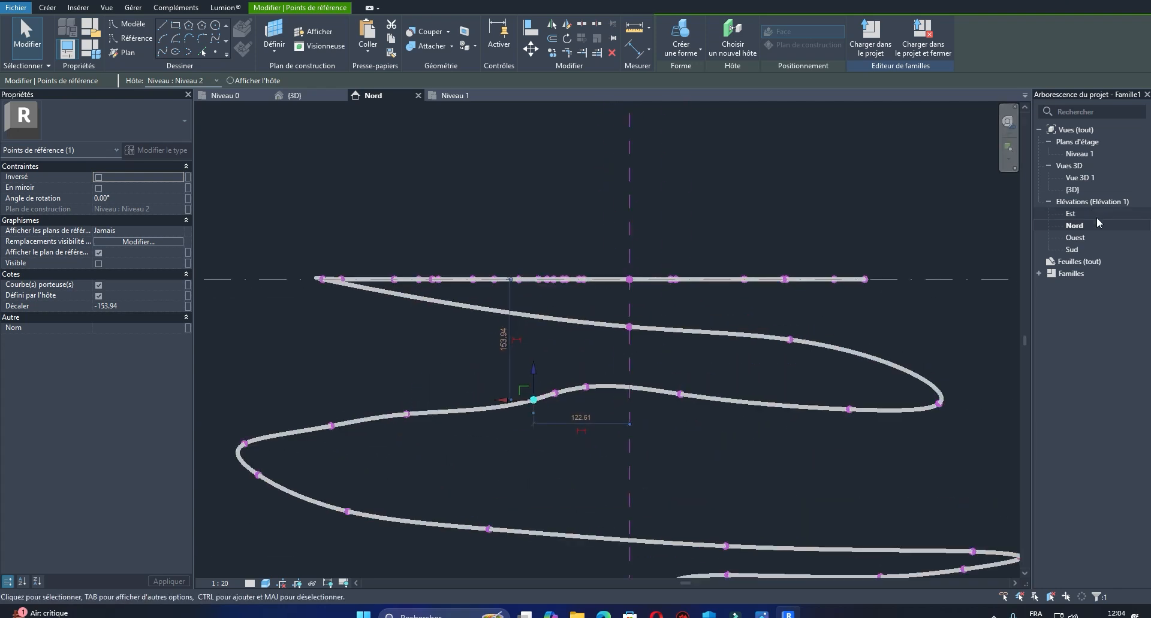
Step: Return to the {3D} view and examine the curve around the selected point from several angles and from the front
{"action": "double_click", "coordinate": [1072, 190]}
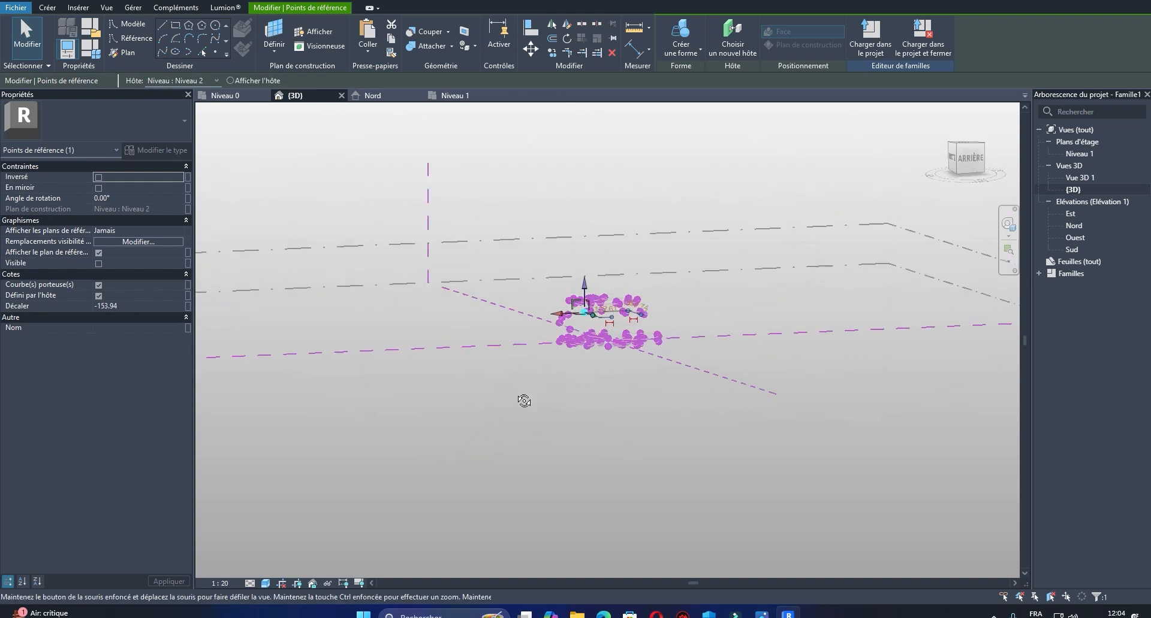
{"action": "scroll", "coordinate": [606, 351], "scroll_direction": "up", "scroll_amount": 3}
{"action": "middle_click_drag", "start_coordinate": [567, 338], "coordinate": [476, 249], "text": "shift"}
{"action": "scroll", "coordinate": [546, 166], "scroll_direction": "up", "scroll_amount": 3}
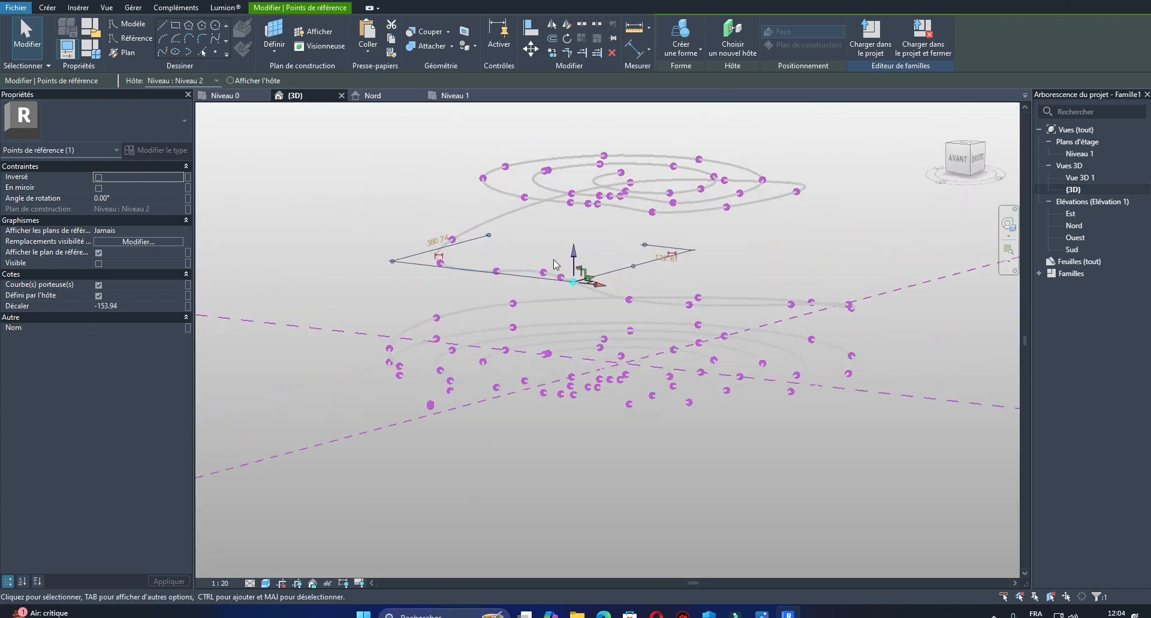
{"action": "middle_click_drag", "start_coordinate": [631, 285], "coordinate": [713, 240], "text": "shift"}
{"action": "scroll", "coordinate": [578, 292], "scroll_direction": "up", "scroll_amount": 3}
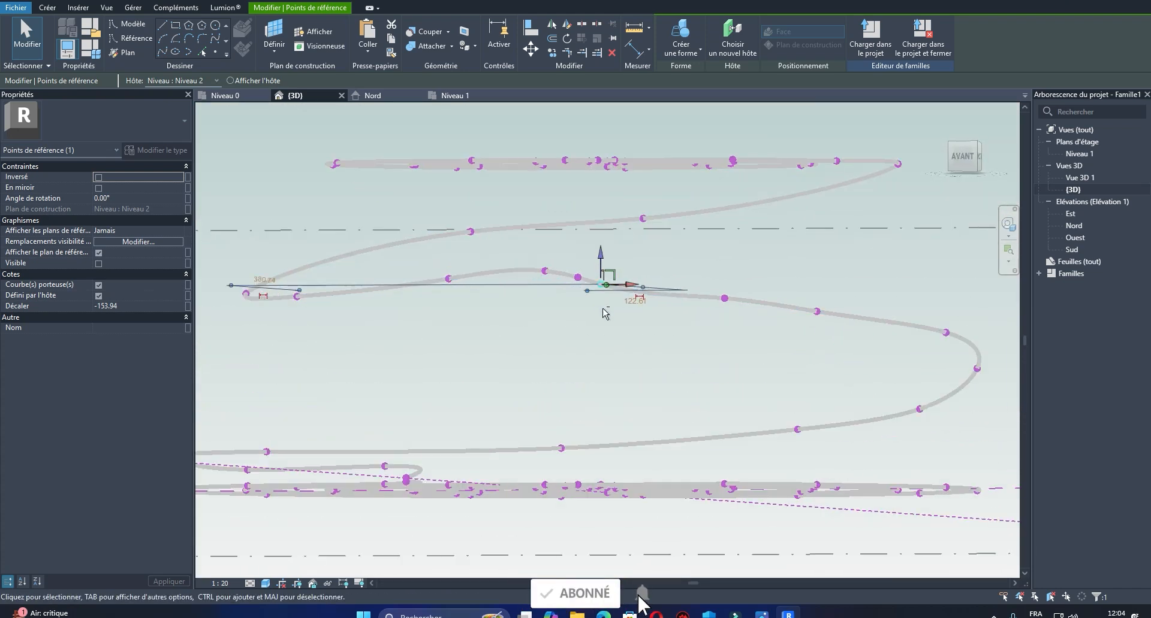
{"action": "scroll", "coordinate": [605, 313], "scroll_direction": "down", "scroll_amount": 3}
{"action": "left_click", "coordinate": [959, 159]}
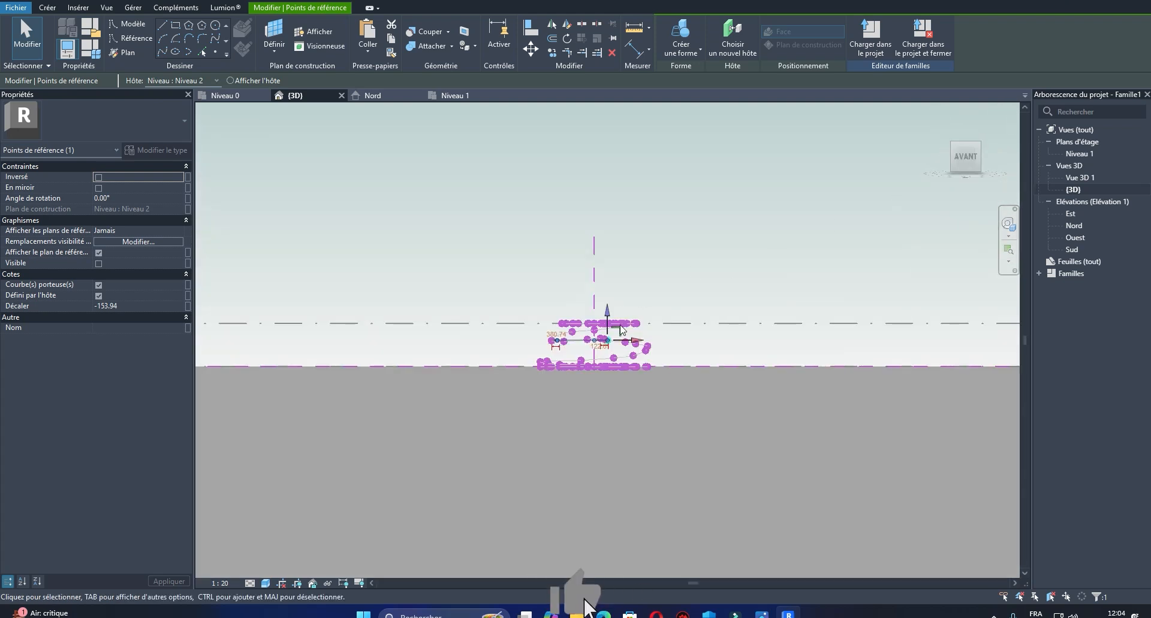
{"action": "scroll", "coordinate": [621, 329], "scroll_direction": "up", "scroll_amount": 6}
{"action": "middle_click_drag", "start_coordinate": [667, 393], "coordinate": [547, 377], "text": "shift"}
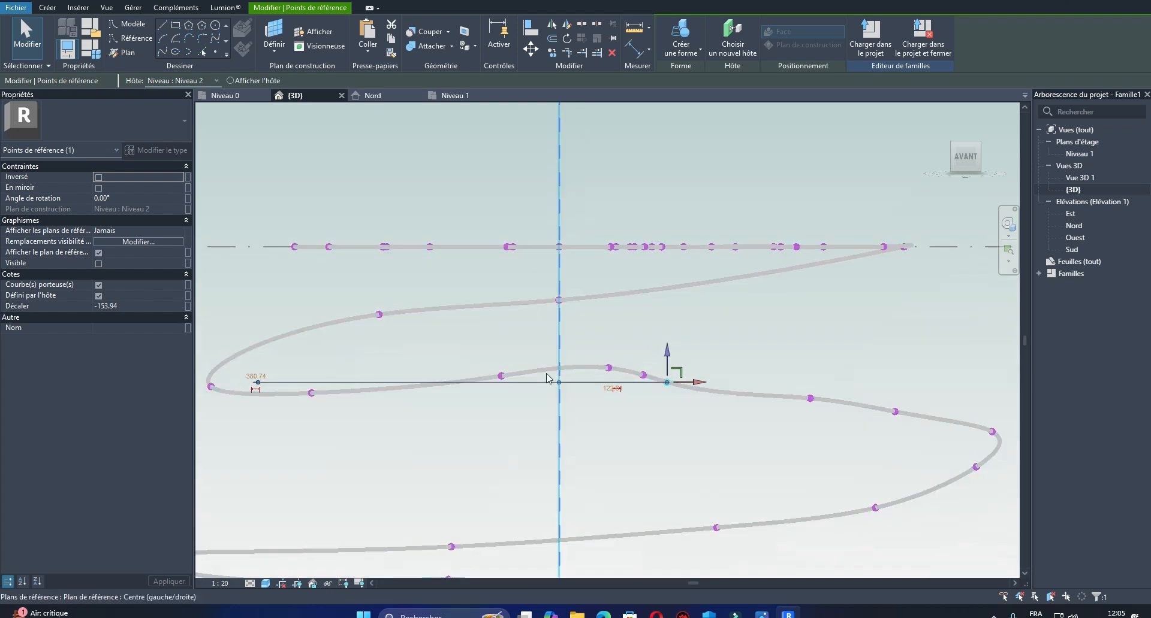
Step: Deselect the mid-curve point and lower the reference point on the right side of the upper spiral's outer ring to an offset of -49.69
{"action": "middle_click_drag", "start_coordinate": [477, 350], "coordinate": [699, 361], "text": "shift"}
{"action": "middle_click_drag", "start_coordinate": [579, 382], "coordinate": [685, 387], "text": "shift"}
{"action": "middle_click_drag", "start_coordinate": [785, 389], "coordinate": [745, 354], "text": "shift"}
{"action": "scroll", "coordinate": [782, 281], "scroll_direction": "up", "scroll_amount": 2}
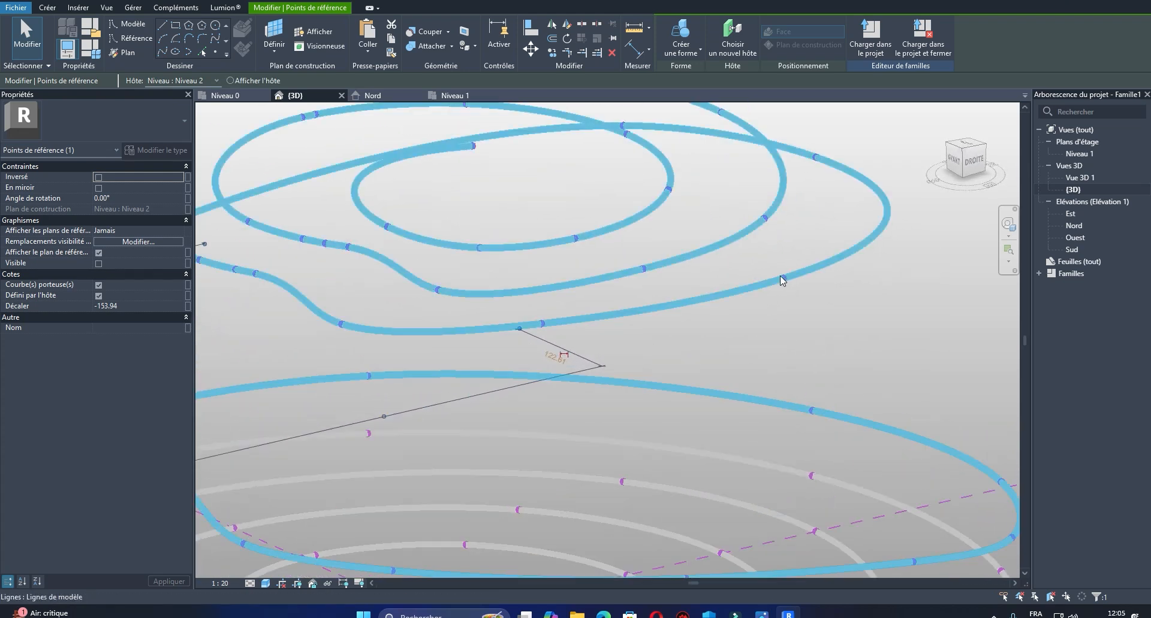
{"action": "scroll", "coordinate": [782, 281], "scroll_direction": "down", "scroll_amount": 4}
{"action": "key", "text": "Escape"}
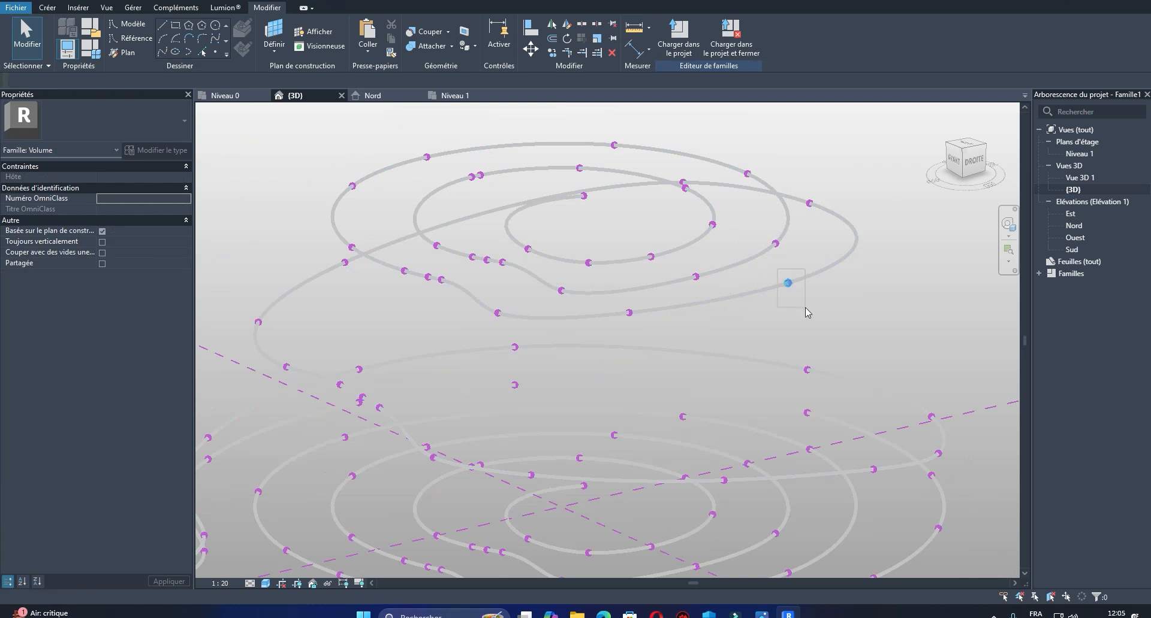
{"action": "left_click", "coordinate": [788, 282]}
{"action": "left_click_drag", "start_coordinate": [789, 258], "coordinate": [792, 290]}
Step: Lower the ring's reference point at the front bend slightly below the Niveau 2 plane
{"action": "scroll", "coordinate": [833, 311], "scroll_direction": "down", "scroll_amount": 2}
{"action": "middle_click_drag", "start_coordinate": [833, 318], "coordinate": [923, 330], "text": "shift"}
{"action": "scroll", "coordinate": [616, 338], "scroll_direction": "up", "scroll_amount": 3}
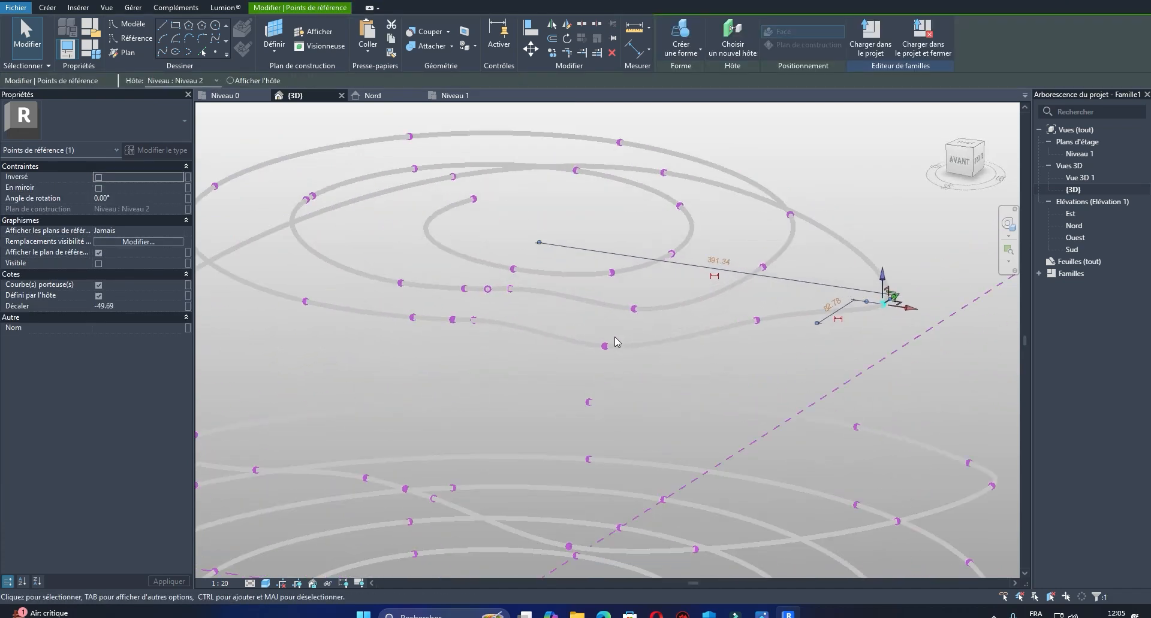
{"action": "middle_click_drag", "start_coordinate": [615, 338], "coordinate": [633, 333], "text": "shift"}
{"action": "left_click", "coordinate": [654, 352]}
{"action": "left_click", "coordinate": [645, 344]}
{"action": "left_click_drag", "start_coordinate": [645, 344], "coordinate": [645, 362]}
Step: Lower the middle one of the three closely spaced reference points beyond the front bend along the vertical axis
{"action": "scroll", "coordinate": [666, 367], "scroll_direction": "up", "scroll_amount": 1}
{"action": "middle_click_drag", "start_coordinate": [724, 370], "coordinate": [829, 362]}
{"action": "middle_click_drag", "start_coordinate": [624, 360], "coordinate": [652, 385], "text": "shift"}
{"action": "middle_click_drag", "start_coordinate": [652, 384], "coordinate": [699, 337]}
{"action": "scroll", "coordinate": [588, 307], "scroll_direction": "up", "scroll_amount": 5}
{"action": "left_click", "coordinate": [621, 283]}
{"action": "left_click", "coordinate": [630, 297]}
{"action": "left_click_drag", "start_coordinate": [631, 269], "coordinate": [631, 325]}
Step: Lower the ring's reference point past the three closely spaced points, on the front-left side, to an offset of -41.49
{"action": "scroll", "coordinate": [661, 331], "scroll_direction": "down", "scroll_amount": 5}
{"action": "middle_click_drag", "start_coordinate": [666, 353], "coordinate": [774, 384], "text": "shift"}
{"action": "scroll", "coordinate": [593, 342], "scroll_direction": "up", "scroll_amount": 3}
{"action": "left_click", "coordinate": [523, 335]}
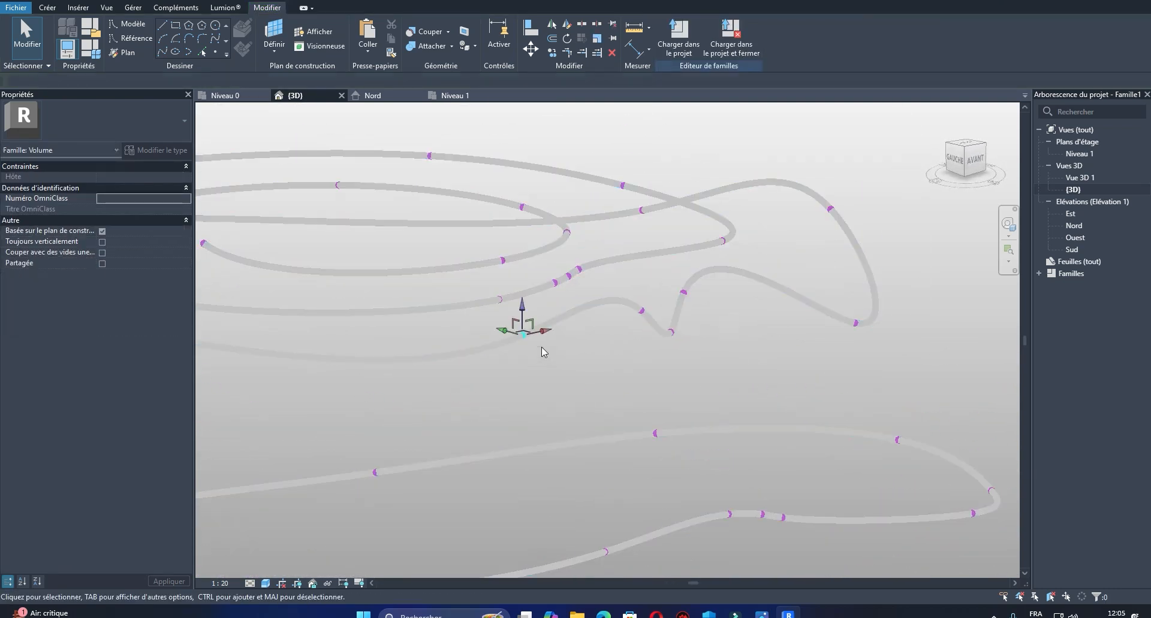
{"action": "left_click_drag", "start_coordinate": [523, 335], "coordinate": [523, 364]}
{"action": "scroll", "coordinate": [525, 367], "scroll_direction": "down", "scroll_amount": 2}
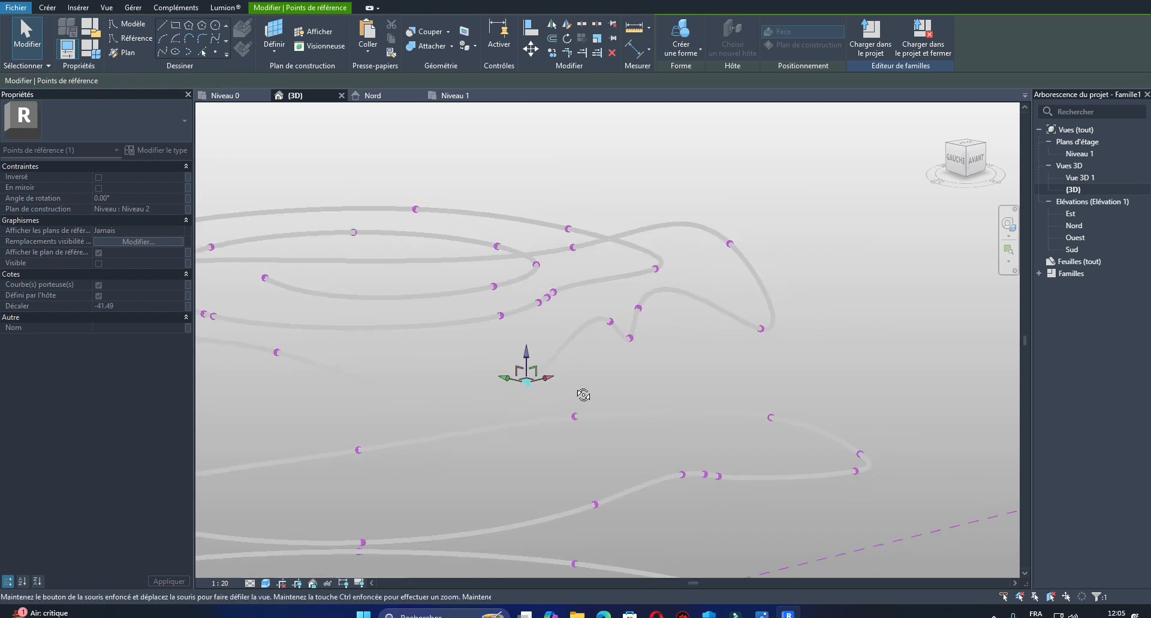
Step: Lower the last of the three closely spaced points in line with the neighbouring lowered curve
{"action": "middle_click_drag", "start_coordinate": [583, 395], "coordinate": [569, 384], "text": "shift"}
{"action": "scroll", "coordinate": [555, 373], "scroll_direction": "up", "scroll_amount": 3}
{"action": "left_click_drag", "start_coordinate": [631, 308], "coordinate": [649, 322]}
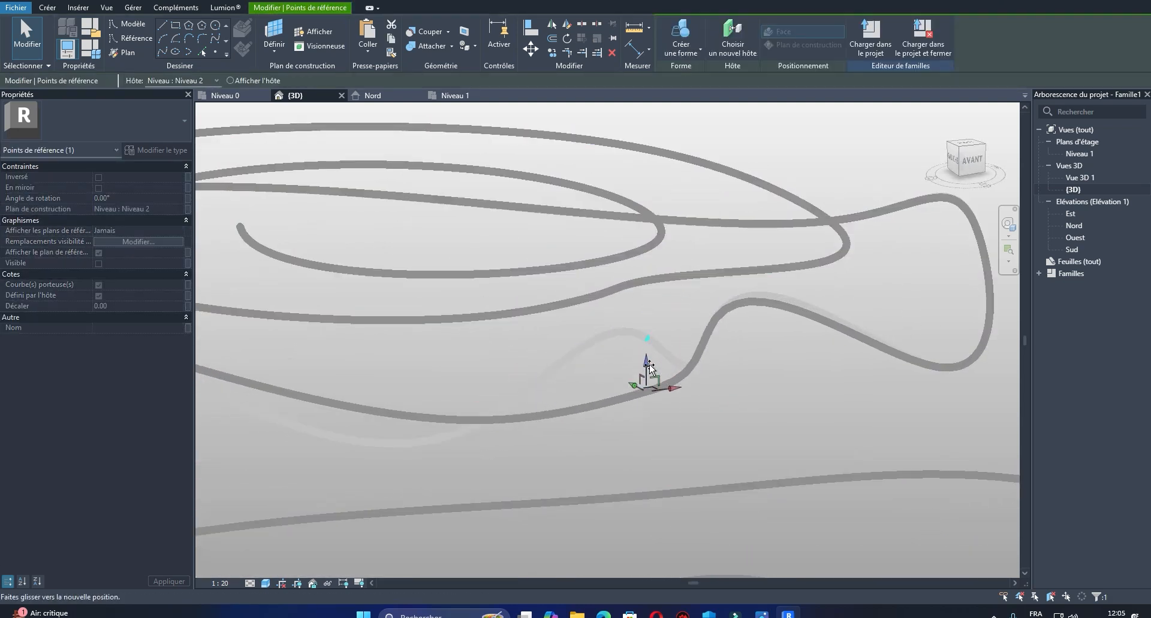
{"action": "left_click_drag", "start_coordinate": [692, 390], "coordinate": [693, 385]}
Step: Lower the following reference point on the left side of the ring so the curve keeps descending
{"action": "scroll", "coordinate": [693, 393], "scroll_direction": "down", "scroll_amount": 3}
{"action": "middle_click_drag", "start_coordinate": [686, 444], "coordinate": [830, 444], "text": "shift"}
{"action": "scroll", "coordinate": [513, 447], "scroll_direction": "up", "scroll_amount": 1}
{"action": "middle_click_drag", "start_coordinate": [513, 446], "coordinate": [569, 422], "text": "shift"}
{"action": "scroll", "coordinate": [558, 377], "scroll_direction": "up", "scroll_amount": 2}
{"action": "left_click_drag", "start_coordinate": [546, 359], "coordinate": [565, 395]}
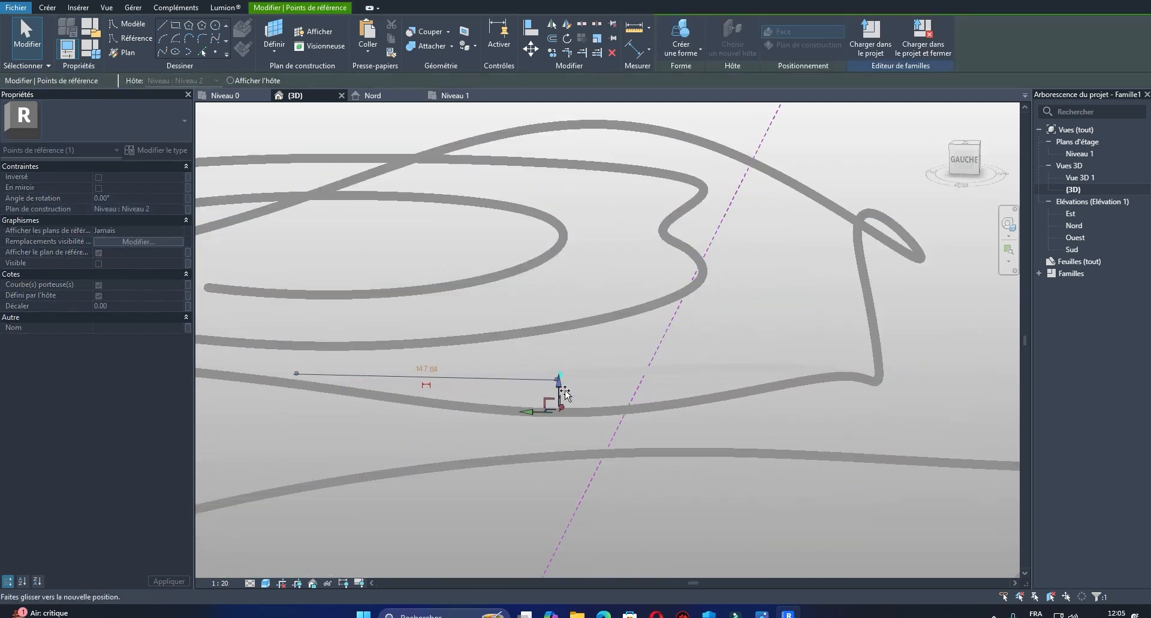
Step: Lower the upper ring's reference point toward the back-left corner to an offset of -37.72
{"action": "scroll", "coordinate": [592, 393], "scroll_direction": "down", "scroll_amount": 3}
{"action": "middle_click_drag", "start_coordinate": [593, 396], "coordinate": [686, 402], "text": "shift"}
{"action": "middle_click_drag", "start_coordinate": [686, 402], "coordinate": [626, 318]}
{"action": "scroll", "coordinate": [596, 304], "scroll_direction": "up", "scroll_amount": 2}
{"action": "left_click_drag", "start_coordinate": [597, 306], "coordinate": [638, 361]}
{"action": "left_click_drag", "start_coordinate": [618, 298], "coordinate": [610, 384]}
{"action": "scroll", "coordinate": [607, 382], "scroll_direction": "down", "scroll_amount": 4}
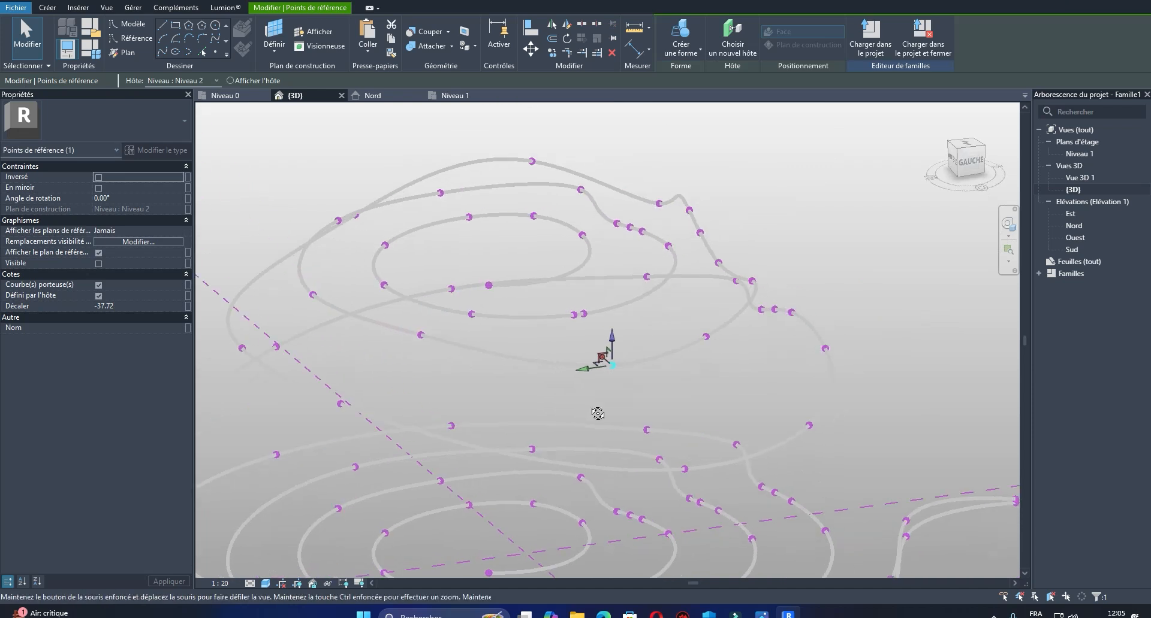
Step: Lower the upper ring's next reference point on the back-left side along its vertical axis
{"action": "scroll", "coordinate": [512, 368], "scroll_direction": "up", "scroll_amount": 1}
{"action": "left_click", "coordinate": [418, 369]}
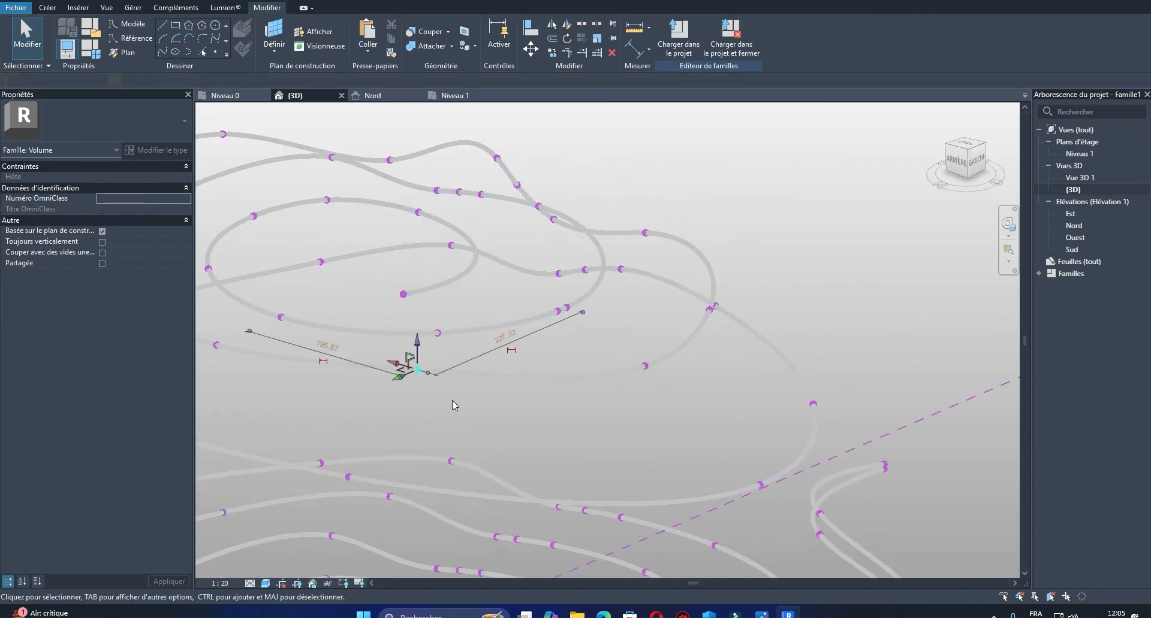
{"action": "left_click_drag", "start_coordinate": [417, 347], "coordinate": [431, 406]}
Step: Lower the inner end point of the upper spiral to an offset of -114.88
{"action": "scroll", "coordinate": [491, 402], "scroll_direction": "down", "scroll_amount": 1}
{"action": "middle_click_drag", "start_coordinate": [555, 392], "coordinate": [447, 403], "text": "shift"}
{"action": "scroll", "coordinate": [521, 325], "scroll_direction": "up", "scroll_amount": 1}
{"action": "left_click", "coordinate": [544, 324]}
{"action": "middle_click_drag", "start_coordinate": [567, 352], "coordinate": [570, 290], "text": "shift"}
{"action": "left_click_drag", "start_coordinate": [547, 300], "coordinate": [551, 302]}
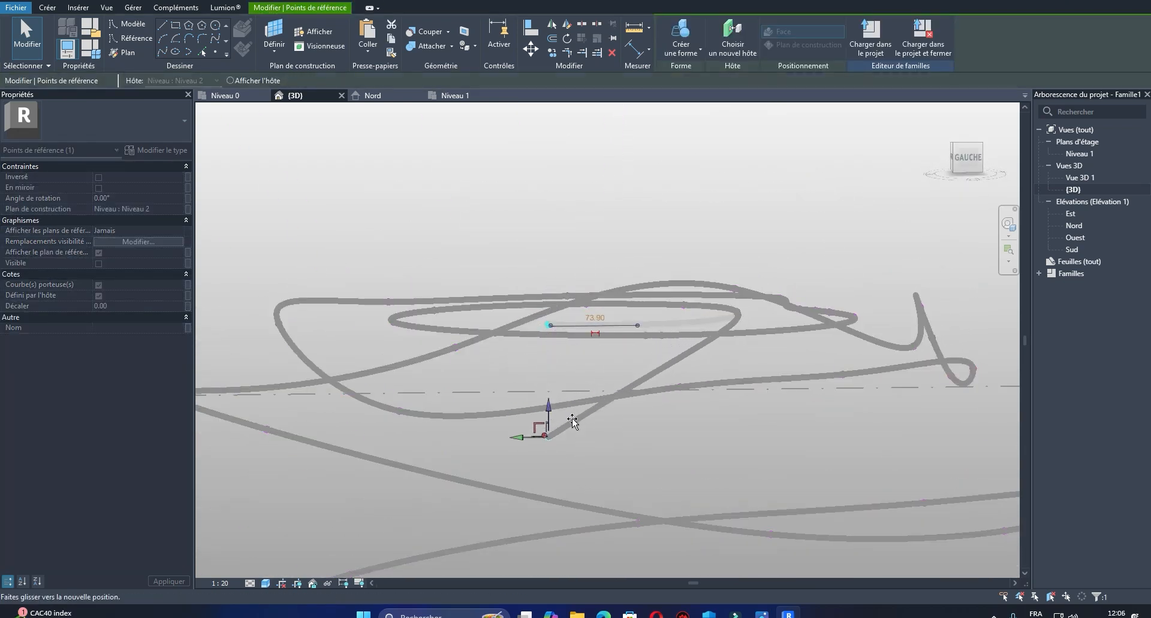
{"action": "middle_click_drag", "start_coordinate": [537, 402], "coordinate": [763, 509], "text": "shift"}
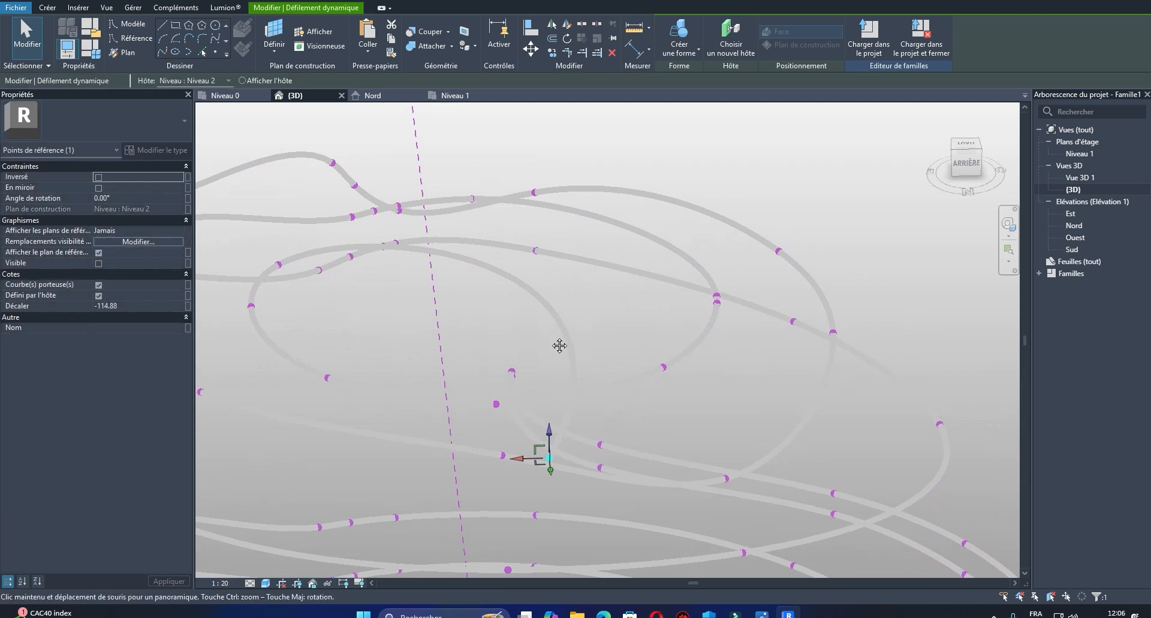
Step: Lower the upper spiral's reference point at the back-right corner, outside the inner loop, to an offset of -42.53
{"action": "middle_click_drag", "start_coordinate": [558, 345], "coordinate": [790, 334]}
{"action": "middle_click_drag", "start_coordinate": [678, 299], "coordinate": [774, 247], "text": "shift"}
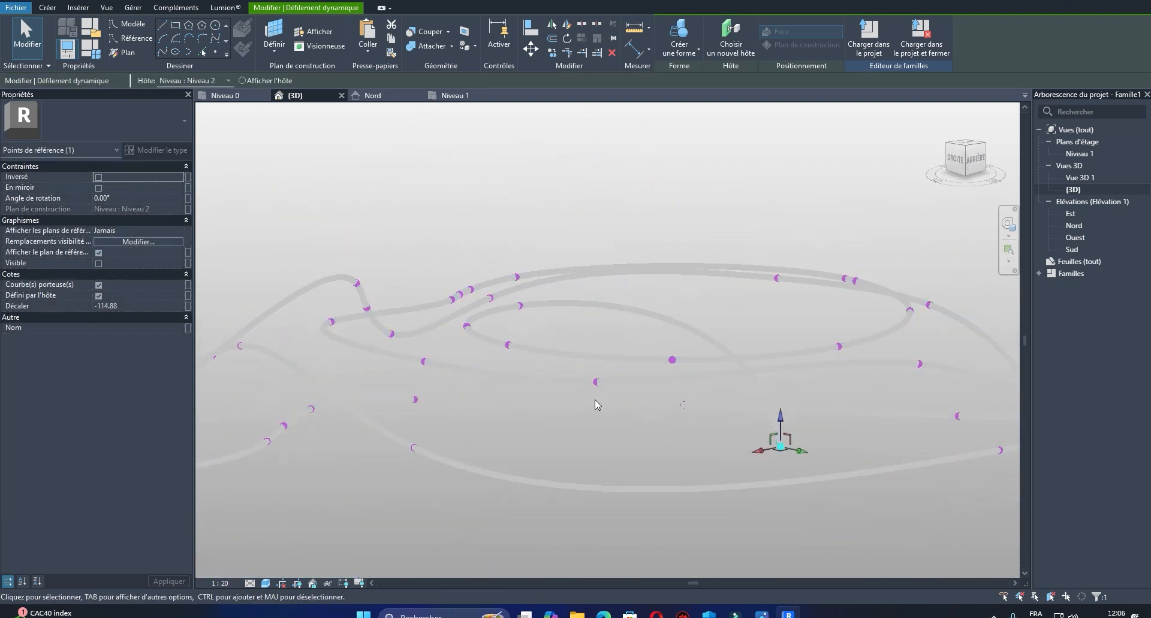
{"action": "scroll", "coordinate": [593, 399], "scroll_direction": "up", "scroll_amount": 2}
{"action": "left_click", "coordinate": [596, 372]}
{"action": "left_click_drag", "start_coordinate": [599, 349], "coordinate": [608, 420]}
{"action": "middle_click_drag", "start_coordinate": [611, 381], "coordinate": [667, 344], "text": "shift"}
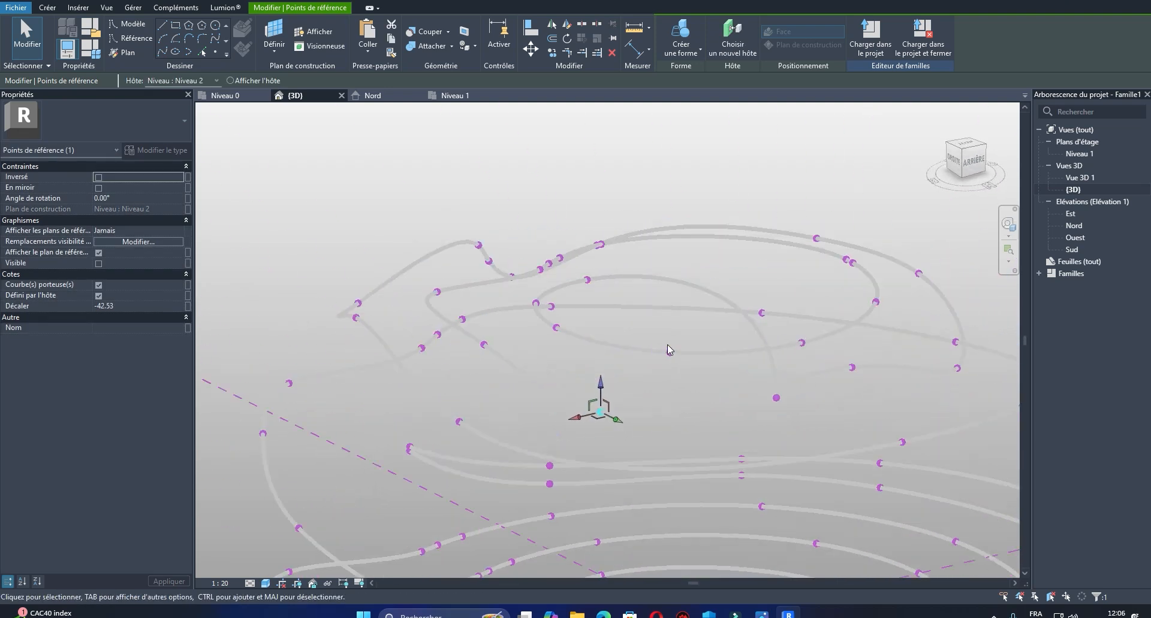
Step: Lower the inner loop's reference point on the back-right side along its vertical axis
{"action": "scroll", "coordinate": [659, 332], "scroll_direction": "up", "scroll_amount": 3}
{"action": "left_click_drag", "start_coordinate": [649, 319], "coordinate": [701, 380]}
{"action": "left_click_drag", "start_coordinate": [675, 322], "coordinate": [673, 379]}
Step: Lower the adjacent reference point of the inner loop, where it curves back toward the spiral's inner end
{"action": "middle_click_drag", "start_coordinate": [606, 330], "coordinate": [489, 304], "text": "shift"}
{"action": "scroll", "coordinate": [444, 308], "scroll_direction": "up", "scroll_amount": 2}
{"action": "left_click_drag", "start_coordinate": [356, 293], "coordinate": [423, 393]}
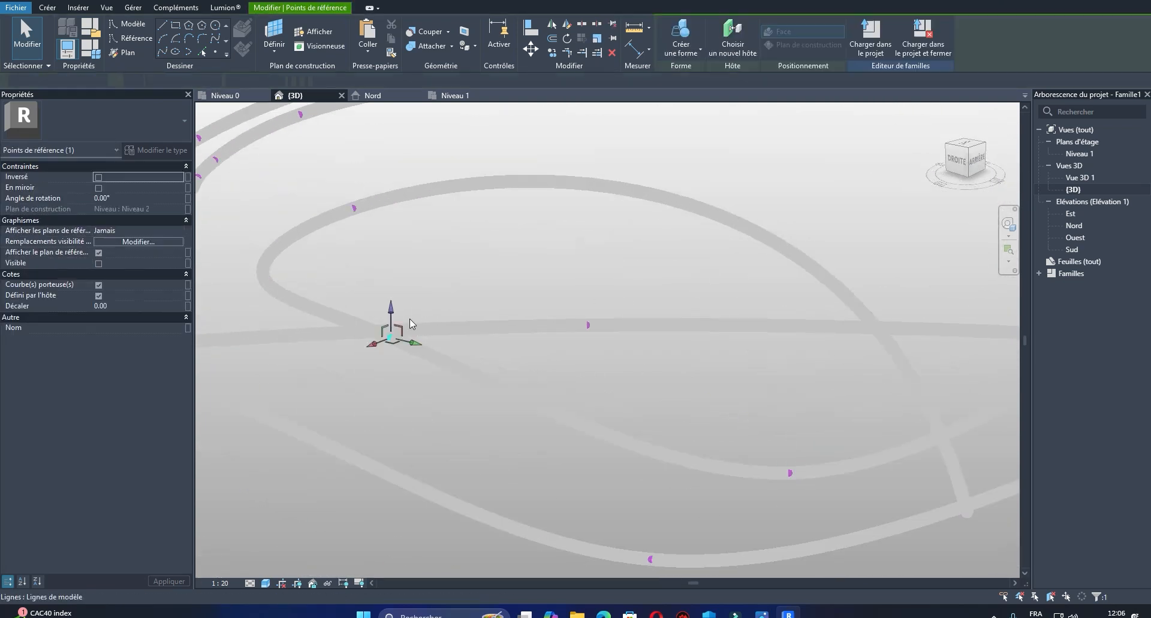
{"action": "left_click_drag", "start_coordinate": [388, 310], "coordinate": [423, 358]}
Step: Lower the next inner-loop reference point to an offset of -19.24
{"action": "middle_click_drag", "start_coordinate": [423, 358], "coordinate": [561, 407], "text": "shift"}
{"action": "middle_click_drag", "start_coordinate": [383, 342], "coordinate": [561, 256]}
{"action": "scroll", "coordinate": [462, 235], "scroll_direction": "up", "scroll_amount": 3}
{"action": "left_click_drag", "start_coordinate": [437, 235], "coordinate": [461, 302]}
{"action": "scroll", "coordinate": [464, 297], "scroll_direction": "down", "scroll_amount": 4}
{"action": "middle_click_drag", "start_coordinate": [522, 339], "coordinate": [845, 305], "text": "shift"}
{"action": "scroll", "coordinate": [635, 276], "scroll_direction": "up", "scroll_amount": 8}
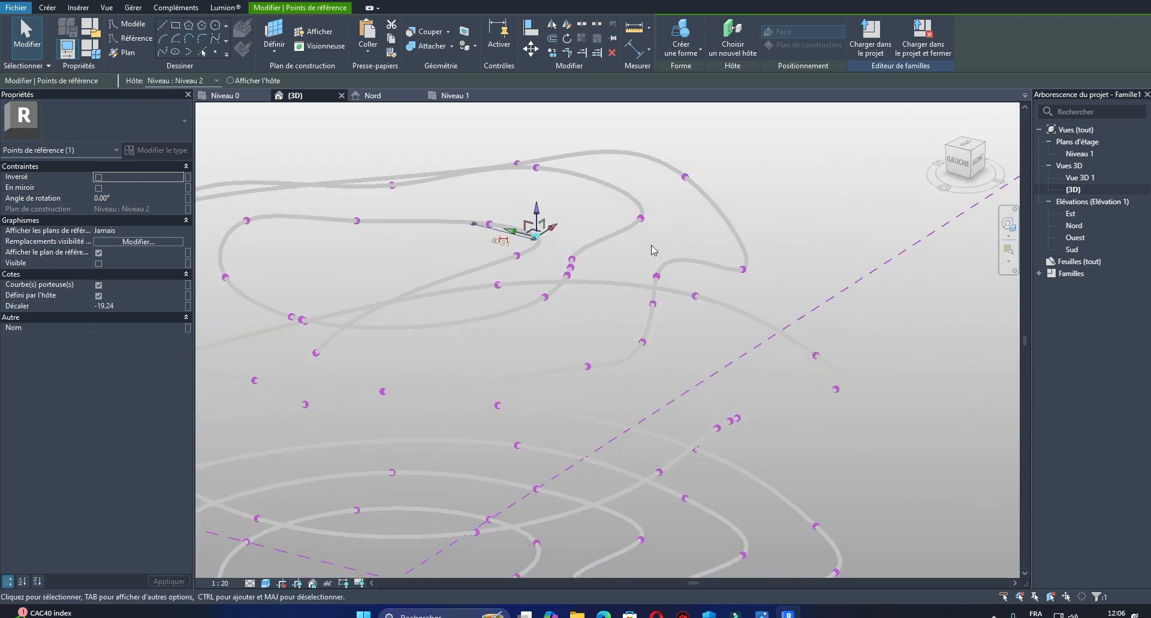
Step: Lower the remaining reference point of the three closely spaced ones at the front bend to remove the kink
{"action": "left_click", "coordinate": [659, 293]}
{"action": "scroll", "coordinate": [667, 287], "scroll_direction": "up", "scroll_amount": 2}
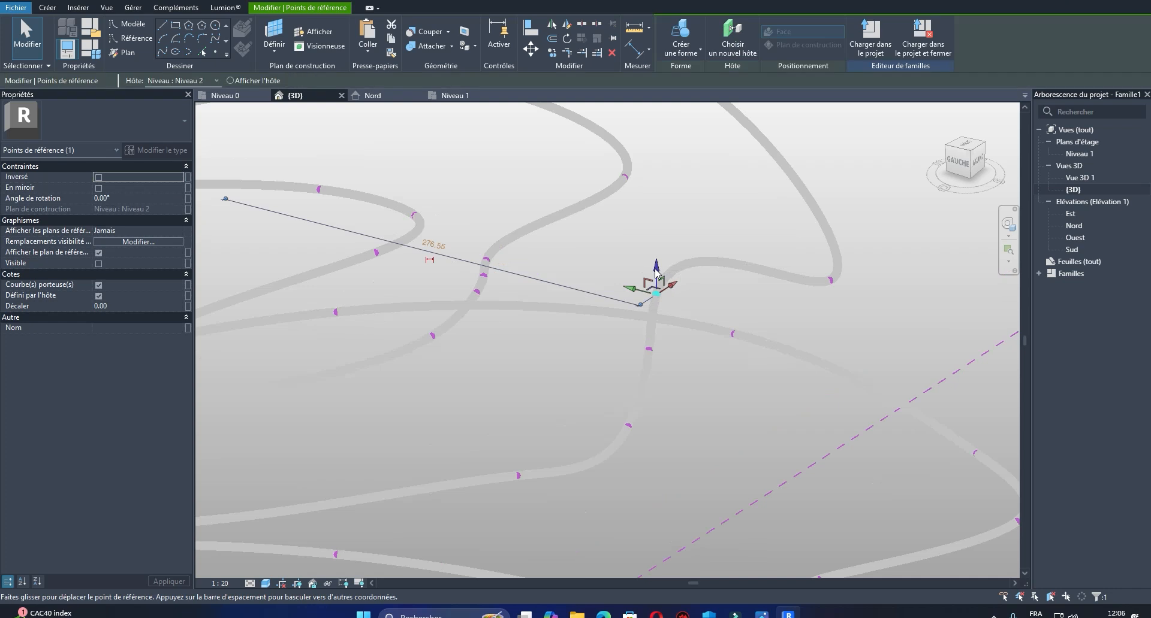
{"action": "left_click_drag", "start_coordinate": [657, 273], "coordinate": [676, 305]}
{"action": "left_click_drag", "start_coordinate": [696, 342], "coordinate": [697, 356]}
Step: Lower another upper-ring reference point near the front bend to smooth the descent, and clear the selection
{"action": "middle_click_drag", "start_coordinate": [758, 427], "coordinate": [655, 419], "text": "shift"}
{"action": "scroll", "coordinate": [644, 430], "scroll_direction": "up", "scroll_amount": 3}
{"action": "middle_click_drag", "start_coordinate": [655, 419], "coordinate": [543, 389], "text": "shift"}
{"action": "left_click_drag", "start_coordinate": [565, 211], "coordinate": [609, 282]}
{"action": "left_click_drag", "start_coordinate": [587, 225], "coordinate": [602, 324]}
{"action": "scroll", "coordinate": [612, 362], "scroll_direction": "down", "scroll_amount": 5}
{"action": "middle_click_drag", "start_coordinate": [601, 416], "coordinate": [750, 376], "text": "shift"}
{"action": "left_click", "coordinate": [828, 411]}
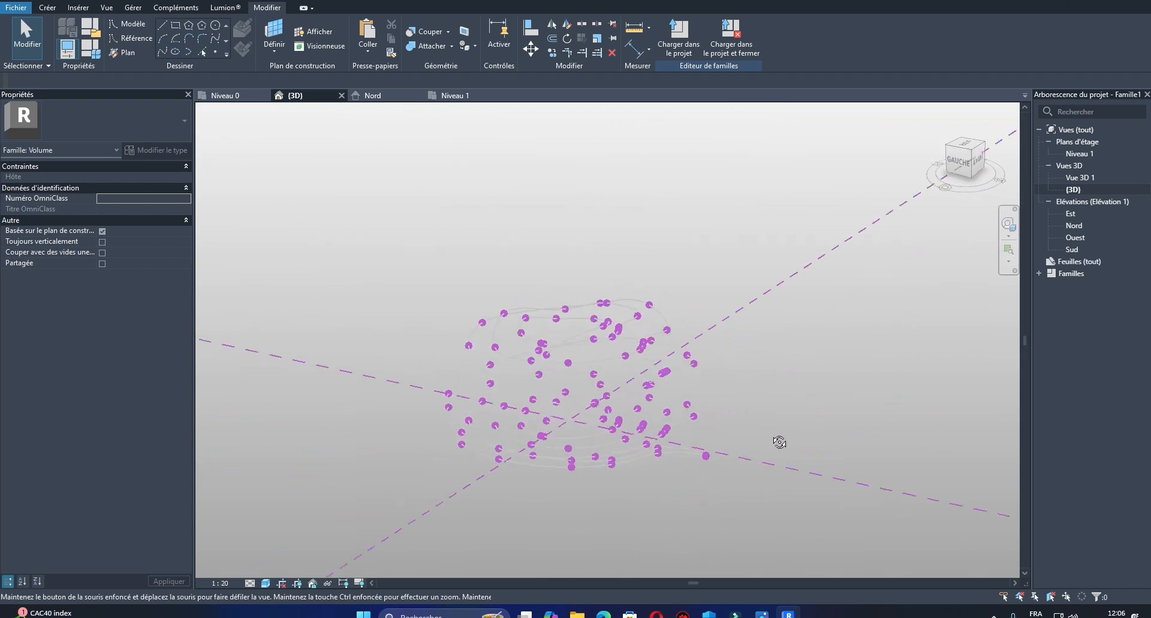
Step: Compare the whole spline with the sloping handrail in the pavilion's night photo in the photo viewer, and return to Revit
{"action": "scroll", "coordinate": [687, 464], "scroll_direction": "up", "scroll_amount": 2}
{"action": "middle_click_drag", "start_coordinate": [688, 491], "coordinate": [590, 404]}
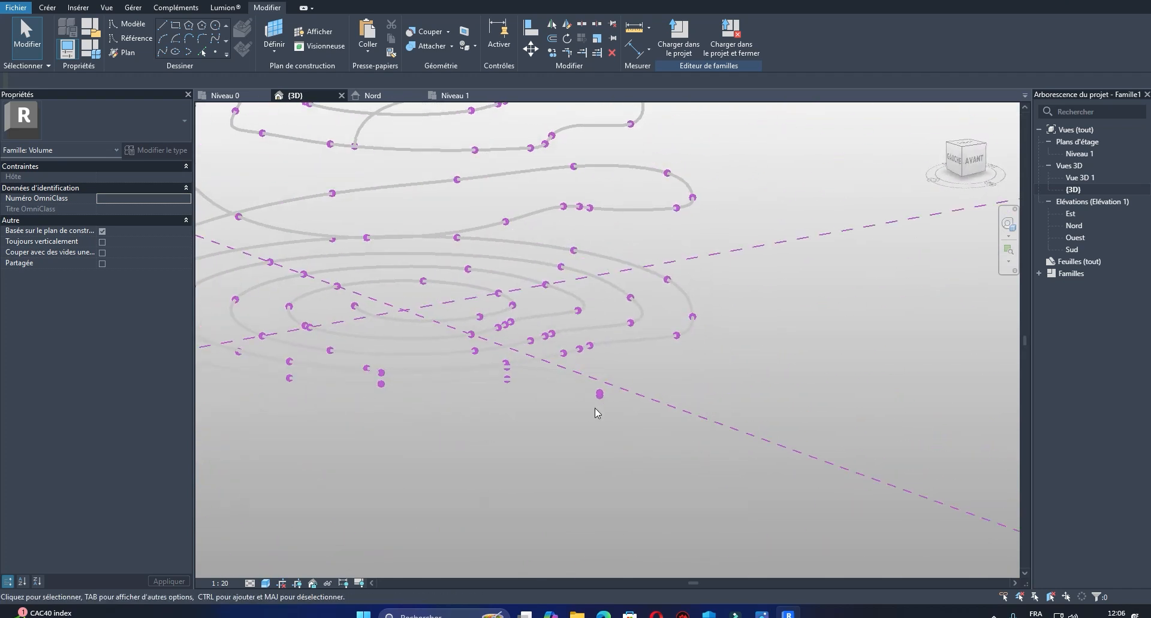
{"action": "scroll", "coordinate": [535, 409], "scroll_direction": "down", "scroll_amount": 2}
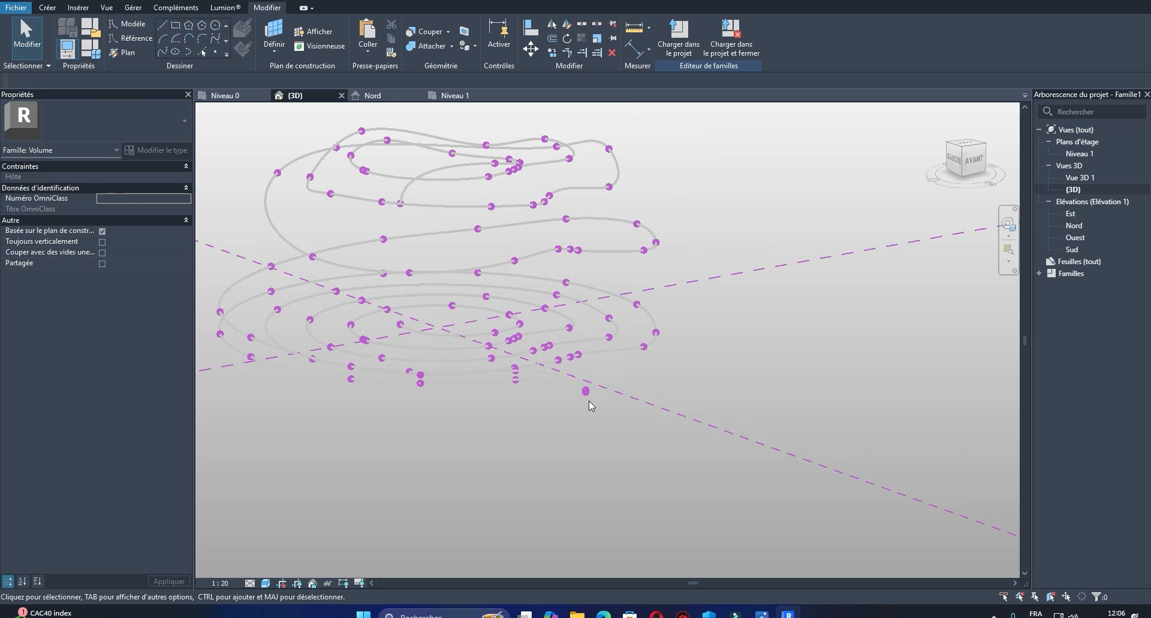
{"action": "left_click", "coordinate": [766, 614]}
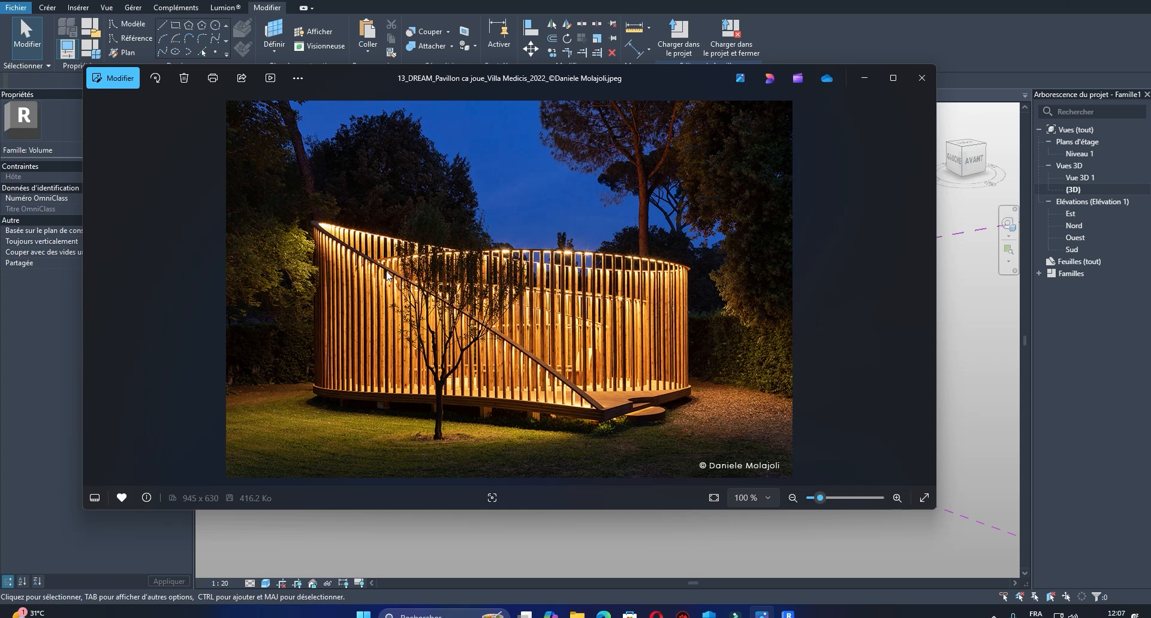
{"action": "scroll", "coordinate": [606, 398], "scroll_direction": "up", "scroll_amount": 5}
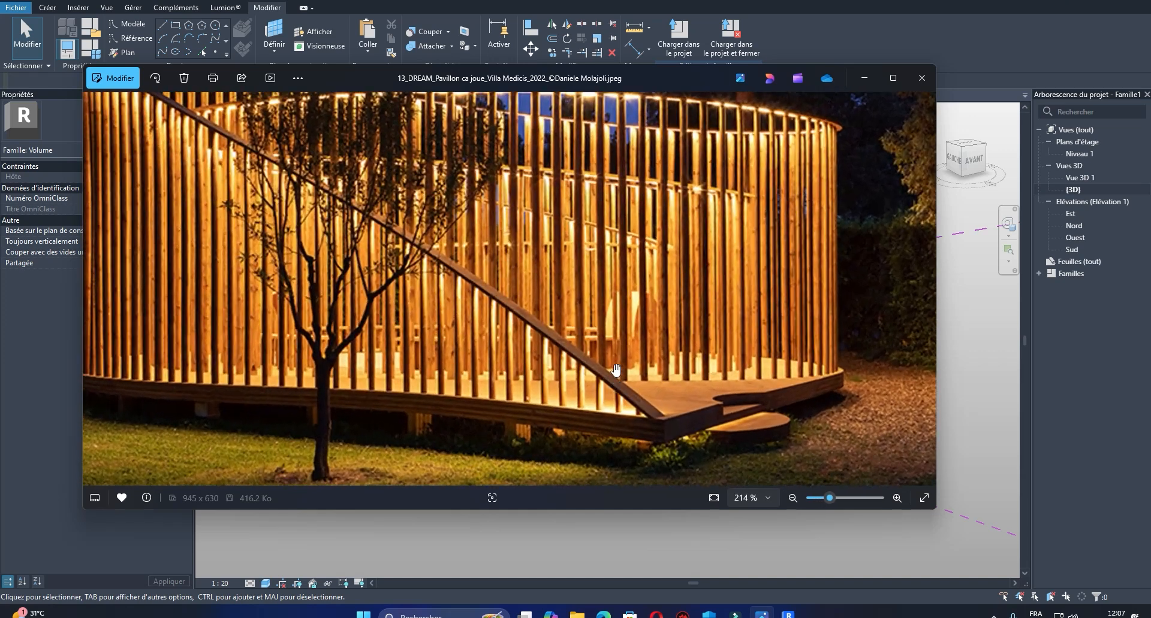
{"action": "scroll", "coordinate": [632, 399], "scroll_direction": "down", "scroll_amount": 3}
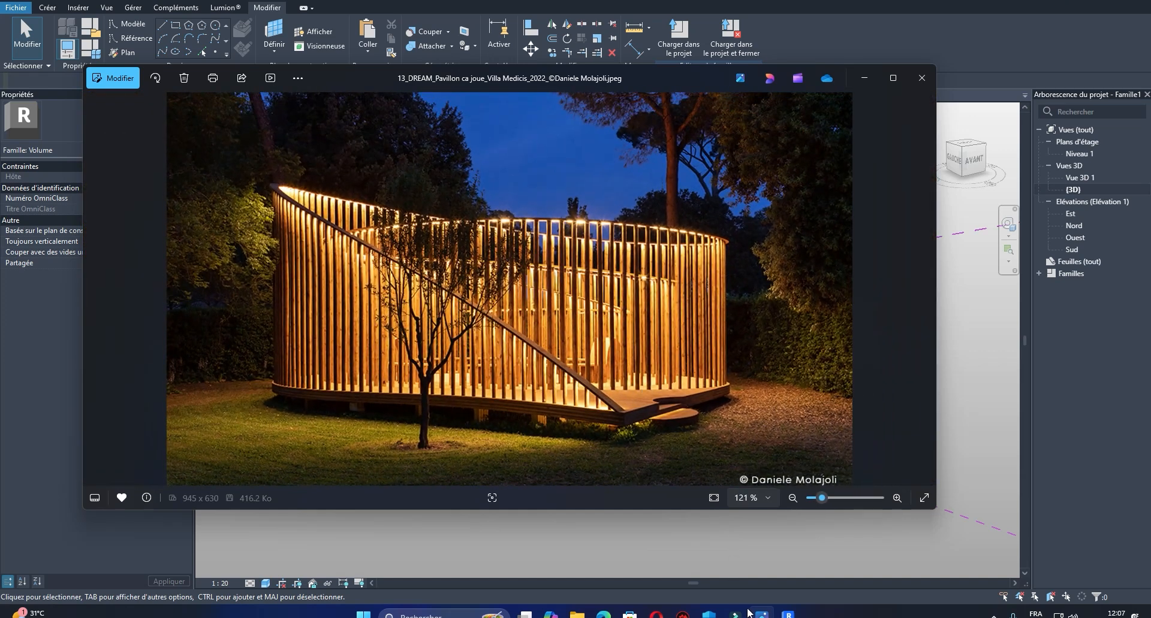
{"action": "left_click", "coordinate": [789, 614]}
{"action": "middle_click_drag", "start_coordinate": [475, 342], "coordinate": [358, 290], "text": "shift"}
{"action": "scroll", "coordinate": [433, 328], "scroll_direction": "up", "scroll_amount": 4}
{"action": "left_click", "coordinate": [423, 353]}
{"action": "scroll", "coordinate": [366, 290], "scroll_direction": "up", "scroll_amount": 5}
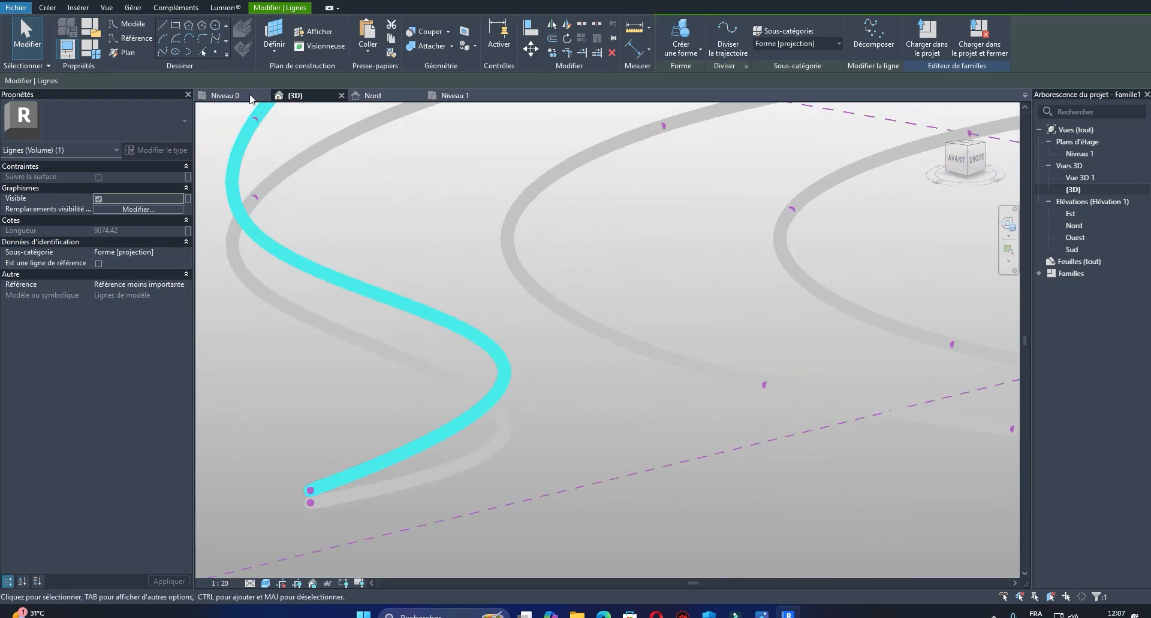
{"action": "left_click", "coordinate": [217, 53]}
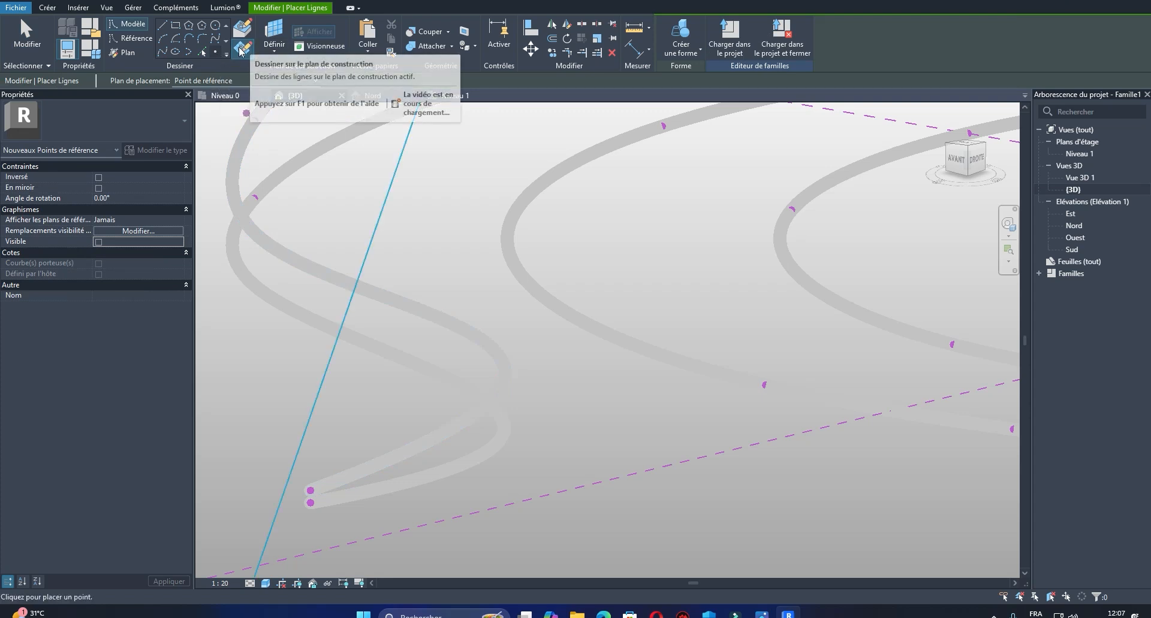
{"action": "left_click", "coordinate": [276, 29]}
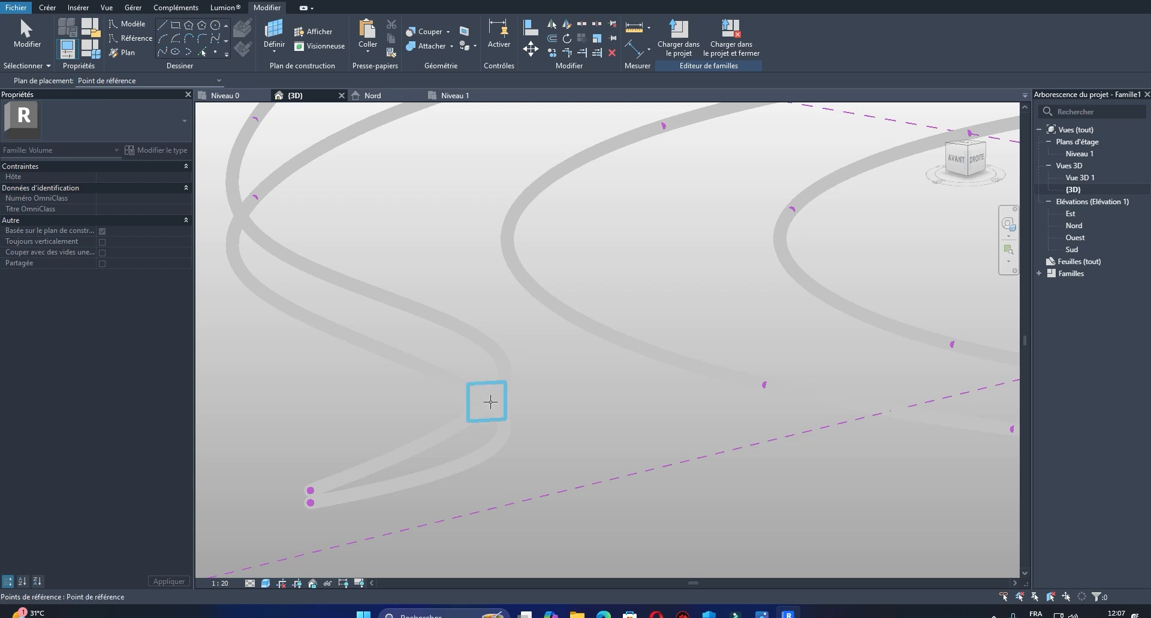
{"action": "middle_click_drag", "start_coordinate": [487, 398], "coordinate": [538, 363], "text": "shift"}
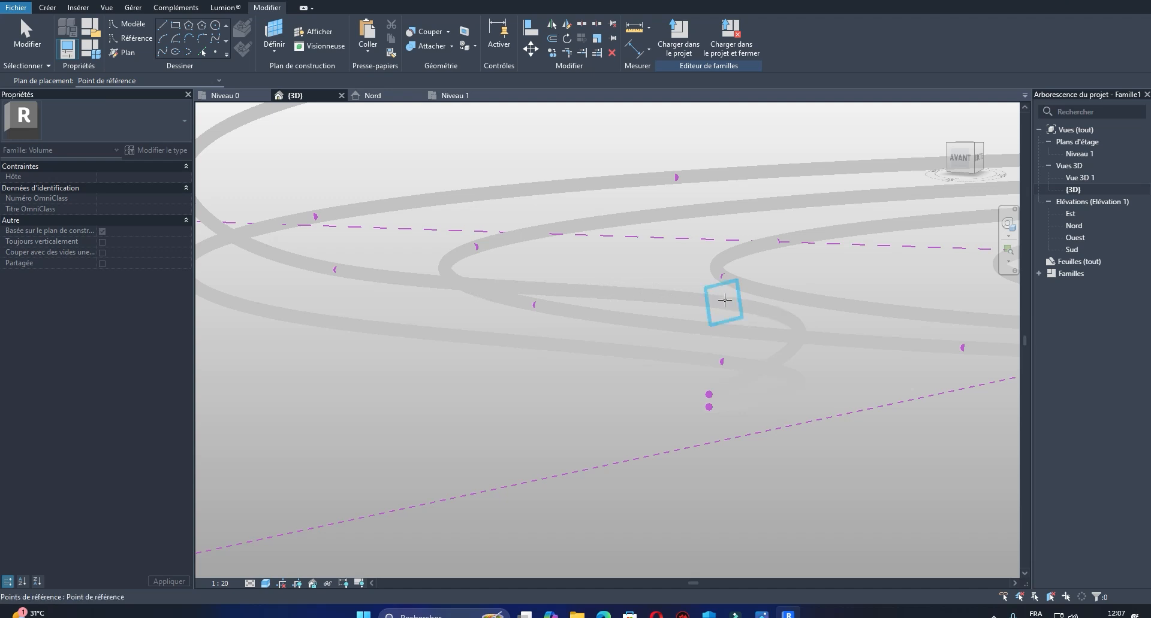
{"action": "key", "text": "l"}
{"action": "key", "text": "i"}
{"action": "mouse_move", "coordinate": [768, 316]}
{"action": "middle_mouse_down", "text": "shift"}
{"action": "mouse_move", "coordinate": [727, 344]}
{"action": "mouse_move", "coordinate": [624, 346]}
{"action": "middle_mouse_up", "text": "shift"}
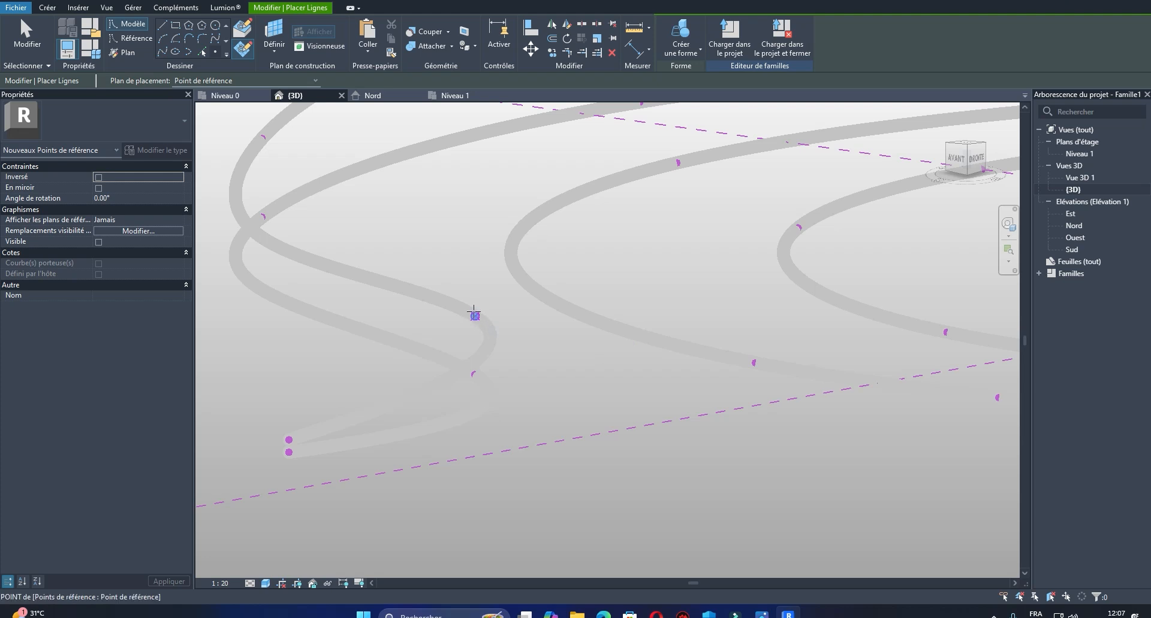
{"action": "left_click", "coordinate": [27, 35]}
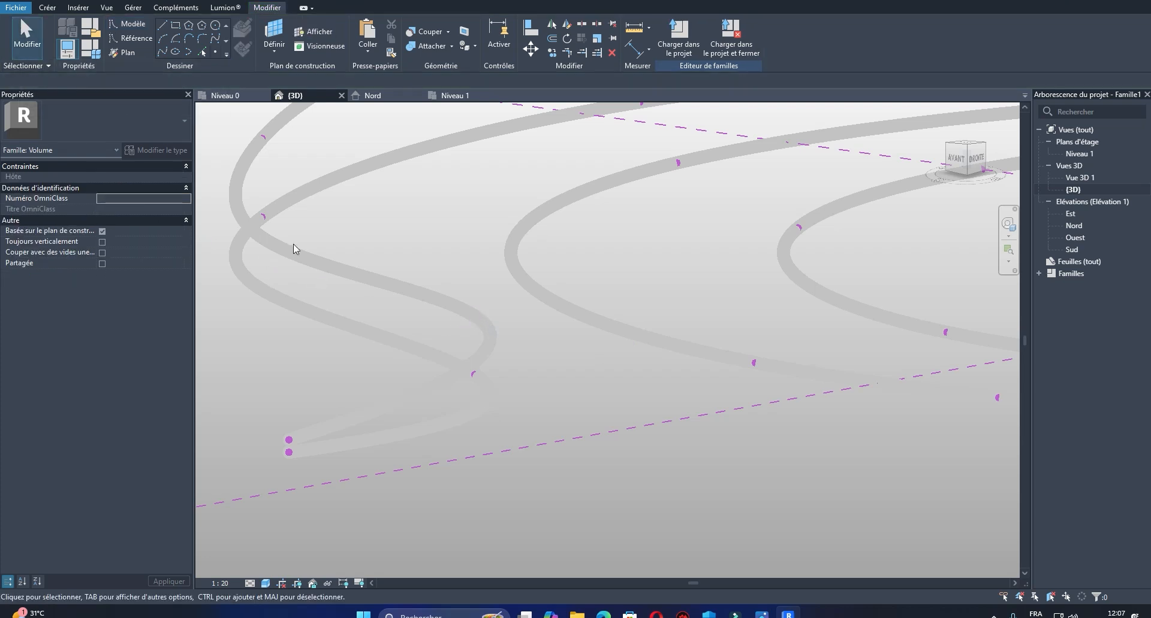
Step: Frame the outer end of the 3D spline and set the view scale to 1:1 so its reference points show clearly
{"action": "left_click", "coordinate": [466, 315]}
{"action": "middle_click_drag", "start_coordinate": [472, 315], "coordinate": [612, 401], "text": "shift"}
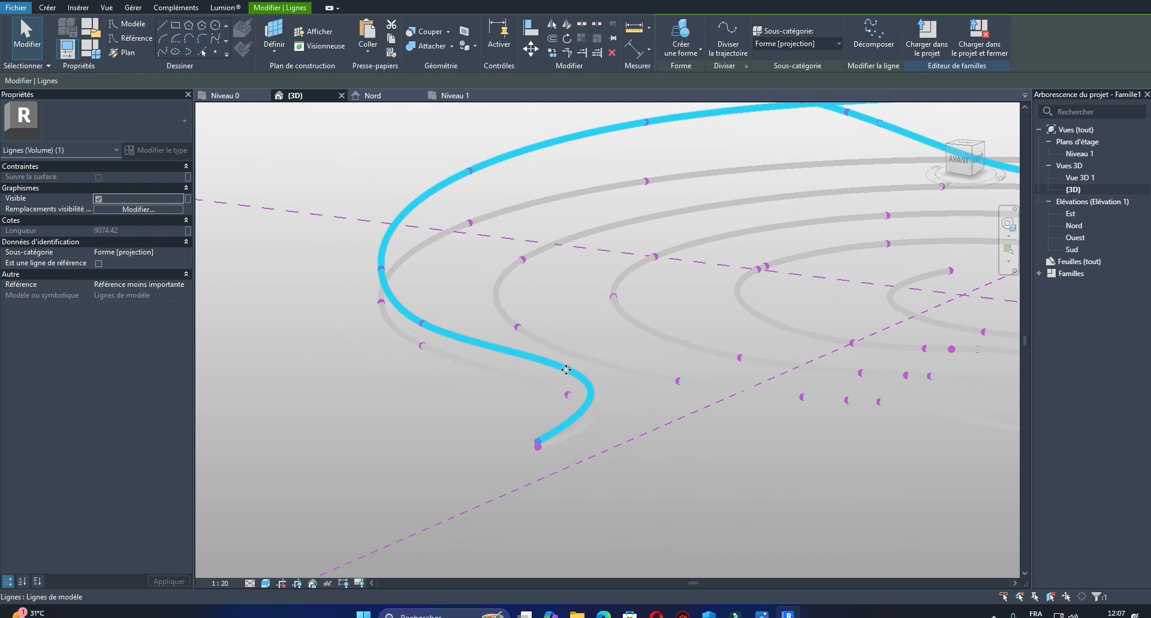
{"action": "scroll", "coordinate": [570, 378], "scroll_direction": "up", "scroll_amount": 4}
{"action": "left_click", "coordinate": [571, 392]}
{"action": "left_click", "coordinate": [220, 583]}
{"action": "left_click", "coordinate": [240, 411]}
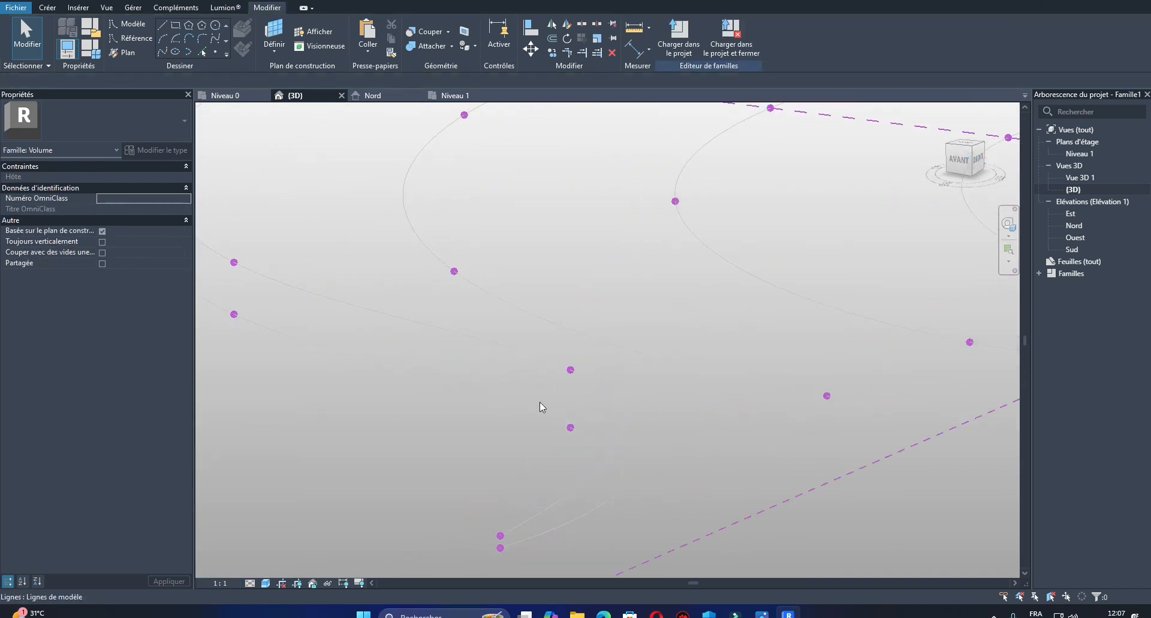
Step: Draw a small rectangle on the work plane of the spline's upper reference point at the front bend
{"action": "scroll", "coordinate": [571, 374], "scroll_direction": "up", "scroll_amount": 5}
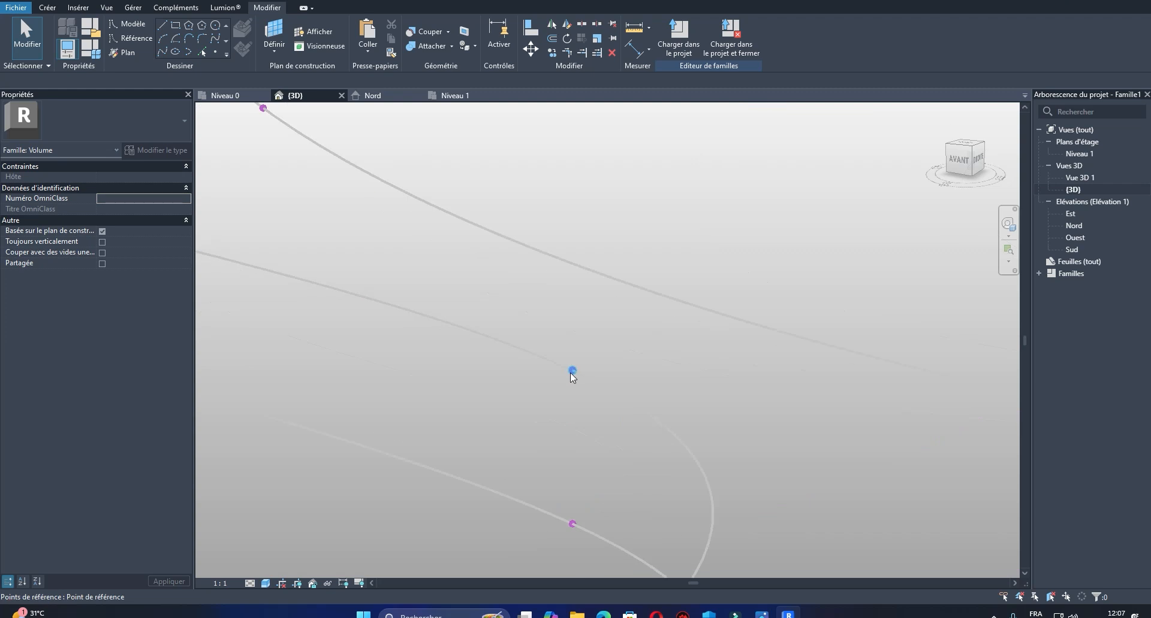
{"action": "left_click", "coordinate": [570, 372]}
{"action": "mouse_move", "coordinate": [574, 386]}
{"action": "middle_mouse_down", "text": "shift"}
{"action": "mouse_move", "coordinate": [548, 366]}
{"action": "mouse_move", "coordinate": [570, 381]}
{"action": "middle_mouse_up", "text": "shift"}
{"action": "scroll", "coordinate": [570, 382], "scroll_direction": "down", "scroll_amount": 4}
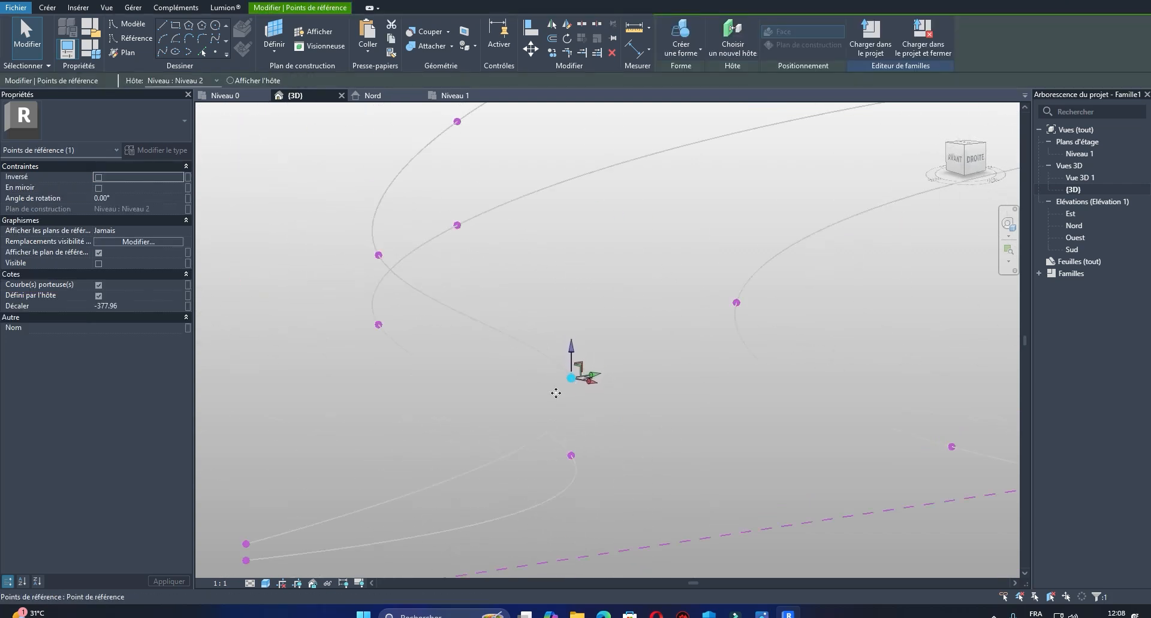
{"action": "scroll", "coordinate": [562, 386], "scroll_direction": "up", "scroll_amount": 5}
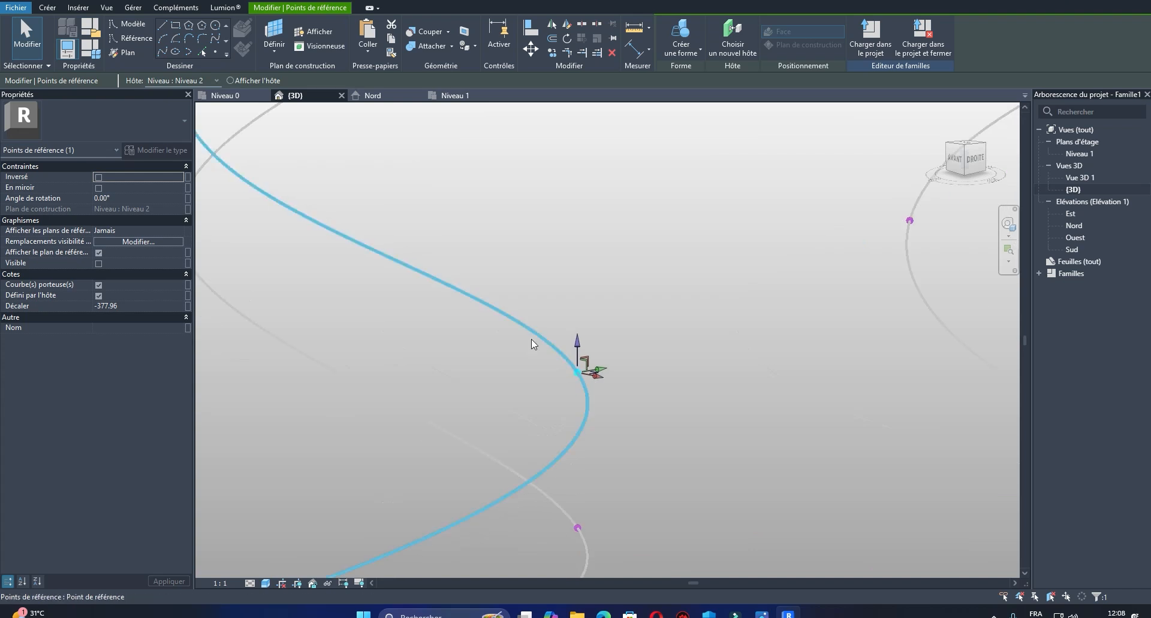
{"action": "middle_click_drag", "start_coordinate": [535, 351], "coordinate": [599, 402]}
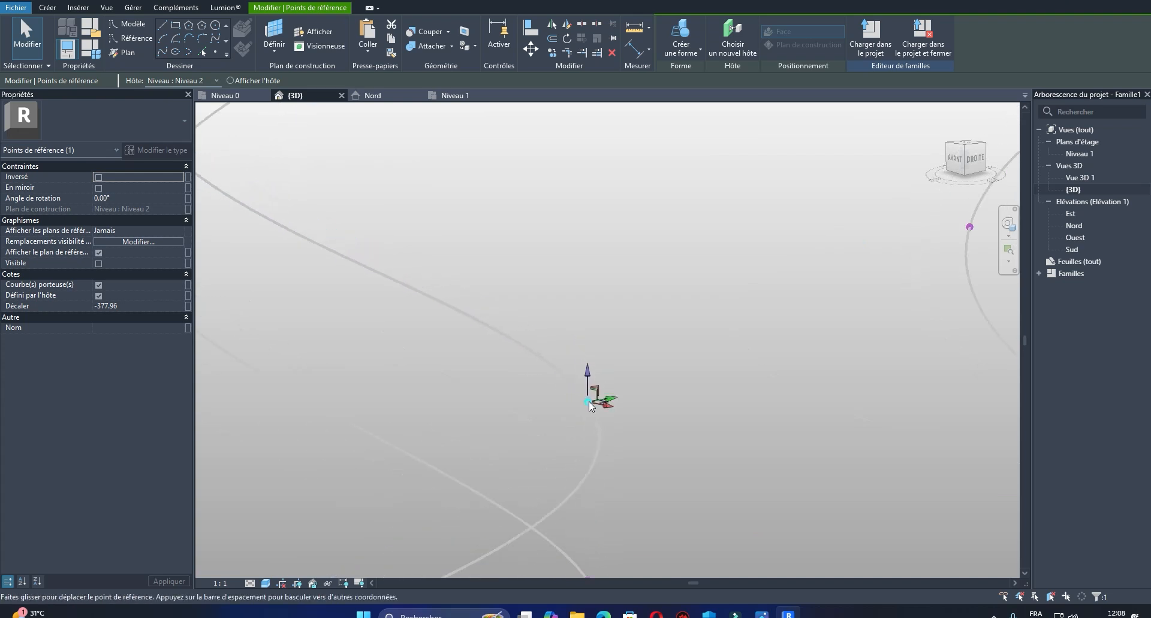
{"action": "scroll", "coordinate": [657, 391], "scroll_direction": "down", "scroll_amount": 3}
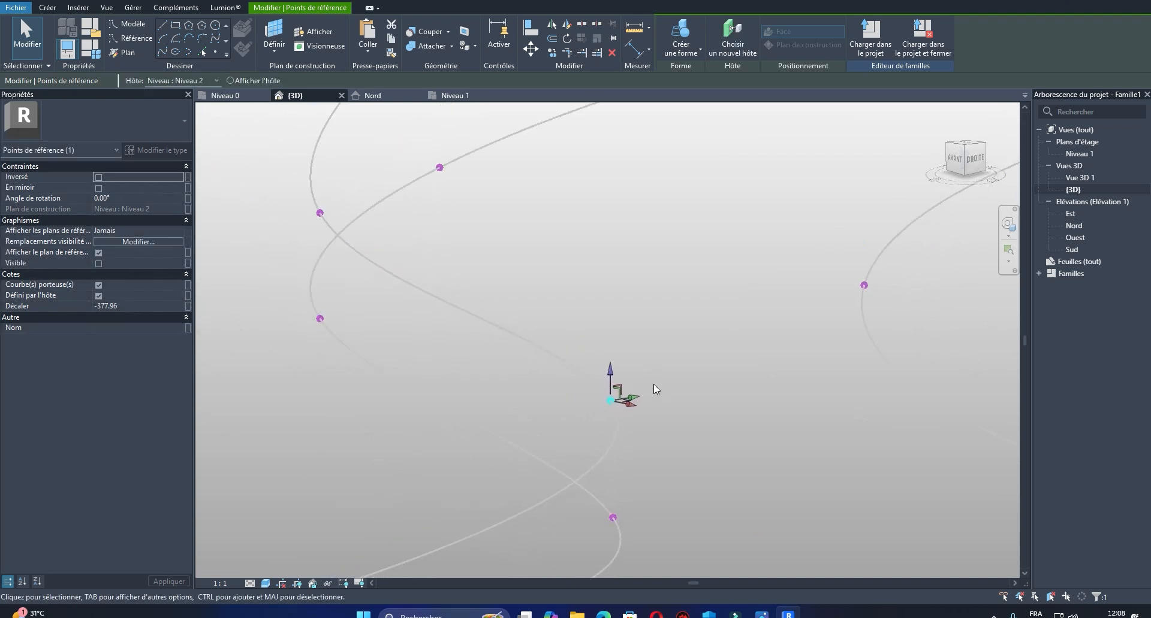
{"action": "middle_click_drag", "start_coordinate": [646, 379], "coordinate": [674, 384], "text": "shift"}
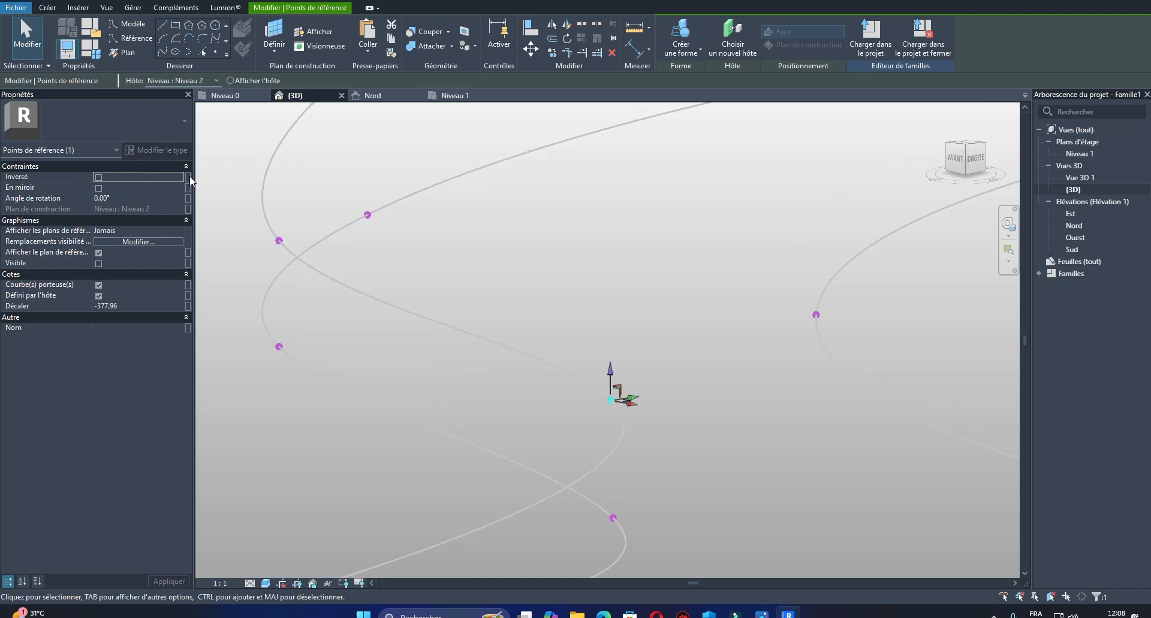
{"action": "left_click", "coordinate": [176, 25]}
{"action": "scroll", "coordinate": [629, 413], "scroll_direction": "up", "scroll_amount": 5}
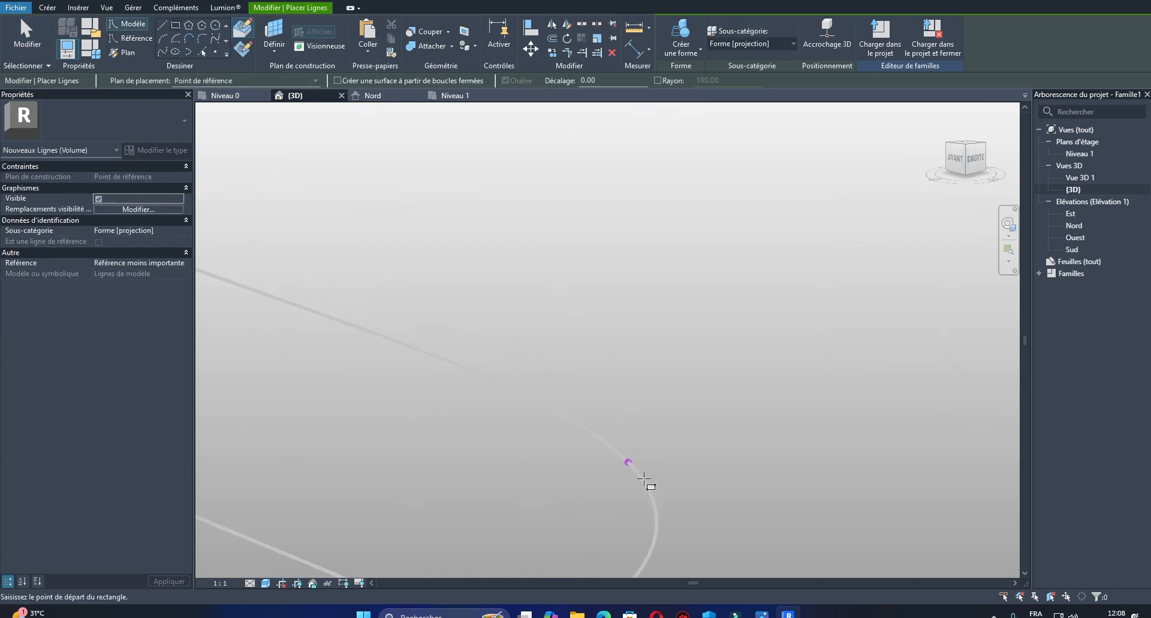
{"action": "left_click", "coordinate": [627, 463]}
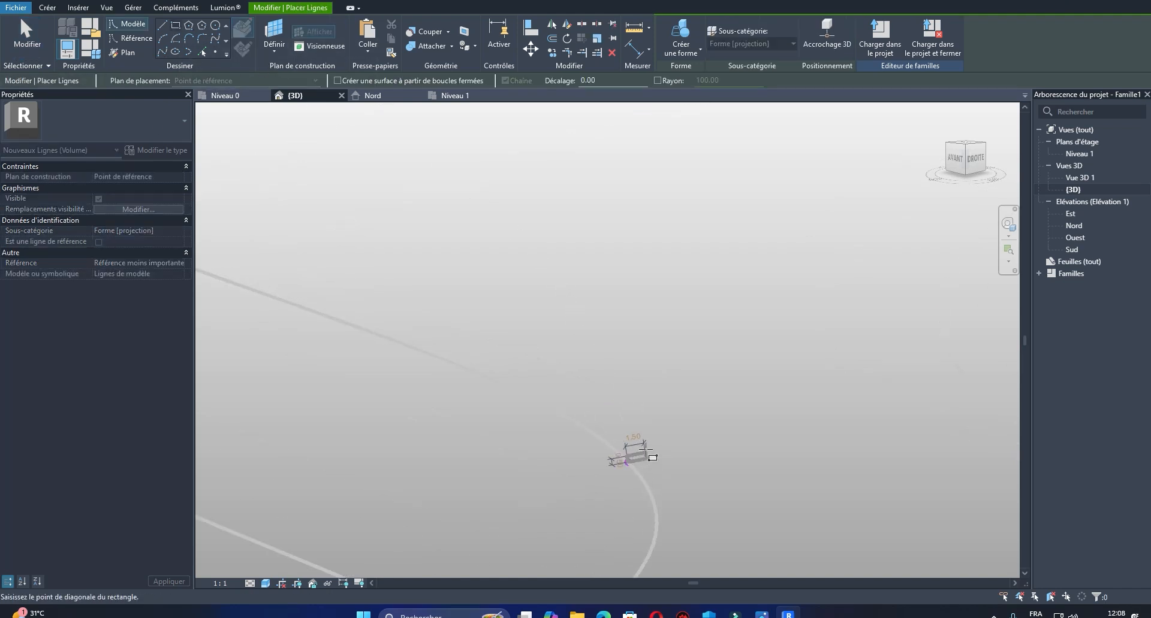
{"action": "middle_click_drag", "start_coordinate": [660, 442], "coordinate": [658, 412], "text": "shift"}
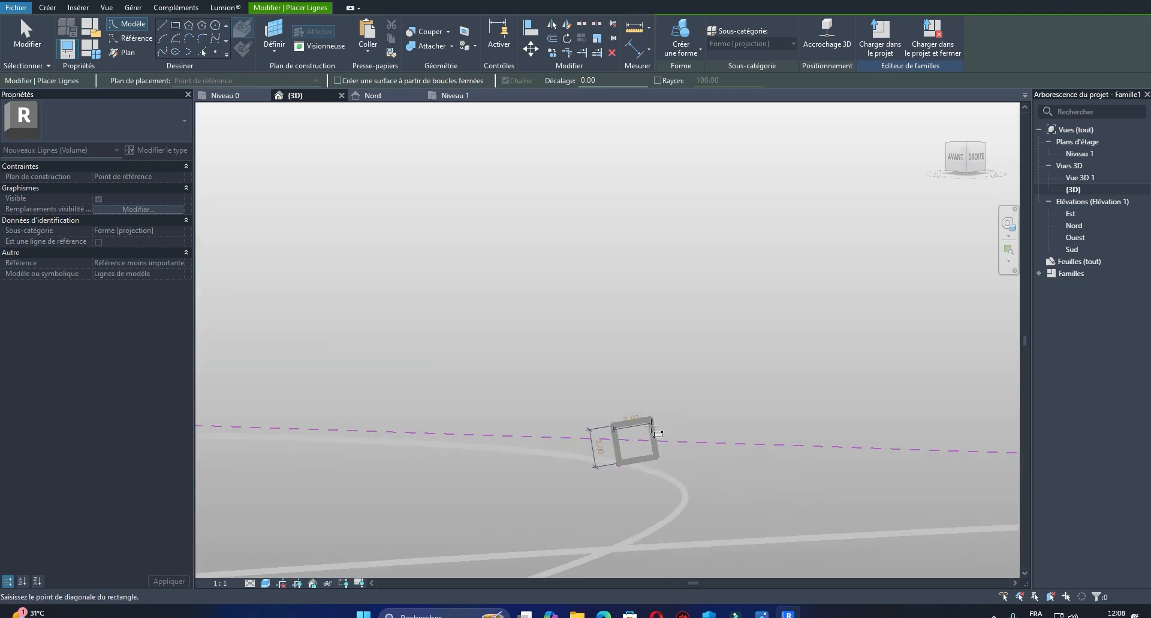
{"action": "scroll", "coordinate": [650, 444], "scroll_direction": "up", "scroll_amount": 3}
{"action": "left_click", "coordinate": [651, 444]}
{"action": "middle_click_drag", "start_coordinate": [675, 476], "coordinate": [617, 492], "text": "shift"}
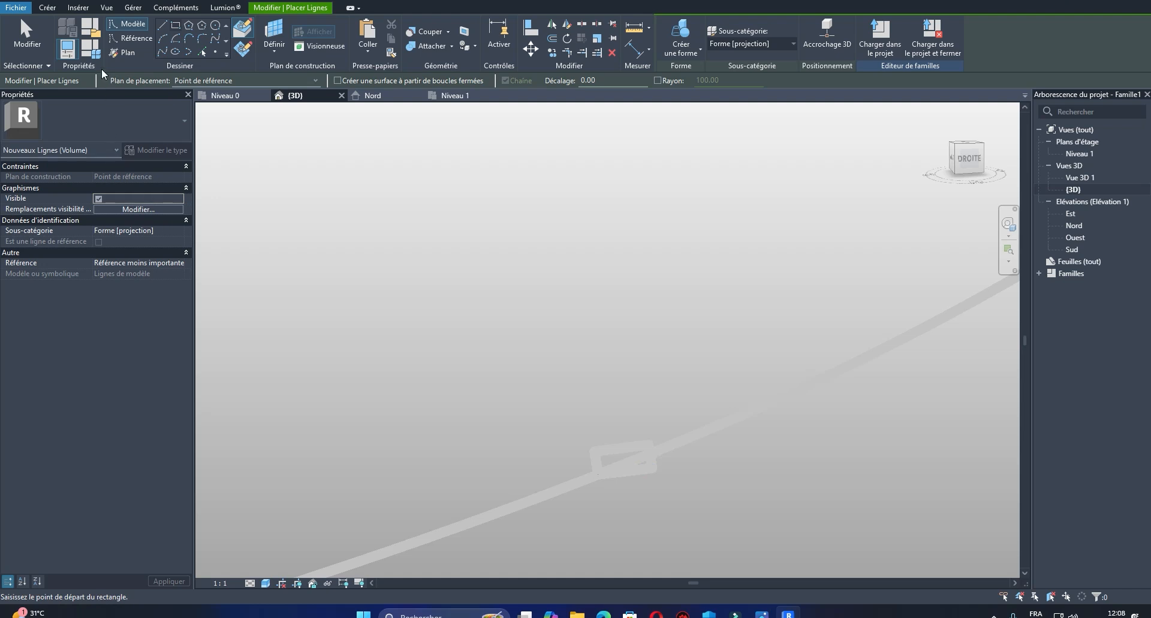
{"action": "key", "text": "Escape"}
{"action": "key", "text": "Escape"}
Step: Select the whole rectangle and move it so that it surrounds the spline's reference point at the front bend
{"action": "middle_click_drag", "start_coordinate": [384, 300], "coordinate": [507, 378], "text": "shift"}
{"action": "scroll", "coordinate": [515, 384], "scroll_direction": "down", "scroll_amount": 2}
{"action": "scroll", "coordinate": [503, 372], "scroll_direction": "up", "scroll_amount": 6}
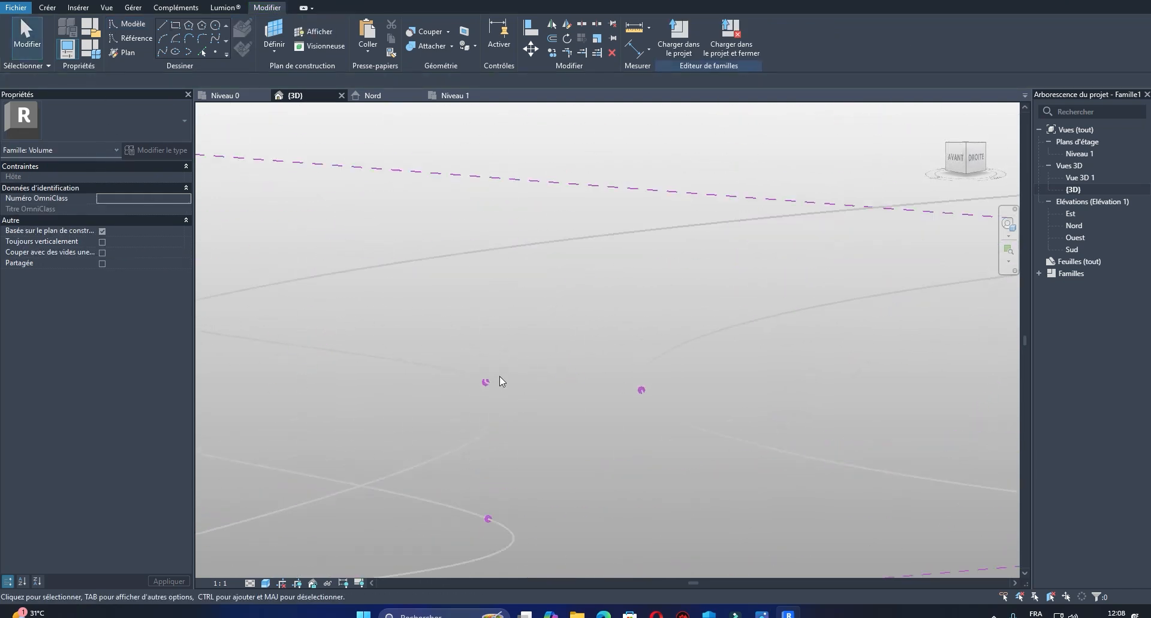
{"action": "left_click", "coordinate": [506, 375]}
{"action": "scroll", "coordinate": [507, 375], "scroll_direction": "up", "scroll_amount": 3}
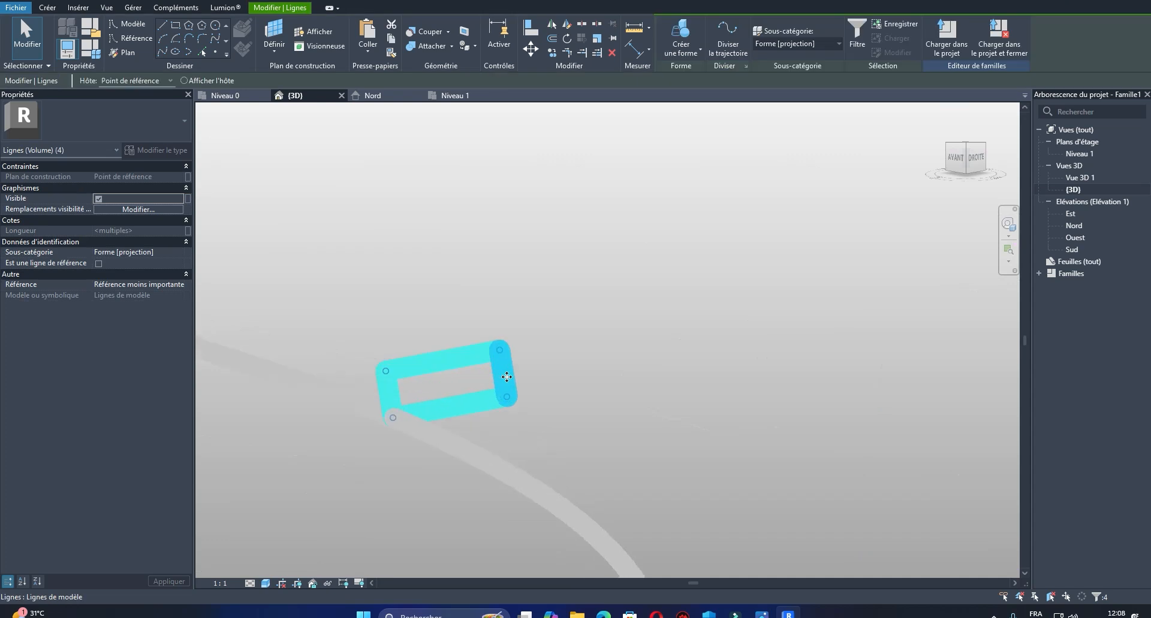
{"action": "mouse_move", "coordinate": [507, 376]}
{"action": "middle_mouse_down", "text": "shift"}
{"action": "mouse_move", "coordinate": [580, 290]}
{"action": "mouse_move", "coordinate": [616, 290]}
{"action": "mouse_move", "coordinate": [507, 378]}
{"action": "middle_mouse_up", "text": "shift"}
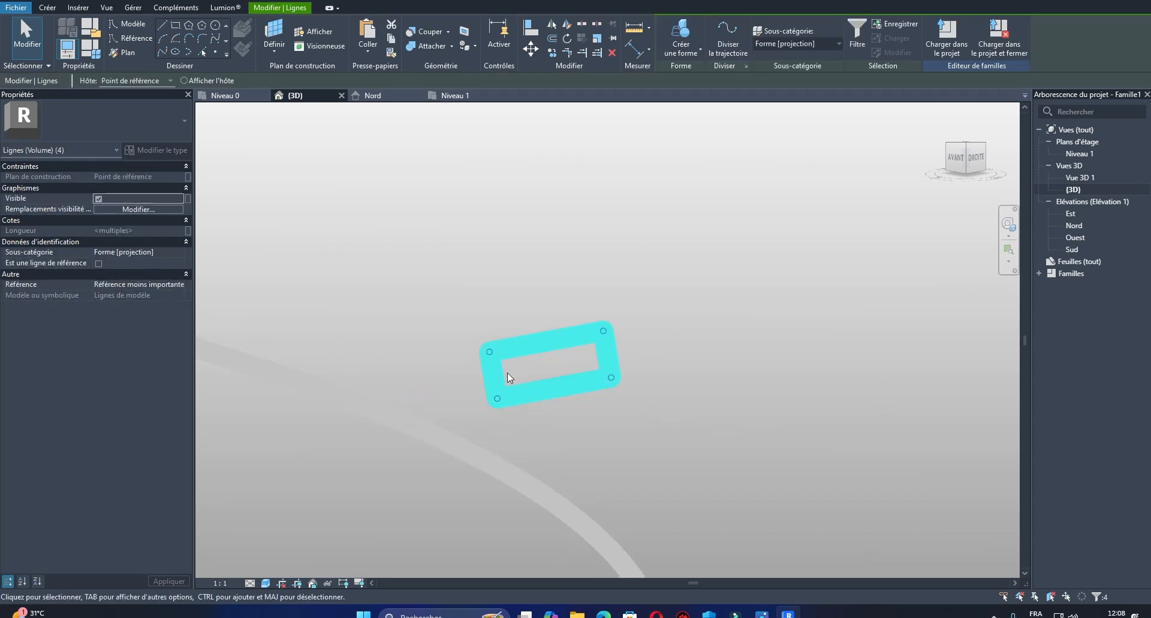
{"action": "left_click", "coordinate": [488, 381]}
{"action": "key", "text": "Escape"}
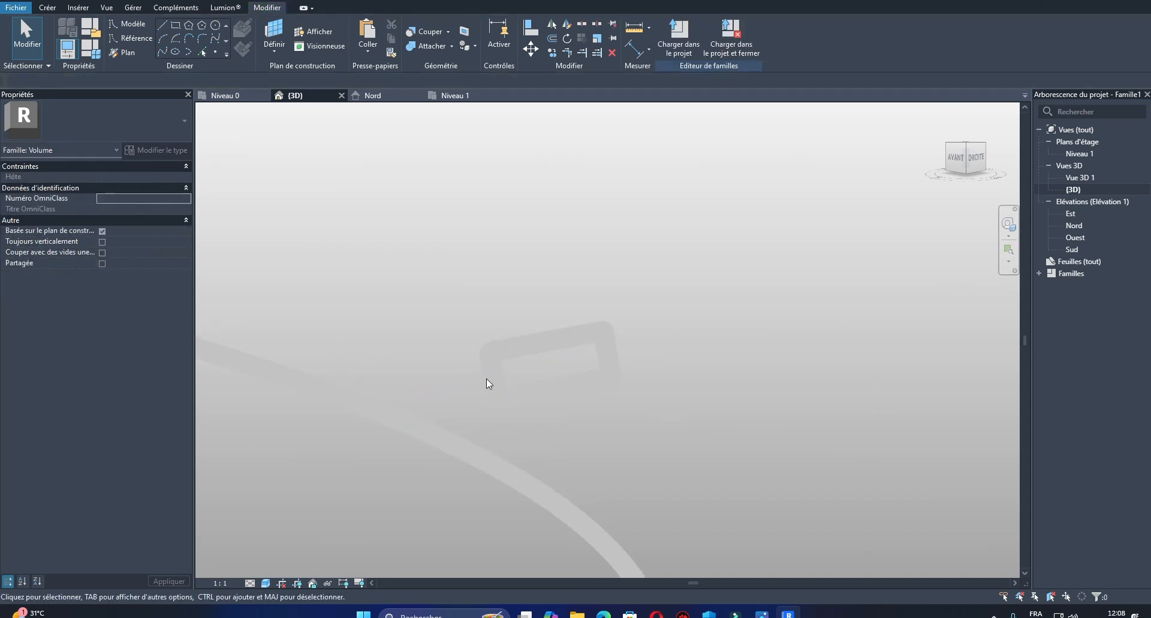
{"action": "left_click", "coordinate": [494, 376]}
{"action": "left_click_drag", "start_coordinate": [481, 380], "coordinate": [354, 423]}
{"action": "scroll", "coordinate": [387, 392], "scroll_direction": "down", "scroll_amount": 2}
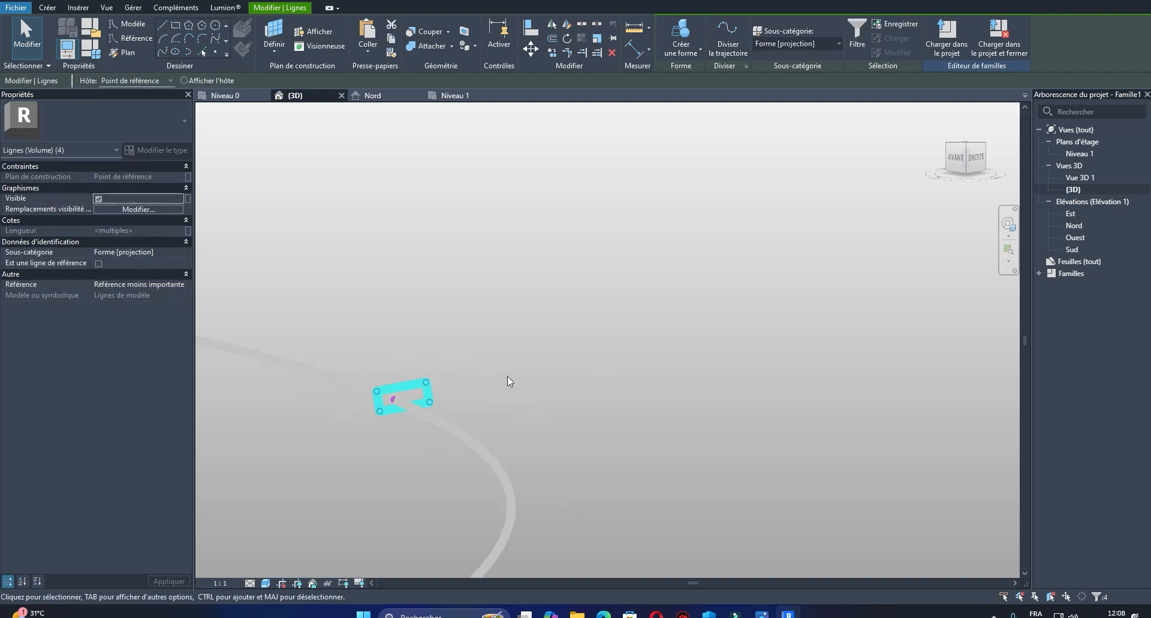
Step: Delete the rectangle at the front bend
{"action": "key", "text": "Delete"}
{"action": "scroll", "coordinate": [401, 383], "scroll_direction": "down", "scroll_amount": 6}
{"action": "middle_click_drag", "start_coordinate": [457, 419], "coordinate": [500, 466]}
{"action": "scroll", "coordinate": [444, 426], "scroll_direction": "up", "scroll_amount": 1}
{"action": "scroll", "coordinate": [443, 440], "scroll_direction": "down", "scroll_amount": 2}
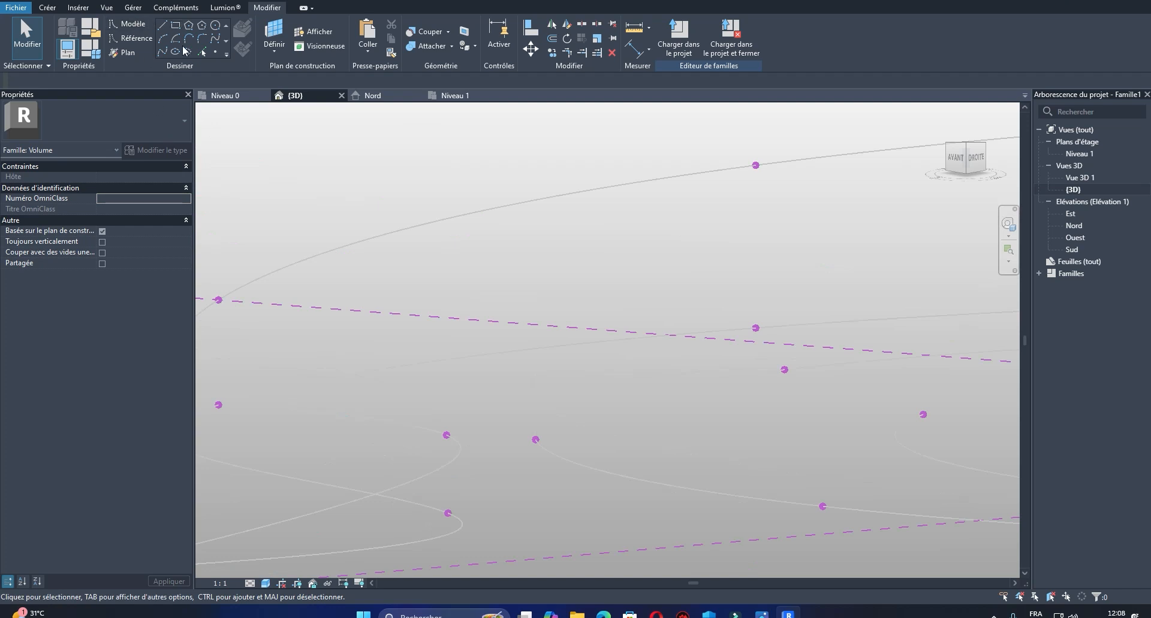
Step: Place a new reference point beside the front bend, on the work plane of the spline's existing reference point
{"action": "left_click", "coordinate": [214, 53]}
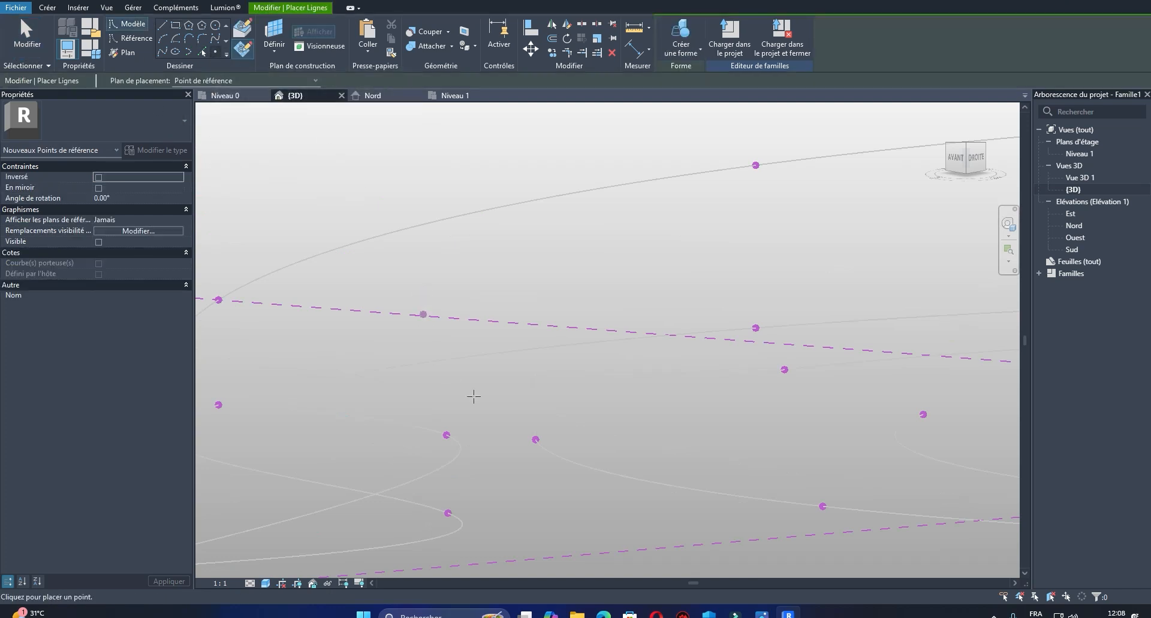
{"action": "scroll", "coordinate": [493, 437], "scroll_direction": "down", "scroll_amount": 1}
{"action": "middle_click_drag", "start_coordinate": [492, 437], "coordinate": [508, 349]}
{"action": "scroll", "coordinate": [453, 344], "scroll_direction": "down", "scroll_amount": 2}
{"action": "middle_click_drag", "start_coordinate": [415, 387], "coordinate": [546, 415], "text": "shift"}
{"action": "middle_click_drag", "start_coordinate": [542, 378], "coordinate": [448, 295], "text": "shift"}
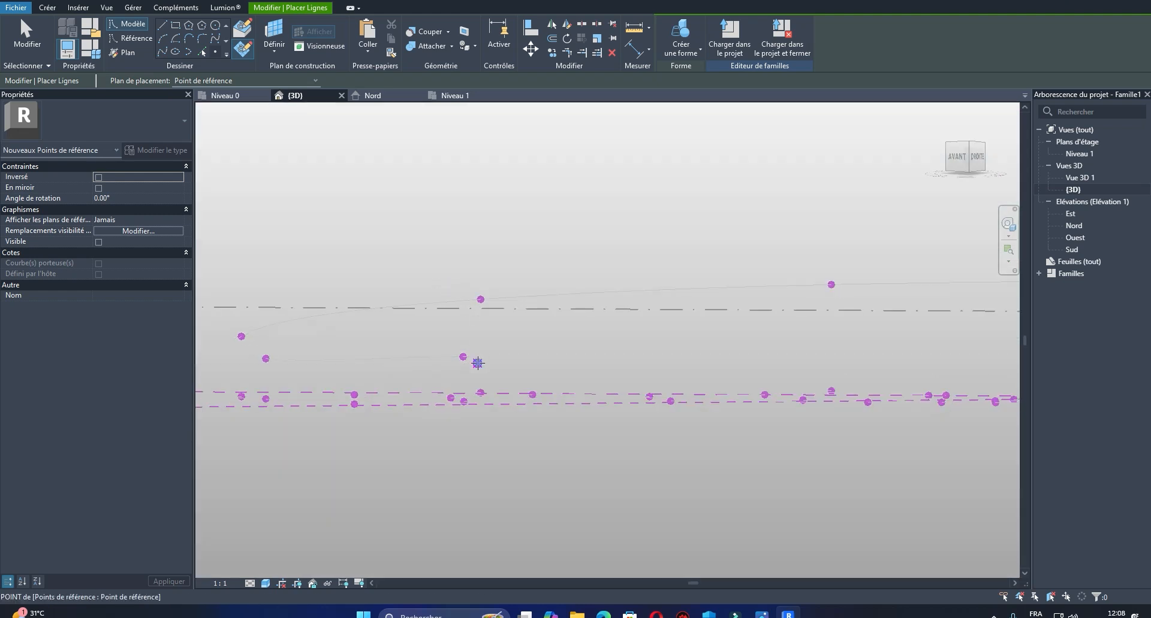
{"action": "scroll", "coordinate": [478, 363], "scroll_direction": "up", "scroll_amount": 2}
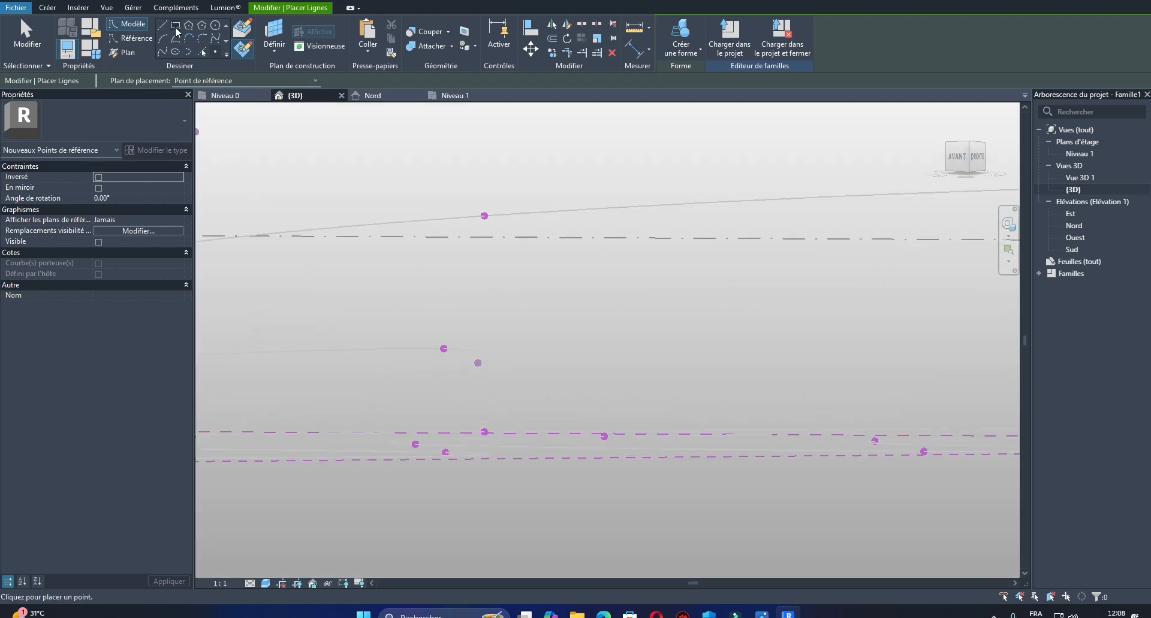
Step: Try to draw a rectangle starting from the added reference point beside the spline
{"action": "left_click", "coordinate": [479, 362]}
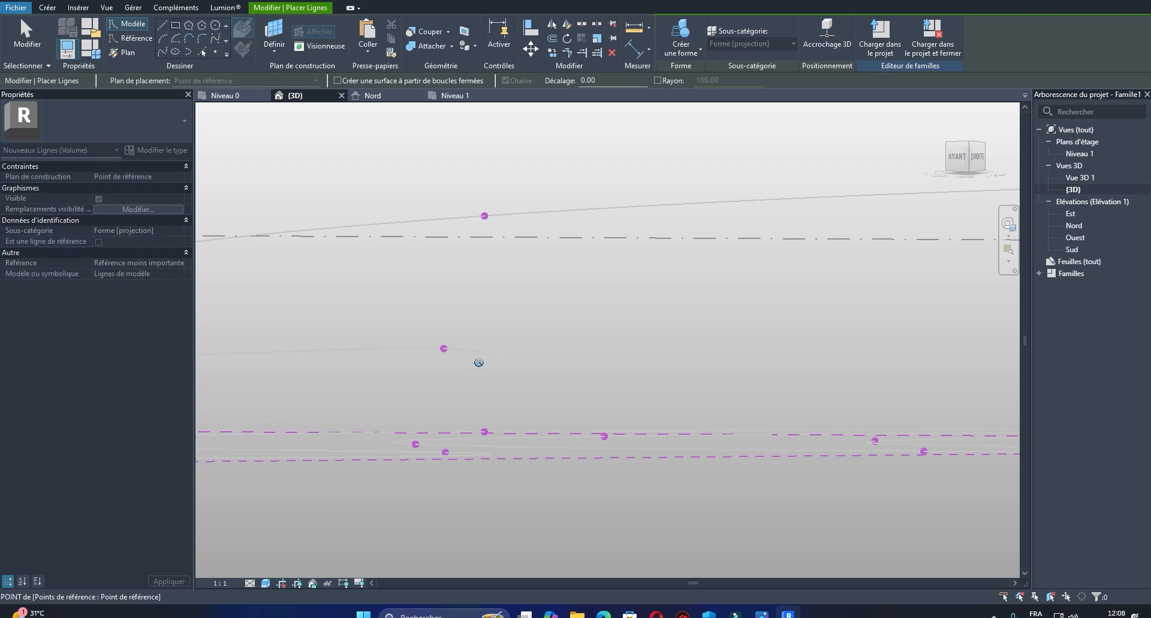
{"action": "middle_click_drag", "start_coordinate": [514, 349], "coordinate": [524, 399], "text": "shift"}
{"action": "scroll", "coordinate": [486, 359], "scroll_direction": "up", "scroll_amount": 3}
{"action": "middle_click_drag", "start_coordinate": [539, 350], "coordinate": [509, 254]}
{"action": "key", "text": "Escape"}
{"action": "scroll", "coordinate": [505, 253], "scroll_direction": "down", "scroll_amount": 5}
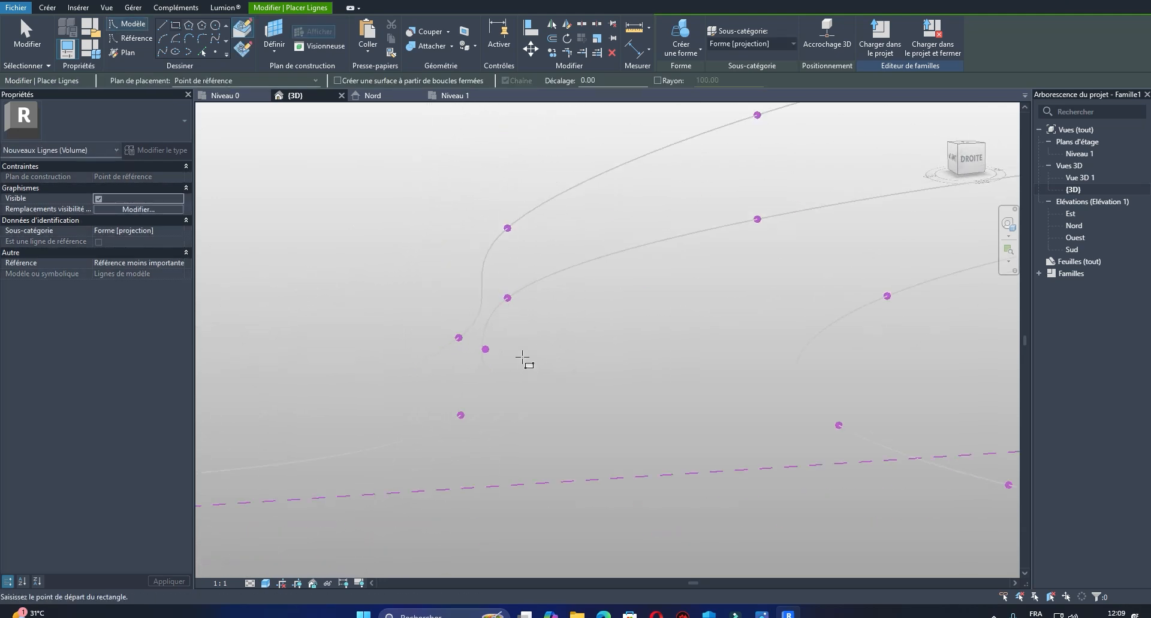
{"action": "middle_click_drag", "start_coordinate": [522, 367], "coordinate": [550, 333], "text": "shift"}
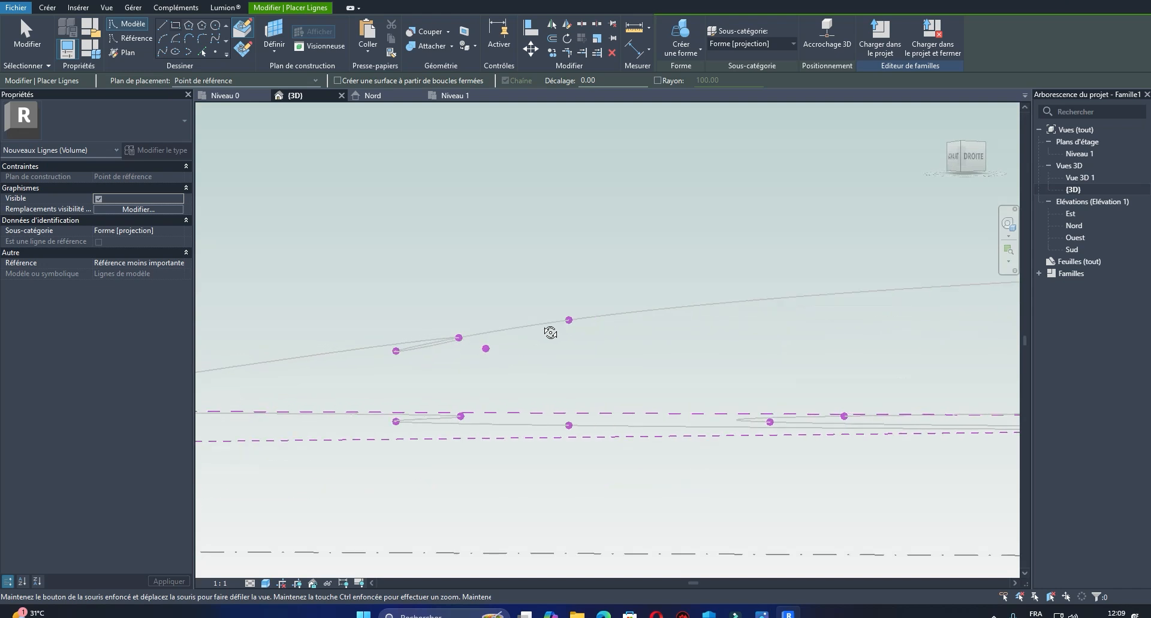
{"action": "key", "text": "Escape"}
Step: Remove the extra reference point placed beside the spline
{"action": "scroll", "coordinate": [480, 342], "scroll_direction": "up", "scroll_amount": 3}
{"action": "left_click", "coordinate": [494, 358]}
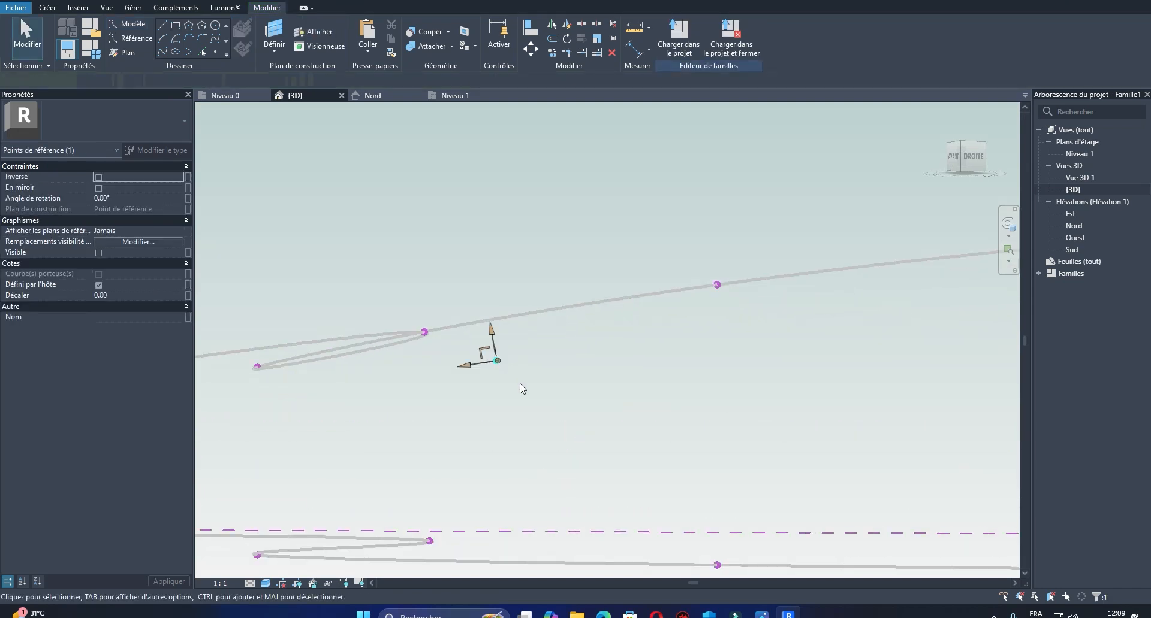
{"action": "key", "text": "Escape"}
Step: Draw a long rectangle with about 1.50 short sides on the work plane of the spline's upper front-bend reference point, starting at that point
{"action": "scroll", "coordinate": [450, 359], "scroll_direction": "up", "scroll_amount": 2}
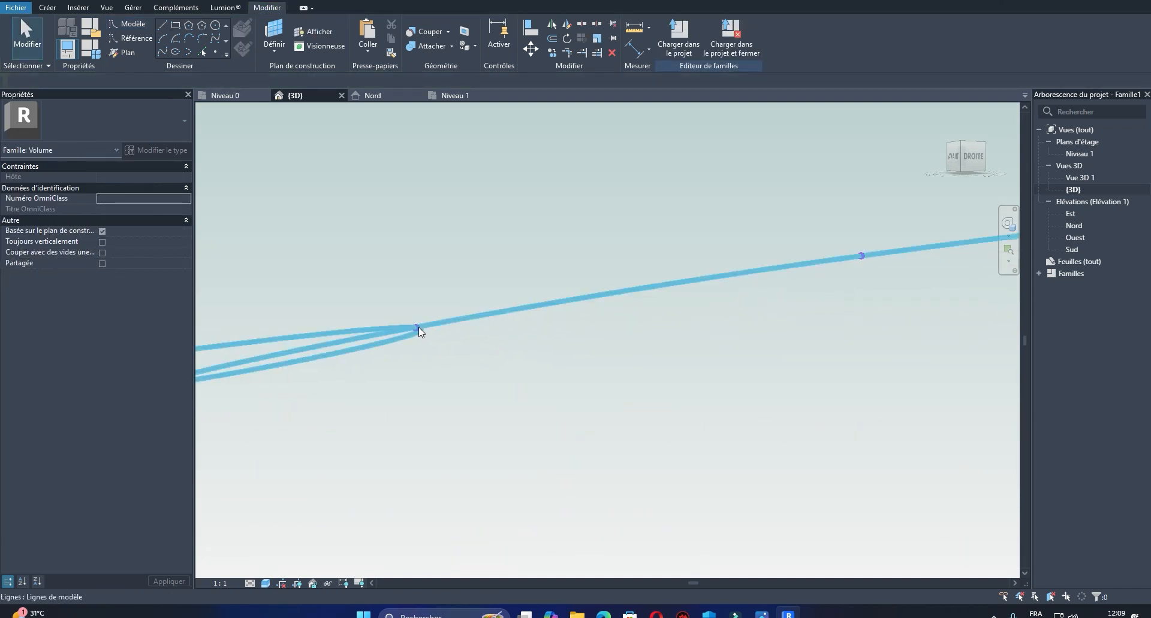
{"action": "left_click", "coordinate": [418, 327]}
{"action": "middle_click_drag", "start_coordinate": [476, 380], "coordinate": [552, 359], "text": "shift"}
{"action": "key", "text": "Escape"}
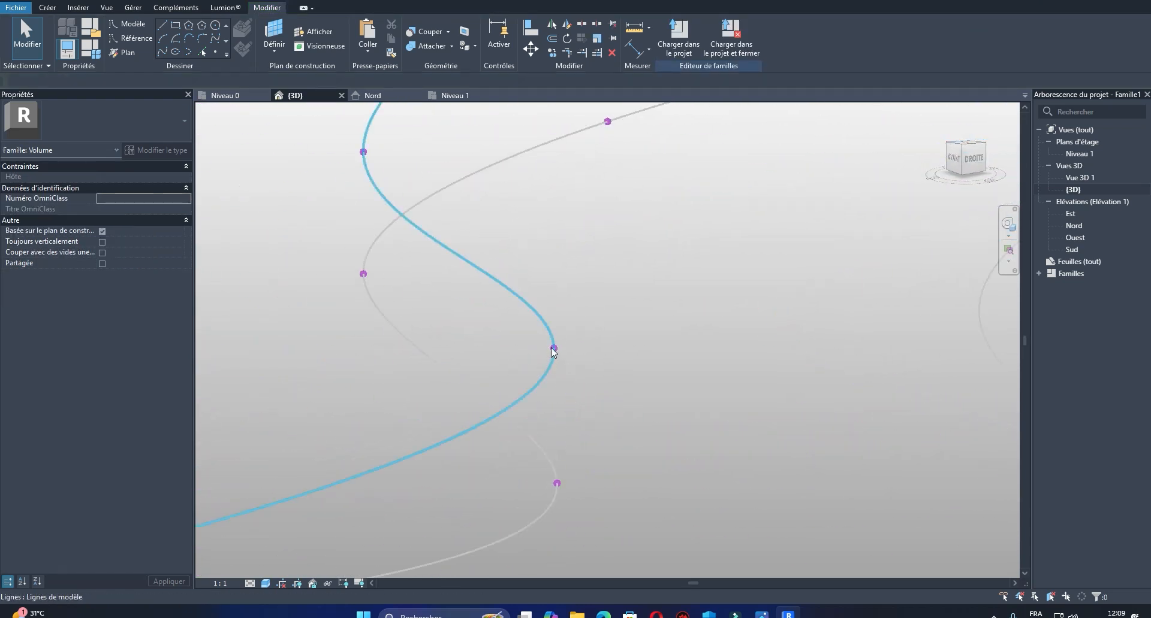
{"action": "scroll", "coordinate": [556, 348], "scroll_direction": "up", "scroll_amount": 1}
{"action": "left_click", "coordinate": [553, 352]}
{"action": "left_click", "coordinate": [613, 398]}
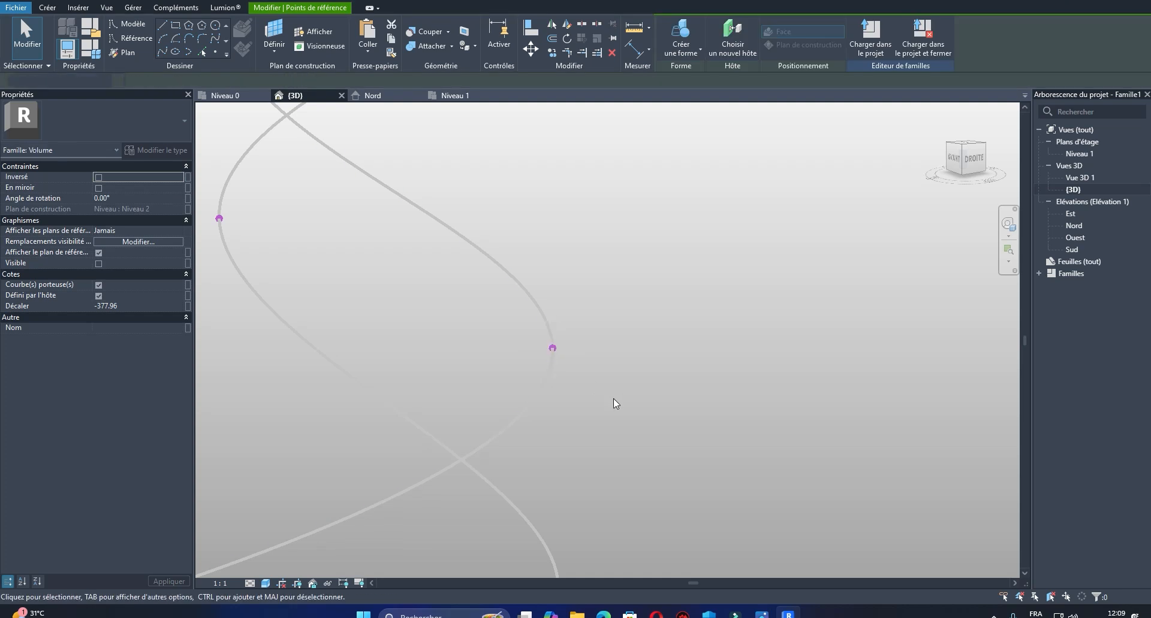
{"action": "left_click", "coordinate": [176, 25]}
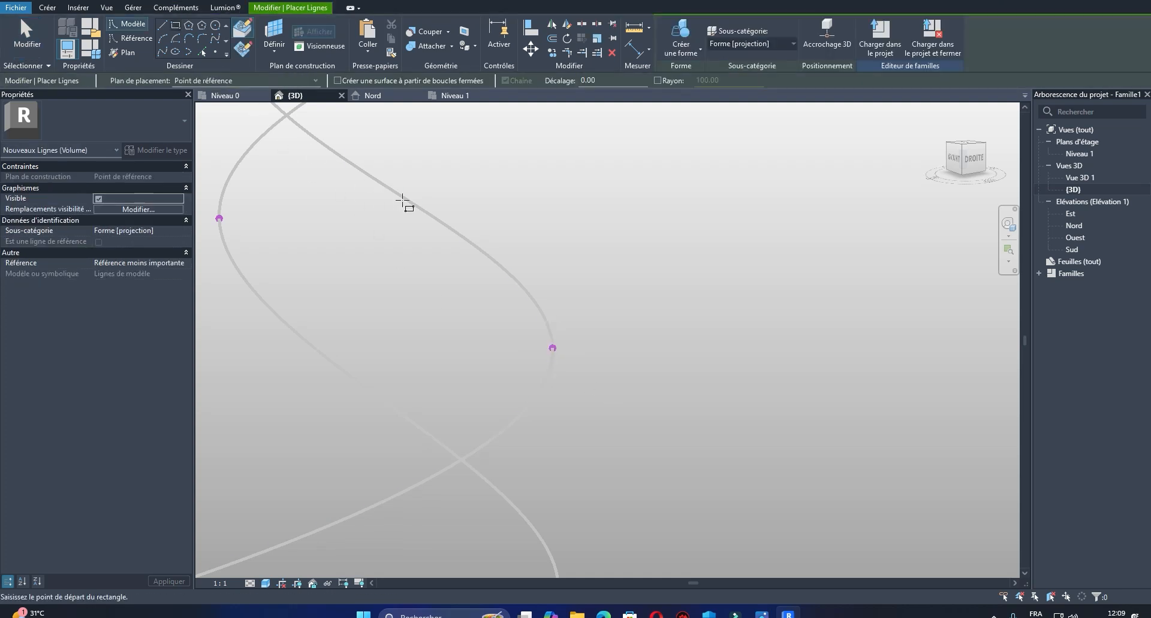
{"action": "left_click", "coordinate": [552, 348]}
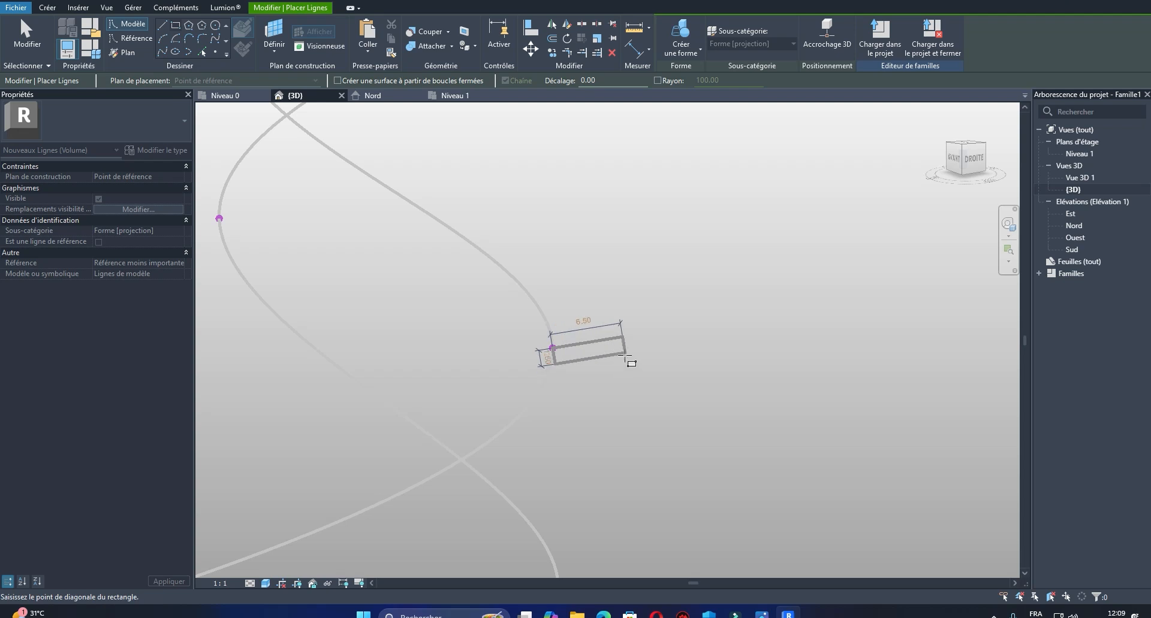
{"action": "left_click", "coordinate": [623, 352]}
{"action": "middle_click_drag", "start_coordinate": [609, 407], "coordinate": [577, 373], "text": "shift"}
{"action": "key", "text": "Escape"}
{"action": "key", "text": "Escape"}
Step: Widen the rectangle across the spline by moving its short edge outward past the reference point, and clear the selection
{"action": "scroll", "coordinate": [554, 360], "scroll_direction": "up", "scroll_amount": 5}
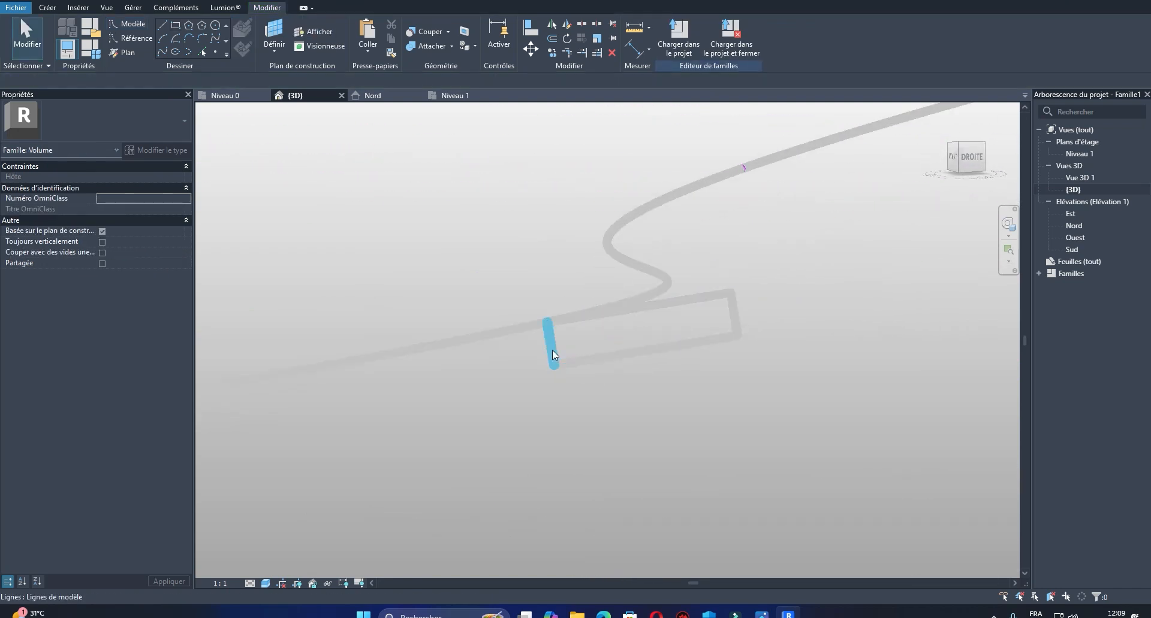
{"action": "left_click", "coordinate": [551, 347]}
{"action": "left_click_drag", "start_coordinate": [539, 344], "coordinate": [486, 352]}
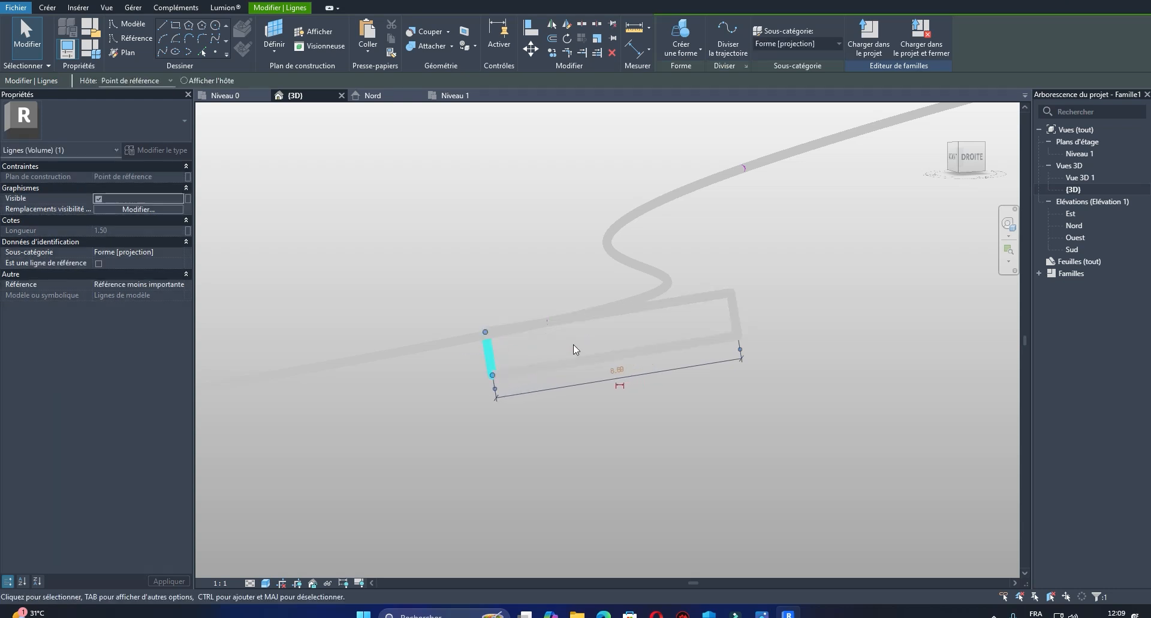
{"action": "middle_click_drag", "start_coordinate": [532, 333], "coordinate": [580, 347], "text": "shift"}
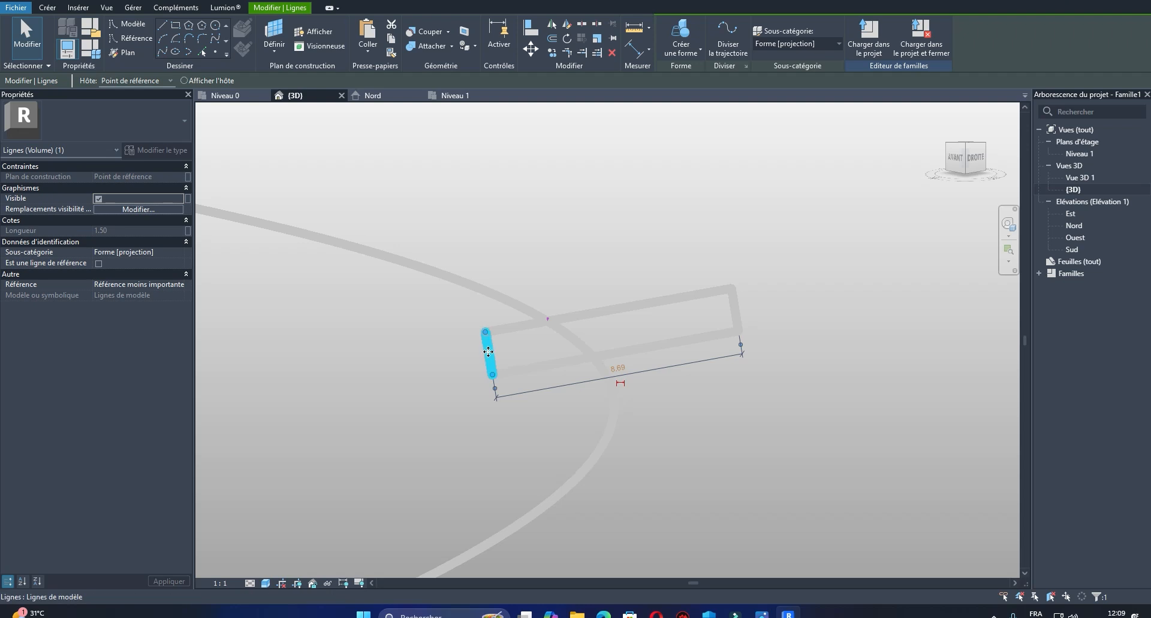
{"action": "left_click_drag", "start_coordinate": [487, 352], "coordinate": [424, 367]}
{"action": "scroll", "coordinate": [491, 345], "scroll_direction": "down", "scroll_amount": 8}
{"action": "middle_click_drag", "start_coordinate": [576, 363], "coordinate": [636, 377], "text": "shift"}
{"action": "left_click", "coordinate": [591, 333]}
{"action": "middle_click_drag", "start_coordinate": [591, 333], "coordinate": [629, 351], "text": "shift"}
Step: Try to create a solid form from the rectangular profile alone, and undo it
{"action": "scroll", "coordinate": [576, 328], "scroll_direction": "up", "scroll_amount": 4}
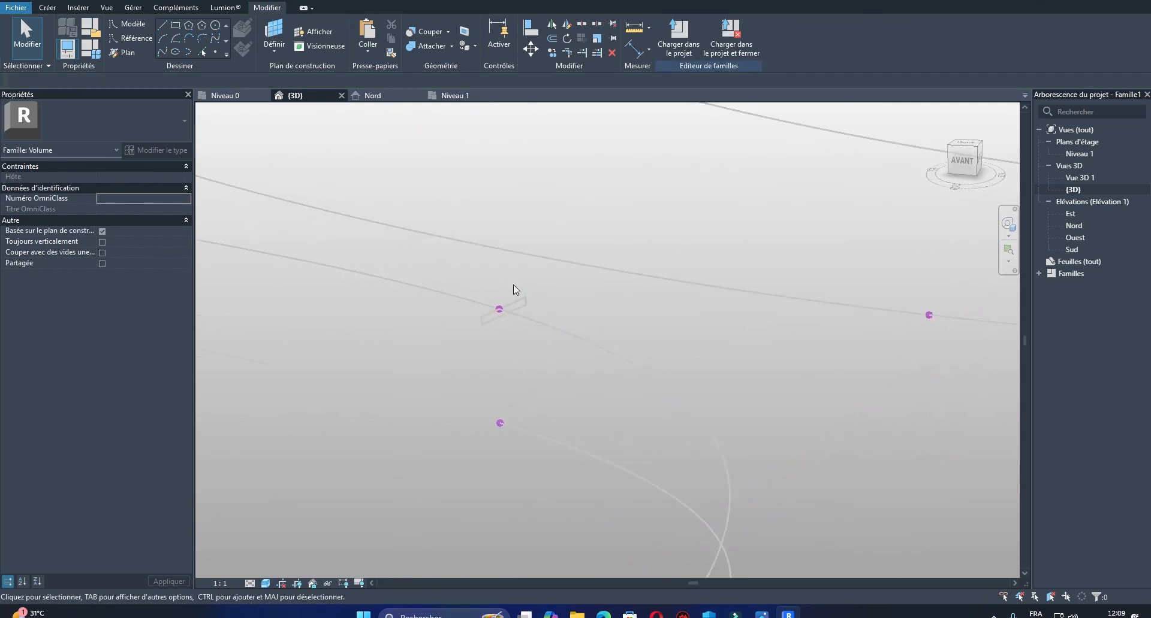
{"action": "scroll", "coordinate": [488, 296], "scroll_direction": "up", "scroll_amount": 2}
{"action": "scroll", "coordinate": [529, 295], "scroll_direction": "up", "scroll_amount": 1}
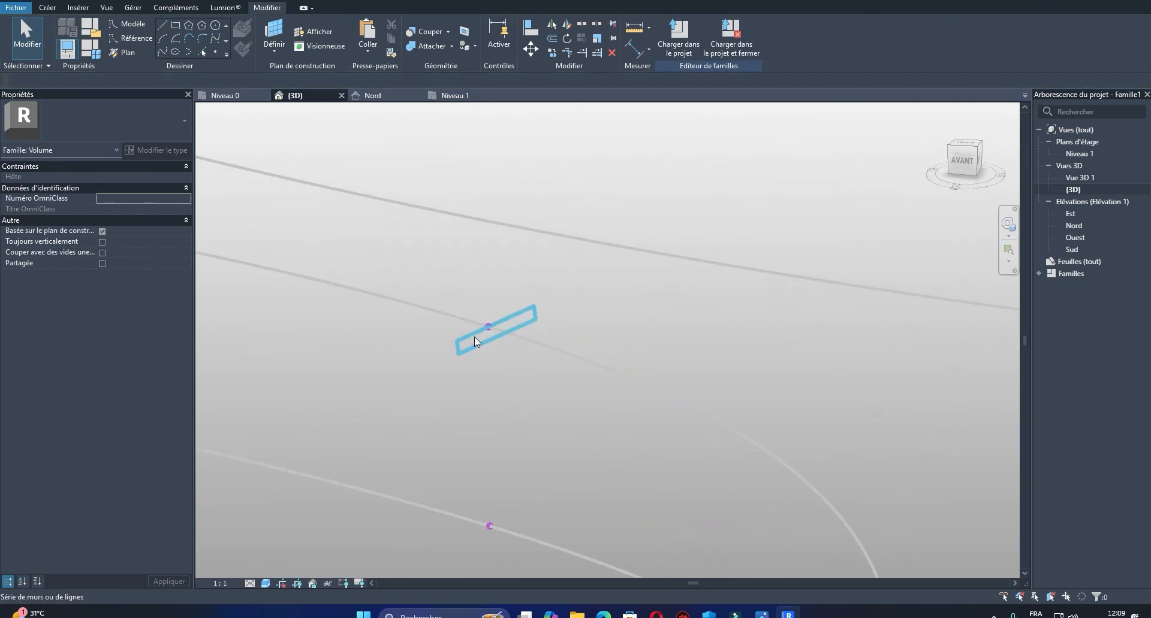
{"action": "left_click", "coordinate": [474, 337]}
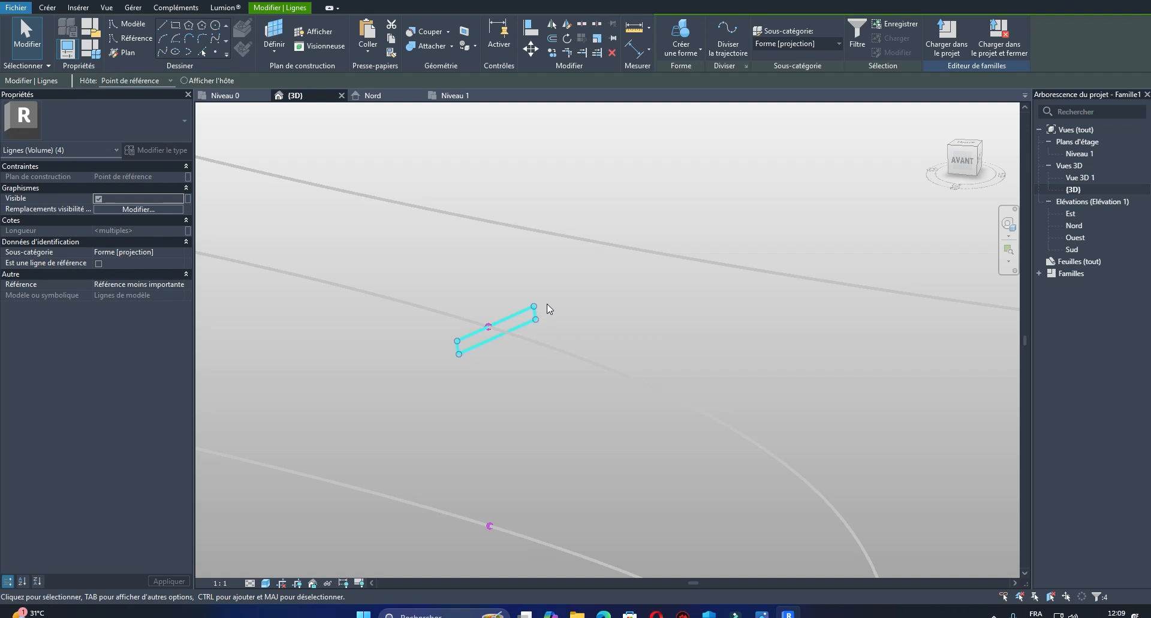
{"action": "scroll", "coordinate": [498, 345], "scroll_direction": "down", "scroll_amount": 3}
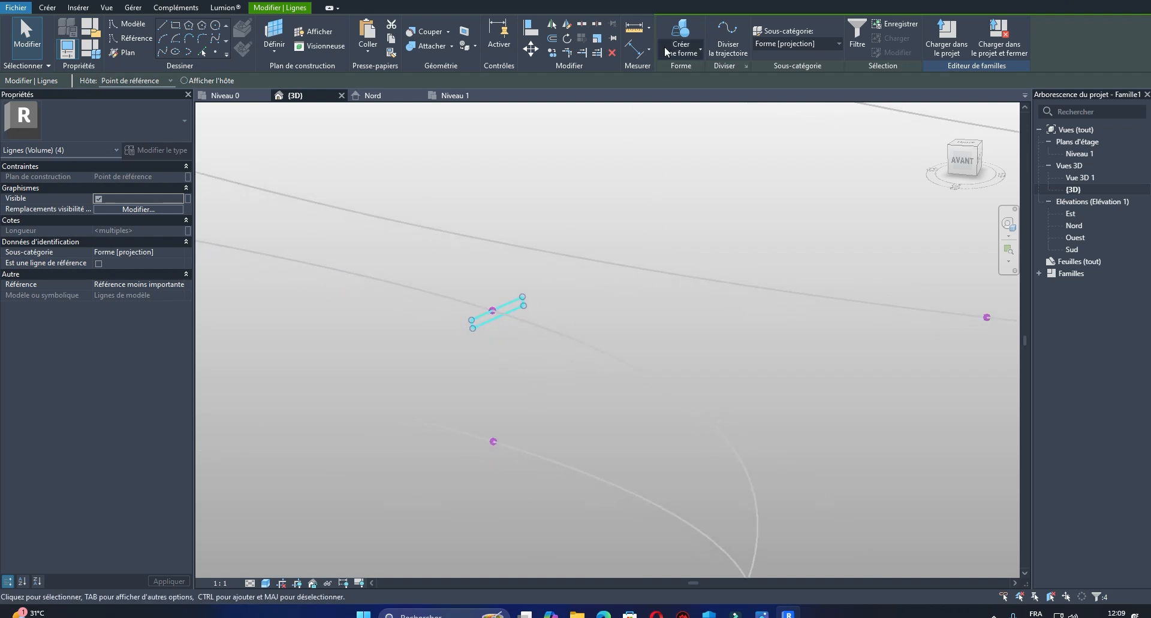
{"action": "left_click", "coordinate": [681, 52]}
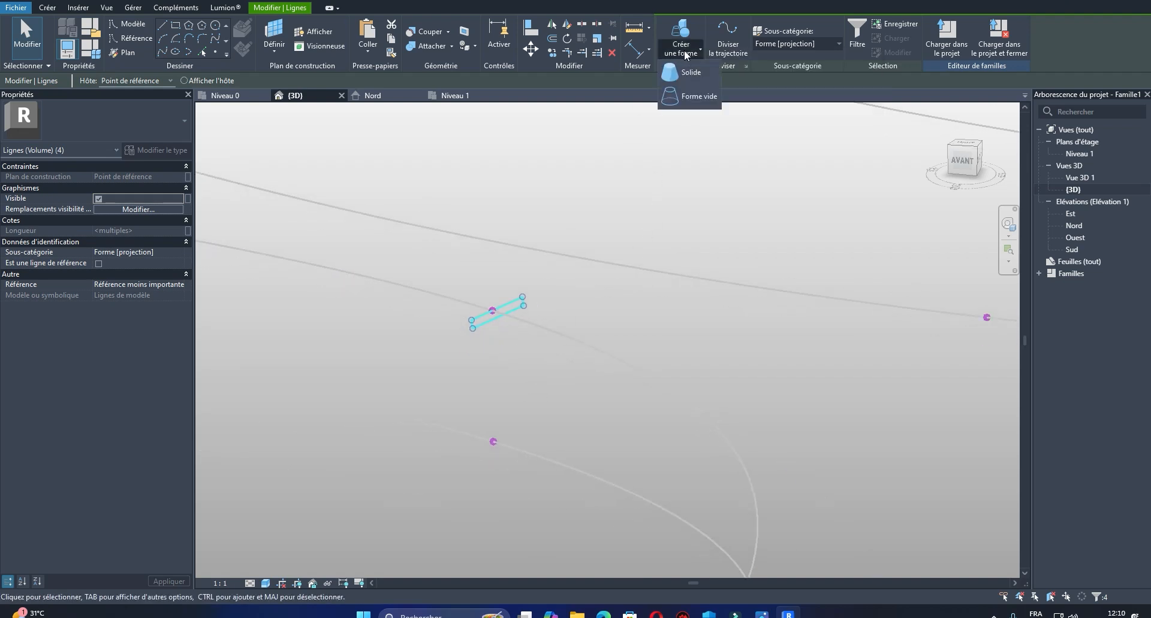
{"action": "left_click", "coordinate": [689, 73]}
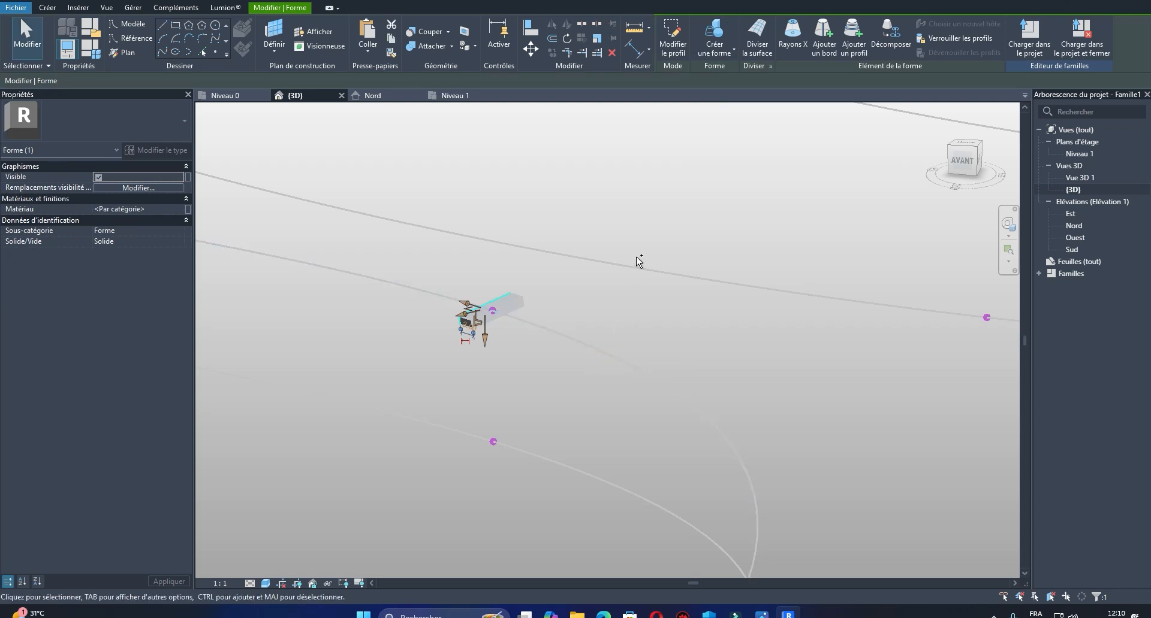
{"action": "key", "text": "ctrl+z"}
Step: Create a solid form by sweeping the rectangular profile along the descending 3D spline
{"action": "scroll", "coordinate": [490, 307], "scroll_direction": "up", "scroll_amount": 2}
{"action": "key", "text": "Tab"}
{"action": "left_click", "coordinate": [472, 322]}
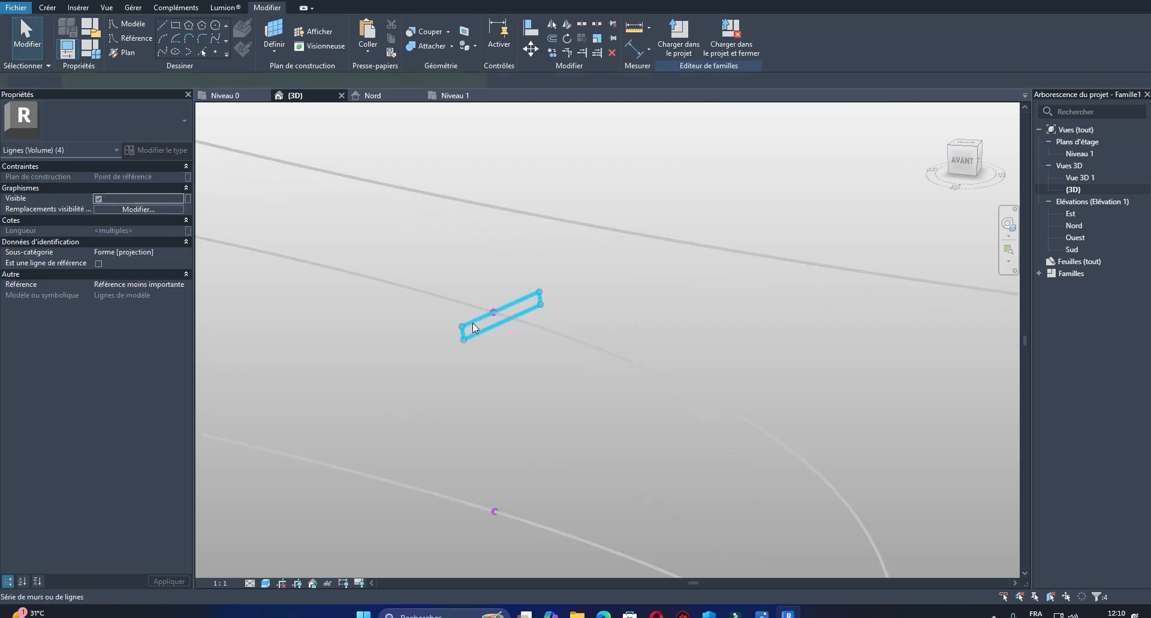
{"action": "left_click", "coordinate": [585, 348], "text": "ctrl"}
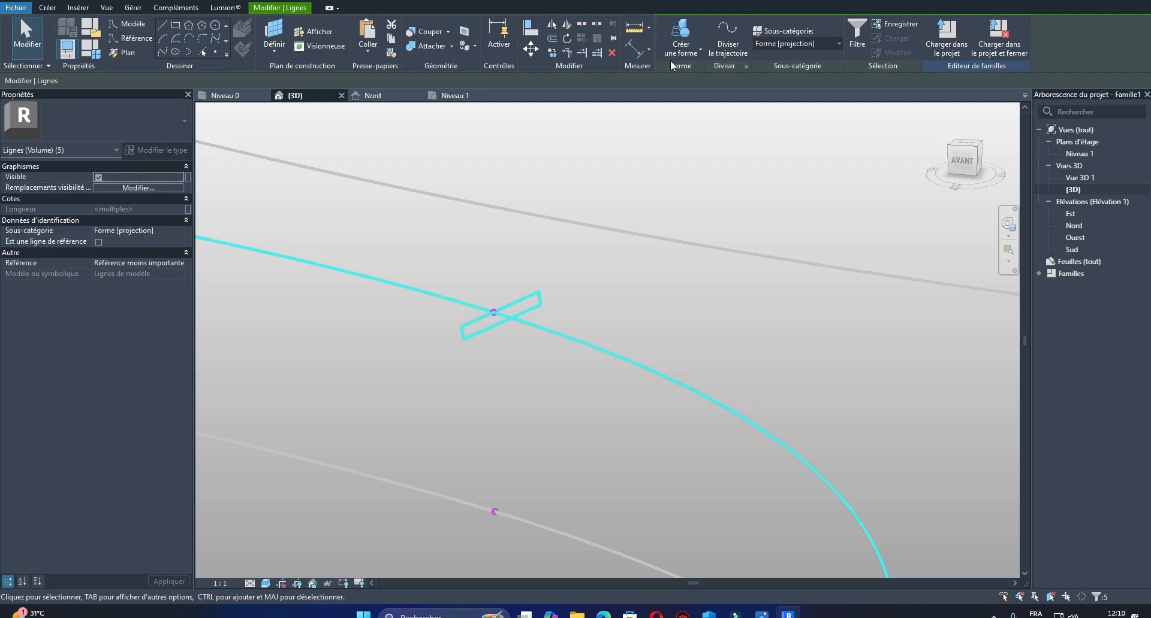
{"action": "left_click", "coordinate": [686, 50]}
{"action": "left_click", "coordinate": [694, 75]}
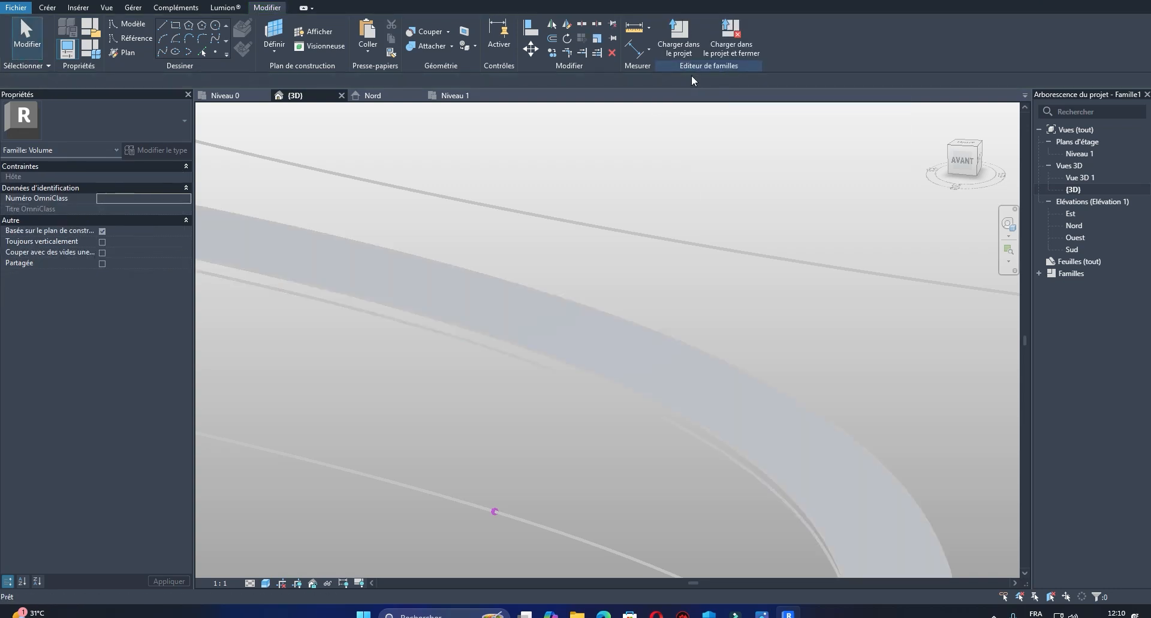
Step: Examine the swept handrail form and its course above the base spiral from several angles
{"action": "scroll", "coordinate": [535, 239], "scroll_direction": "down", "scroll_amount": 3}
{"action": "middle_click_drag", "start_coordinate": [523, 308], "coordinate": [506, 356], "text": "shift"}
{"action": "scroll", "coordinate": [573, 344], "scroll_direction": "up", "scroll_amount": 3}
{"action": "middle_click_drag", "start_coordinate": [576, 344], "coordinate": [624, 277]}
{"action": "scroll", "coordinate": [557, 422], "scroll_direction": "down", "scroll_amount": 5}
{"action": "middle_click_drag", "start_coordinate": [689, 253], "coordinate": [661, 326], "text": "shift"}
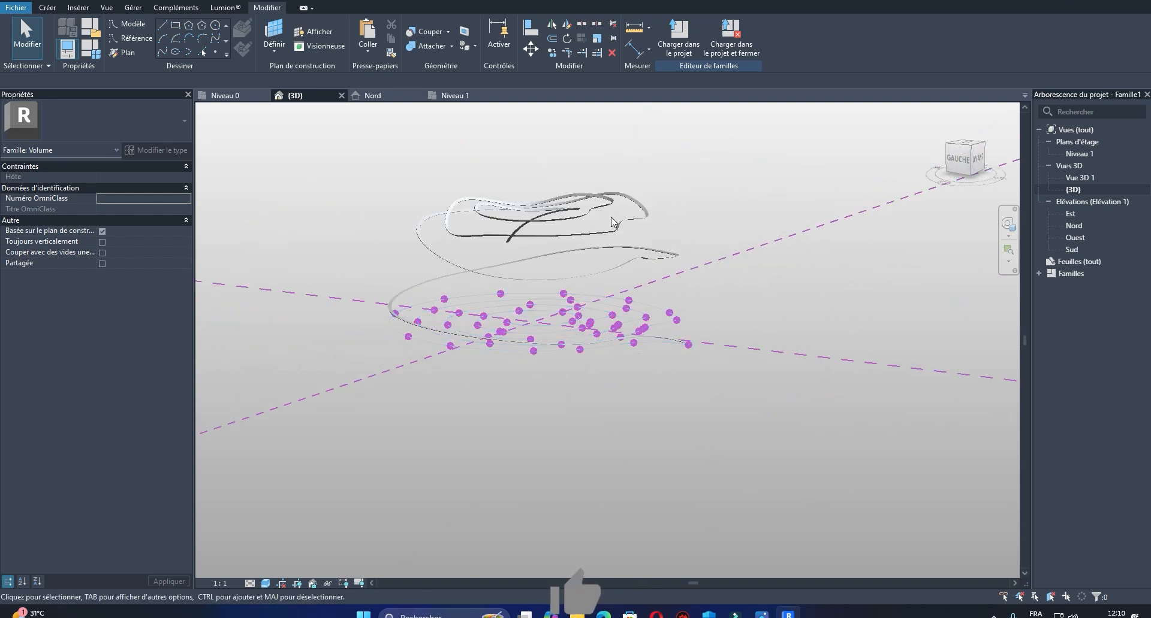
{"action": "scroll", "coordinate": [534, 284], "scroll_direction": "up", "scroll_amount": 2}
{"action": "middle_click_drag", "start_coordinate": [592, 267], "coordinate": [585, 303], "text": "shift"}
Step: Create a tall solid form from the spiral outline drawn at the base level
{"action": "scroll", "coordinate": [620, 307], "scroll_direction": "up", "scroll_amount": 3}
{"action": "scroll", "coordinate": [620, 308], "scroll_direction": "down", "scroll_amount": 2}
{"action": "scroll", "coordinate": [457, 386], "scroll_direction": "up", "scroll_amount": 4}
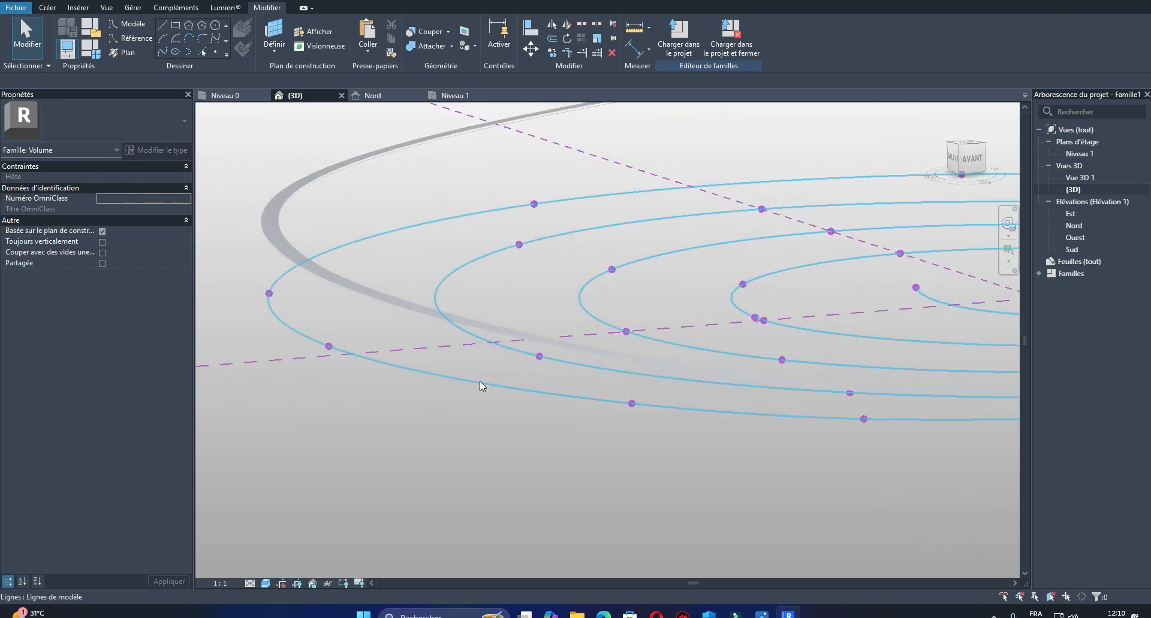
{"action": "left_click", "coordinate": [480, 381]}
{"action": "mouse_move", "coordinate": [479, 381]}
{"action": "middle_mouse_down", "text": "shift"}
{"action": "mouse_move", "coordinate": [520, 414]}
{"action": "mouse_move", "coordinate": [550, 407]}
{"action": "mouse_move", "coordinate": [472, 402]}
{"action": "middle_mouse_up", "text": "shift"}
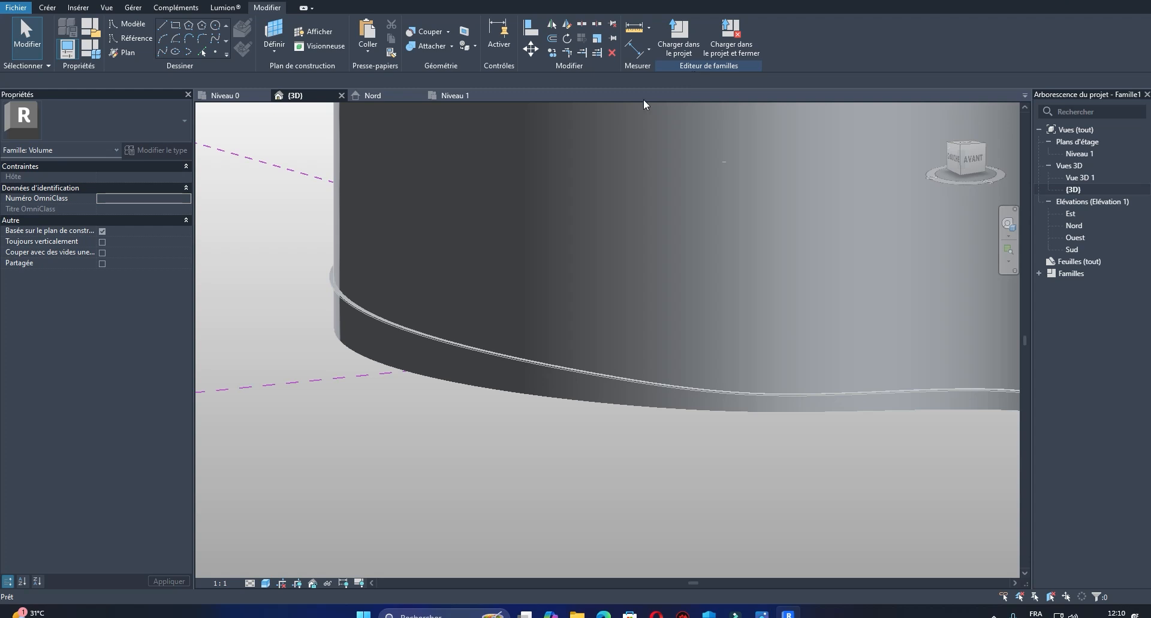
Step: Inspect how the swept handrail form meets the tall spiral wall solid, especially at the wall's outer end
{"action": "scroll", "coordinate": [568, 365], "scroll_direction": "down", "scroll_amount": 6}
{"action": "scroll", "coordinate": [598, 360], "scroll_direction": "up", "scroll_amount": 2}
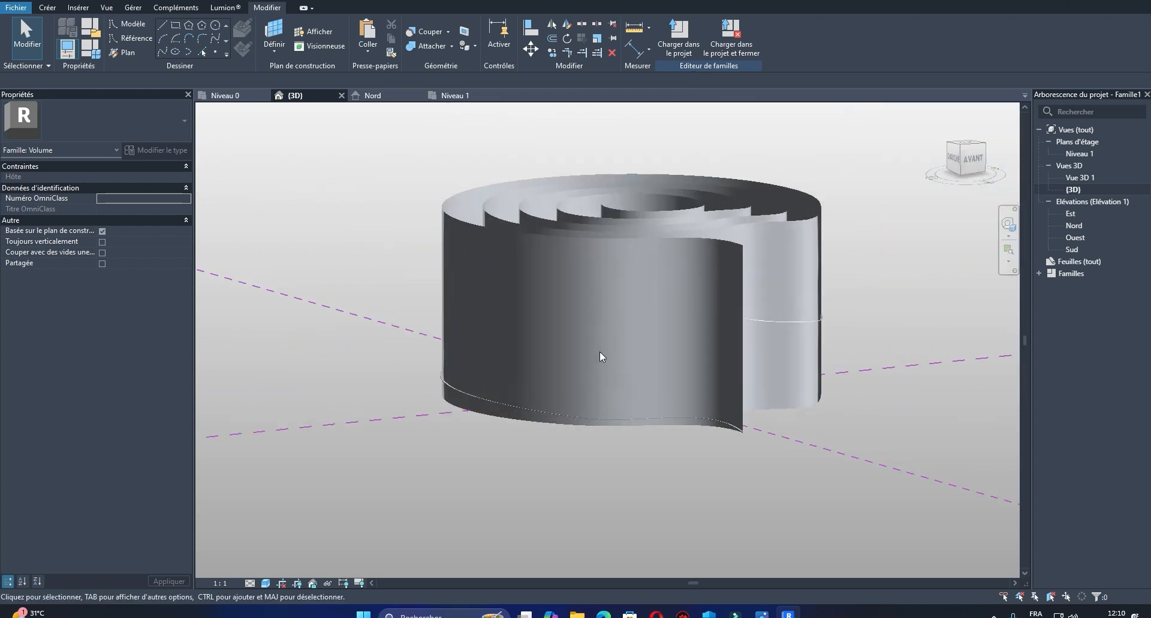
{"action": "middle_click_drag", "start_coordinate": [609, 351], "coordinate": [644, 520], "text": "shift"}
{"action": "scroll", "coordinate": [674, 452], "scroll_direction": "up", "scroll_amount": 6}
{"action": "scroll", "coordinate": [593, 351], "scroll_direction": "down", "scroll_amount": 6}
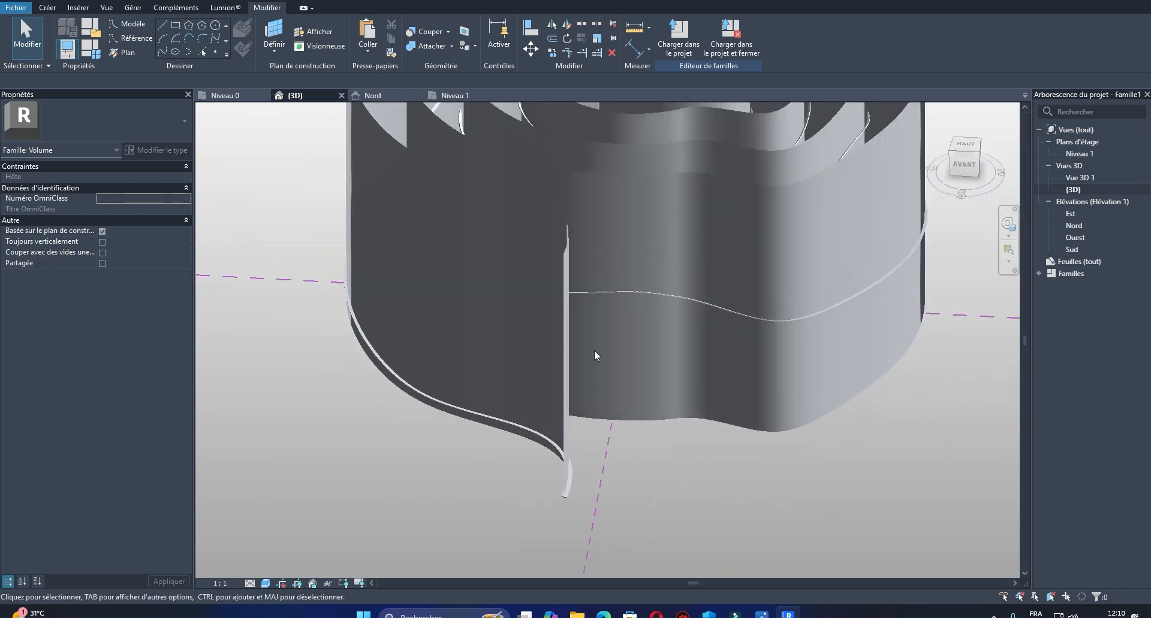
{"action": "middle_click_drag", "start_coordinate": [585, 404], "coordinate": [519, 327], "text": "shift"}
{"action": "scroll", "coordinate": [518, 322], "scroll_direction": "down", "scroll_amount": 3}
{"action": "middle_click_drag", "start_coordinate": [581, 286], "coordinate": [611, 366], "text": "shift"}
{"action": "scroll", "coordinate": [630, 321], "scroll_direction": "up", "scroll_amount": 5}
{"action": "scroll", "coordinate": [624, 316], "scroll_direction": "down", "scroll_amount": 3}
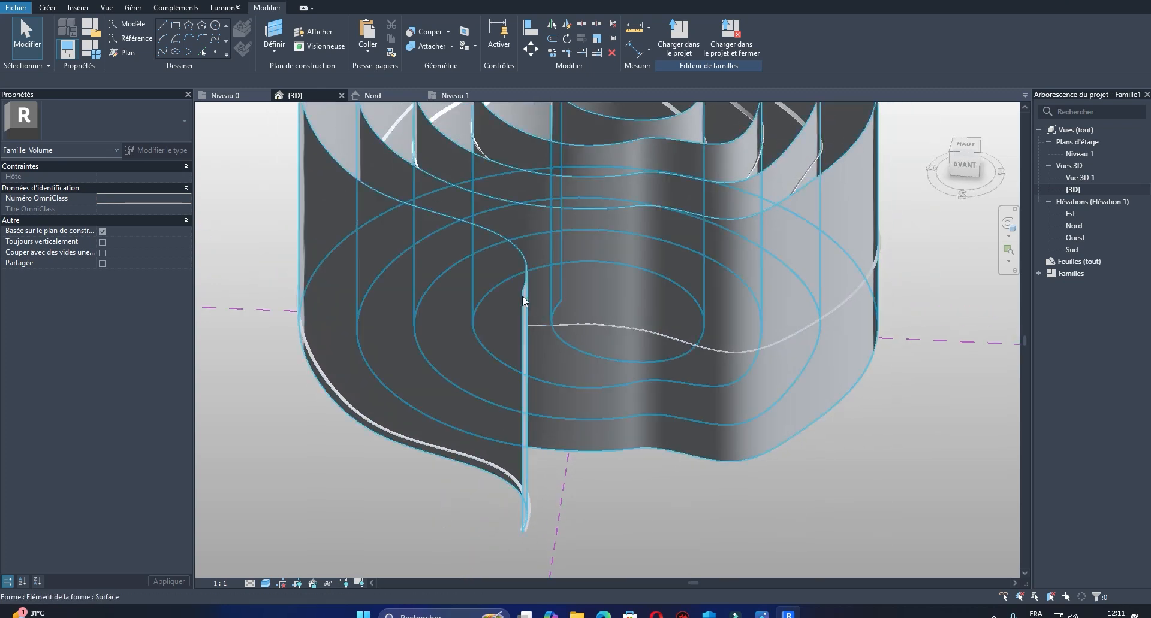
Step: Try to cut the spiral wall solid with the handrail form, detach the elements, and leave the Cut command
{"action": "left_click", "coordinate": [425, 32]}
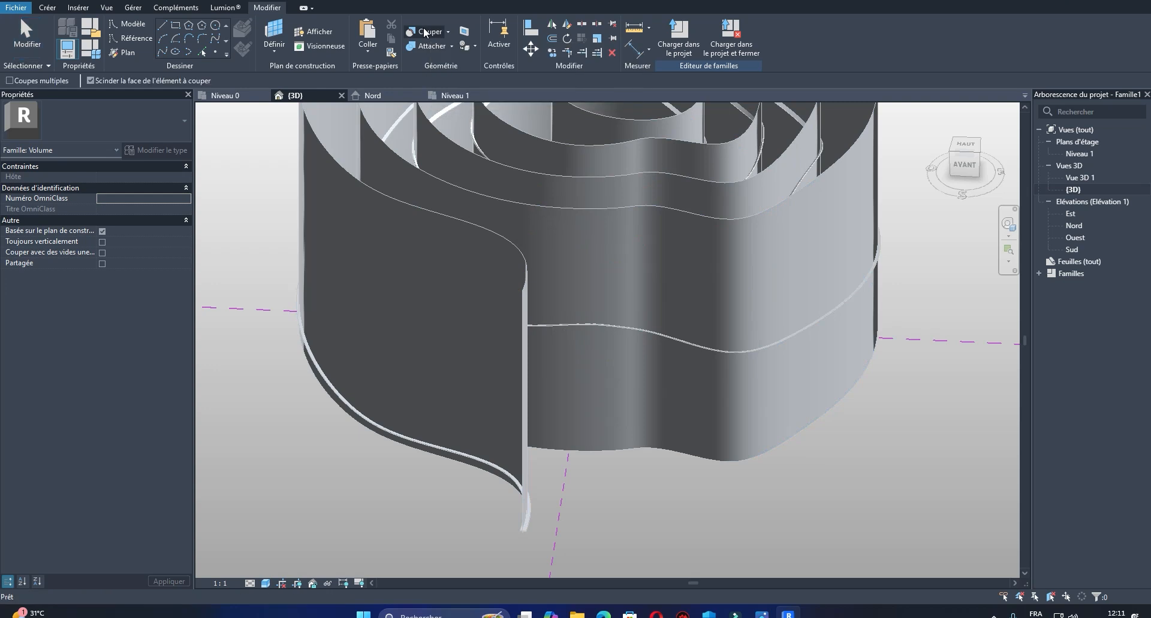
{"action": "left_click", "coordinate": [517, 252]}
{"action": "scroll", "coordinate": [678, 341], "scroll_direction": "up", "scroll_amount": 2}
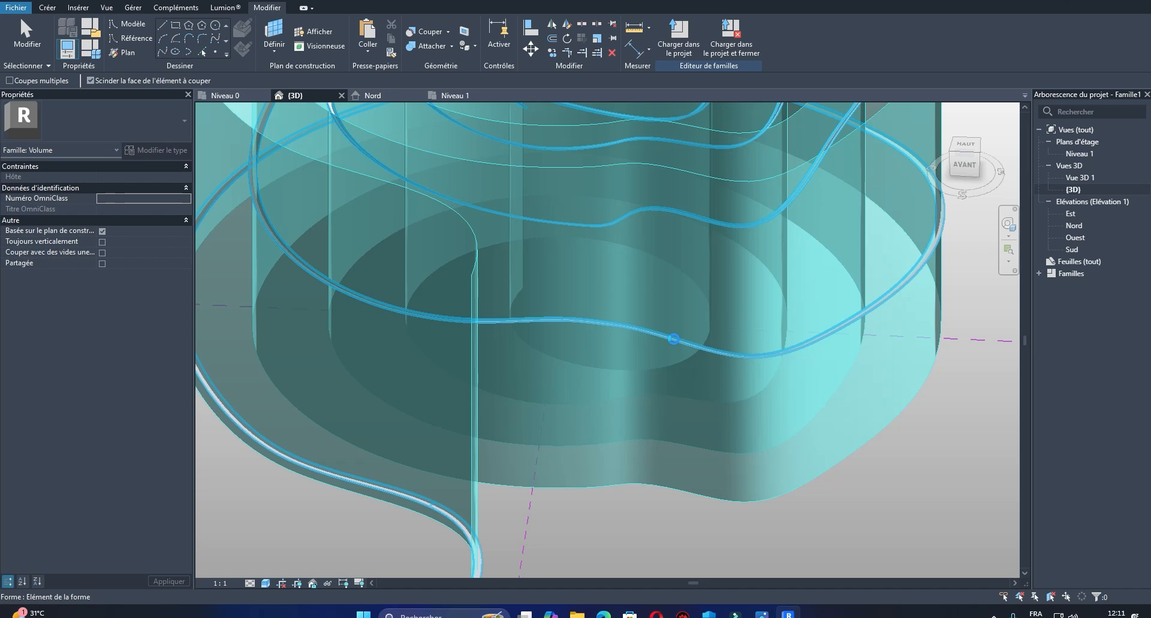
{"action": "left_click", "coordinate": [673, 339]}
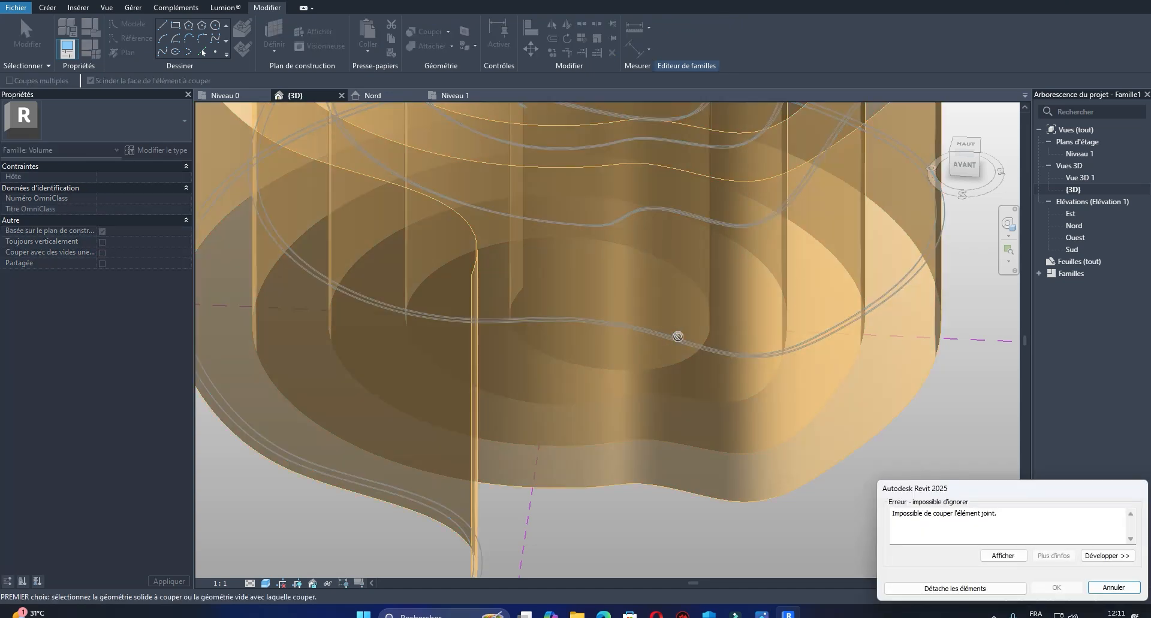
{"action": "left_click", "coordinate": [980, 589]}
{"action": "scroll", "coordinate": [722, 444], "scroll_direction": "down", "scroll_amount": 5}
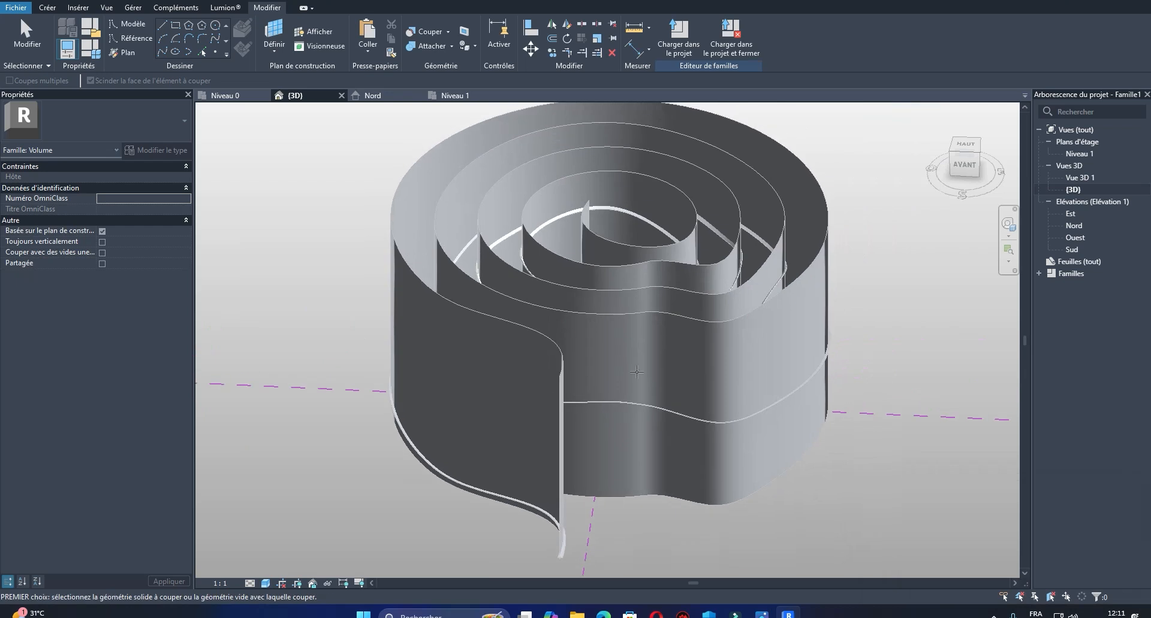
{"action": "key", "text": "Escape"}
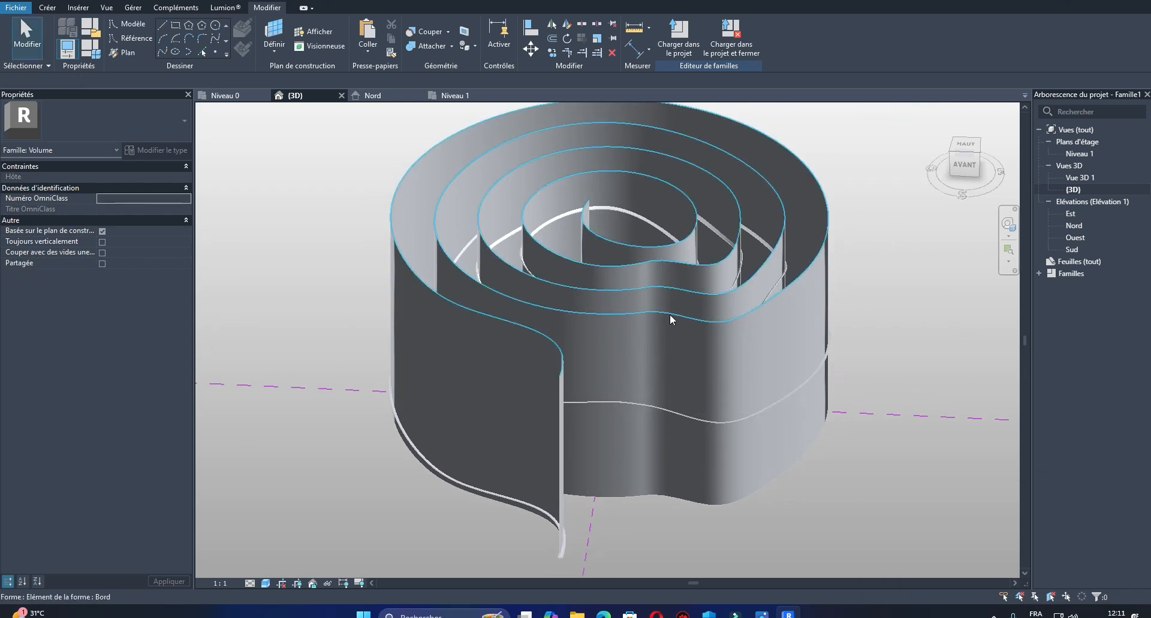
Step: Try the Cut command with the handrail form as the first pick and the spiral wall solid as the second
{"action": "left_click", "coordinate": [670, 315]}
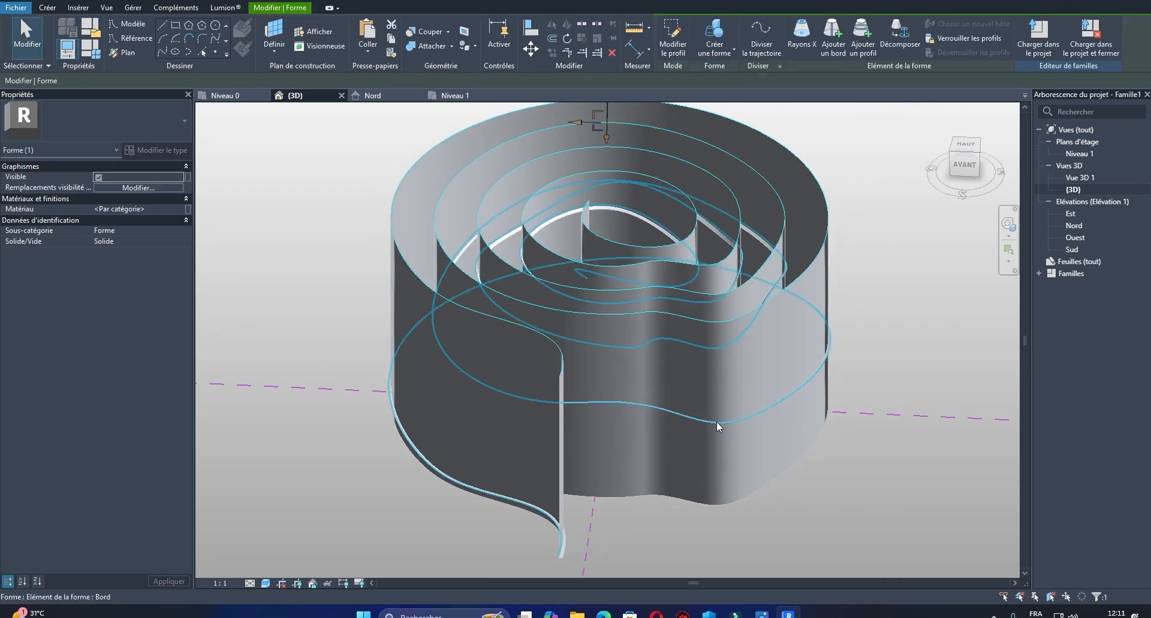
{"action": "key", "text": "Escape"}
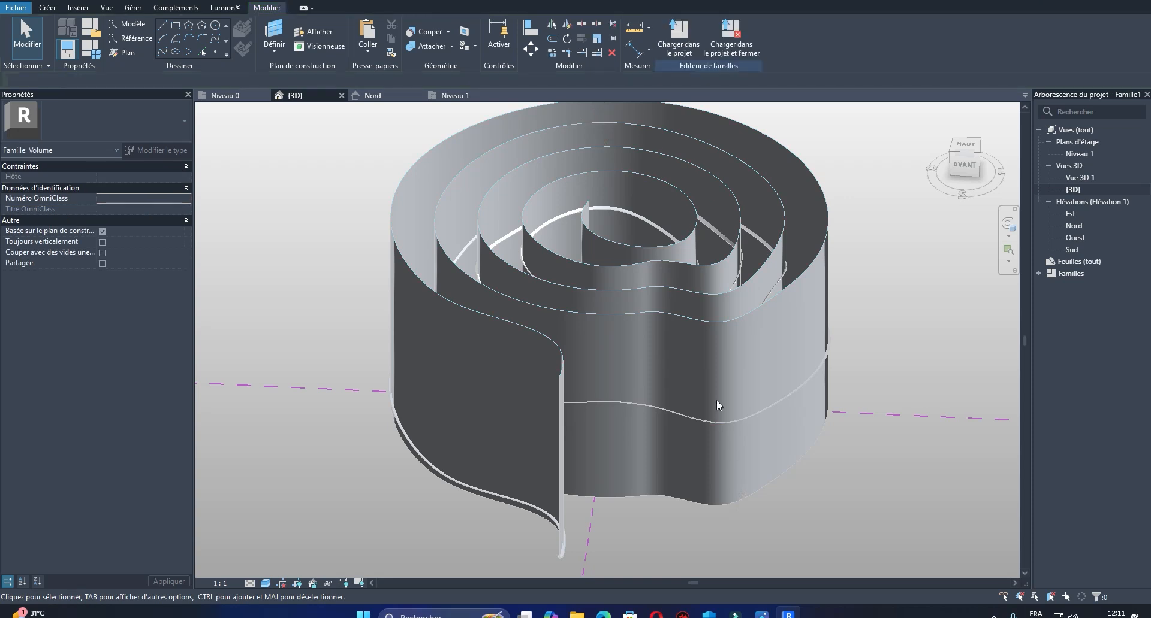
{"action": "scroll", "coordinate": [717, 401], "scroll_direction": "up", "scroll_amount": 2}
{"action": "left_click", "coordinate": [703, 426]}
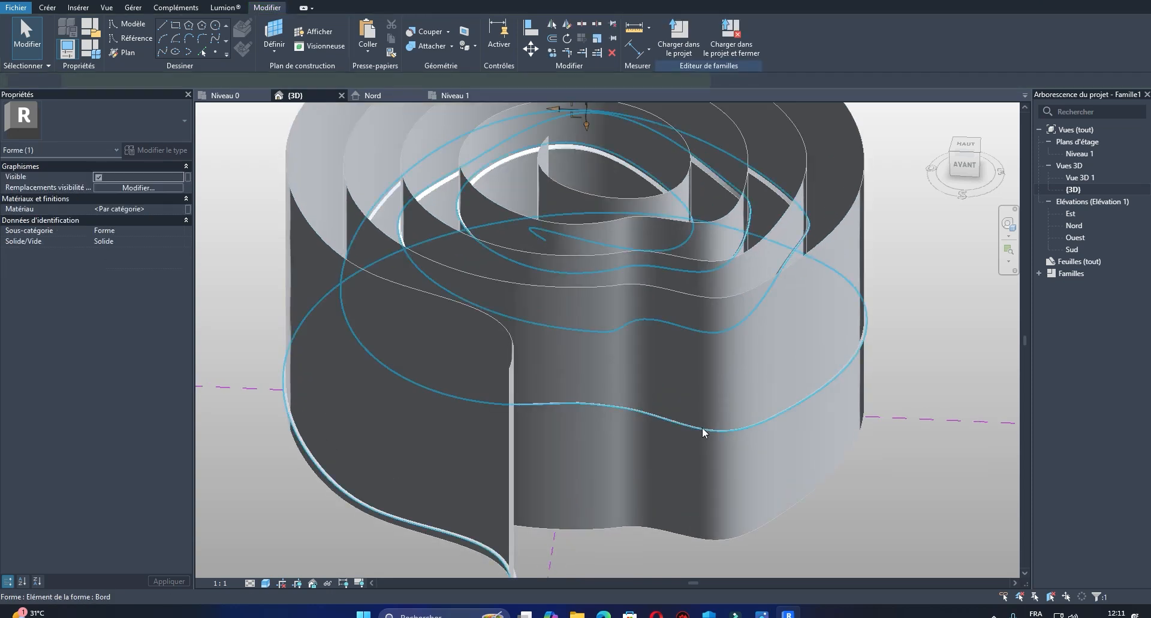
{"action": "left_click", "coordinate": [423, 28]}
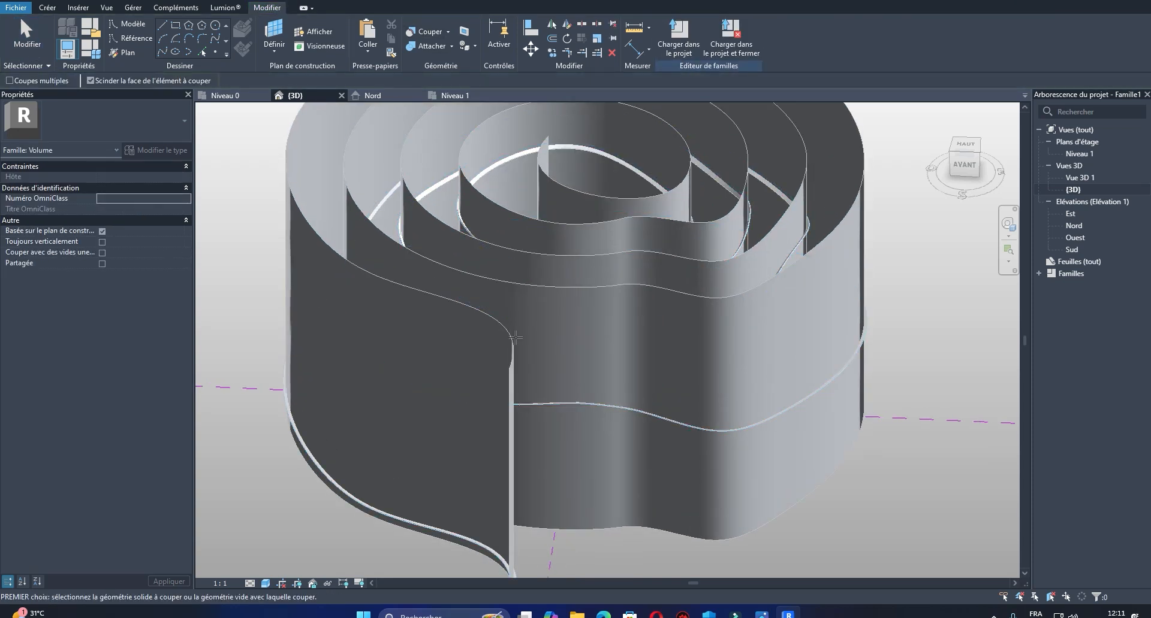
{"action": "left_click", "coordinate": [592, 404]}
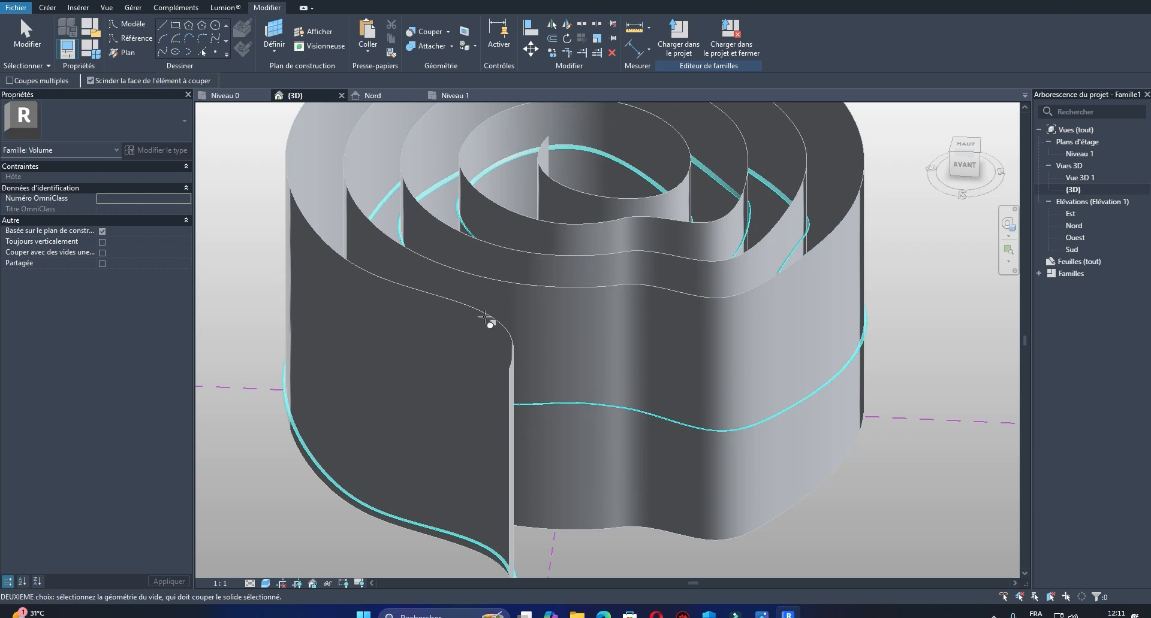
{"action": "left_click", "coordinate": [580, 527]}
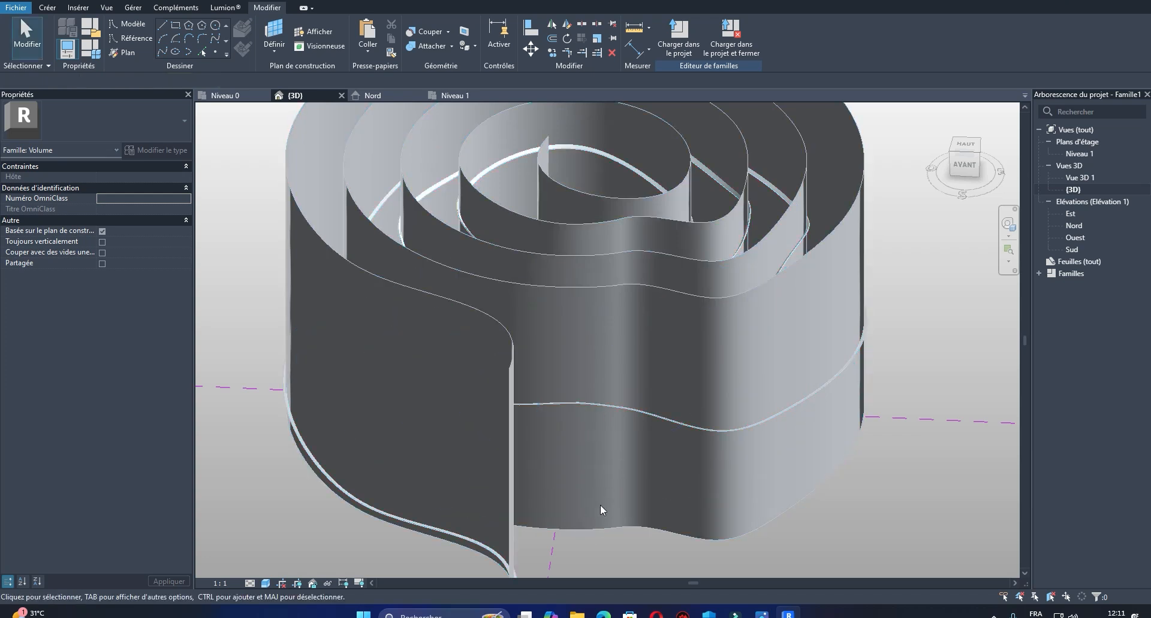
Step: Retry the cut with the spiral wall as the first pick and the handrail form as the second, and detach the elements
{"action": "left_click", "coordinate": [419, 30]}
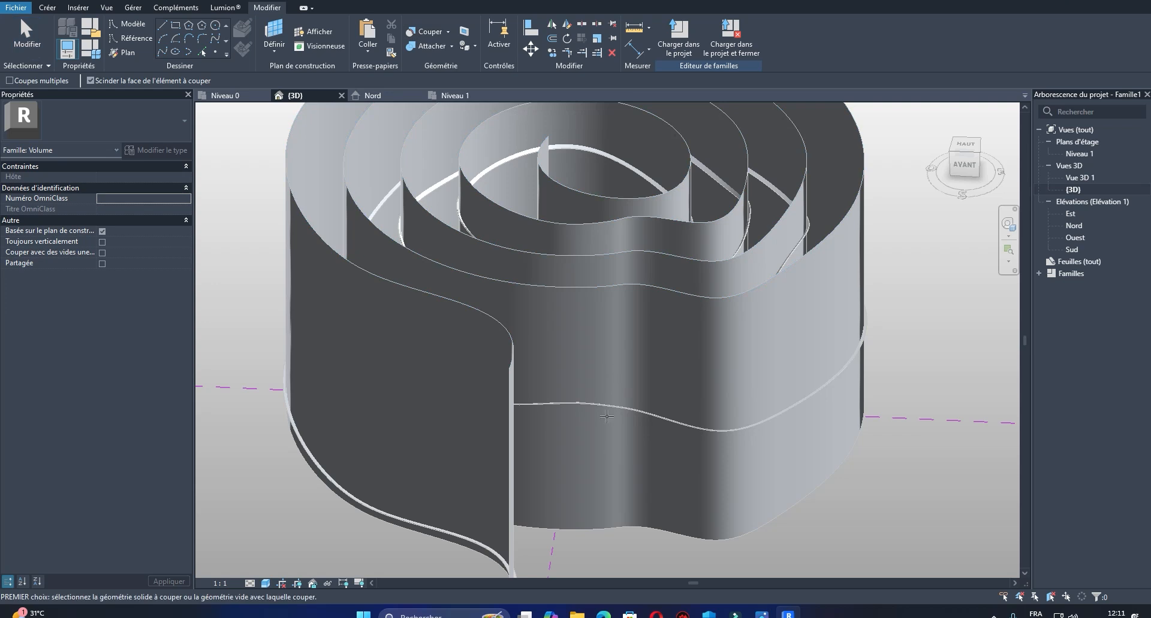
{"action": "left_click", "coordinate": [507, 339]}
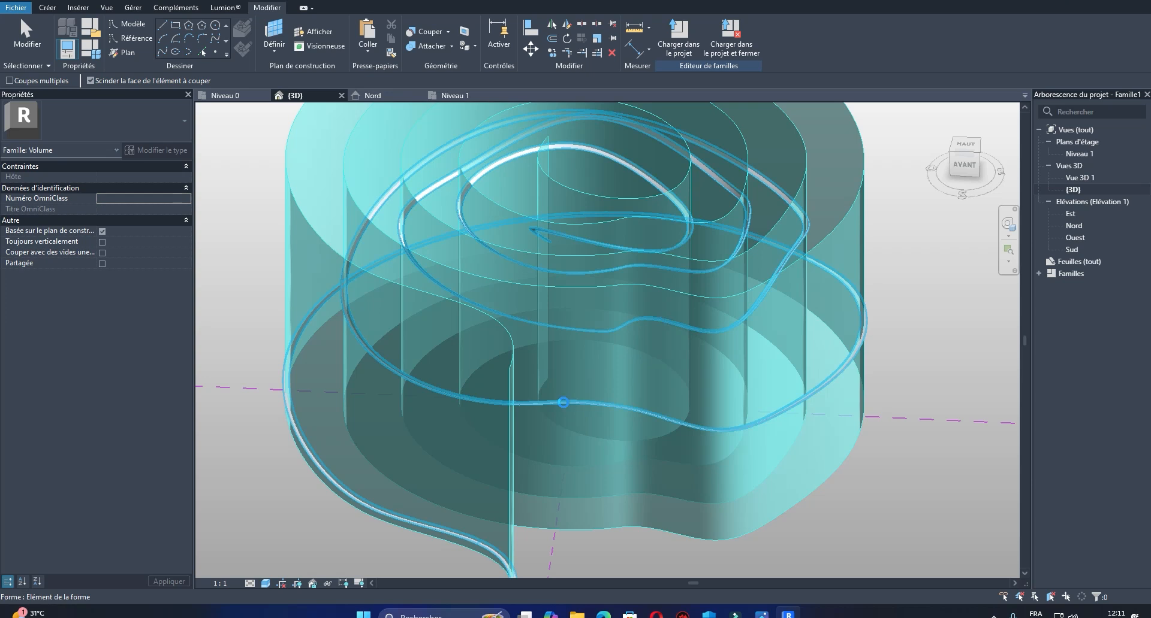
{"action": "left_click", "coordinate": [562, 402]}
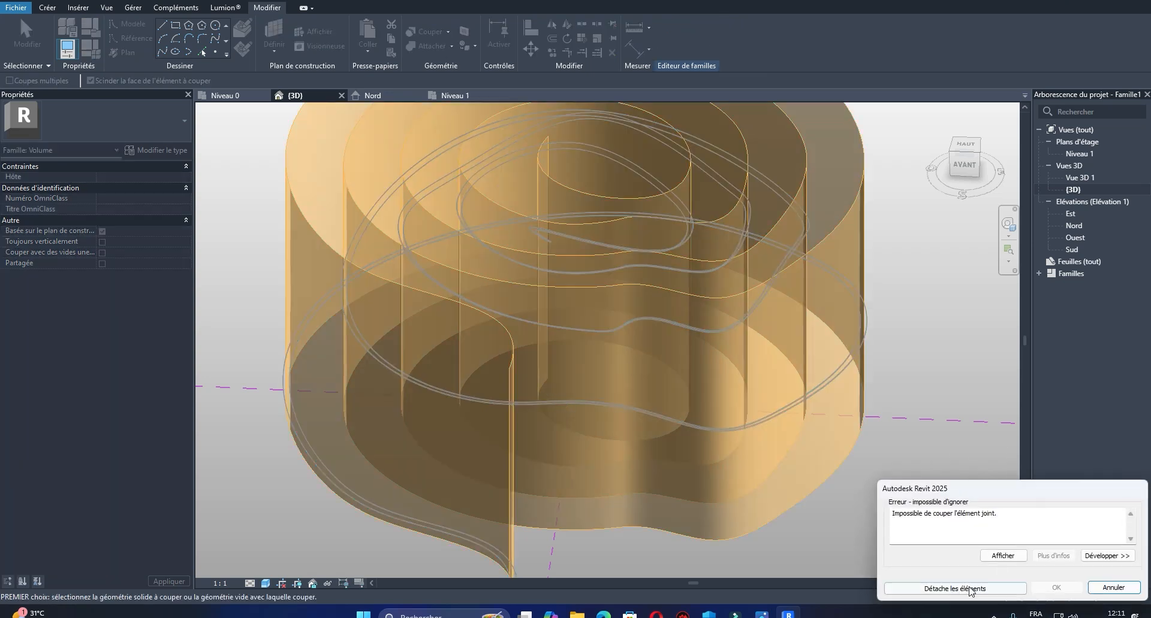
{"action": "left_click", "coordinate": [938, 588]}
Step: Try again to cut the spiral wall solid with the handrail form, picking the wall first, and detach the elements
{"action": "middle_click_drag", "start_coordinate": [574, 466], "coordinate": [662, 299]}
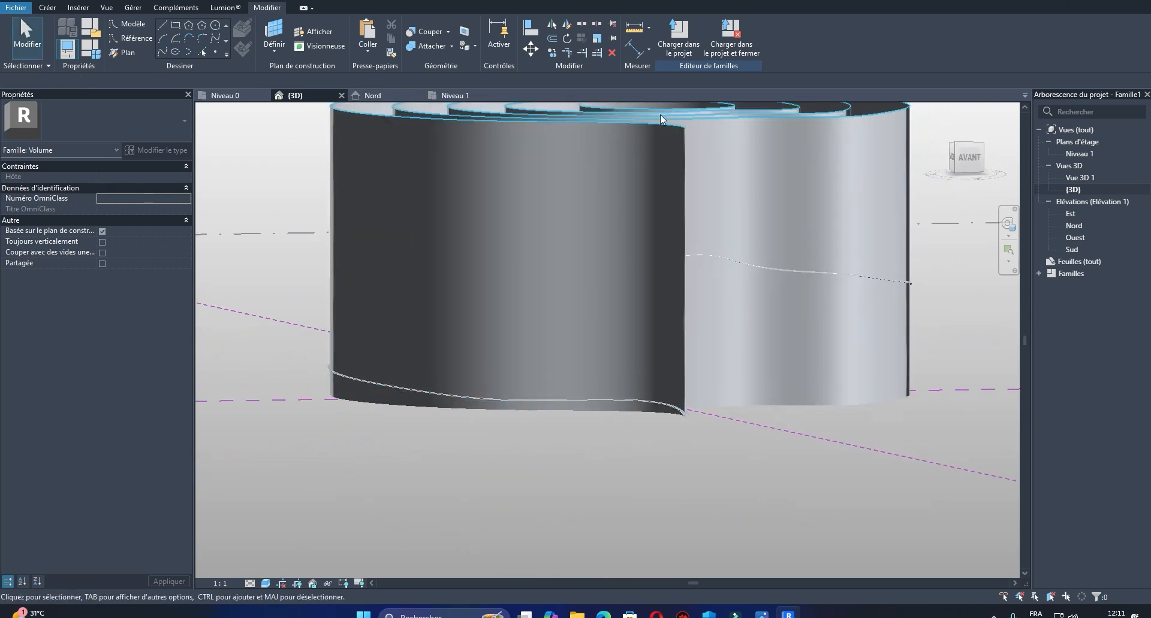
{"action": "middle_click_drag", "start_coordinate": [684, 217], "coordinate": [569, 301]}
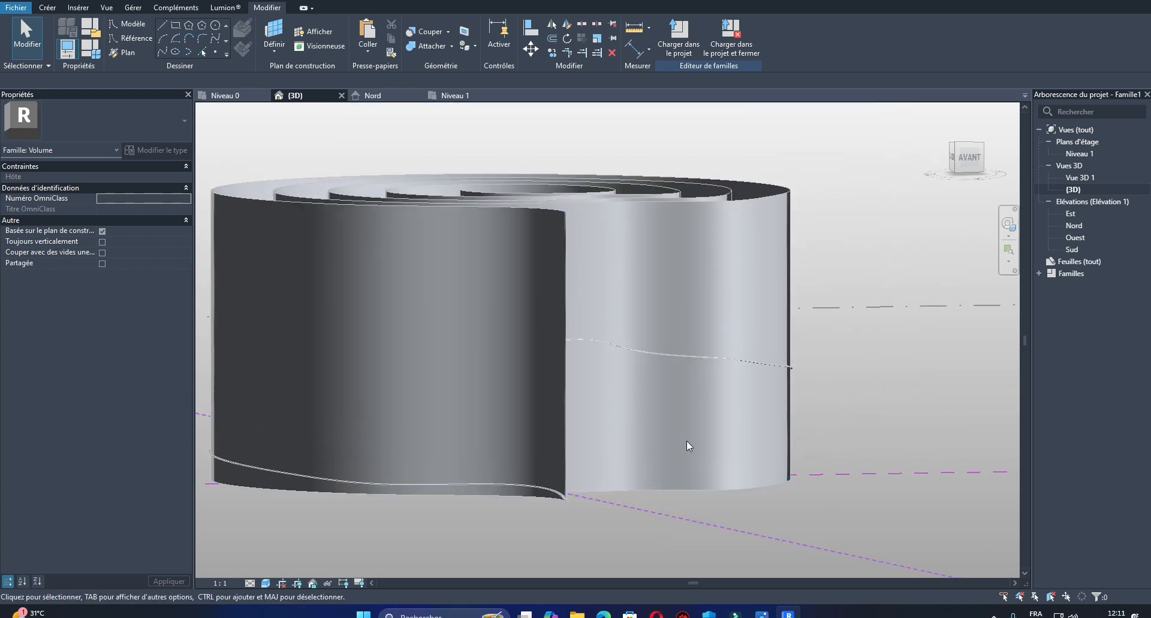
{"action": "key", "text": "Tab"}
{"action": "left_click", "coordinate": [733, 203]}
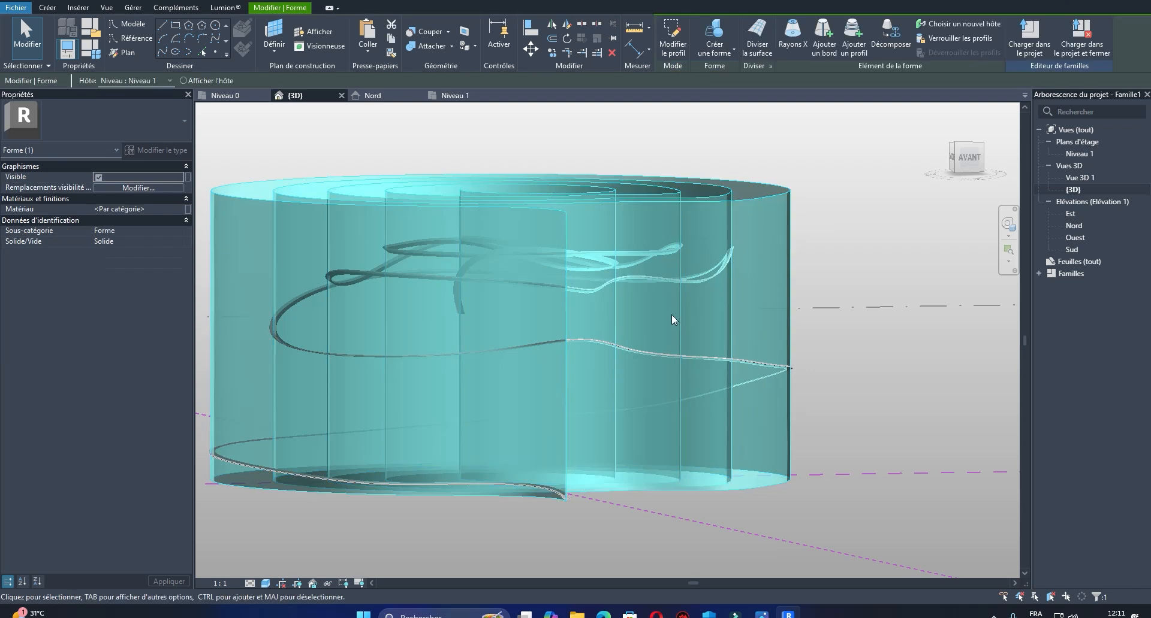
{"action": "middle_click_drag", "start_coordinate": [692, 287], "coordinate": [576, 347], "text": "shift"}
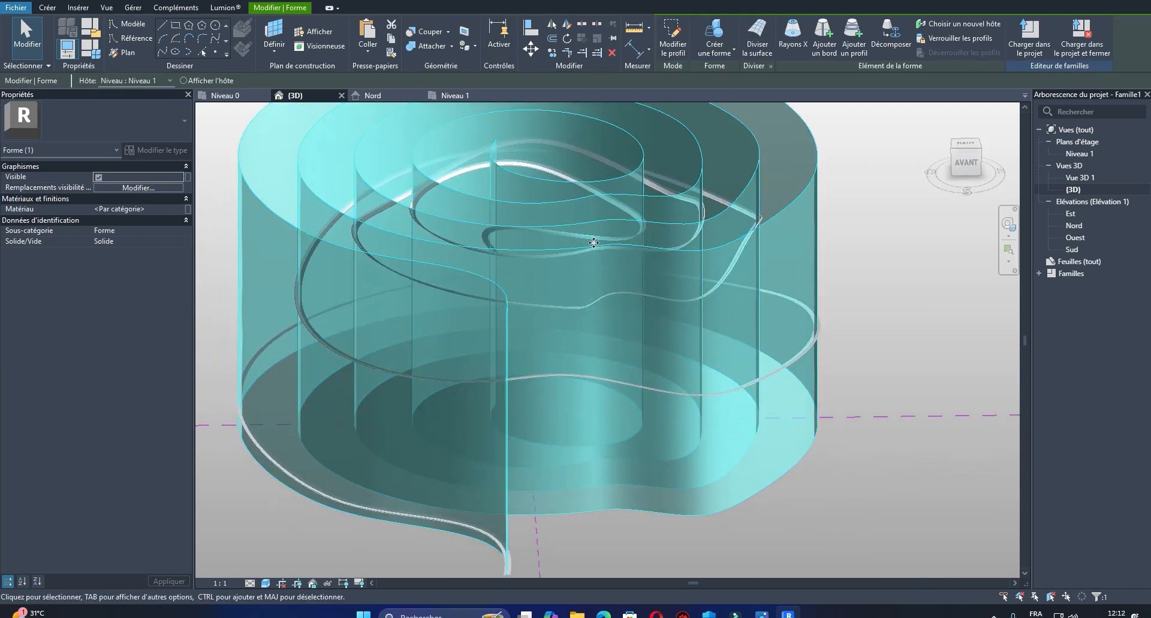
{"action": "left_click", "coordinate": [440, 30]}
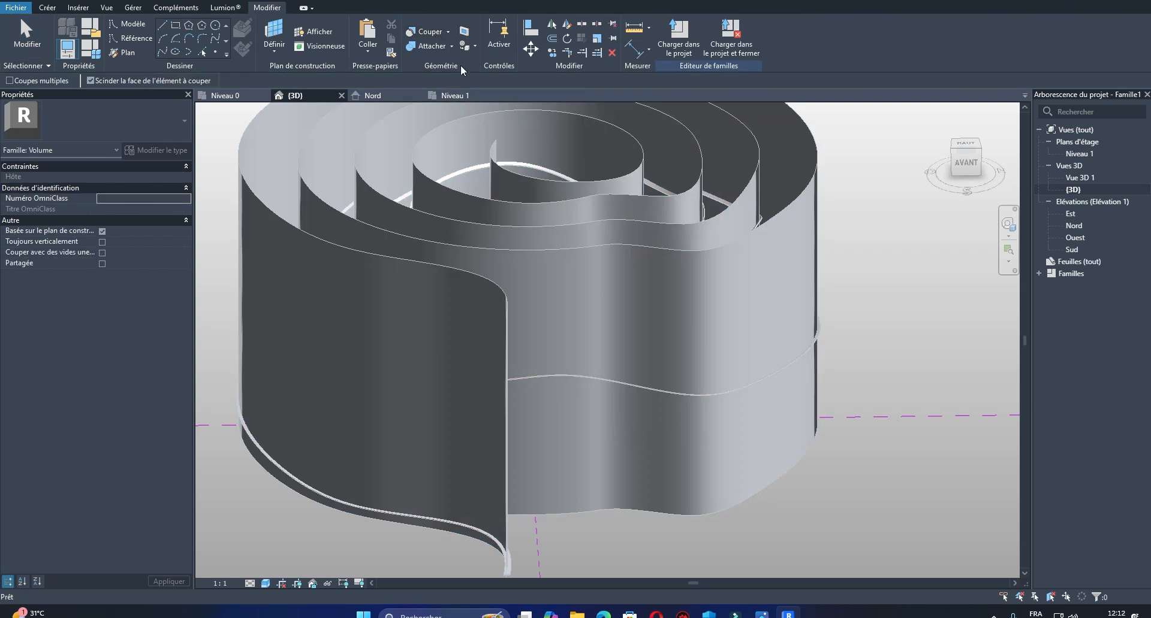
{"action": "left_click", "coordinate": [505, 355]}
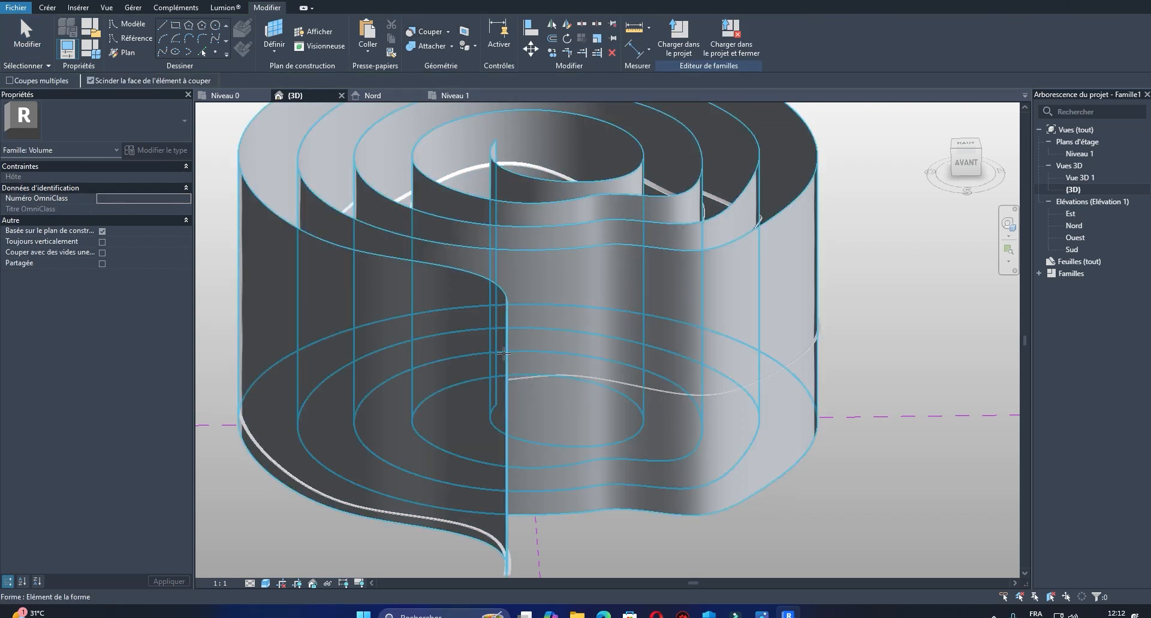
{"action": "scroll", "coordinate": [579, 337], "scroll_direction": "up", "scroll_amount": 5}
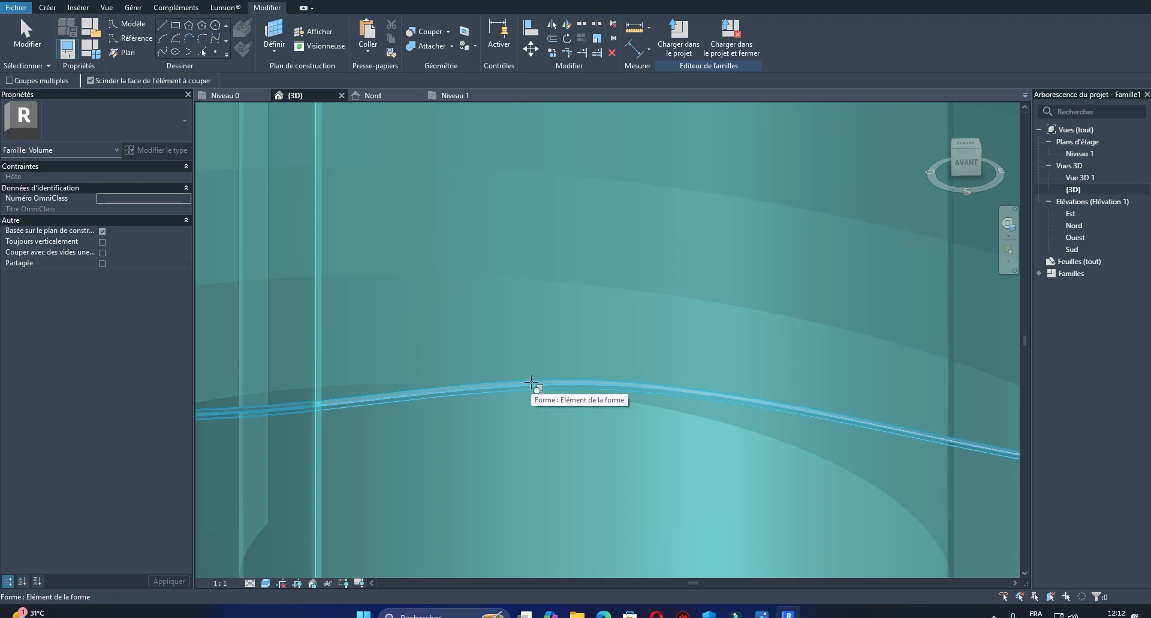
{"action": "left_click", "coordinate": [531, 384]}
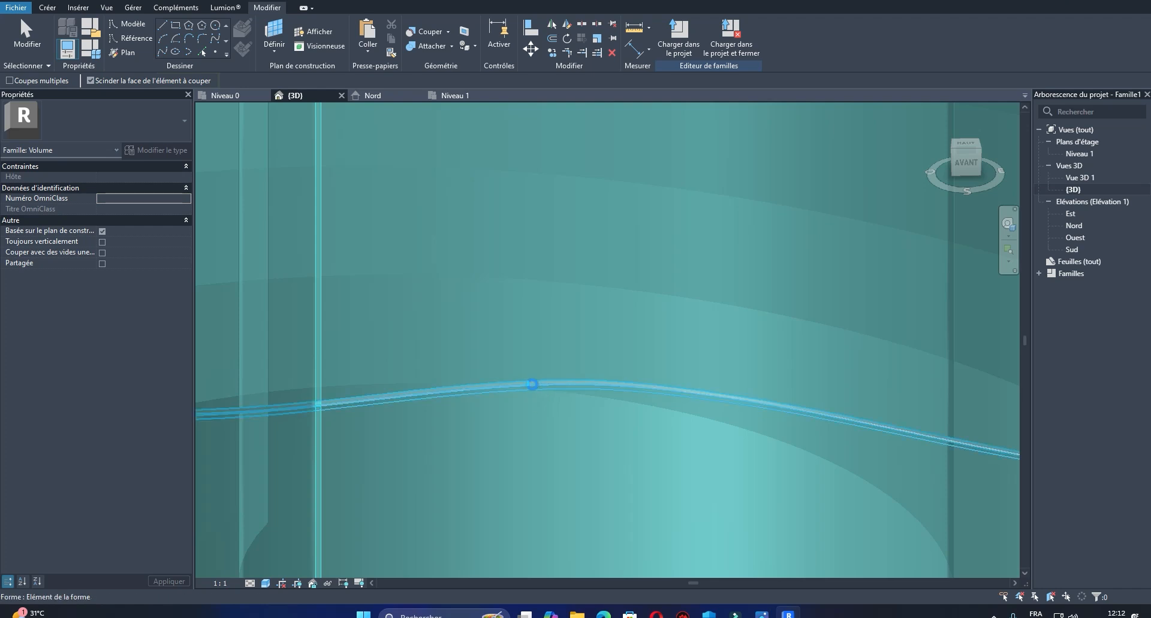
{"action": "left_click", "coordinate": [531, 385]}
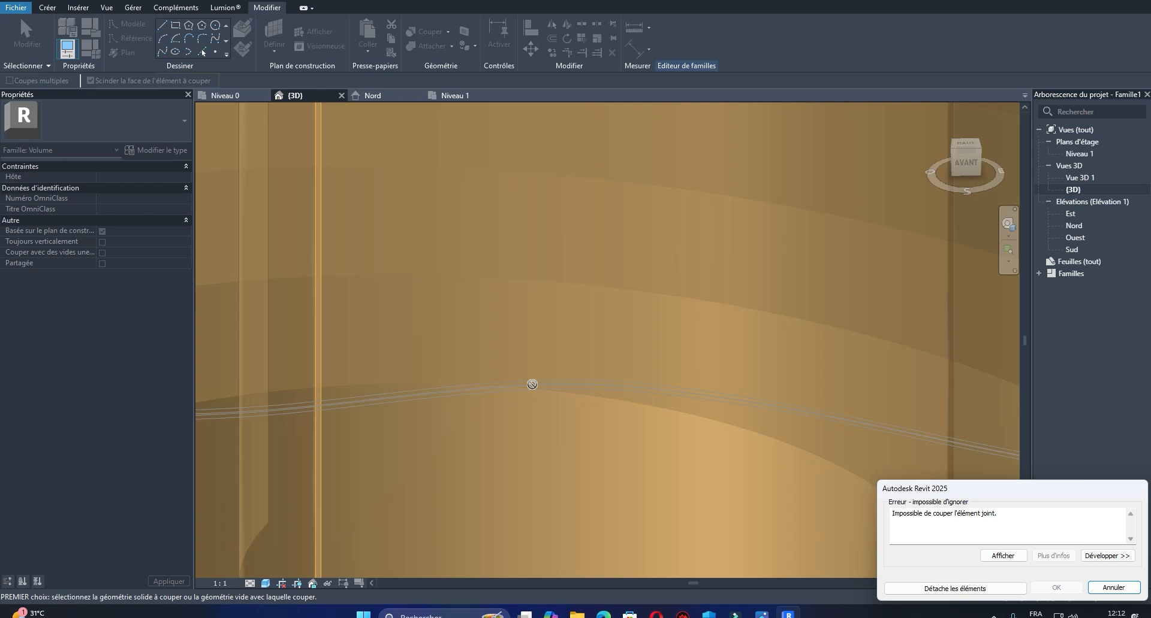
{"action": "left_click", "coordinate": [950, 588]}
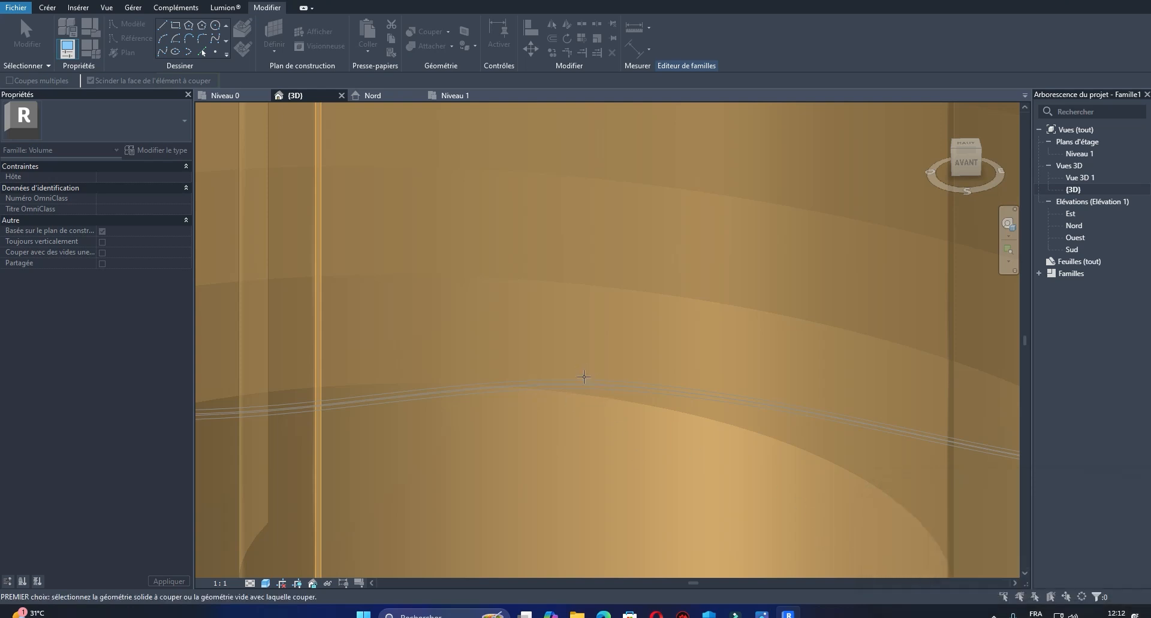
Step: Examine the spiral wall solid and the handrail form up close and from several angles after the cut attempt
{"action": "scroll", "coordinate": [584, 377], "scroll_direction": "down", "scroll_amount": 7}
{"action": "middle_click_drag", "start_coordinate": [609, 397], "coordinate": [628, 399]}
{"action": "middle_click_drag", "start_coordinate": [635, 446], "coordinate": [463, 386], "text": "shift"}
{"action": "scroll", "coordinate": [516, 384], "scroll_direction": "up", "scroll_amount": 3}
{"action": "scroll", "coordinate": [629, 387], "scroll_direction": "up", "scroll_amount": 3}
{"action": "middle_click_drag", "start_coordinate": [632, 390], "coordinate": [771, 387], "text": "shift"}
{"action": "scroll", "coordinate": [530, 369], "scroll_direction": "down", "scroll_amount": 4}
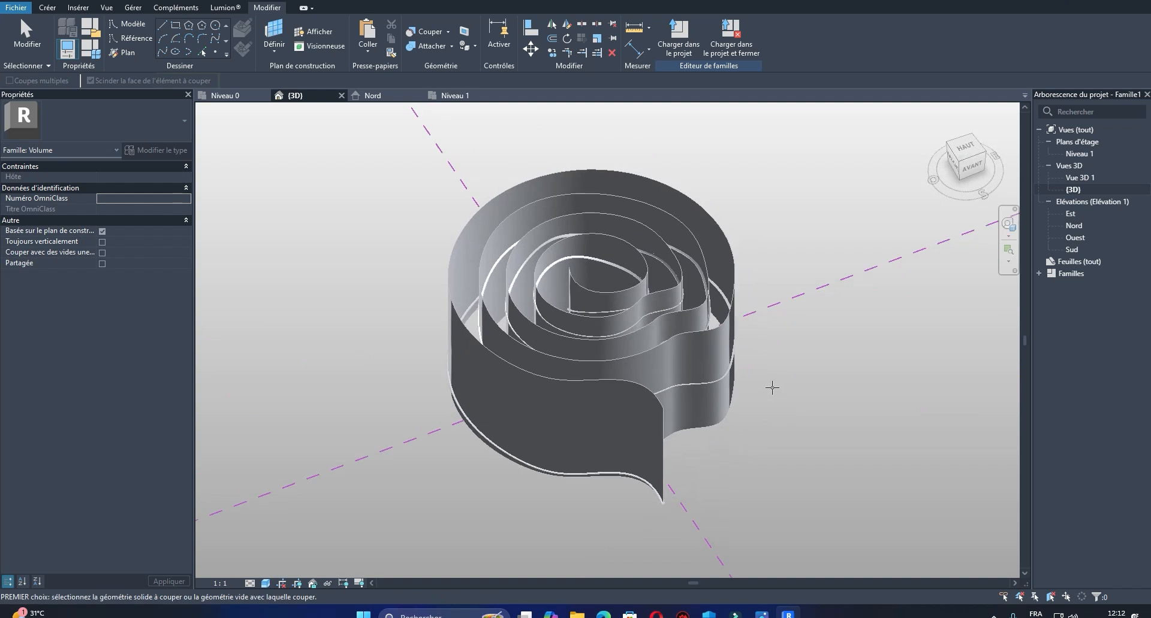
{"action": "left_click", "coordinate": [448, 31]}
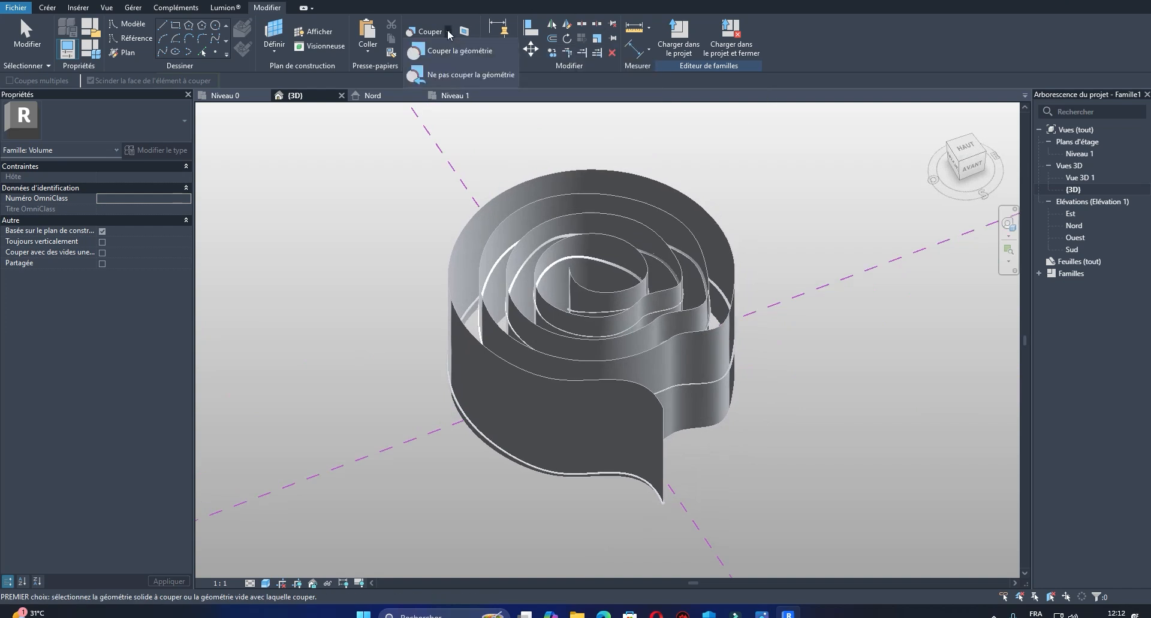
{"action": "left_click", "coordinate": [380, 82]}
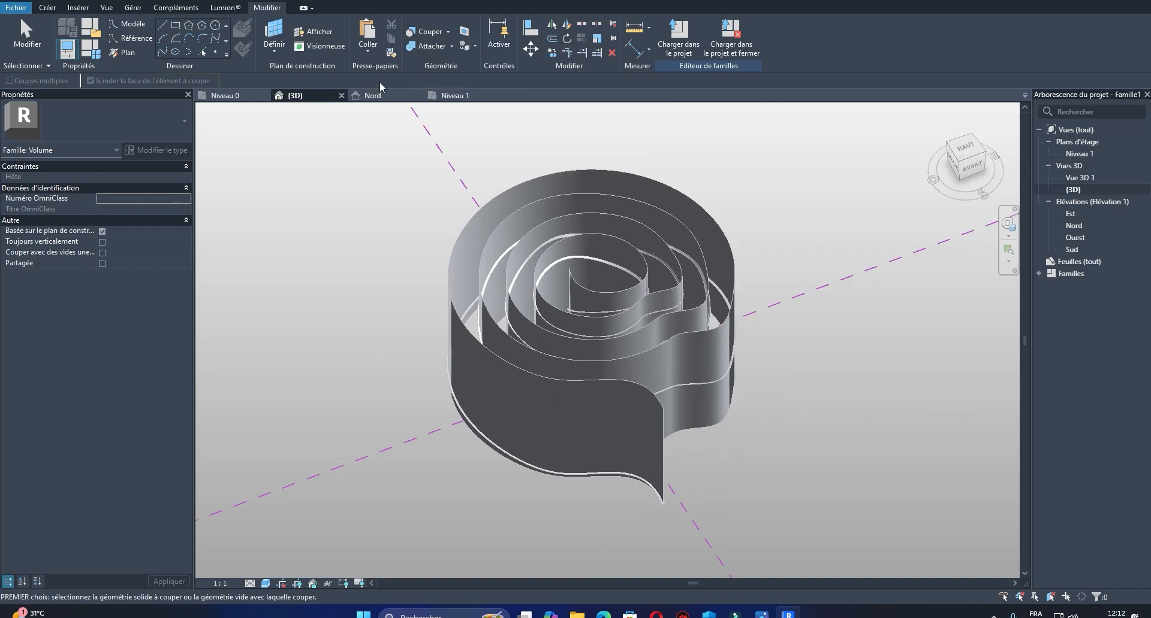
{"action": "left_click", "coordinate": [481, 348]}
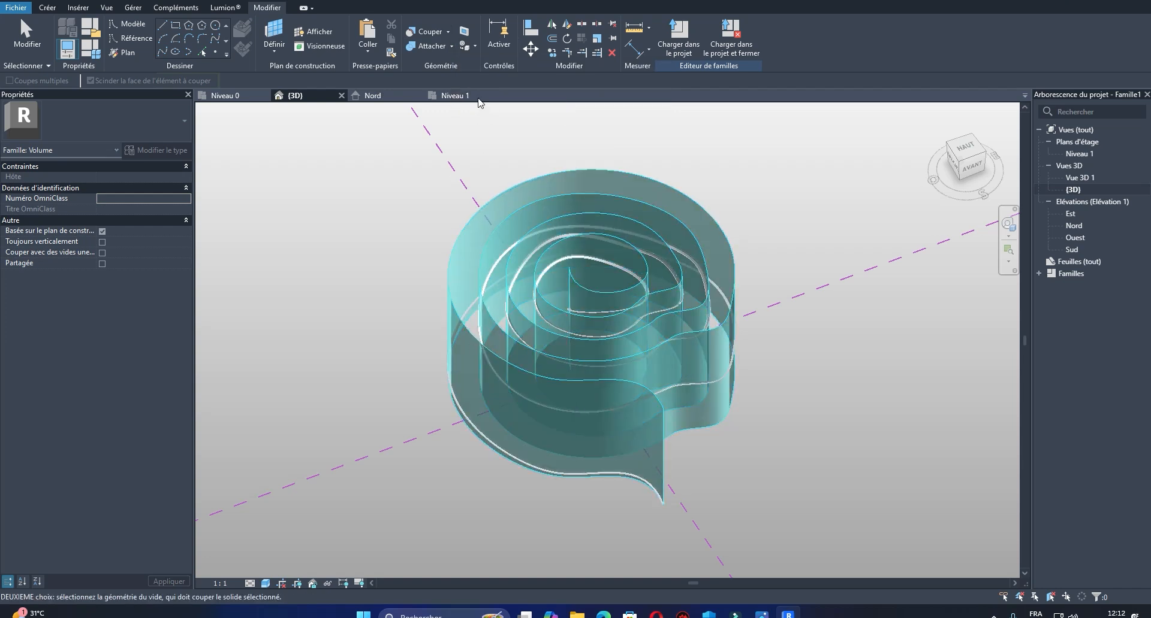
{"action": "key", "text": "Escape"}
Step: Use the Unjoin Geometry command to detach the spiral wall solid from everything it is joined to
{"action": "left_click", "coordinate": [452, 46]}
{"action": "left_click", "coordinate": [460, 89]}
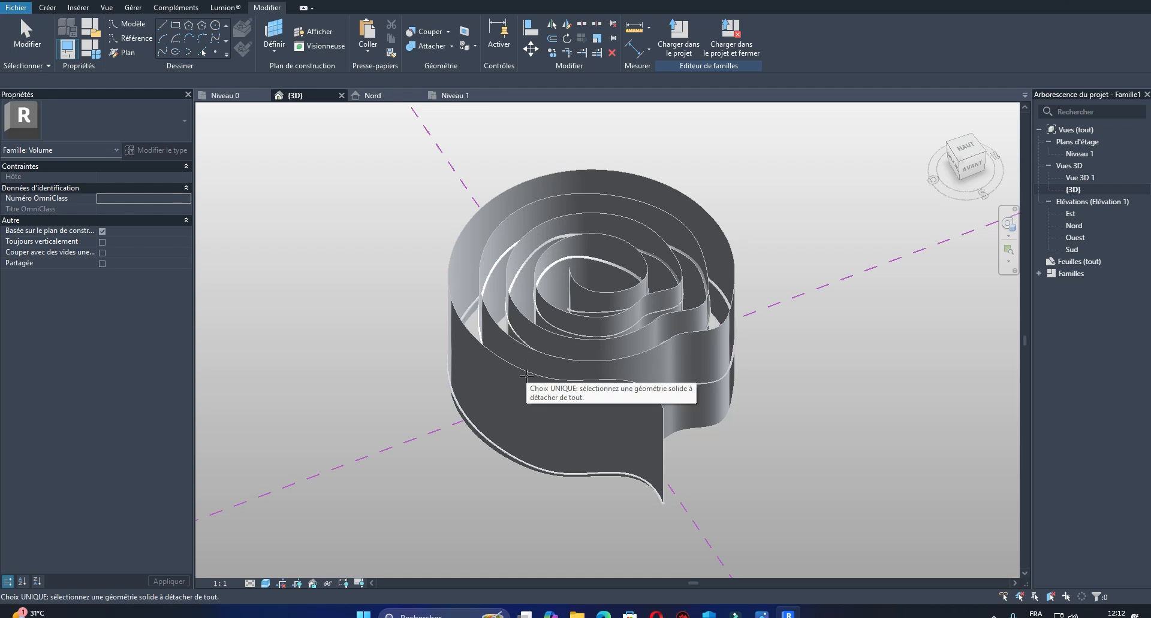
{"action": "scroll", "coordinate": [481, 425], "scroll_direction": "up", "scroll_amount": 2}
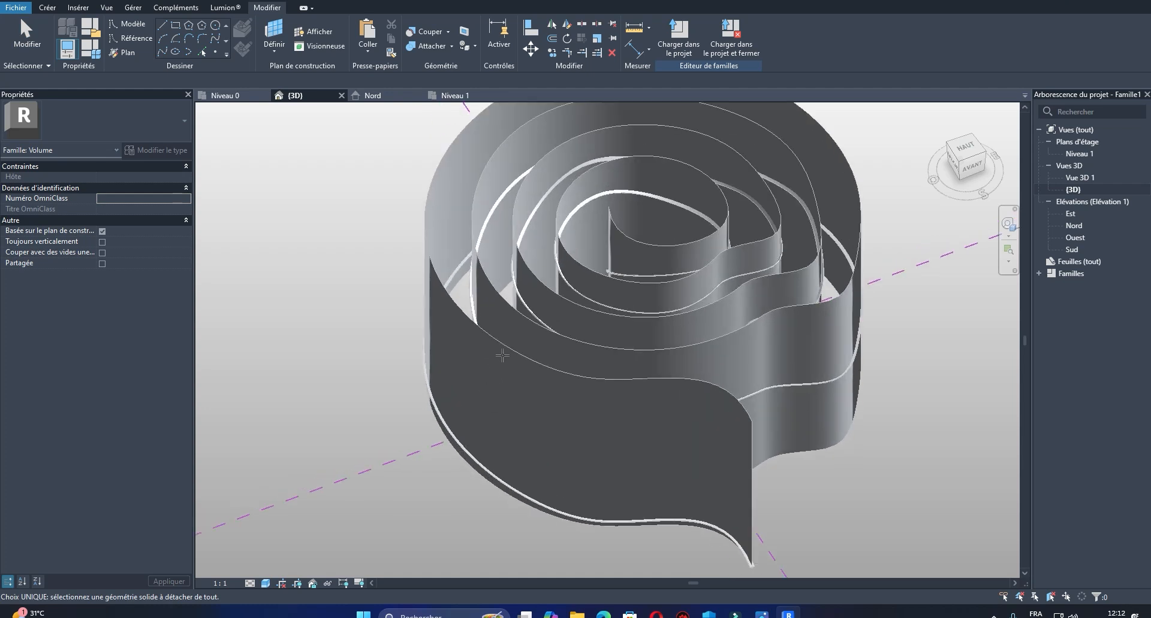
{"action": "left_click", "coordinate": [473, 341]}
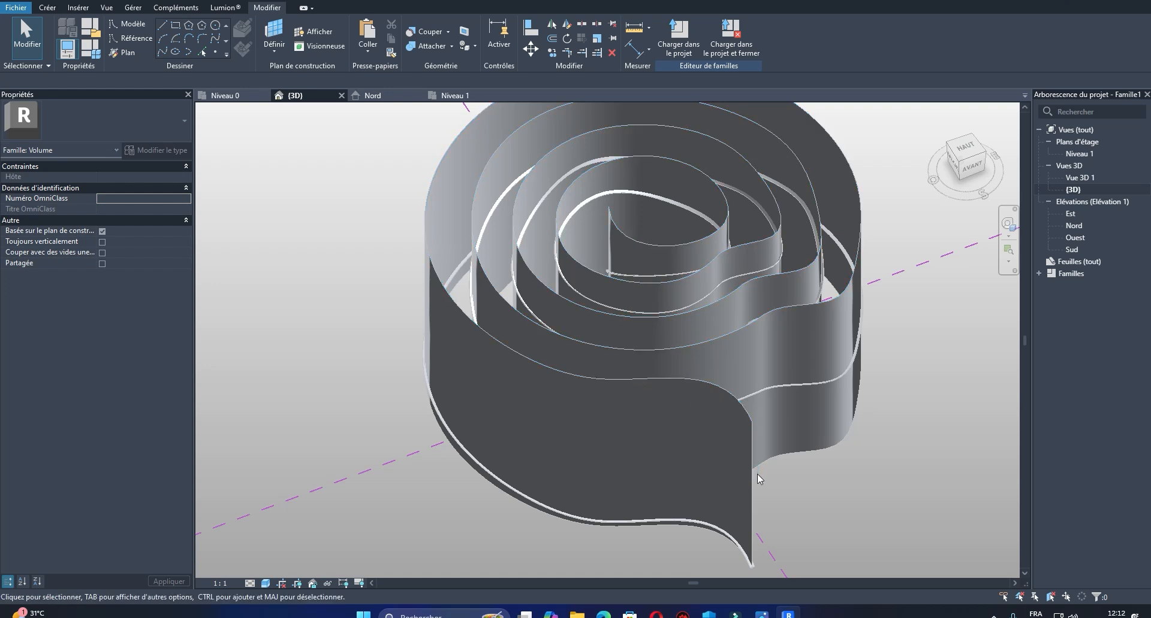
Step: Retry the Cut command on the unjoined spiral wall solid with the handrail form as the second pick, and detach the elements
{"action": "scroll", "coordinate": [639, 428], "scroll_direction": "down", "scroll_amount": 3}
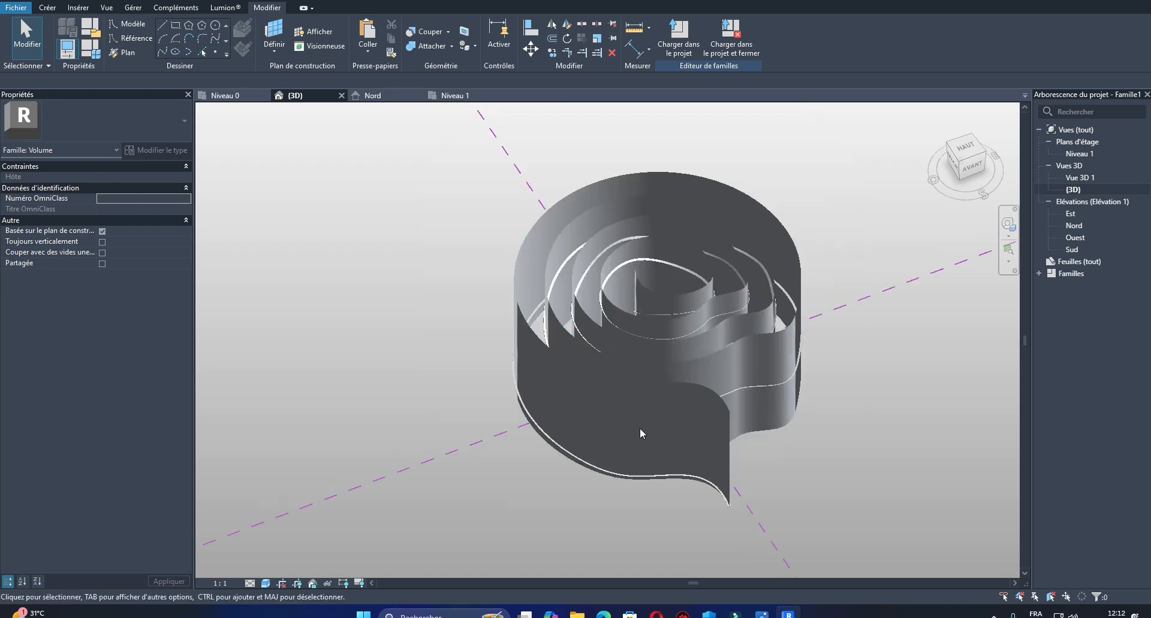
{"action": "middle_click_drag", "start_coordinate": [639, 405], "coordinate": [642, 354], "text": "shift"}
{"action": "scroll", "coordinate": [544, 439], "scroll_direction": "up", "scroll_amount": 3}
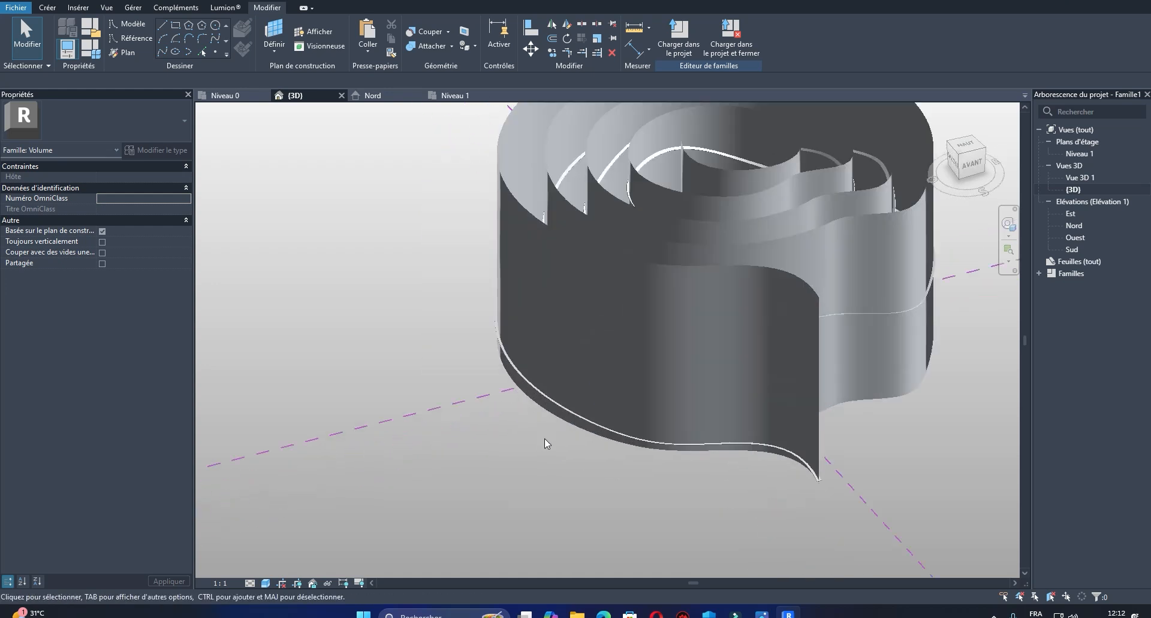
{"action": "left_click", "coordinate": [562, 419]}
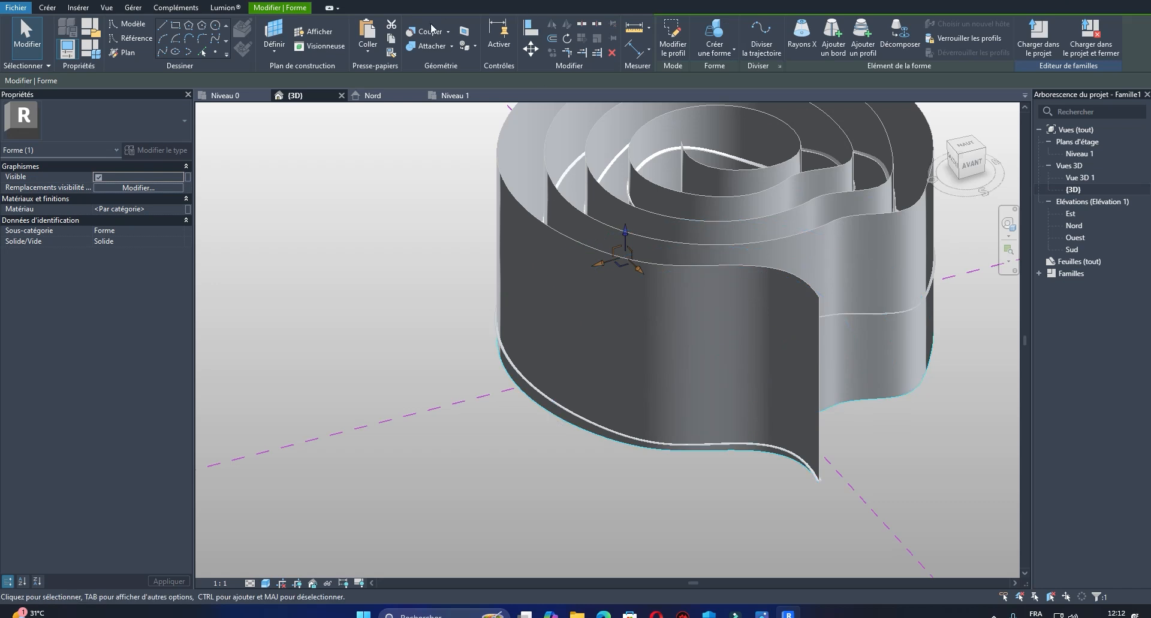
{"action": "left_click", "coordinate": [430, 32]}
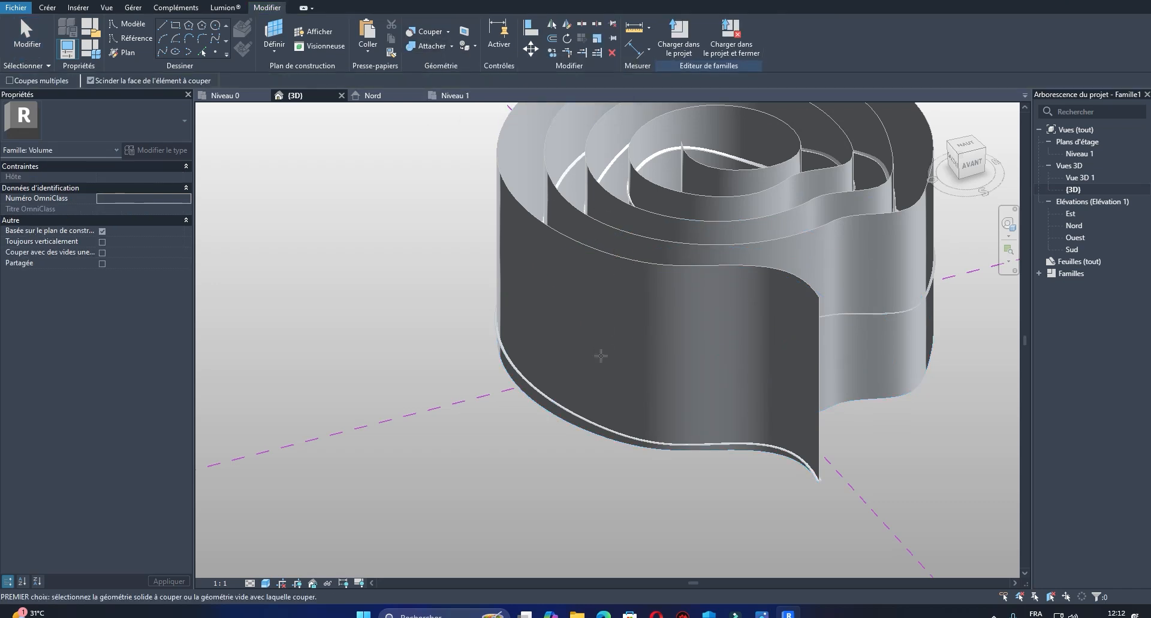
{"action": "left_click", "coordinate": [641, 272]}
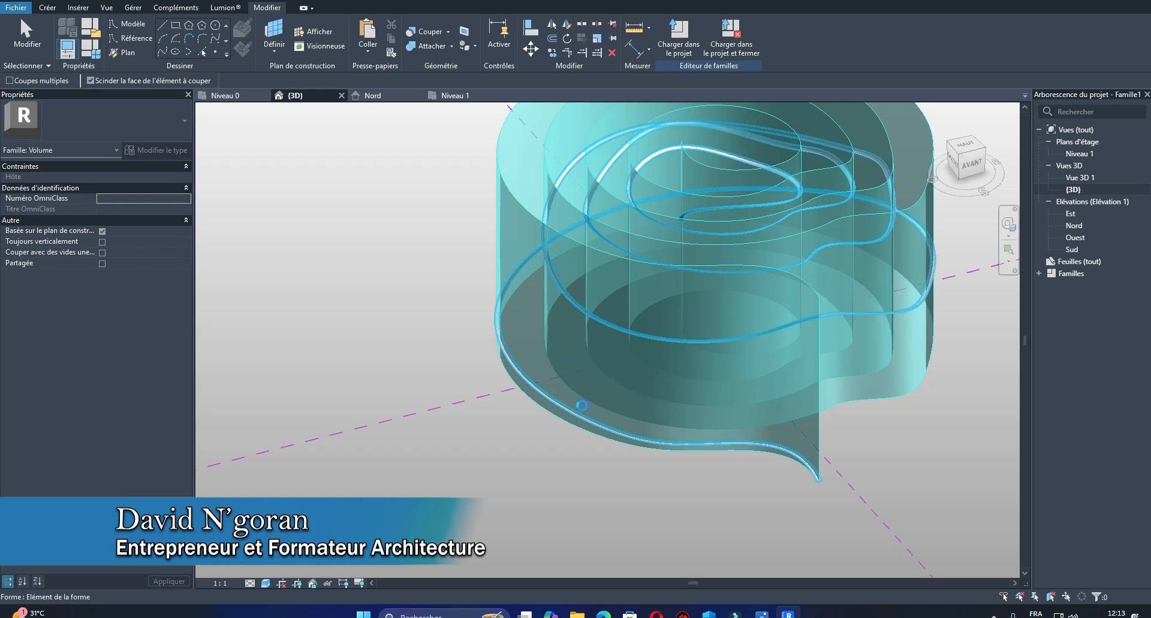
{"action": "left_click", "coordinate": [581, 406]}
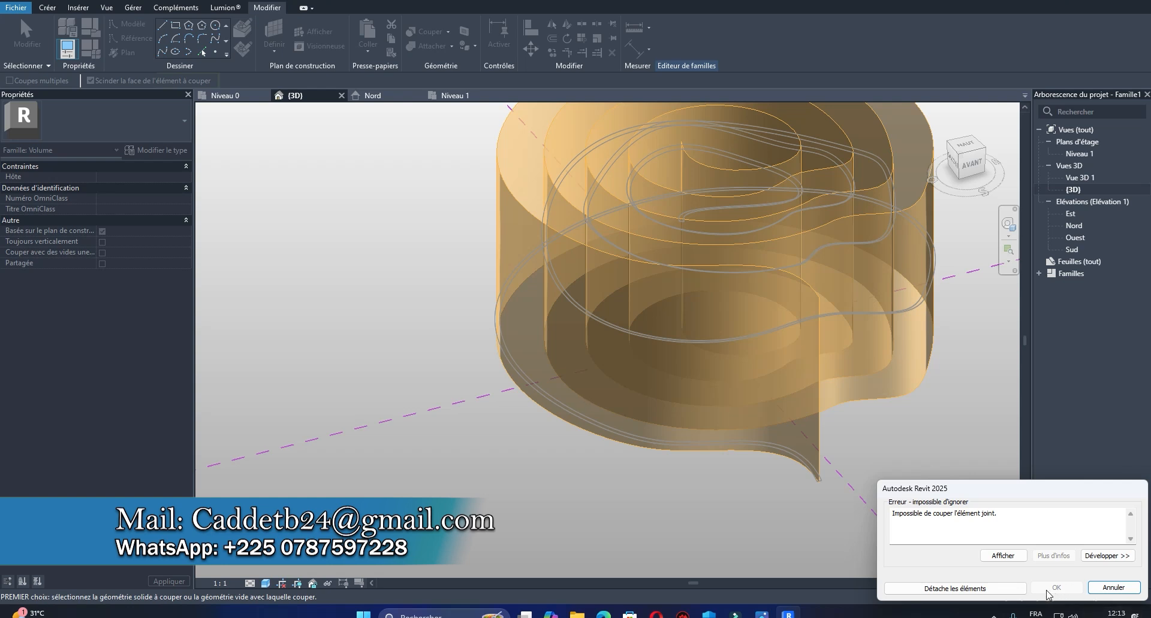
{"action": "left_click", "coordinate": [1011, 588]}
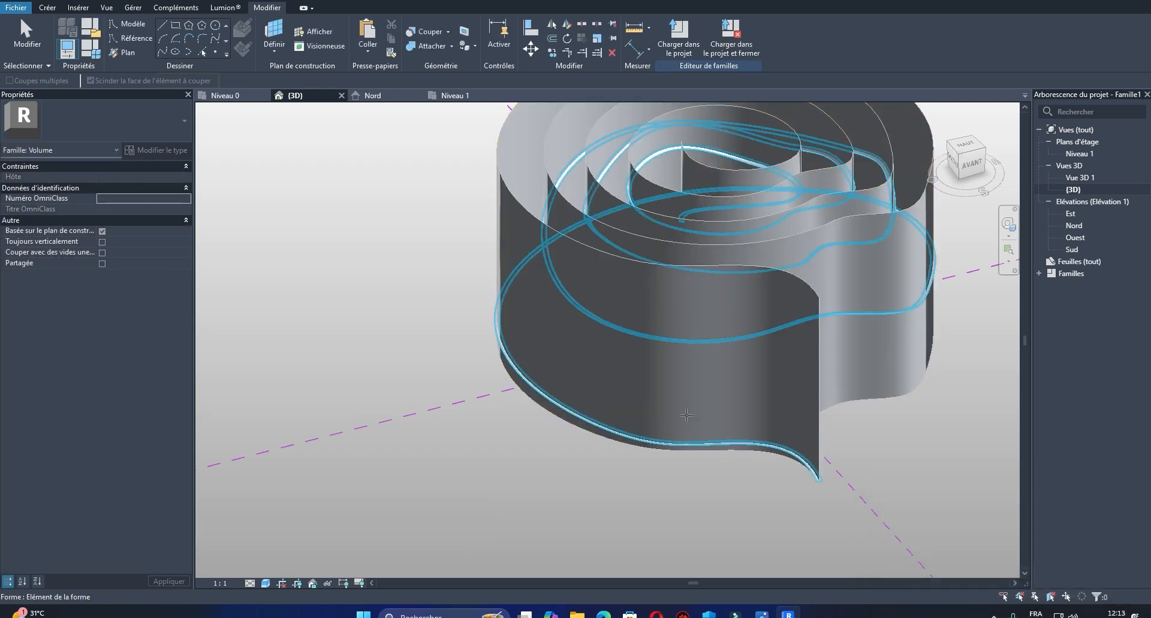
Step: Leave the Cut command and examine the handrail along the spiral wall from the side of the wall's outer end
{"action": "scroll", "coordinate": [658, 395], "scroll_direction": "down", "scroll_amount": 3}
{"action": "middle_click_drag", "start_coordinate": [659, 426], "coordinate": [662, 462]}
{"action": "key", "text": "Escape"}
{"action": "scroll", "coordinate": [620, 405], "scroll_direction": "down", "scroll_amount": 2}
{"action": "middle_click_drag", "start_coordinate": [623, 375], "coordinate": [578, 412], "text": "shift"}
{"action": "scroll", "coordinate": [663, 375], "scroll_direction": "up", "scroll_amount": 3}
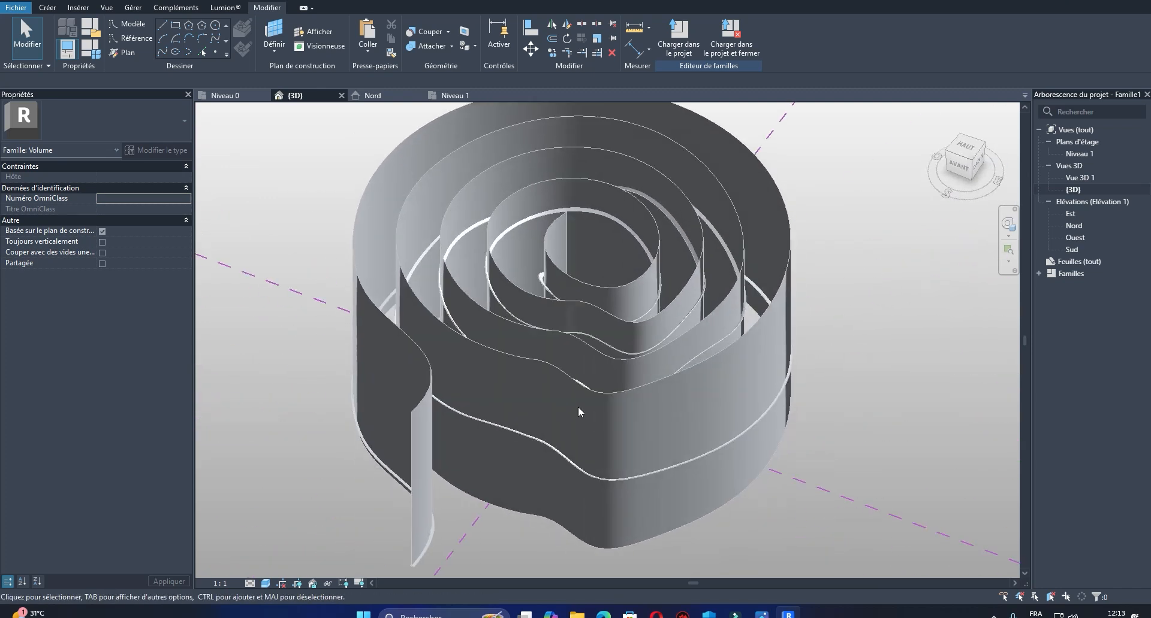